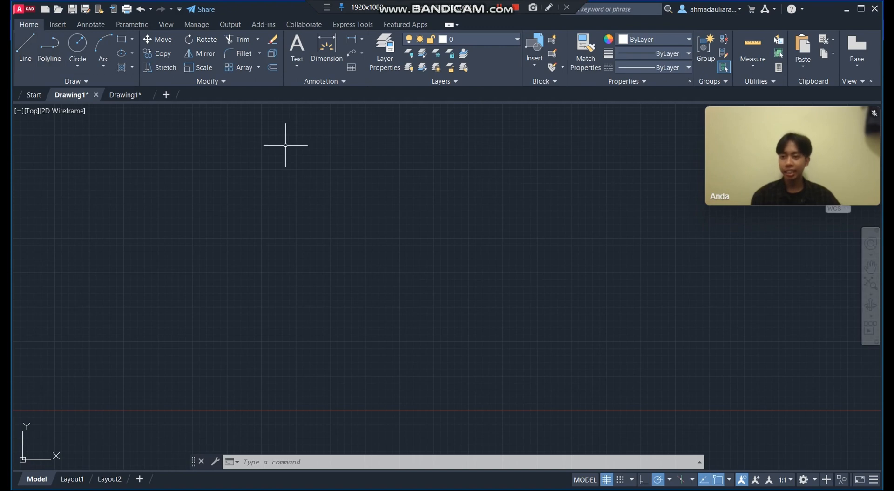
left_click(262, 170)
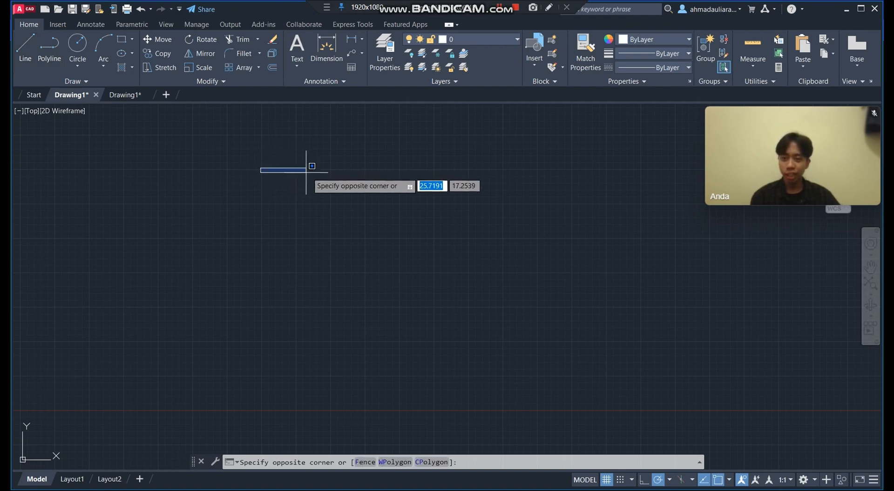
left_click(369, 169)
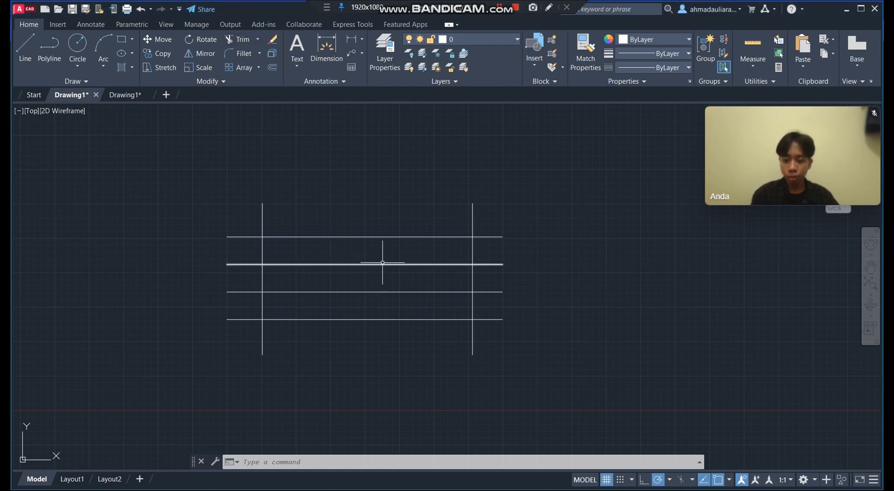
- Try trimming the upper ends of both vertical lines back to the topmost horizontal line, and undo the trims
left_click(239, 39)
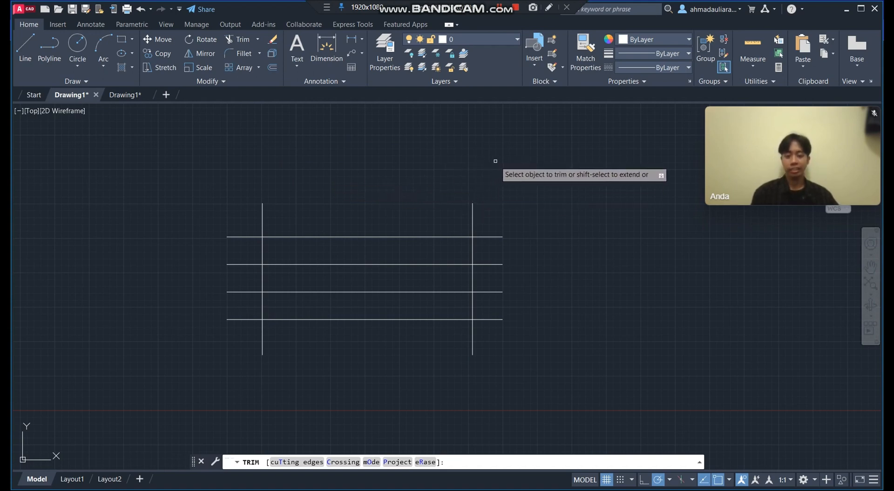
left_click(472, 212)
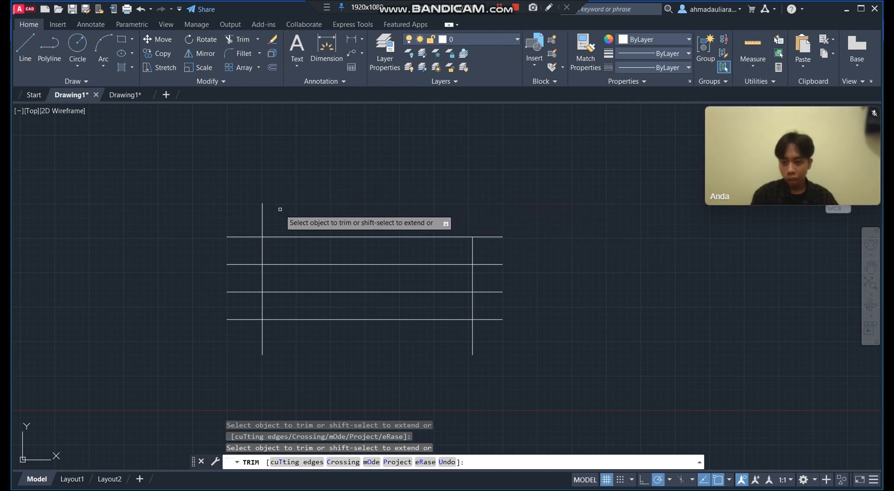
left_click(263, 217)
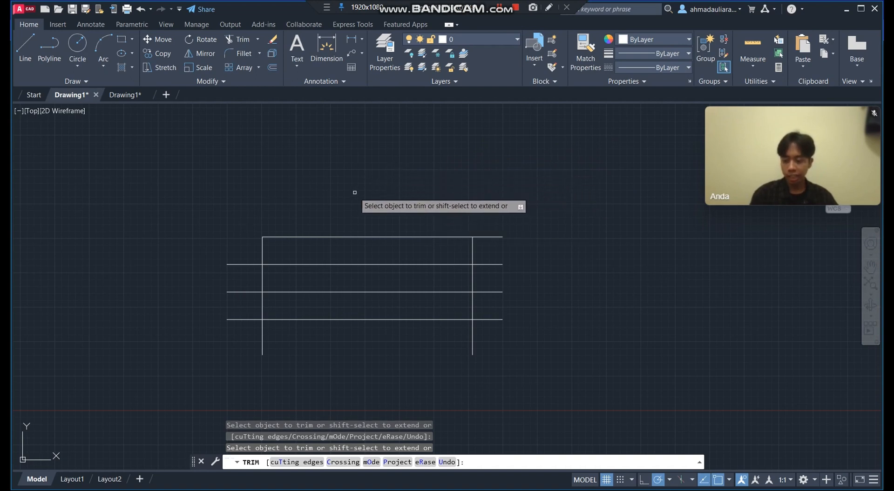
key("ctrl+z")
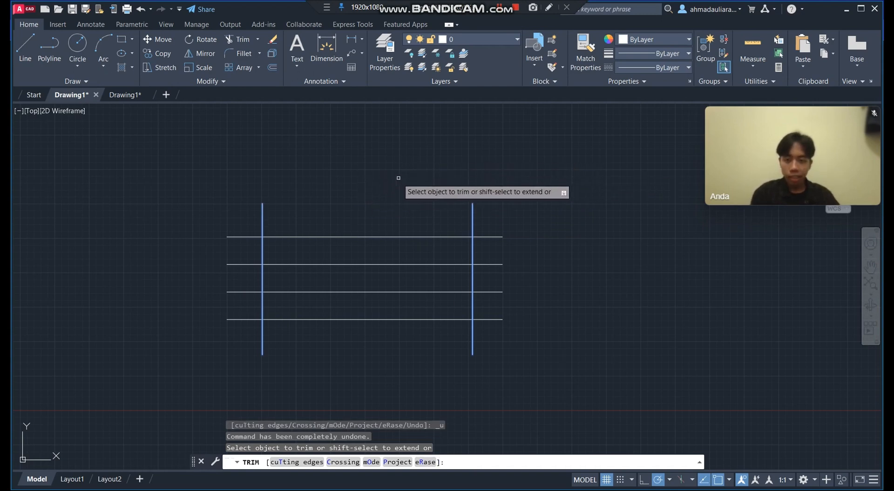
- Try a fence trim of the four horizontal lines between the two verticals, undo it and leave the Trim command
mouse_move(435, 188)
left_mouse_down()
mouse_move(422, 229)
mouse_move(445, 261)
mouse_move(440, 322)
mouse_move(419, 335)
mouse_move(322, 335)
mouse_move(292, 328)
mouse_move(285, 248)
mouse_move(296, 206)
mouse_move(339, 187)
left_mouse_up()
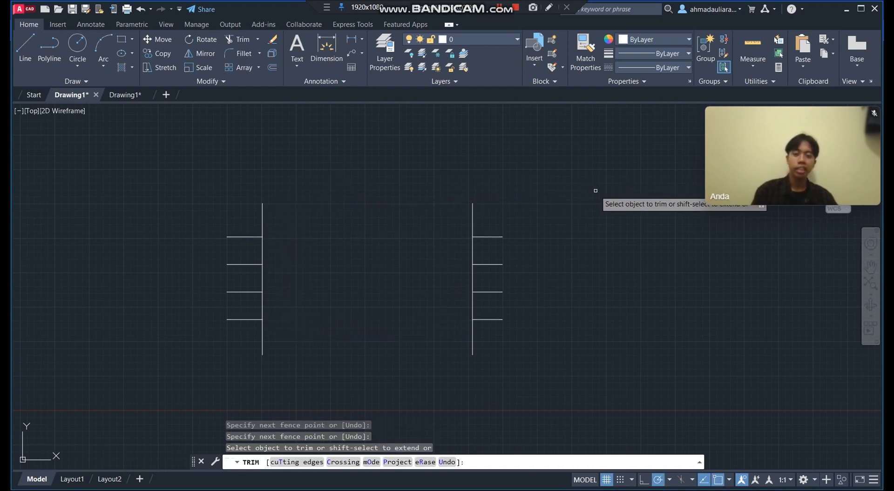
key("ctrl+z")
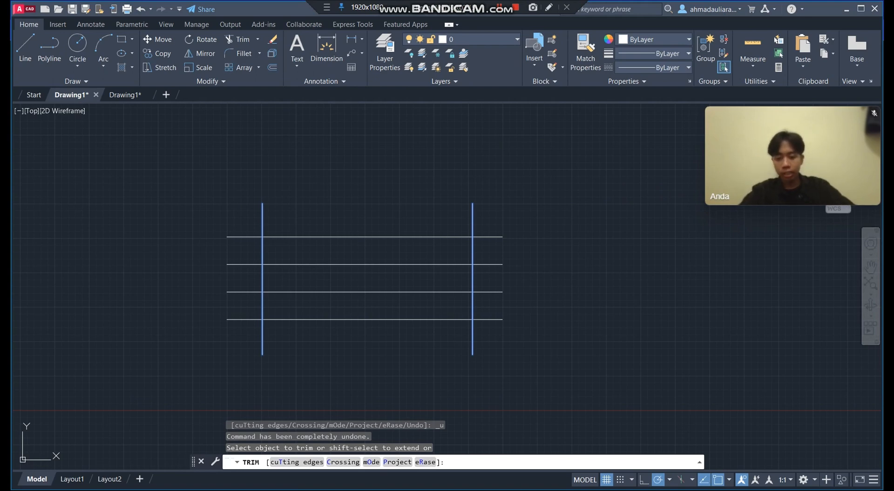
key("Escape")
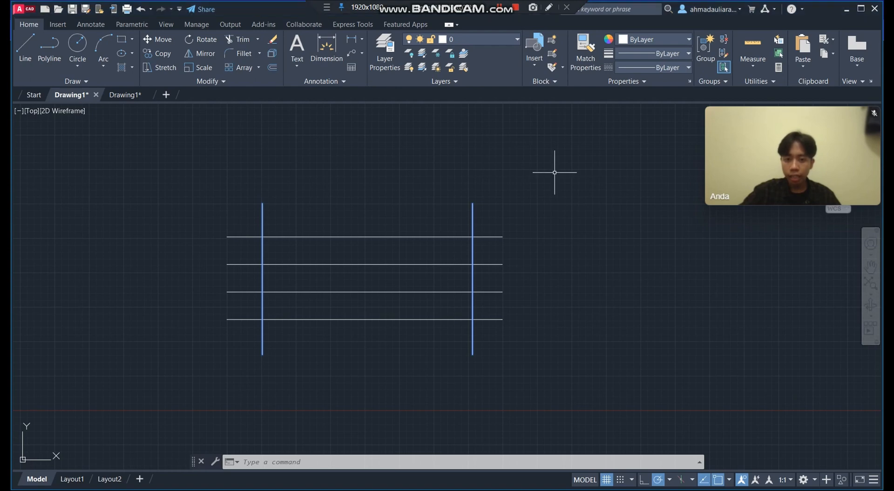
- Trim the upper ends of the two vertical lines where they extend above the topmost horizontal line
type("TR")
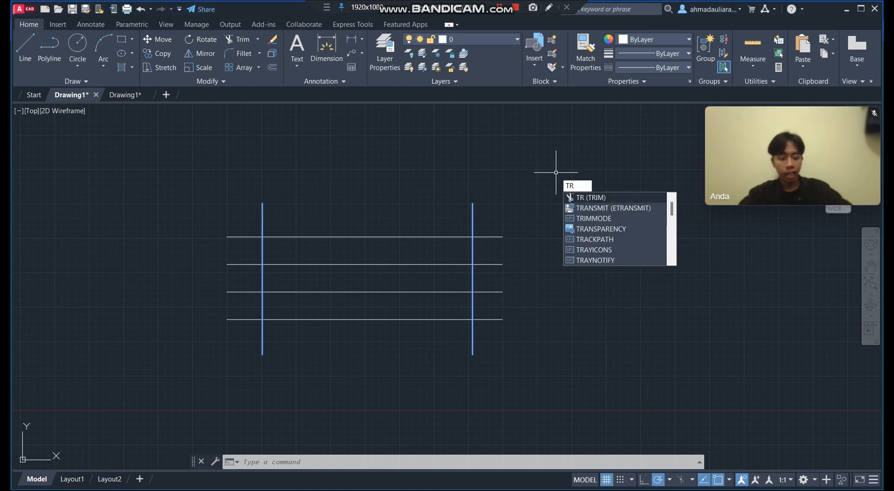
key("Return")
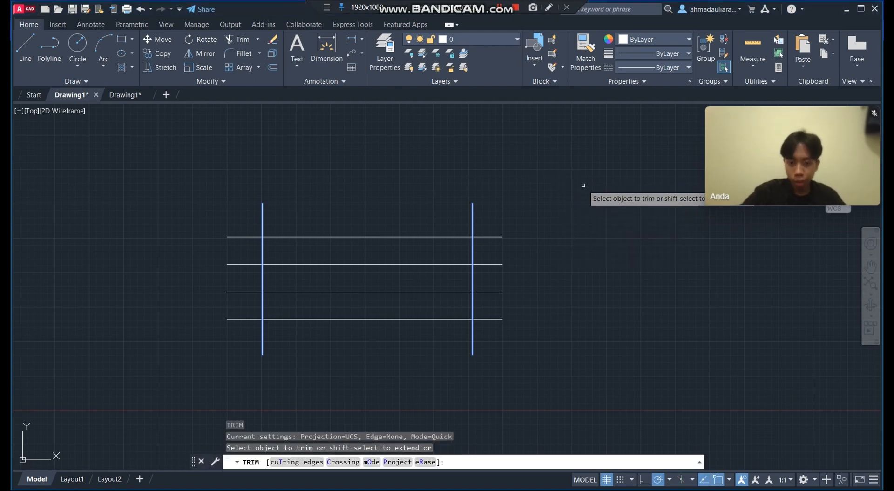
left_click(472, 211)
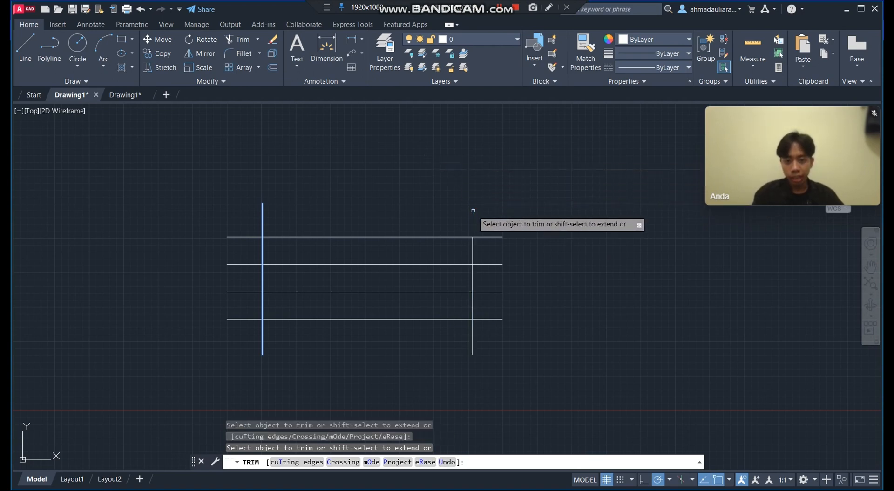
left_click(262, 207)
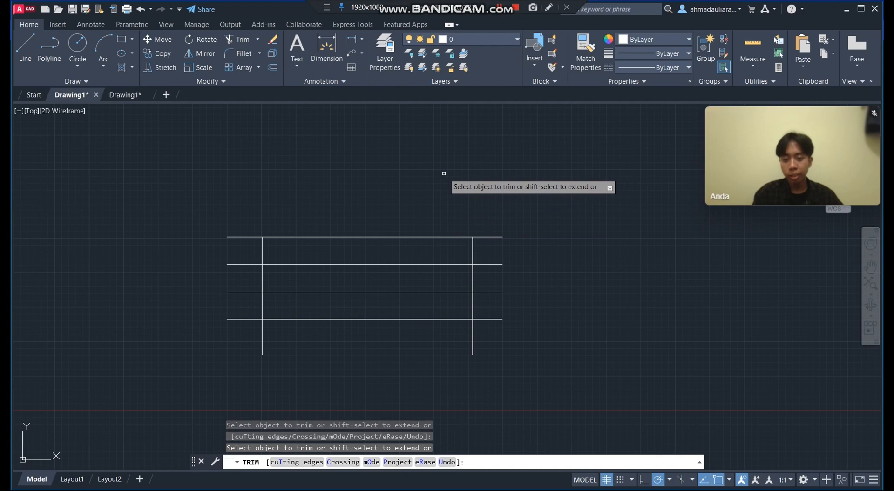
- Cut the middle segments of the horizontal lines with a fence trim, and undo that last trim
mouse_move(444, 173)
left_mouse_down()
mouse_move(418, 176)
mouse_move(396, 228)
mouse_move(432, 292)
mouse_move(429, 315)
mouse_move(375, 330)
mouse_move(294, 318)
mouse_move(279, 261)
mouse_move(301, 205)
mouse_move(355, 198)
left_mouse_up()
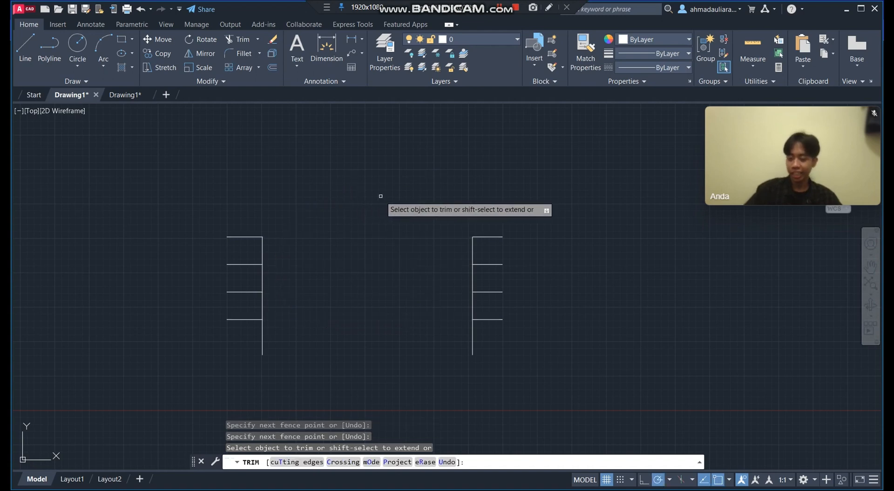
type("u")
key("Return")
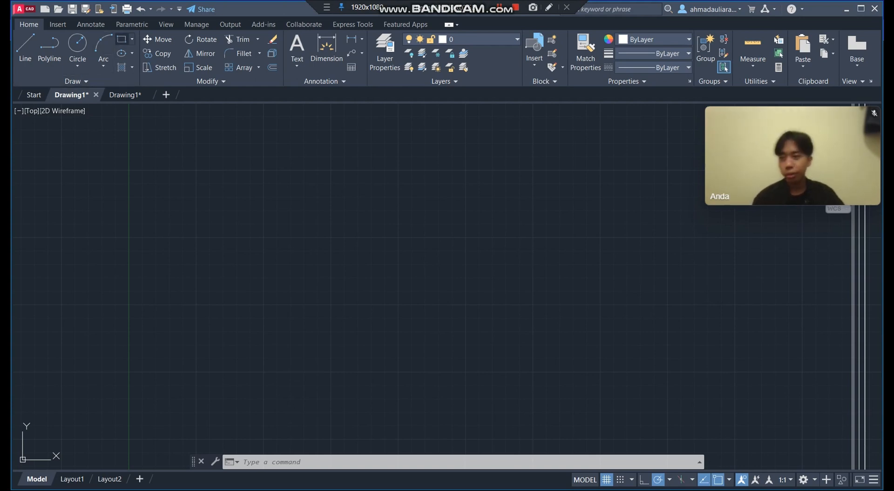
- Draw a 10 by 10 square with the Rectangle command in the empty area of the drawing
left_click(331, 306)
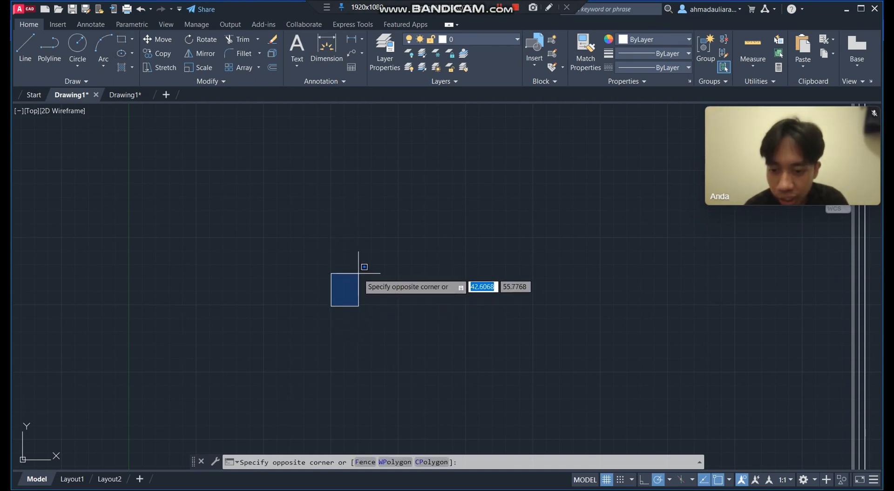
left_click(374, 265)
left_click(121, 40)
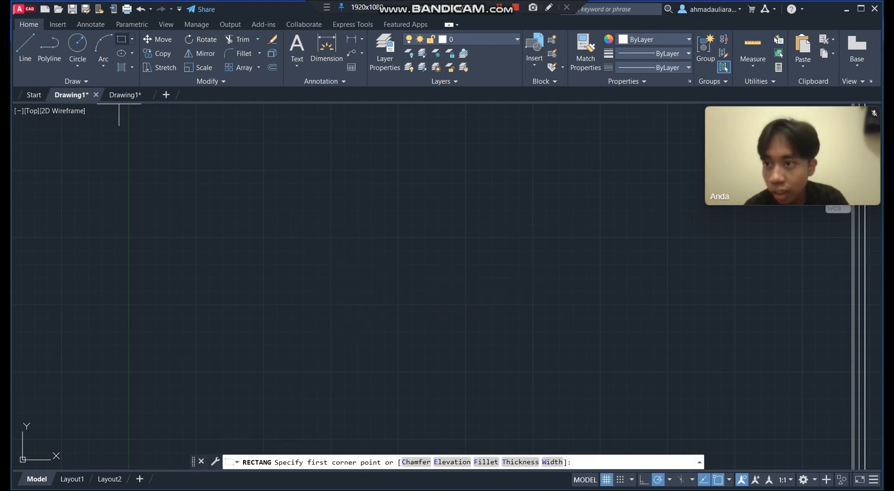
left_click(333, 367)
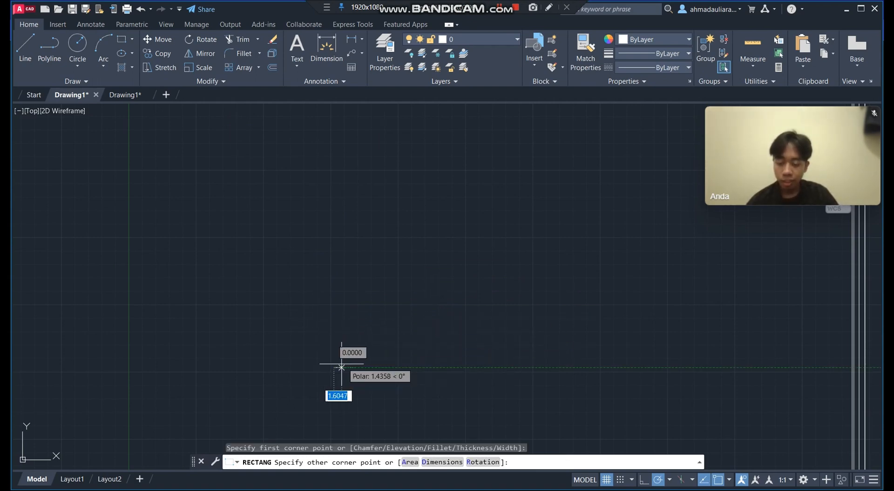
type("10")
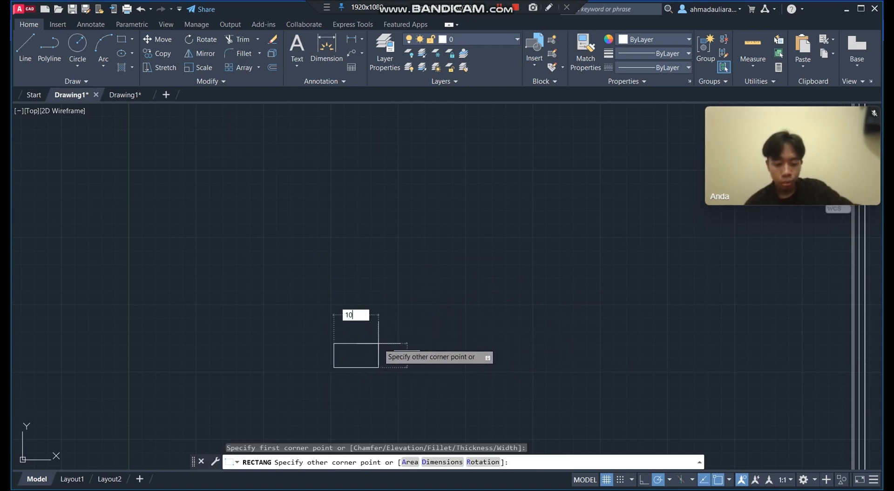
key("Tab")
type("1")
key("Return")
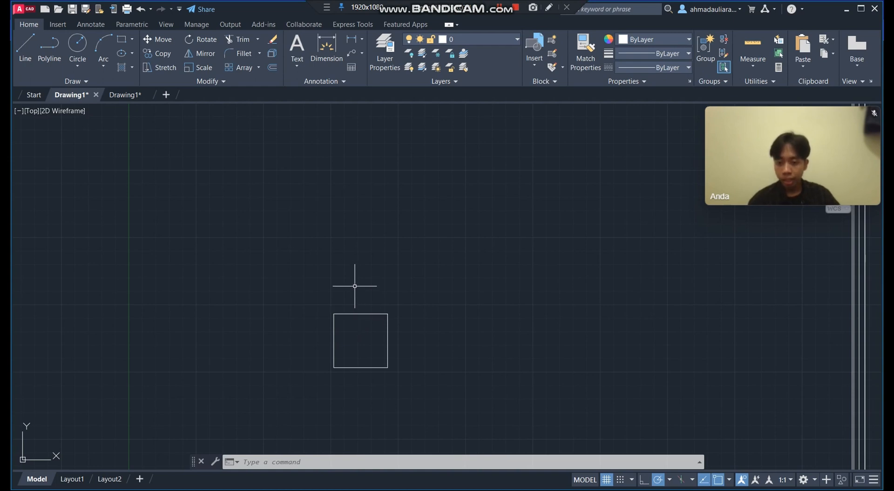
- Copy the square twice to its right, forming a row of three evenly spaced squares
type("CO")
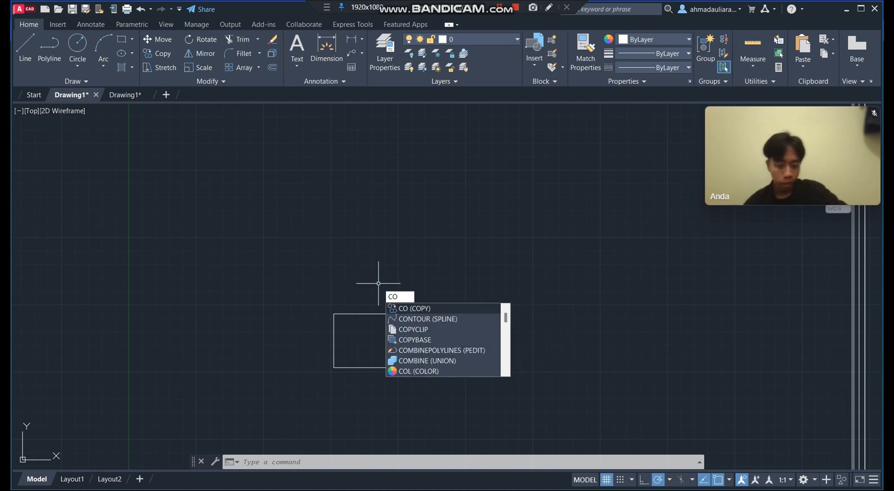
key("Return")
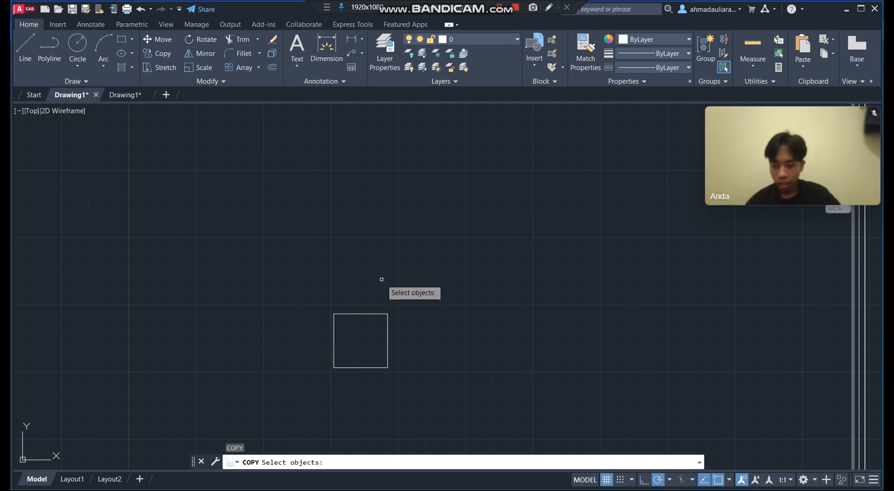
left_click(371, 314)
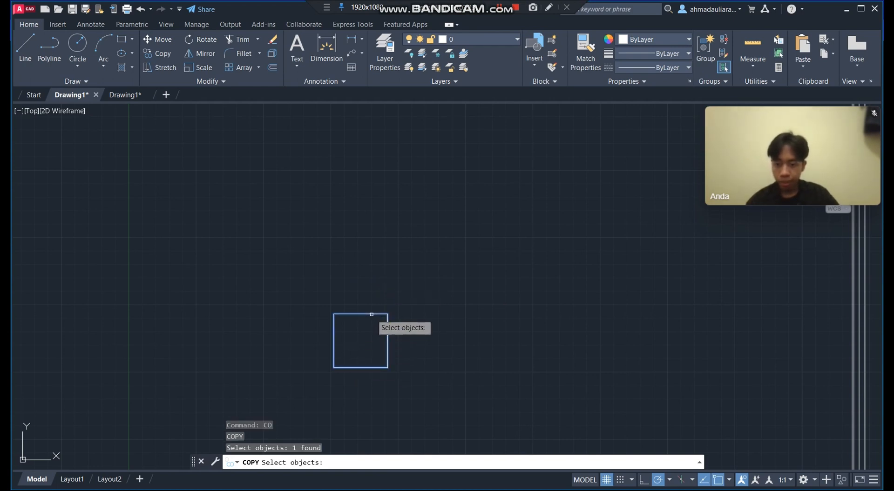
left_click(371, 314)
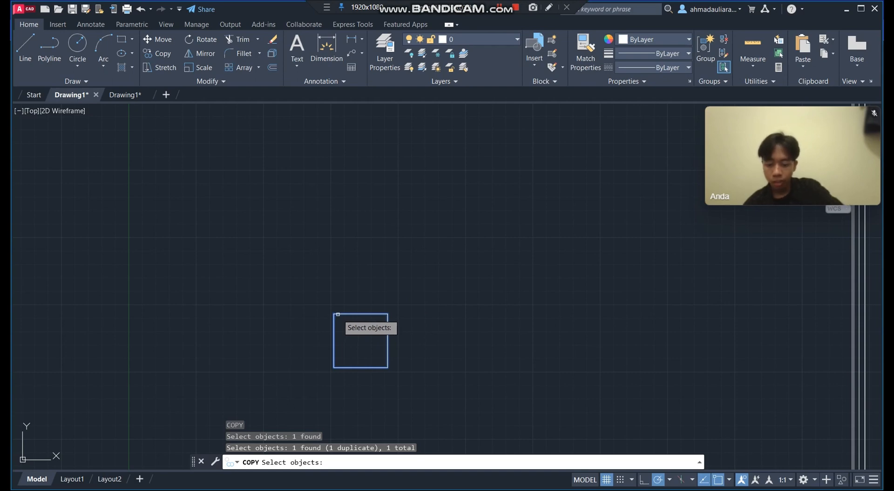
type("co")
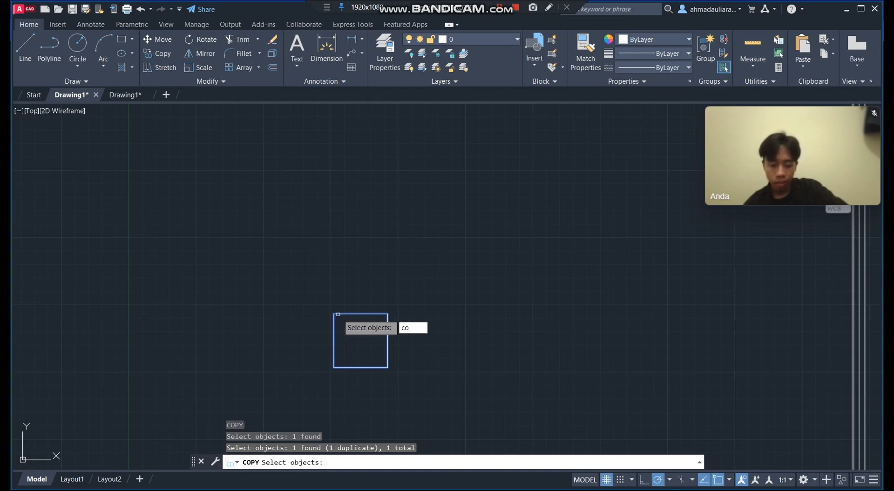
key("Return")
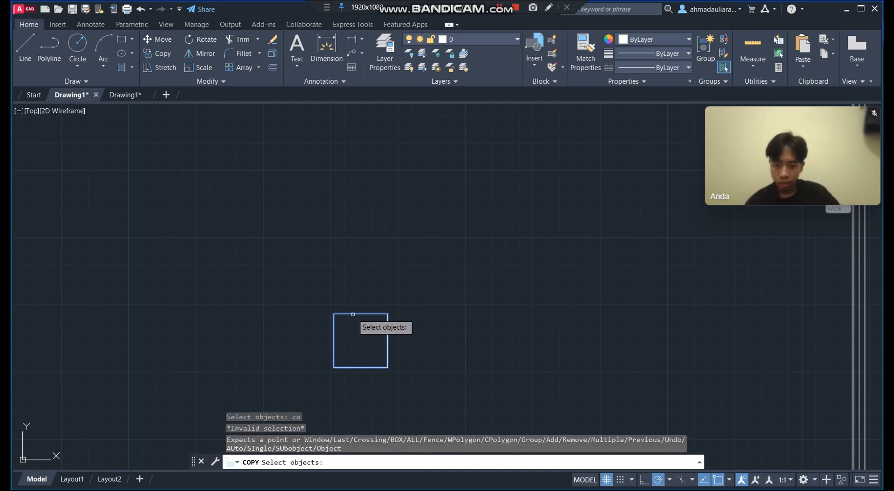
left_click(360, 314)
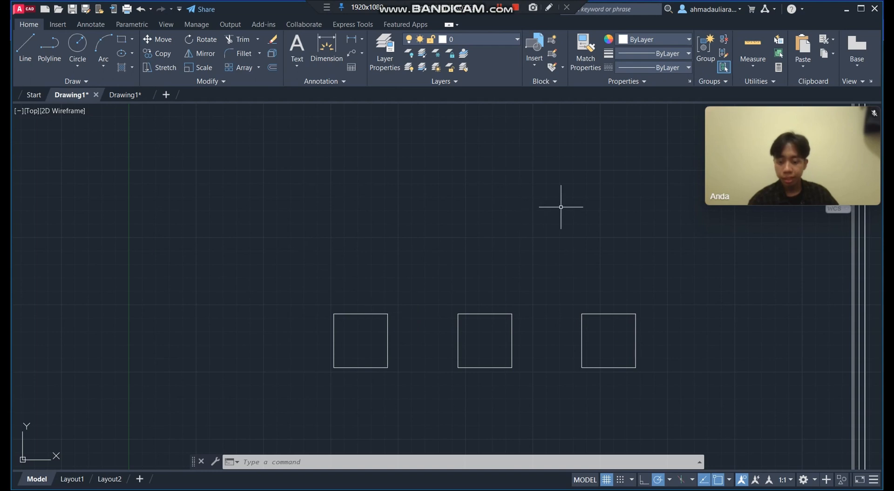
- Scale the middle square of the row by a factor of 1/3 from its lower-left corner
type("SC")
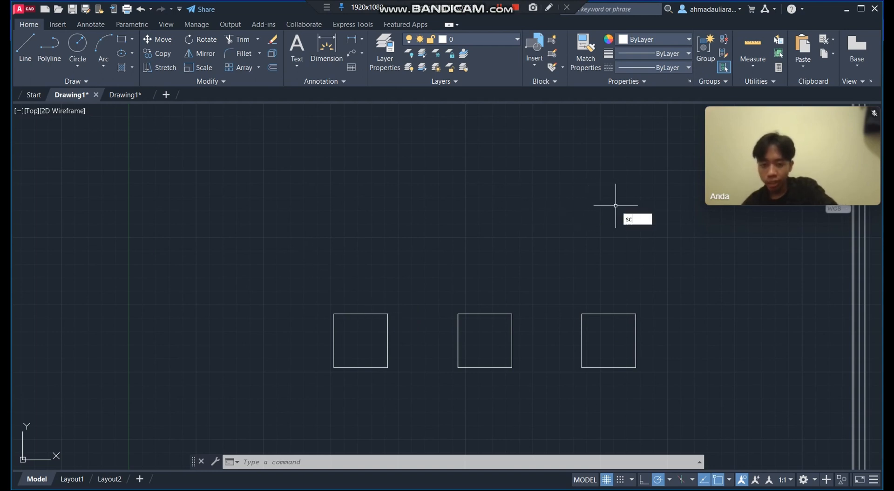
key("Return")
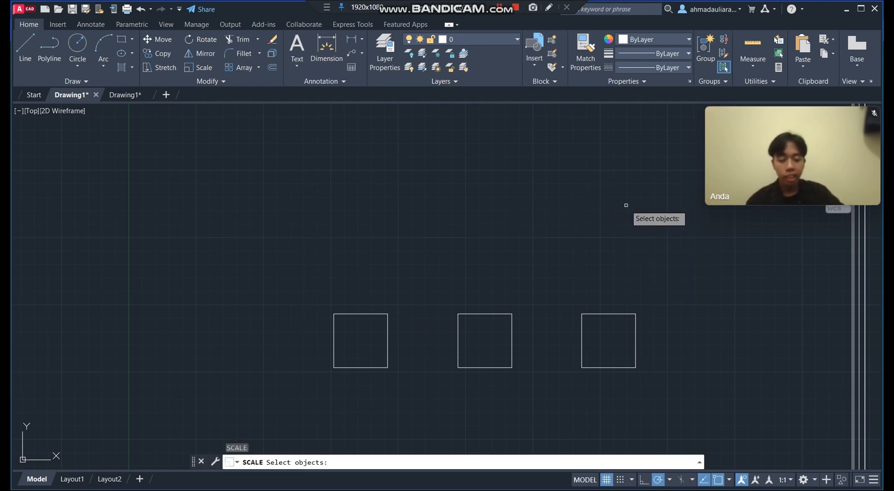
left_click(481, 367)
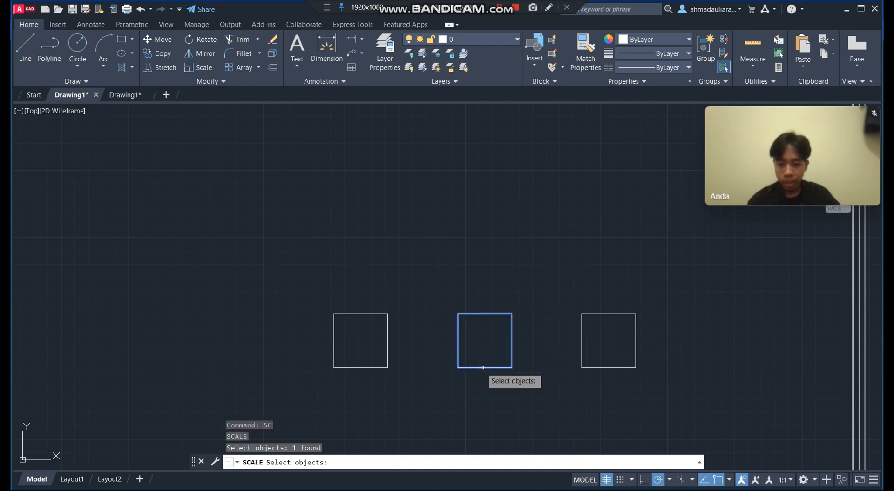
left_click(468, 362)
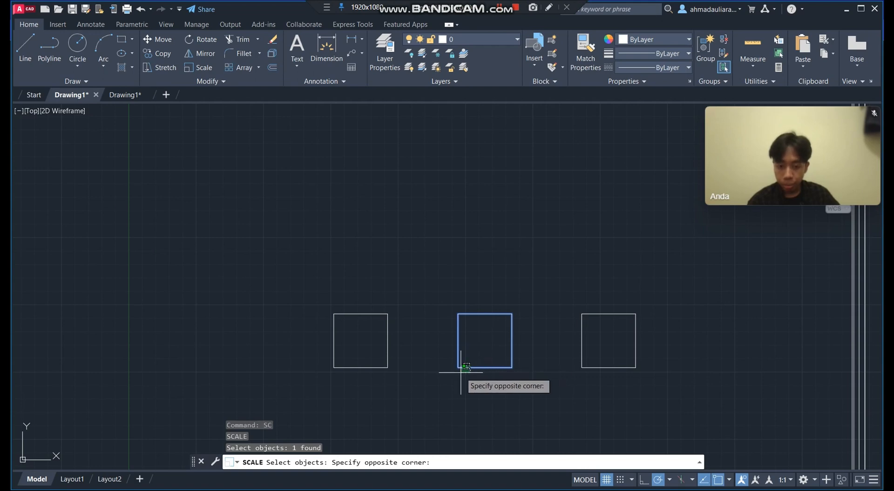
left_click(463, 366)
left_click(459, 369)
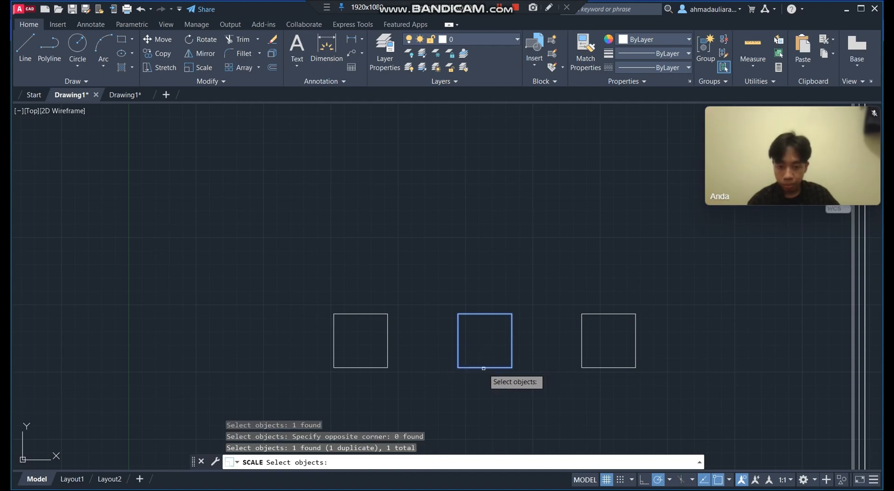
left_click(456, 369)
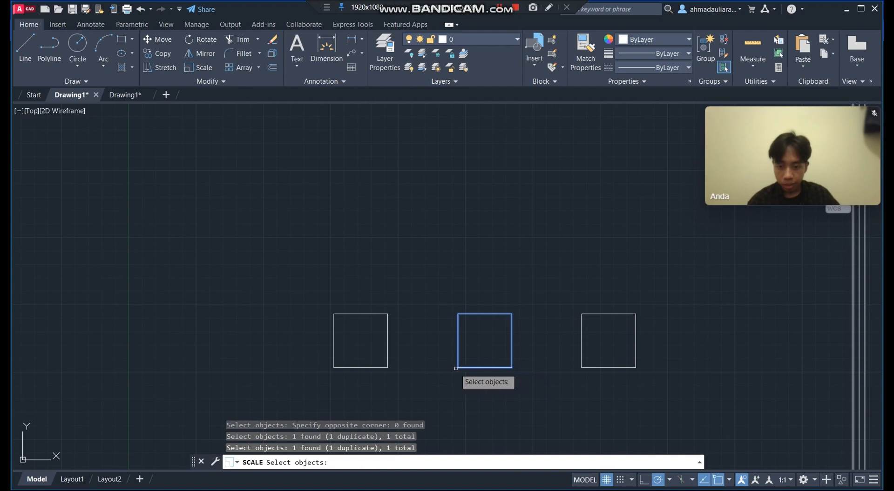
left_click(455, 369)
left_click(460, 364)
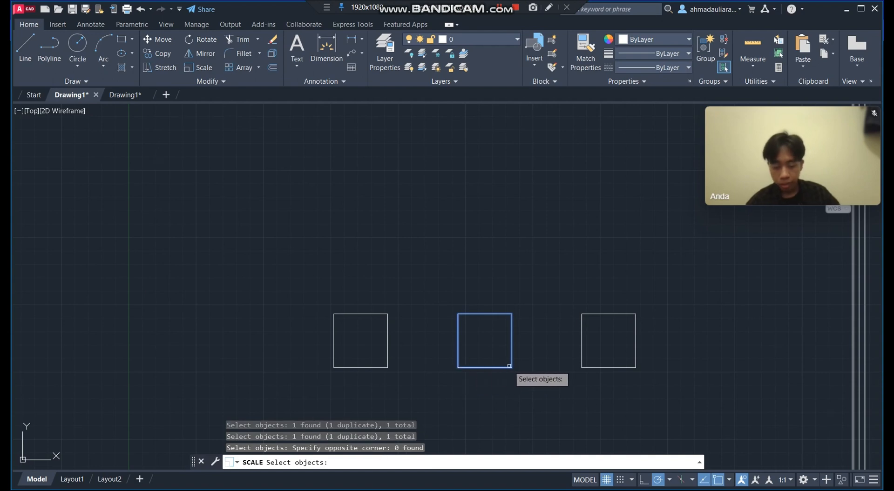
key("Return")
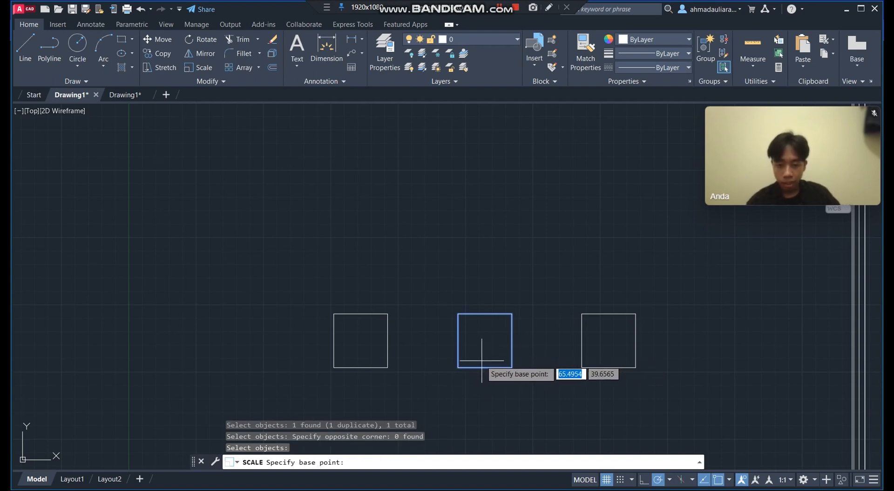
left_click(459, 367)
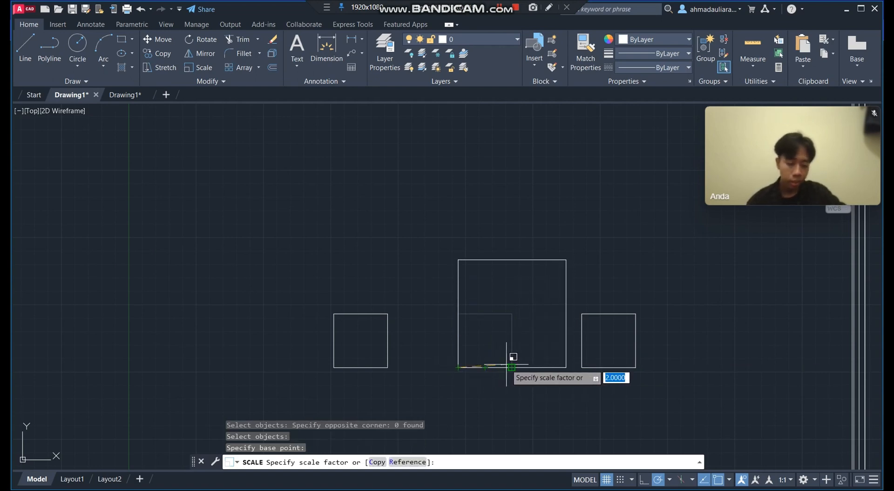
type("1/3")
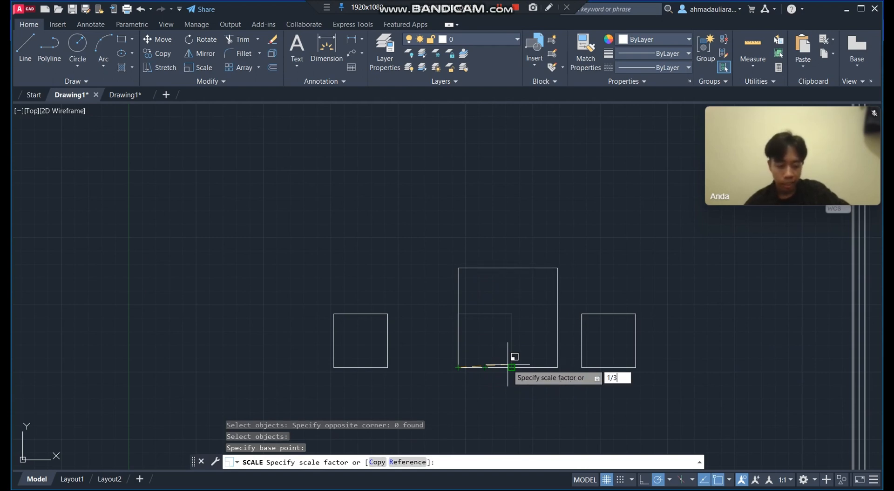
key("Return")
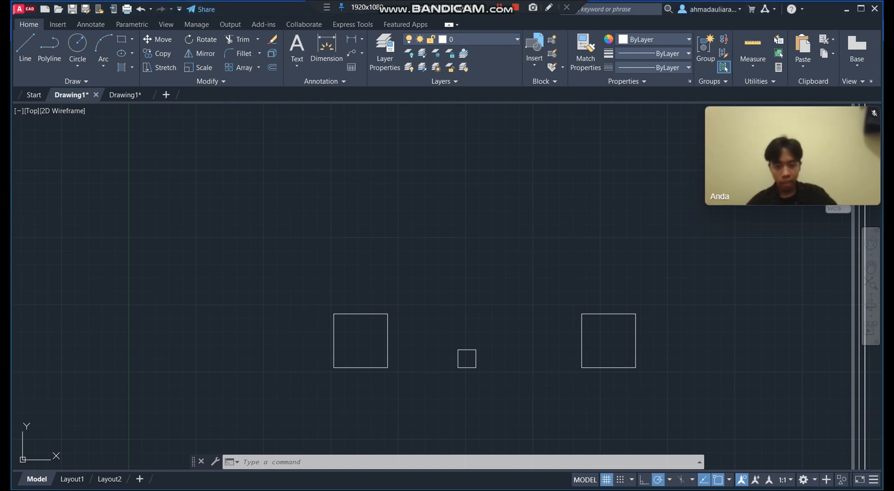
- Scale the rightmost square from its lower-left corner, entering the relative point 20,20 for the scale factor
type("s")
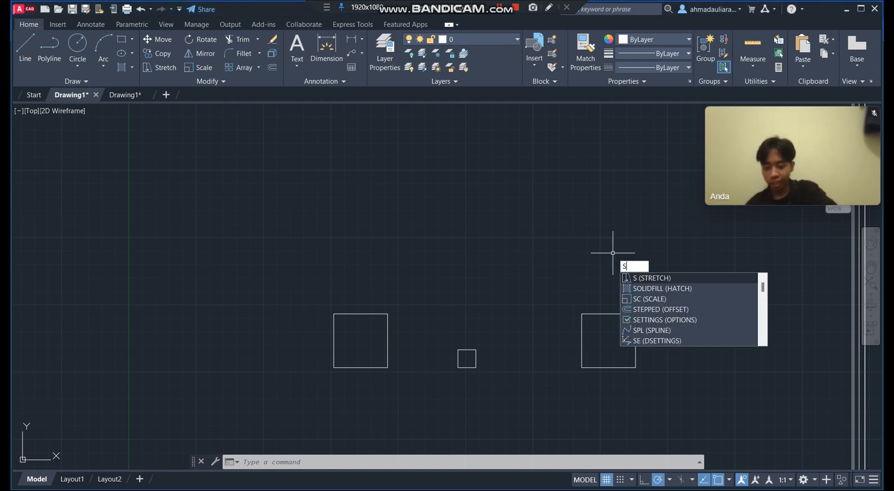
type("c")
key("Return")
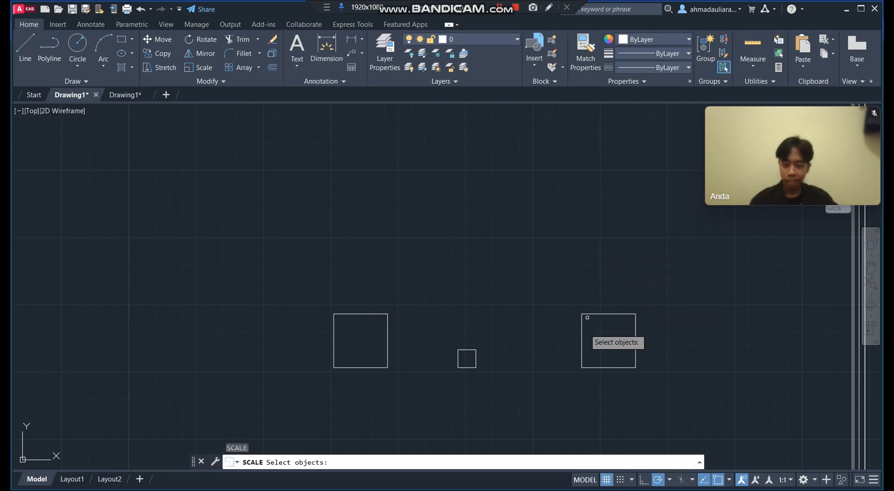
left_click(596, 367)
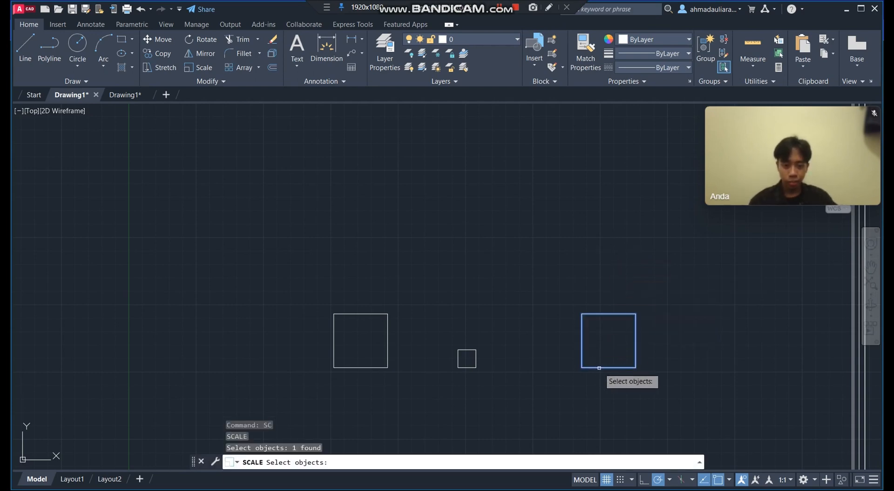
left_click(584, 369)
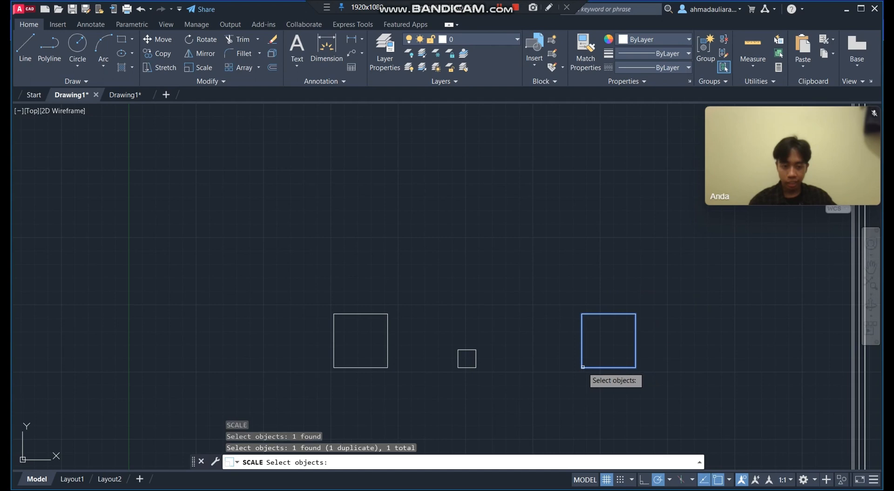
key("Return")
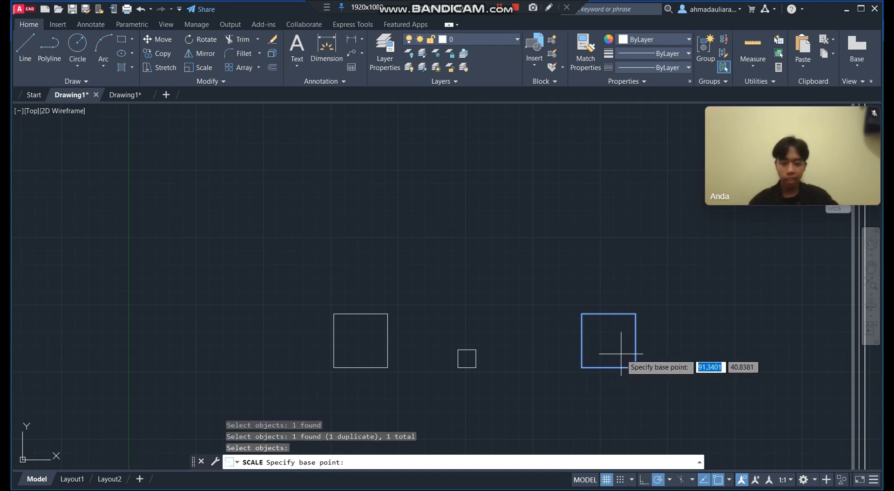
left_click(582, 367)
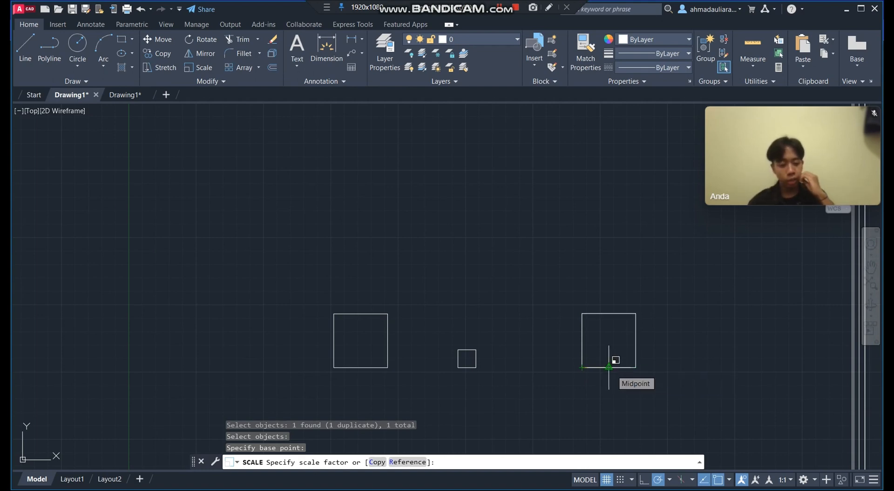
type("20")
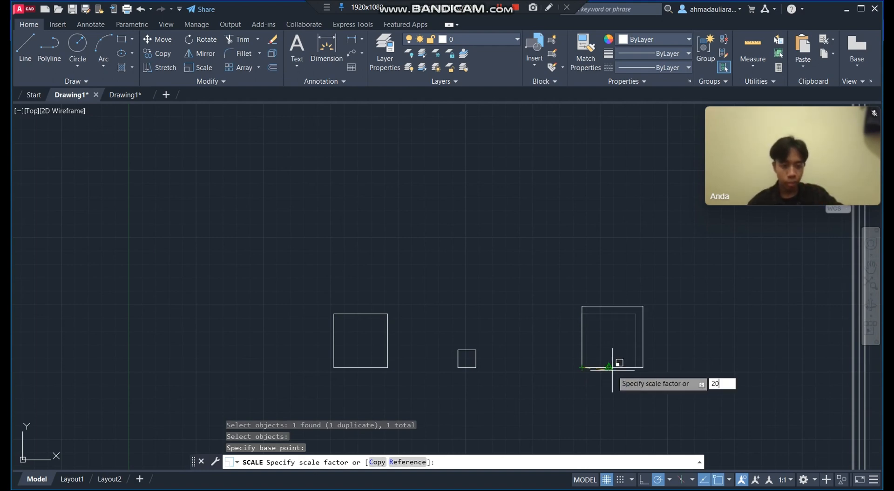
type(",2")
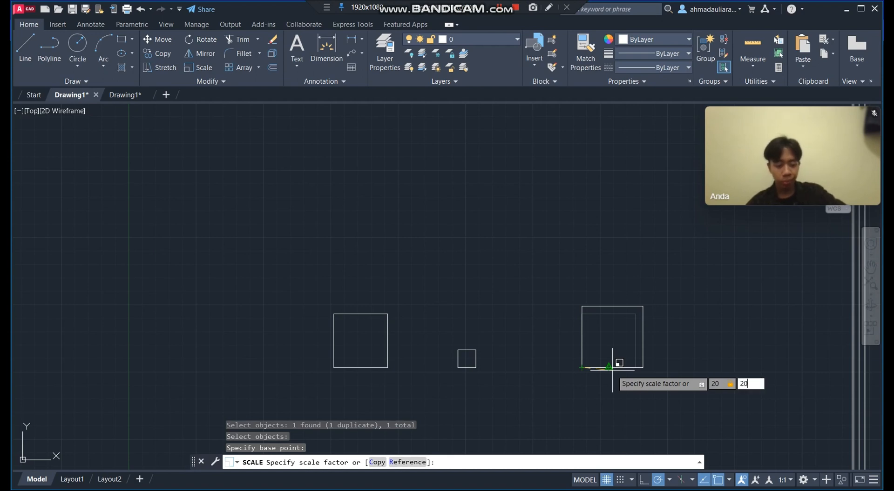
key("Return")
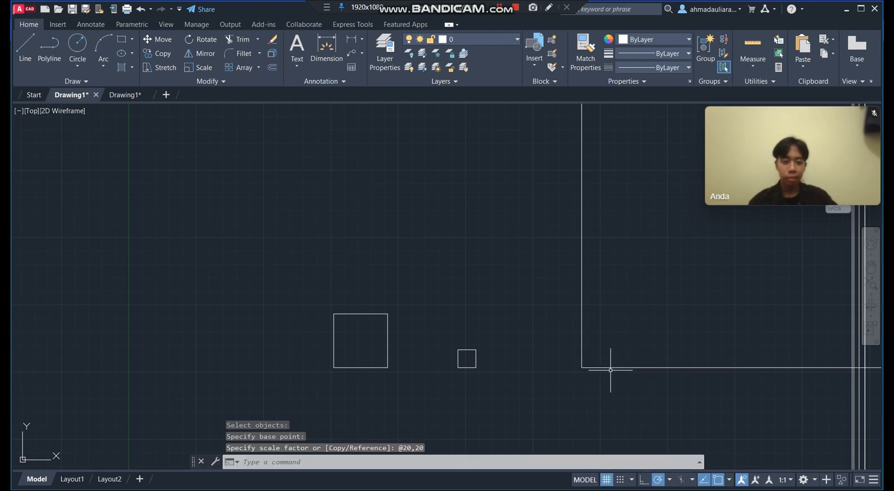
left_click(677, 357)
scroll(676, 345, "down", 4)
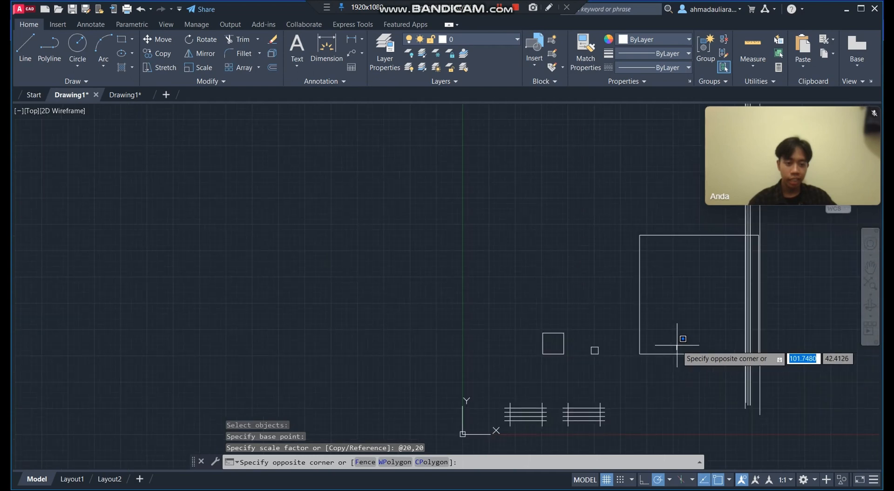
scroll(795, 317, "up", 2)
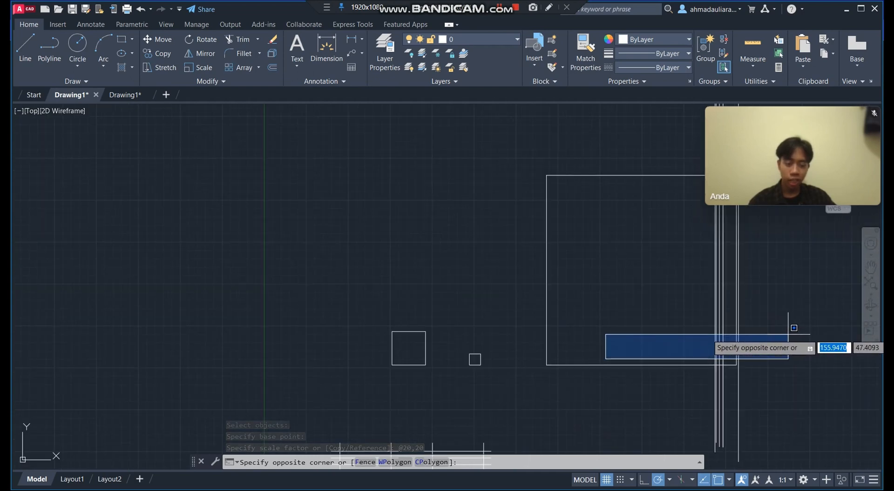
scroll(792, 326, "up", 3)
scroll(776, 334, "down", 2)
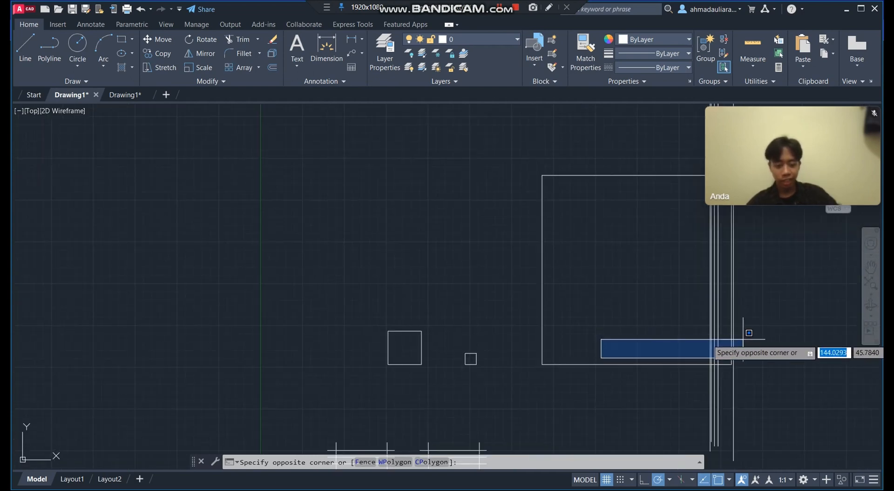
key("Return")
left_click(459, 176)
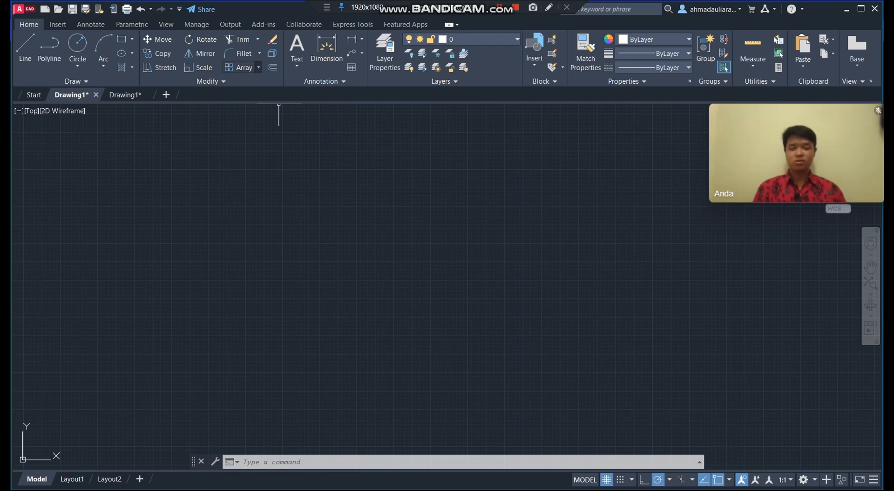
left_click(258, 68)
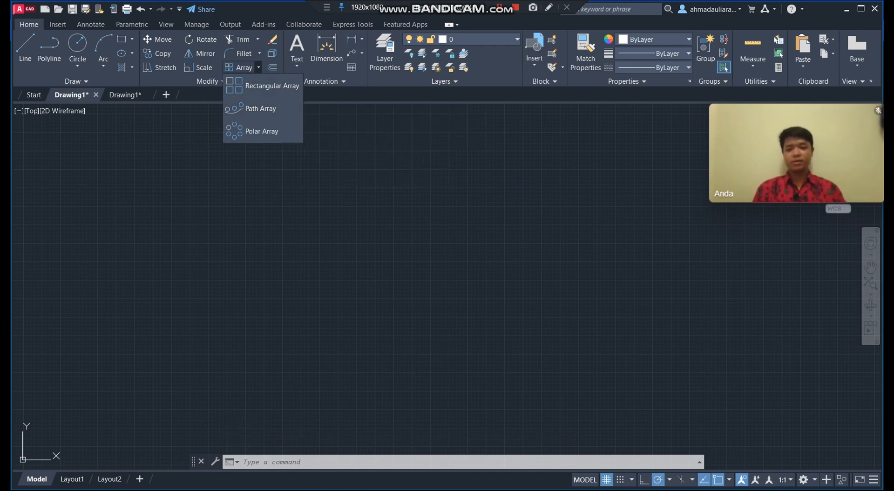
- Draw a rectangle 600 wide by 800 high with the Rectangle command in the empty drawing area
left_click(121, 39)
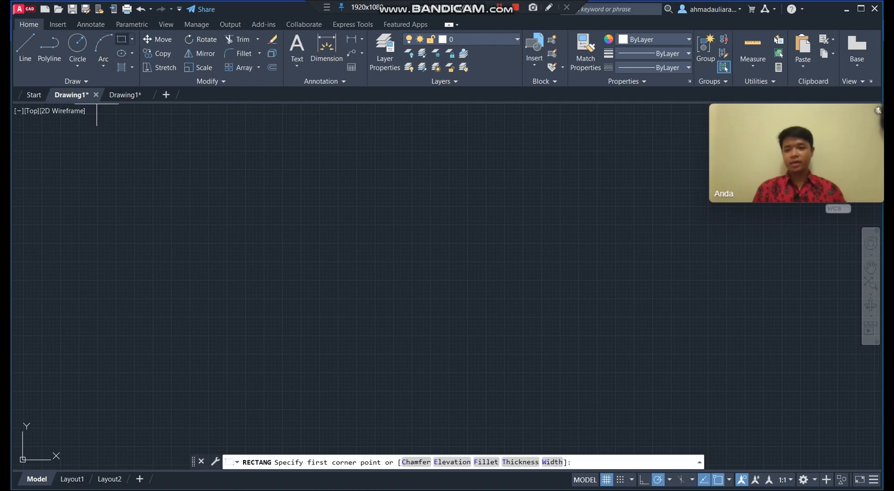
left_click(132, 39)
left_click(143, 57)
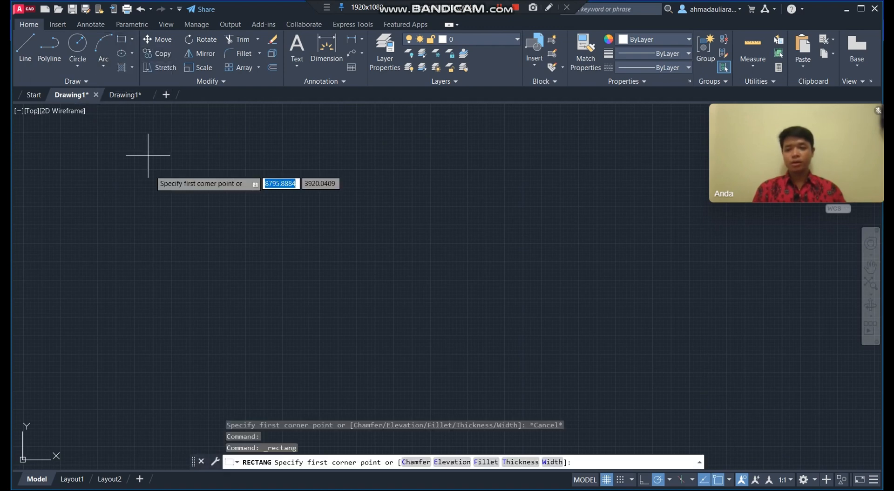
left_click(284, 357)
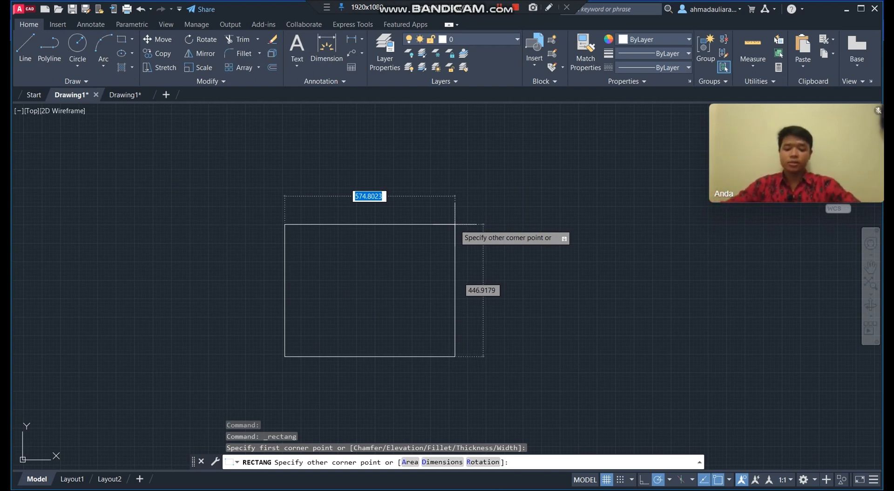
type("600")
key("Tab")
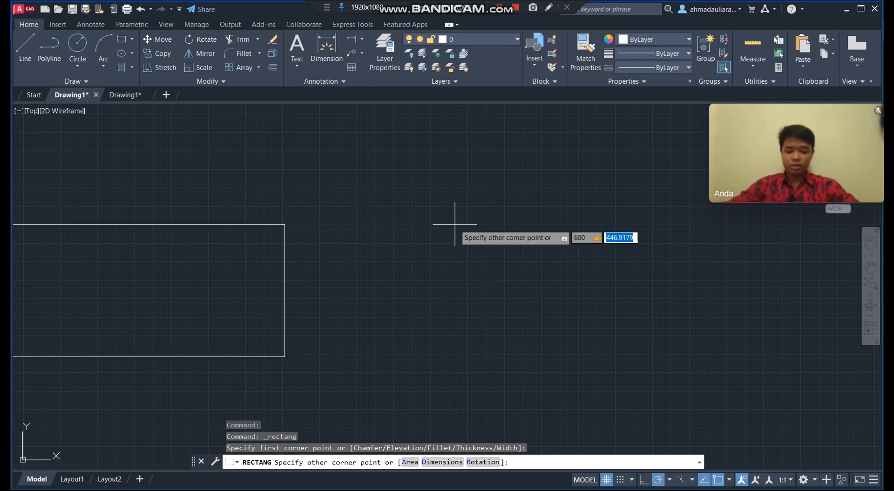
type("800")
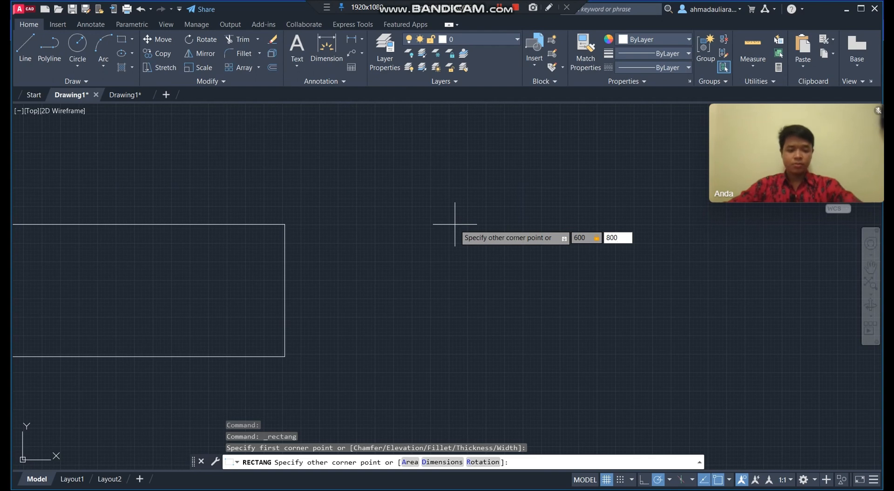
key("Return")
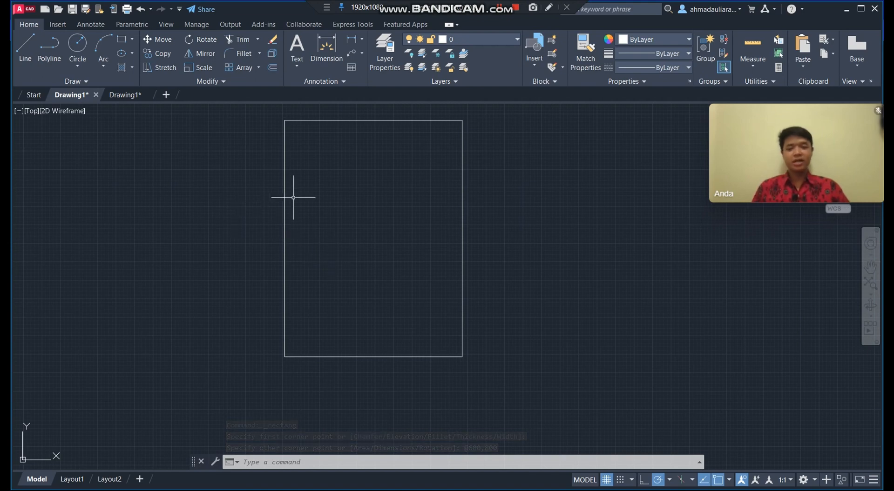
- Draw a rectangle 150 wide by 75 high inside the large rectangle, near its lower-left corner
scroll(295, 198, "up", 2)
scroll(322, 216, "down", 2)
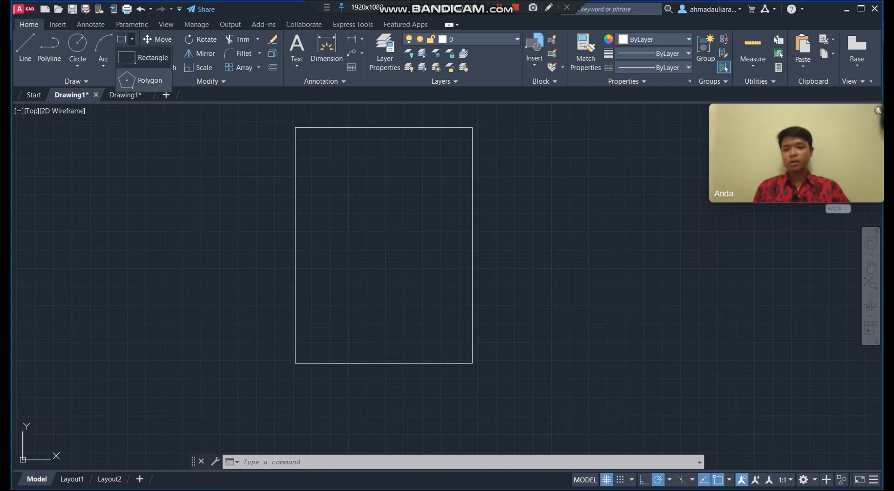
left_click(121, 39)
left_click(303, 326)
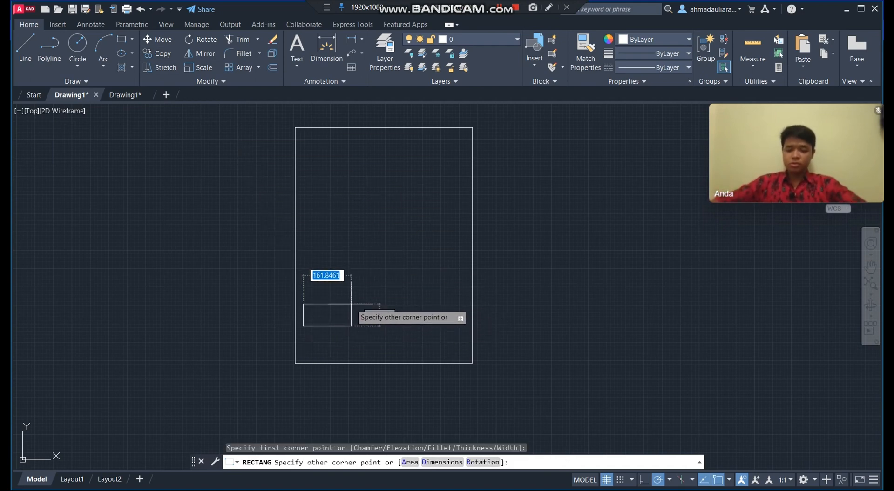
type("150")
key("Tab")
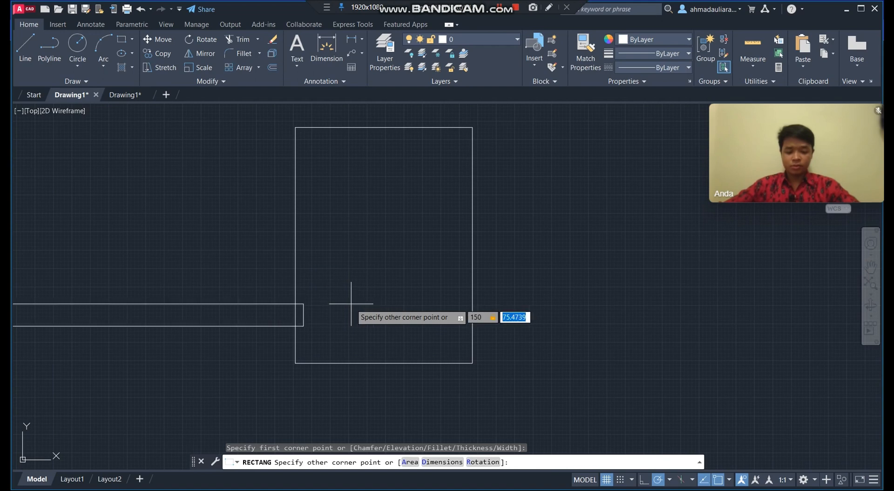
type("7")
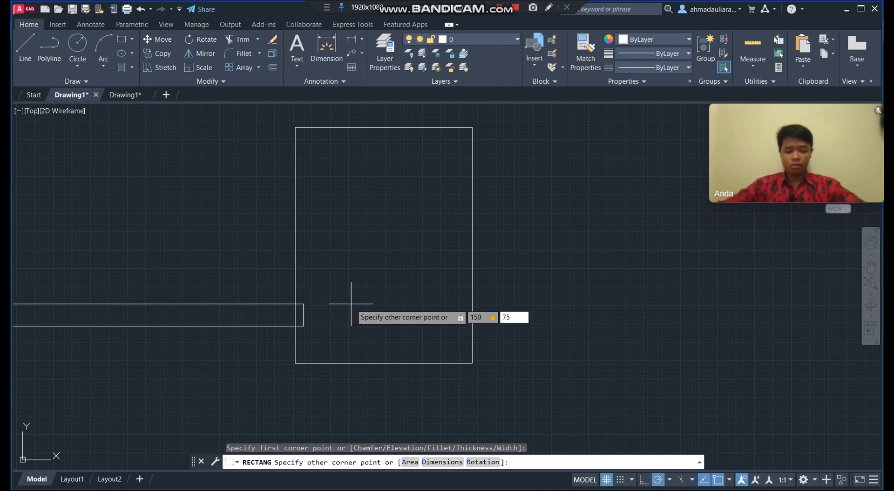
type("5")
key("Return")
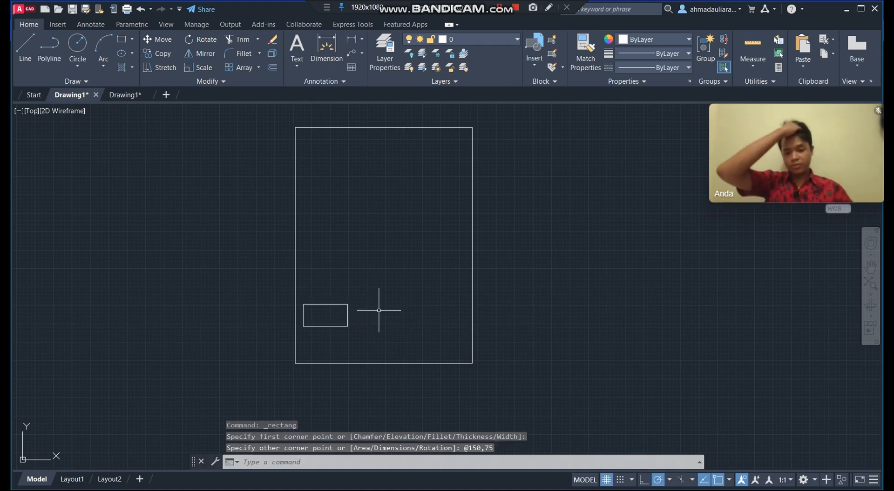
- Draw a 40 by 40 square just above the left end of the small rectangle
scroll(379, 311, "up", 2)
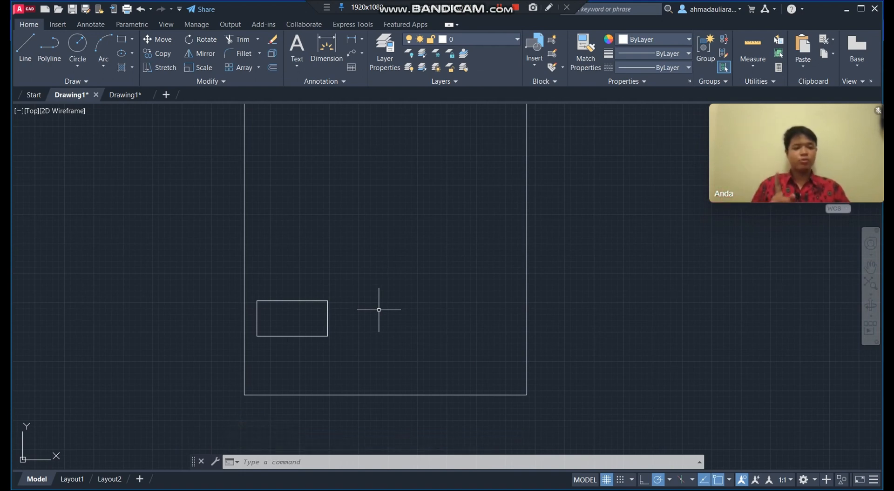
scroll(379, 310, "up", 2)
middle_click_drag(223, 237, 321, 251)
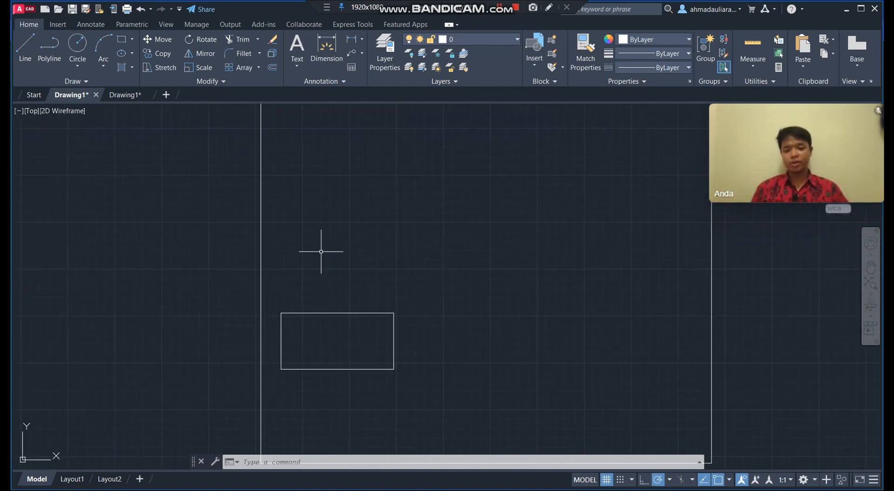
scroll(321, 251, "up", 4)
scroll(341, 271, "down", 2)
middle_click_drag(413, 333, 393, 211)
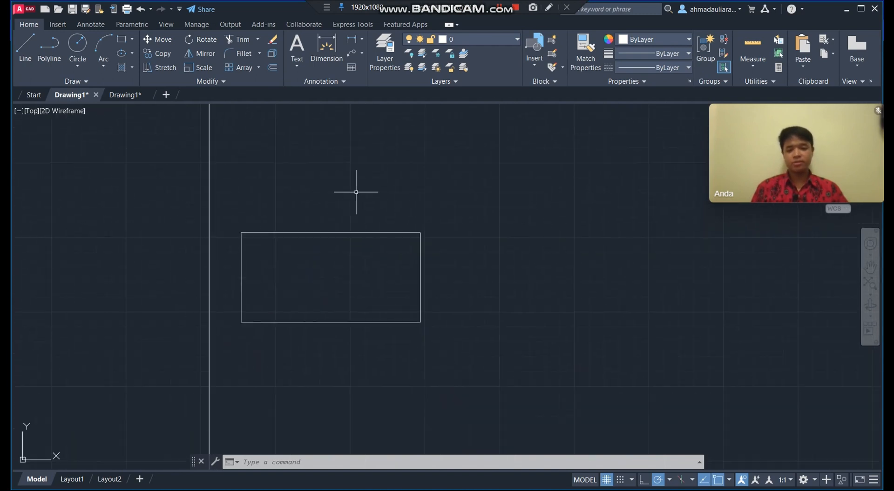
left_click(132, 39)
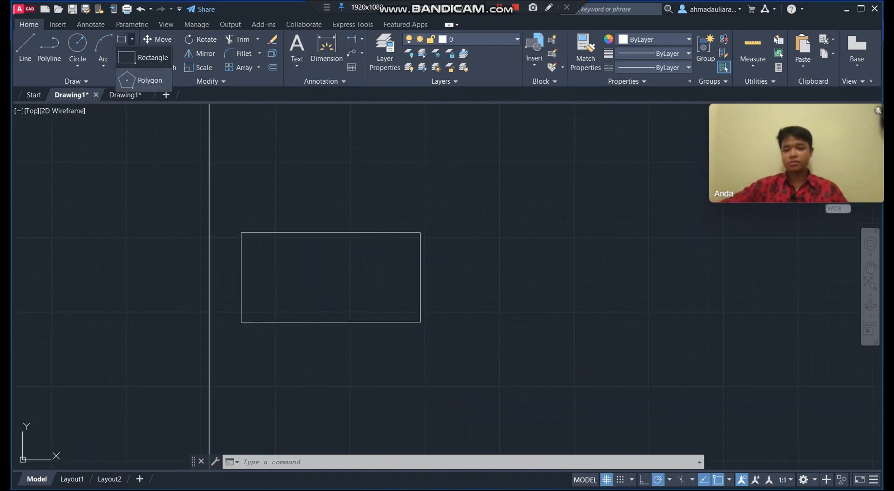
left_click(144, 58)
left_click(250, 216)
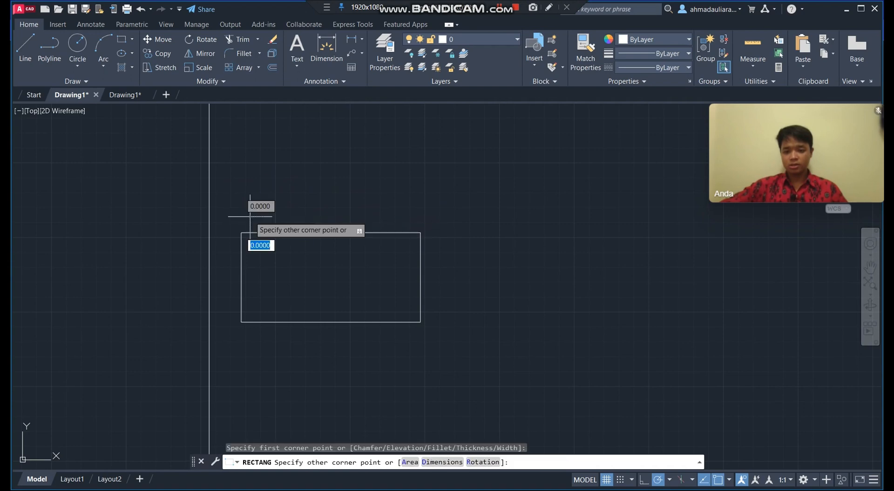
type("40")
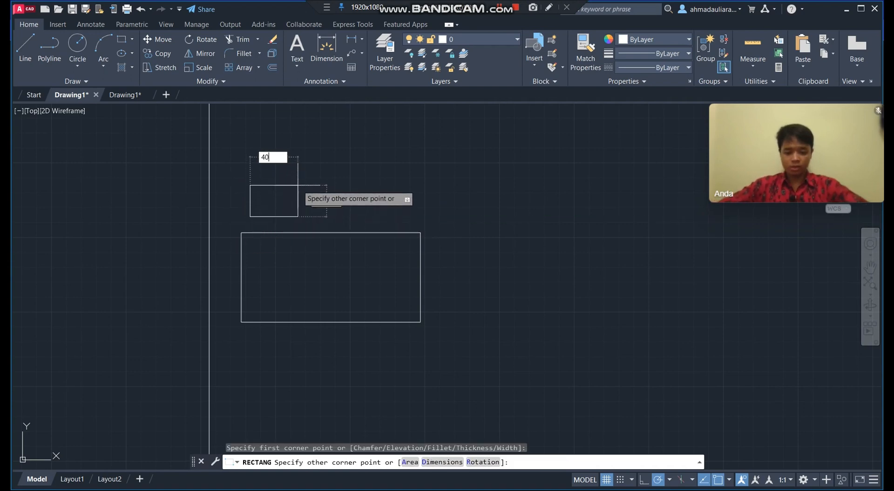
key("Tab")
type("40")
key("Return")
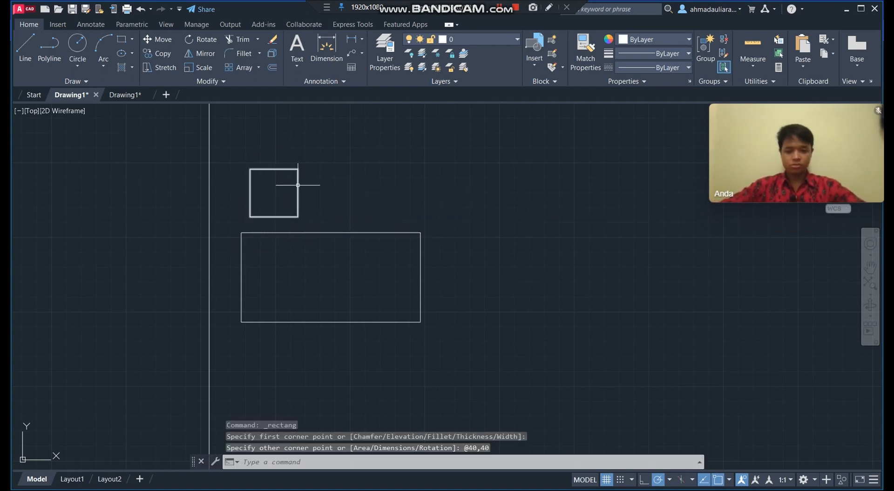
- Copy the small square about 97 units horizontally to the right, above the small rectangle's right end
left_click(157, 53)
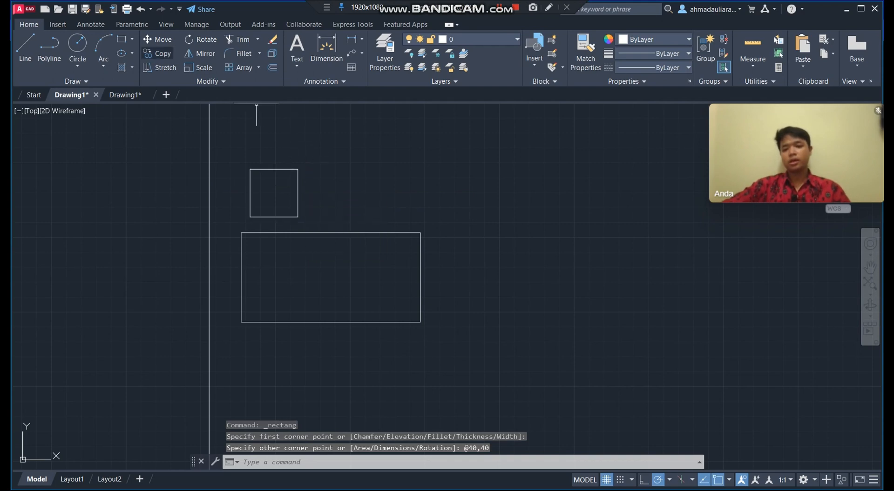
left_click(299, 191)
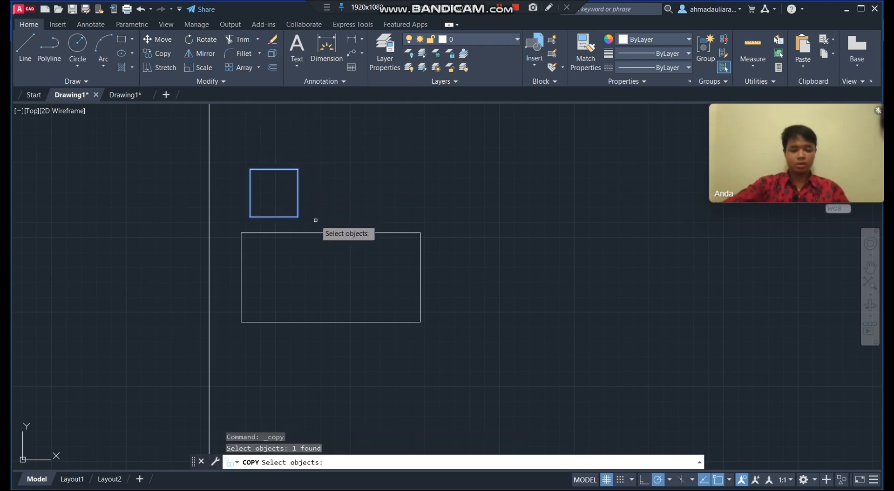
key("Return")
left_click(297, 193)
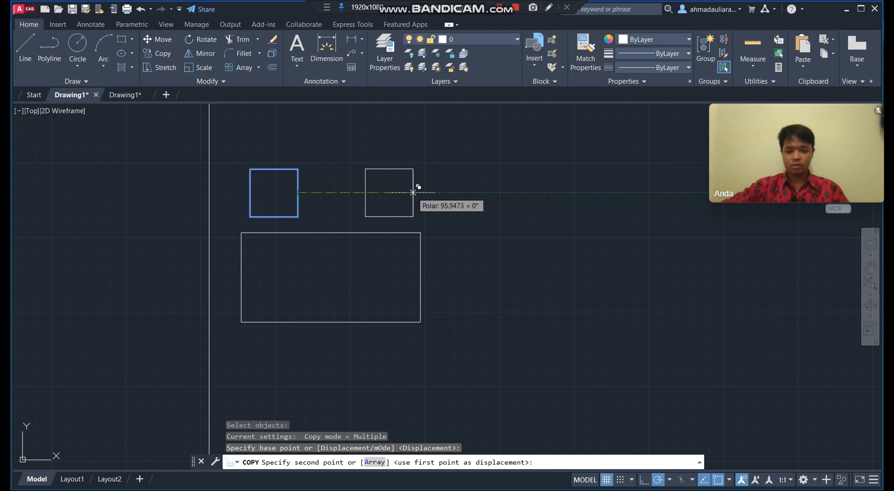
left_click(415, 192)
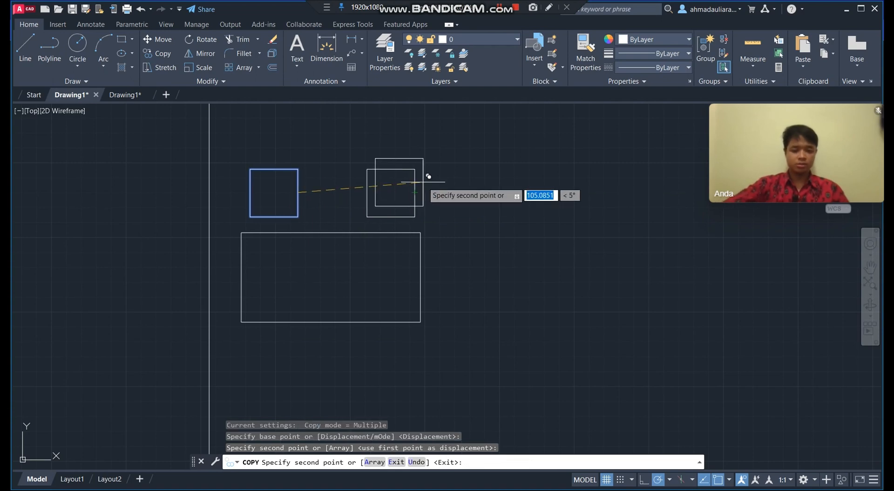
key("Return")
- Create a rectangular array of the small rectangle and its two squares with 3 columns
scroll(400, 195, "down", 5)
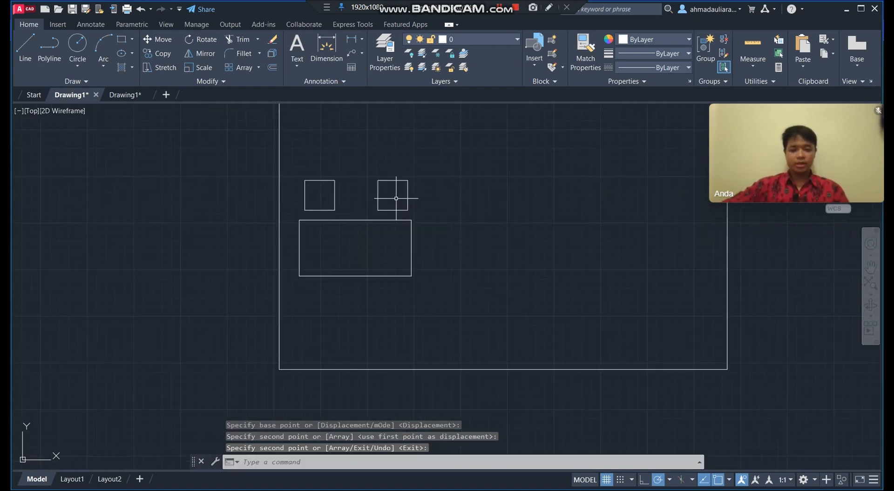
middle_click_drag(461, 164, 366, 267)
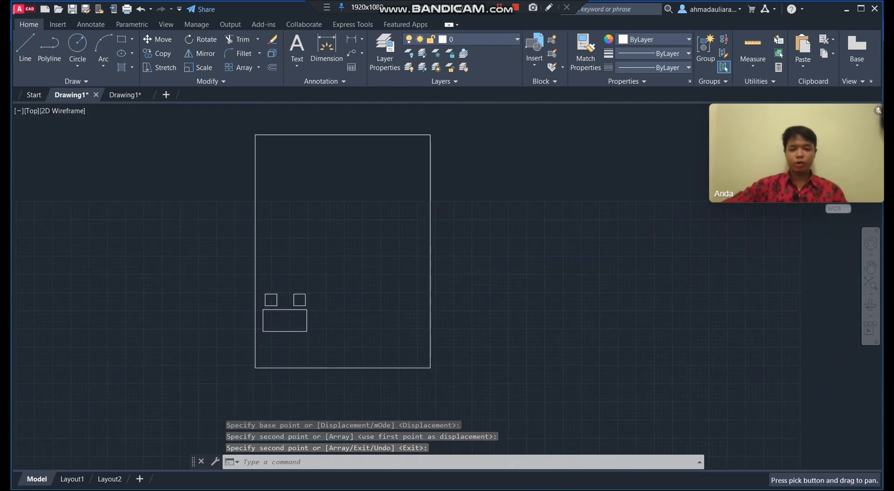
left_click(262, 284)
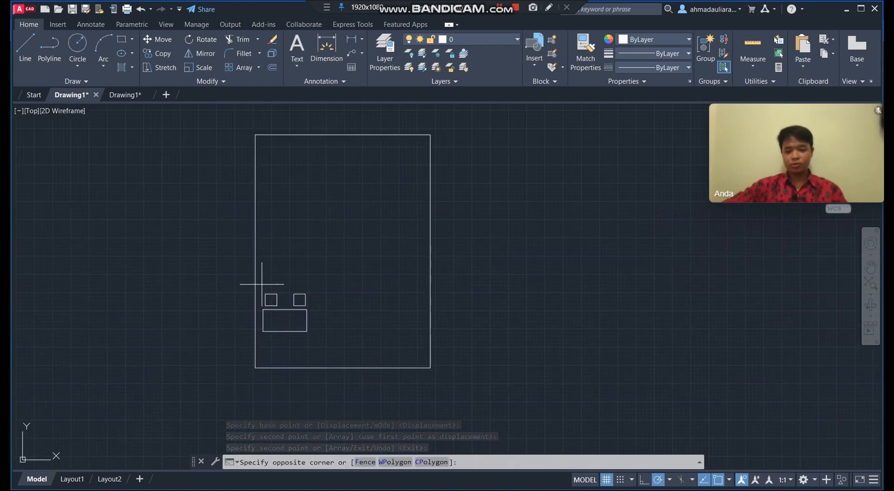
left_click(314, 335)
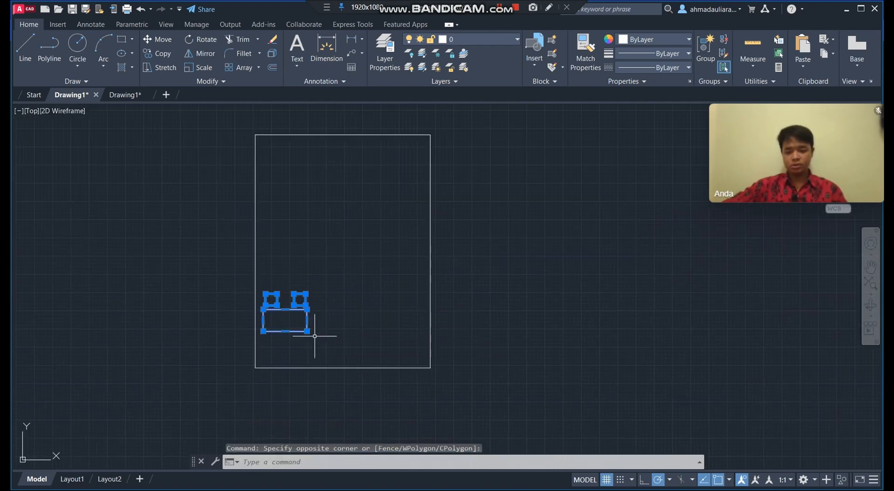
left_click(258, 68)
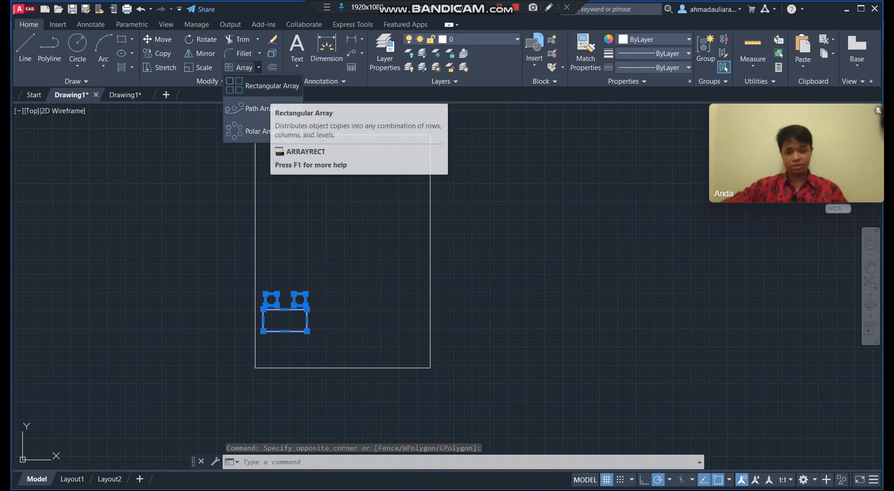
left_click(263, 86)
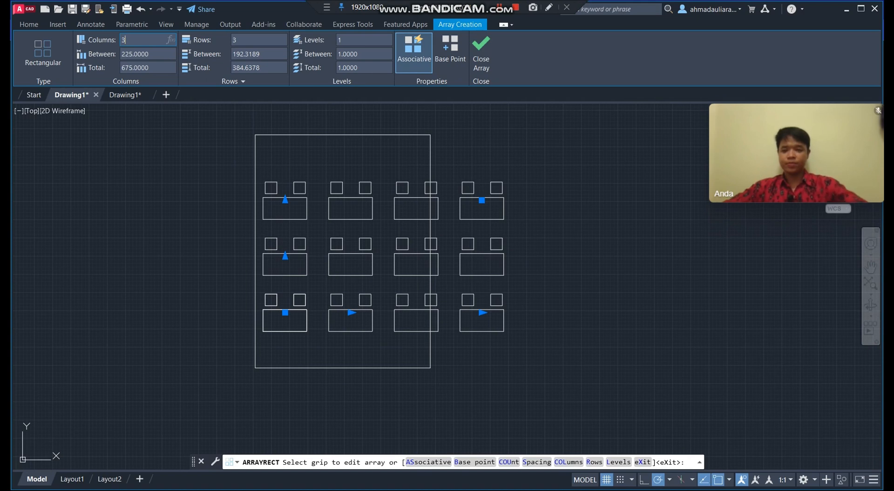
type("3")
key("Return")
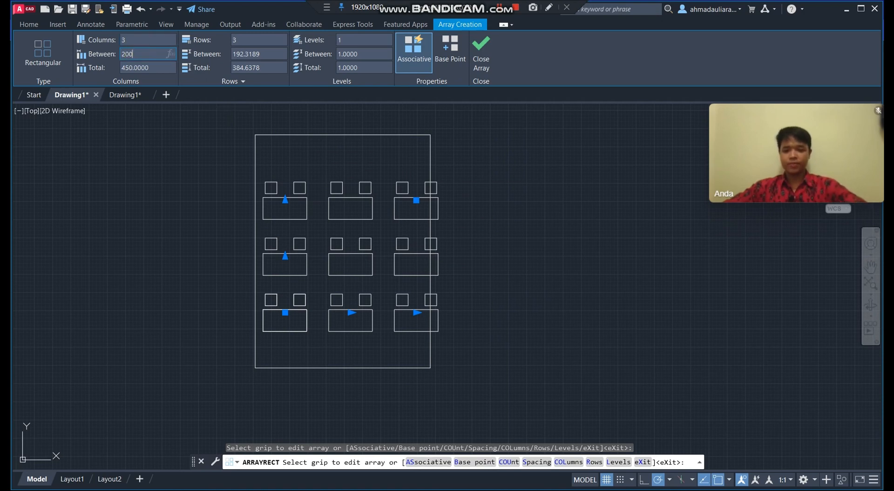
- Set the spacing between the array's columns to 200 and finish the array
key("Return")
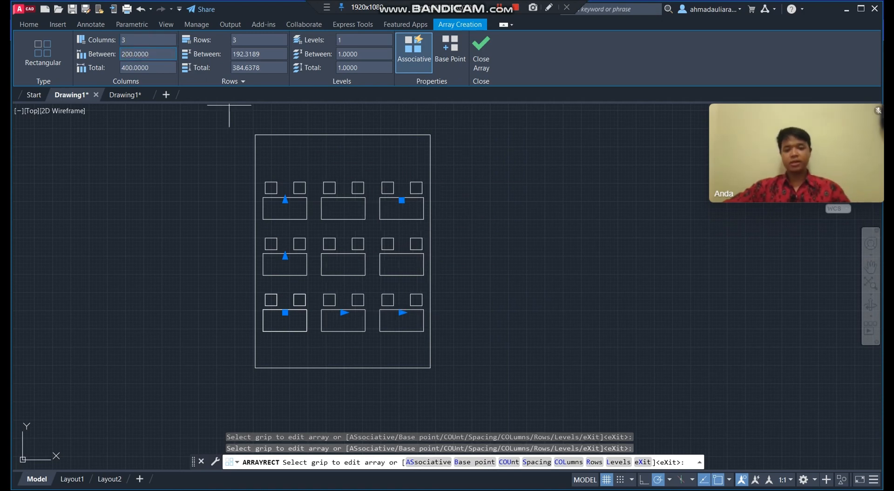
scroll(477, 240, "down", 2)
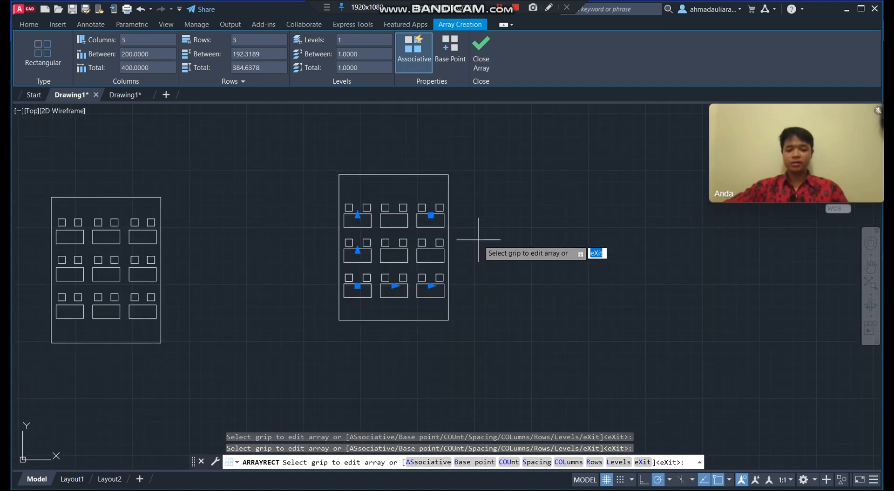
scroll(478, 240, "up", 4)
middle_click_drag(448, 277, 540, 303)
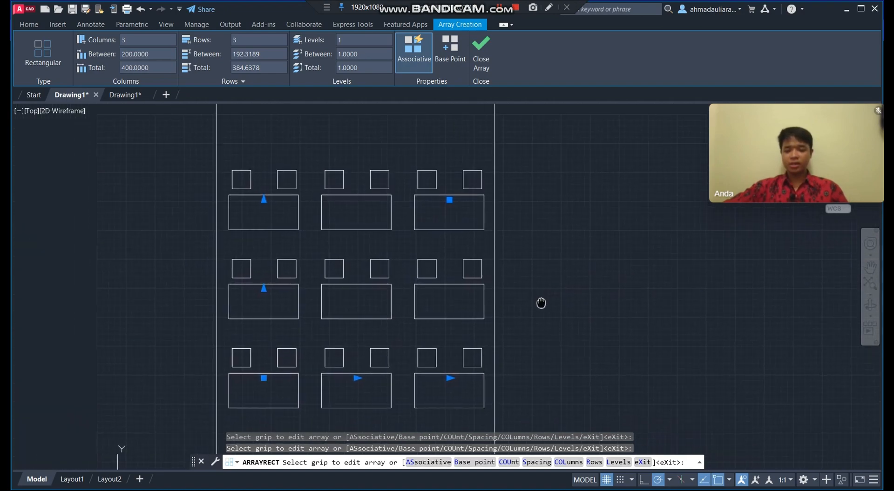
scroll(422, 277, "down", 2)
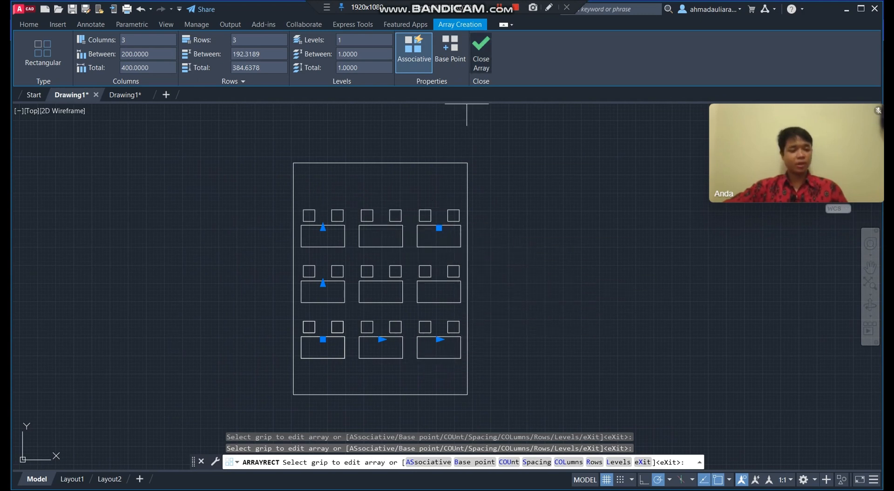
left_click(481, 52)
- Draw a wavy fit-point spline through six points in the empty area to the right of the table grid
middle_click_drag(613, 237, 323, 208)
scroll(362, 226, "up", 2)
middle_click_drag(394, 215, 333, 220)
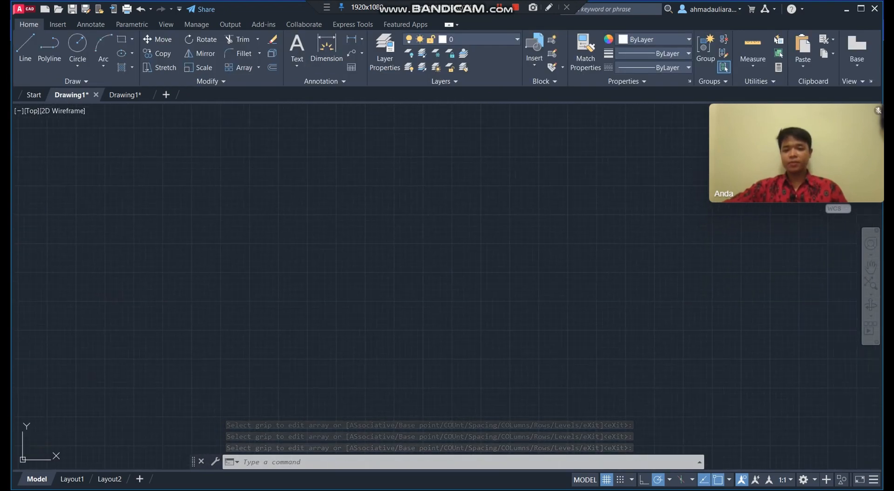
left_click(258, 67)
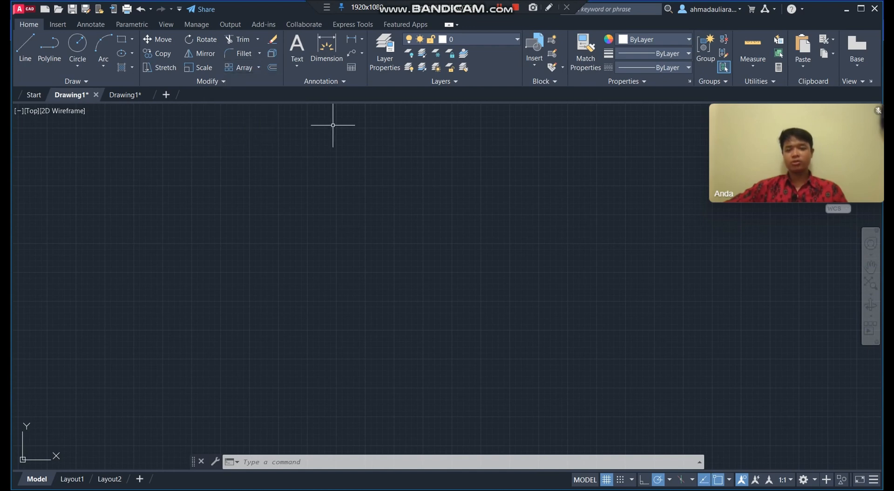
left_click(75, 81)
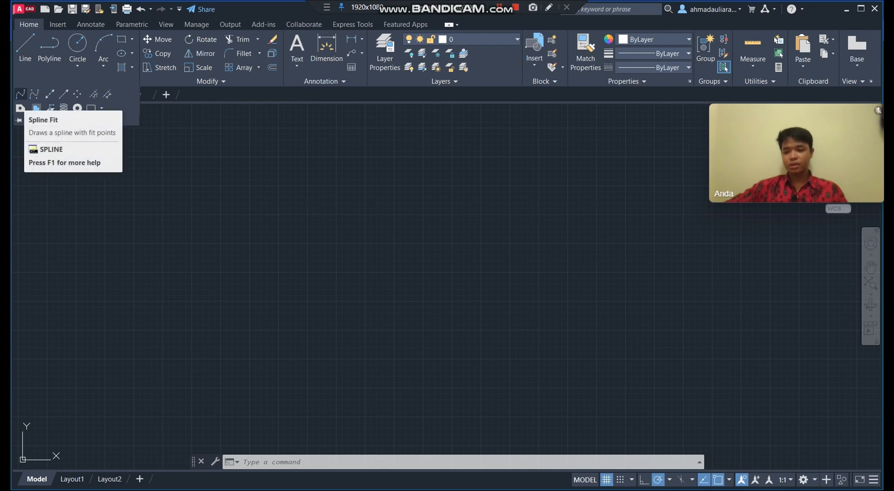
left_click(34, 95)
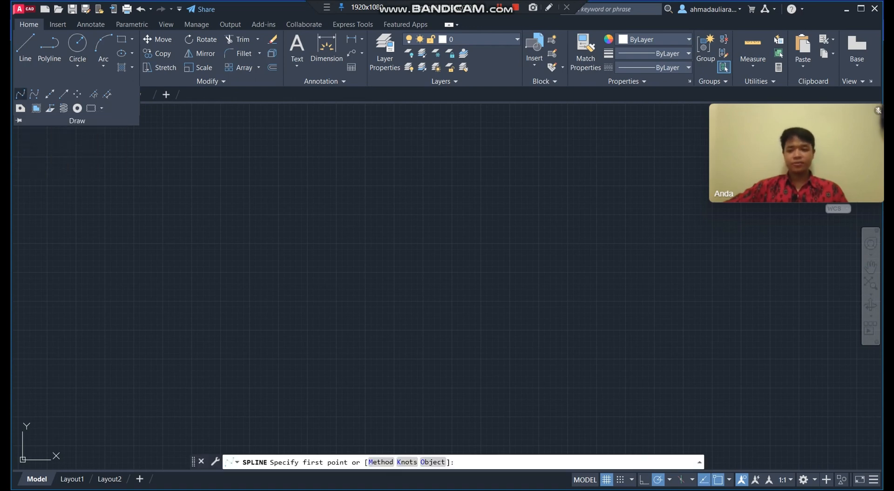
left_click(183, 215)
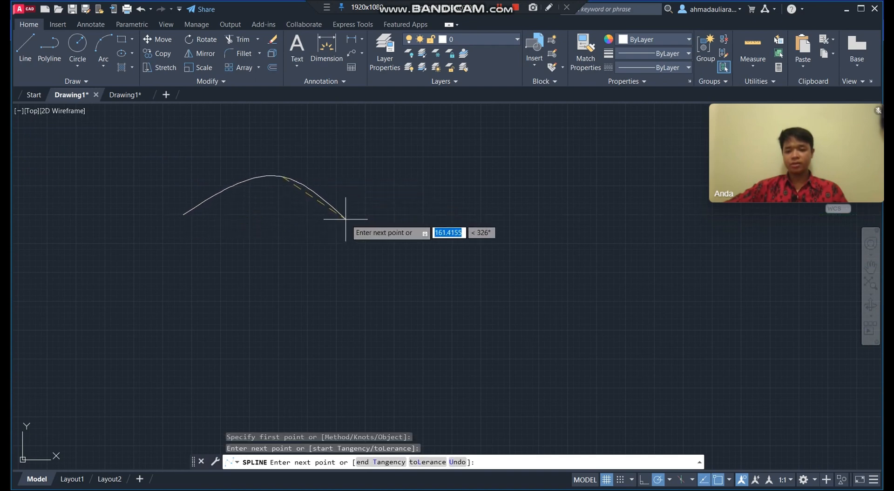
left_click(371, 217)
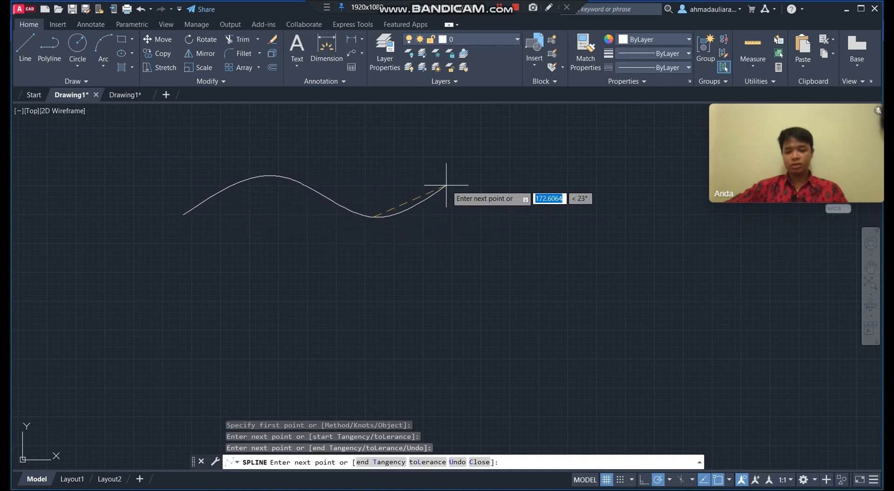
left_click(468, 194)
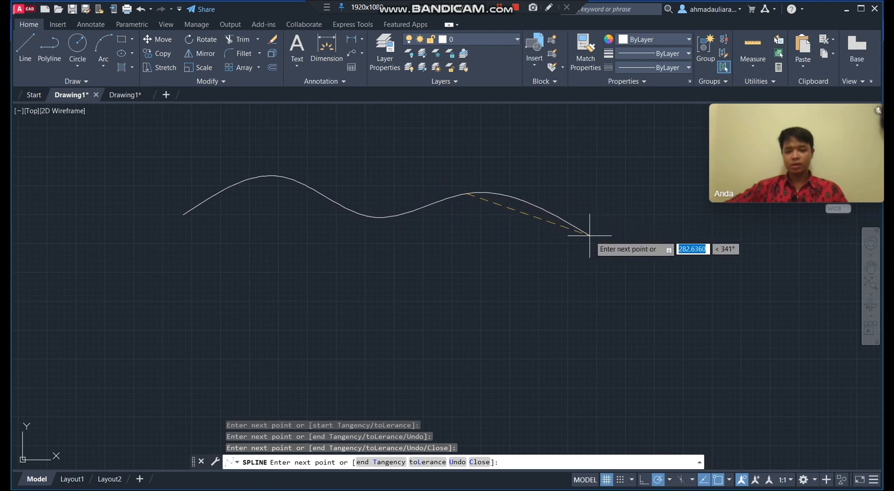
left_click(610, 230)
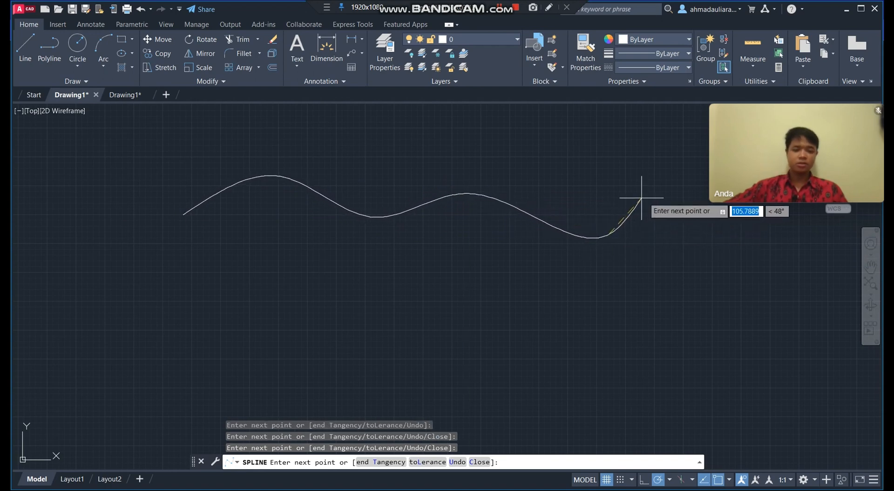
left_click(670, 186)
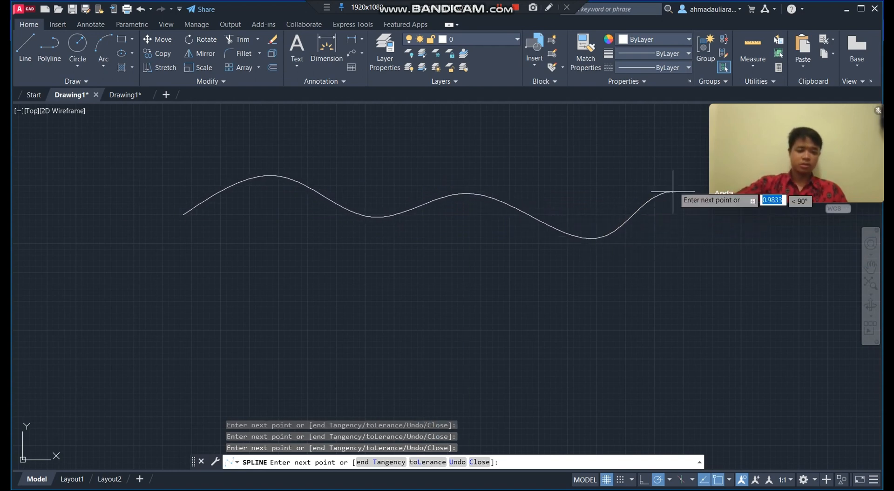
key("Return")
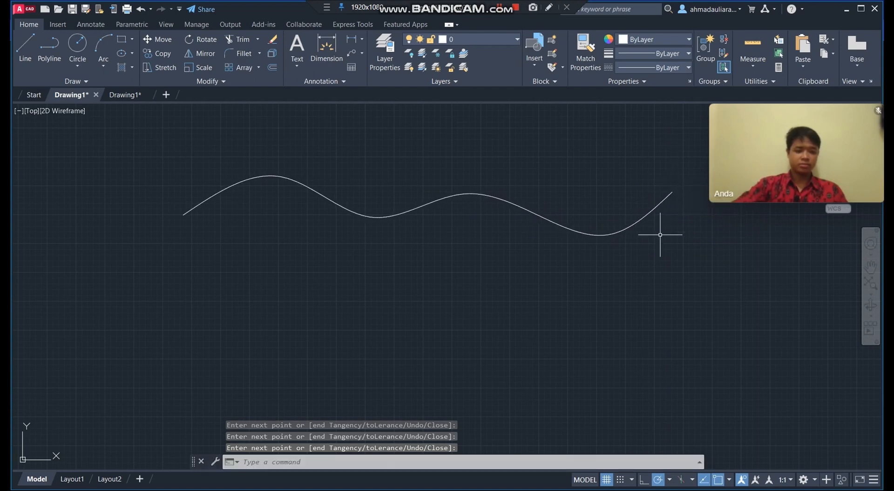
- Offset the wavy spline by 300 to its lower side
left_click(391, 215)
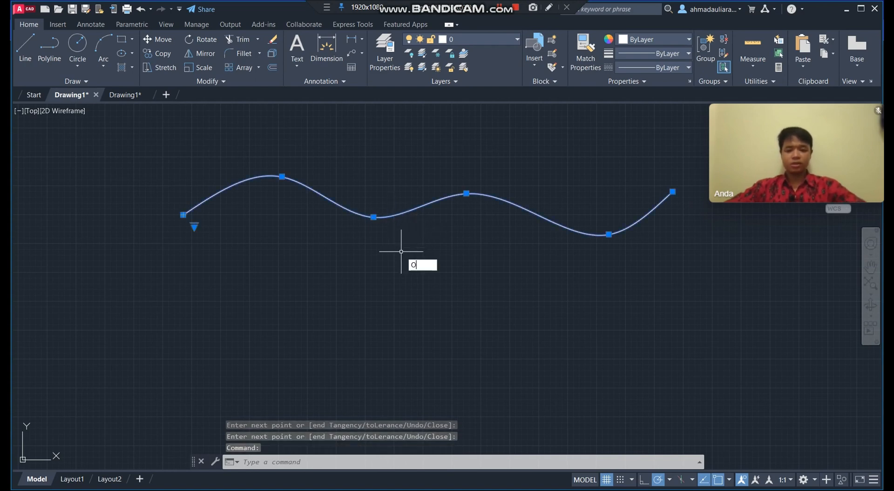
type("O")
key("Return")
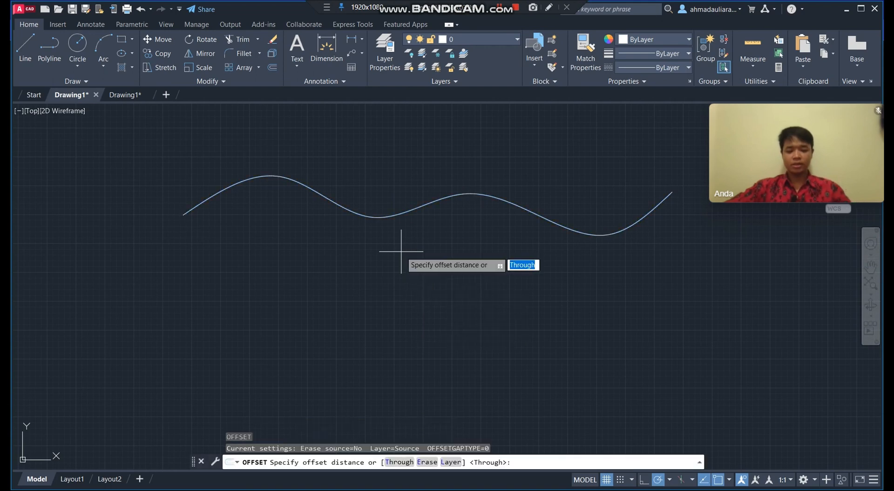
left_click(383, 218)
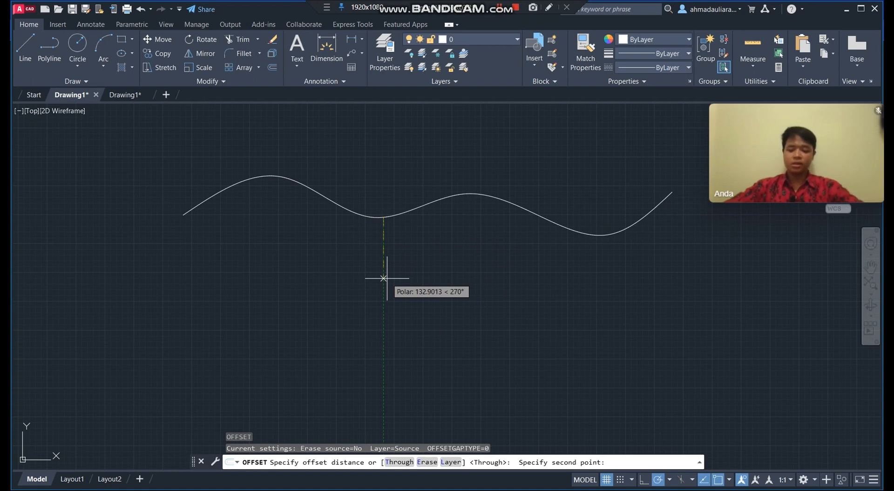
type("300")
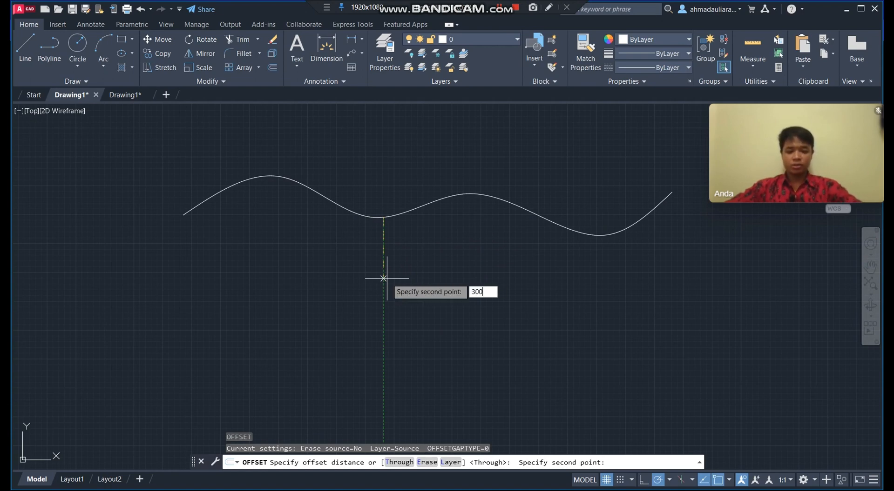
key("Return")
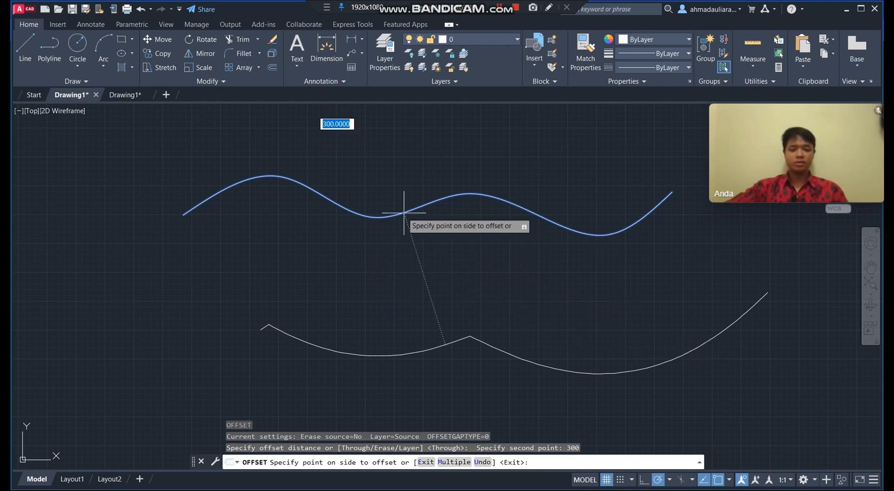
left_click(456, 337)
- Draw a small circle by center and diameter just above the left end of the upper spline
scroll(432, 241, "down", 2)
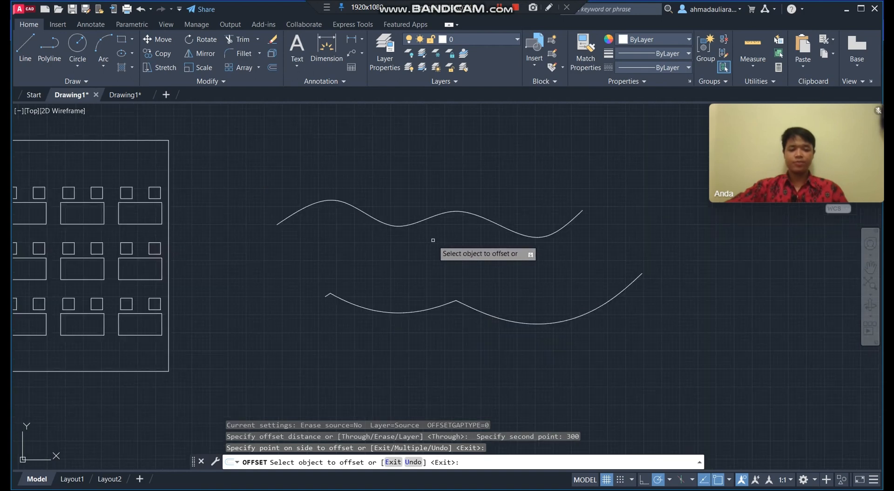
scroll(389, 223, "up", 2)
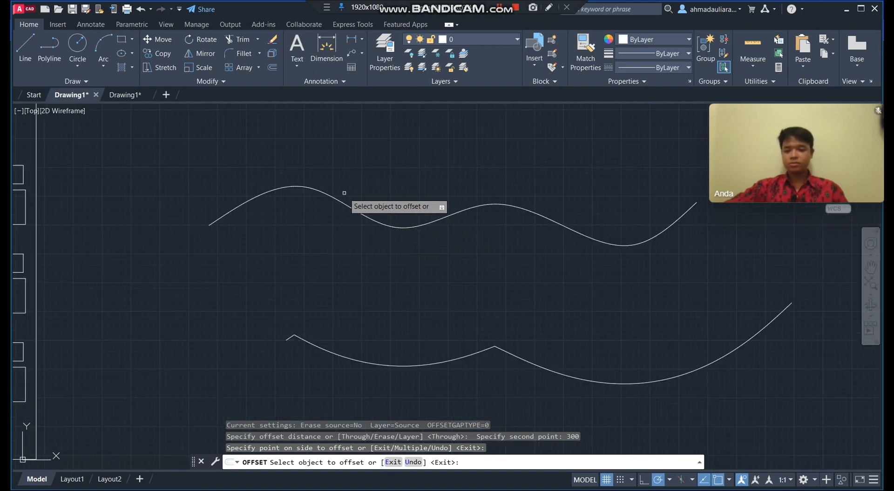
scroll(344, 193, "up", 2)
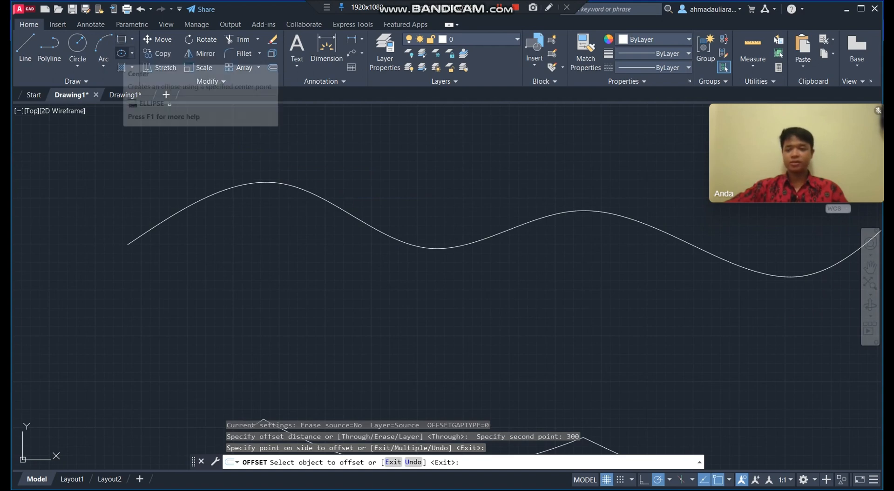
left_click(77, 66)
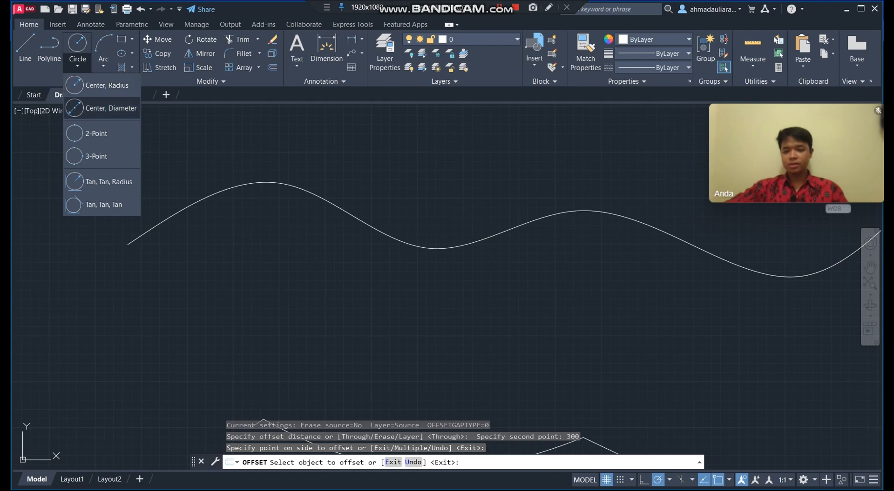
left_click(104, 85)
left_click(146, 209)
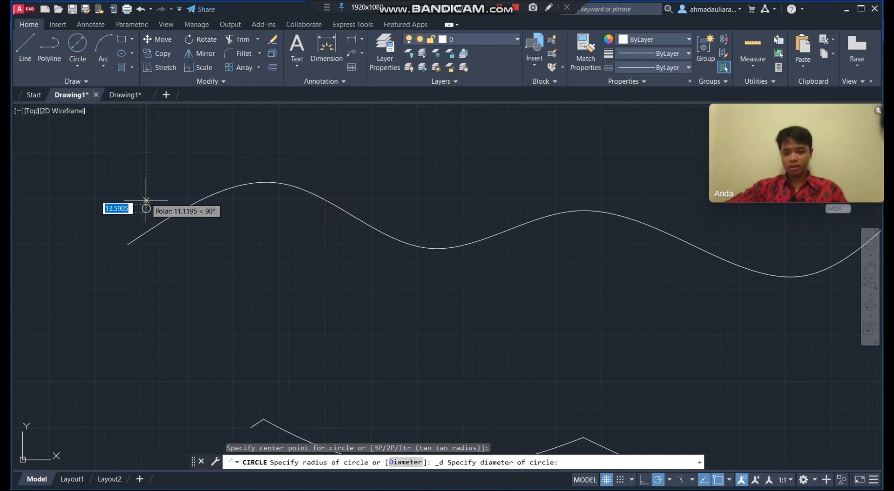
left_click(146, 175)
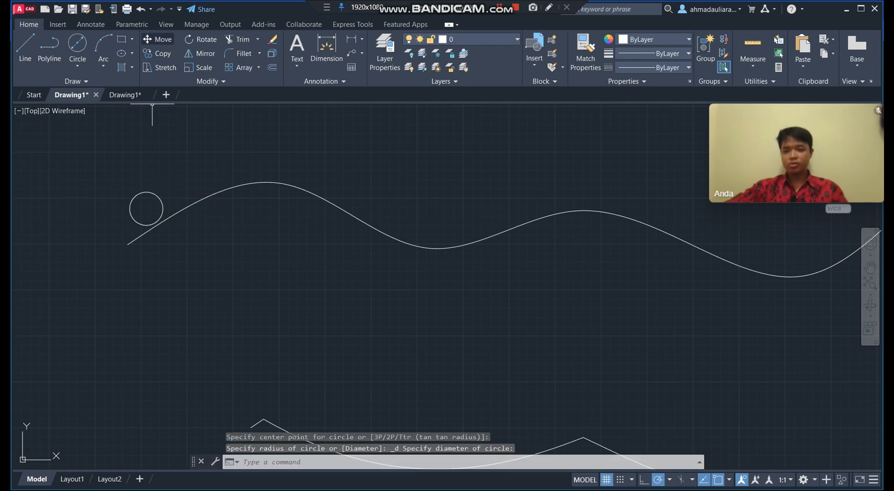
- Move the small circle slightly straight up, away from the upper spline
left_click(158, 39)
left_click(154, 195)
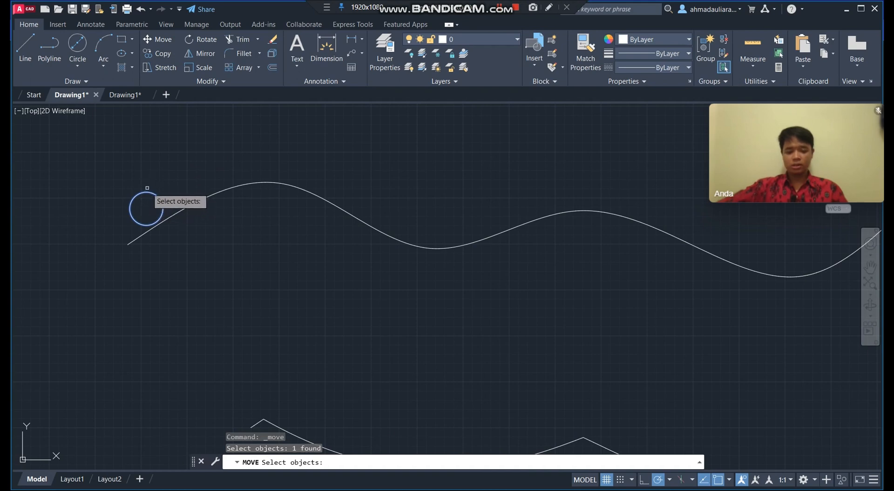
key("Return")
left_click(146, 191)
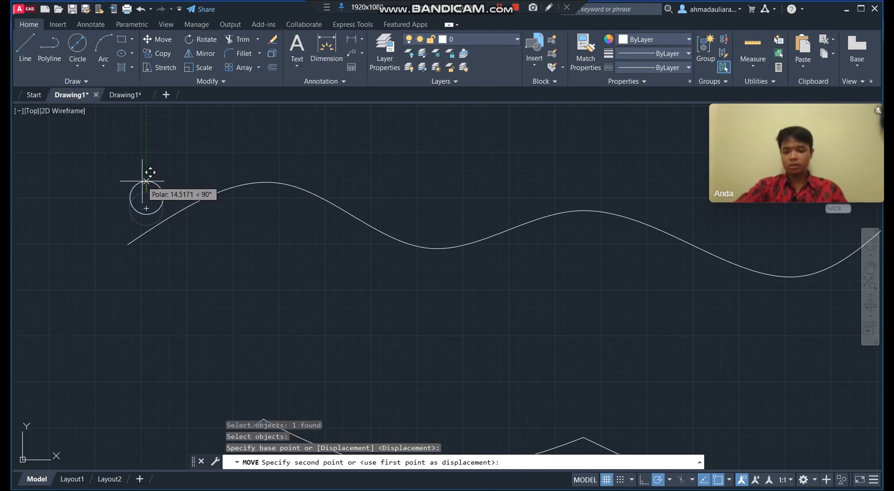
left_click(141, 185)
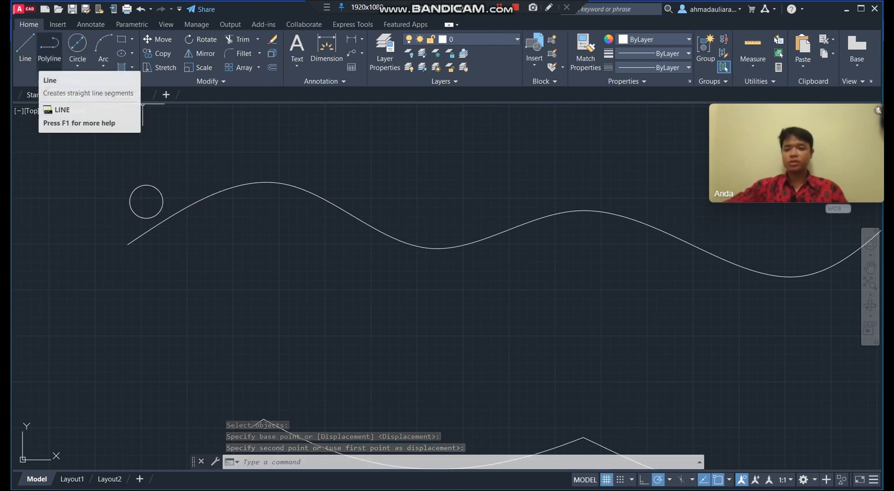
- Draw vertical, horizontal and diagonal lines through the center of the small circle, ending on its circumference
left_click(25, 49)
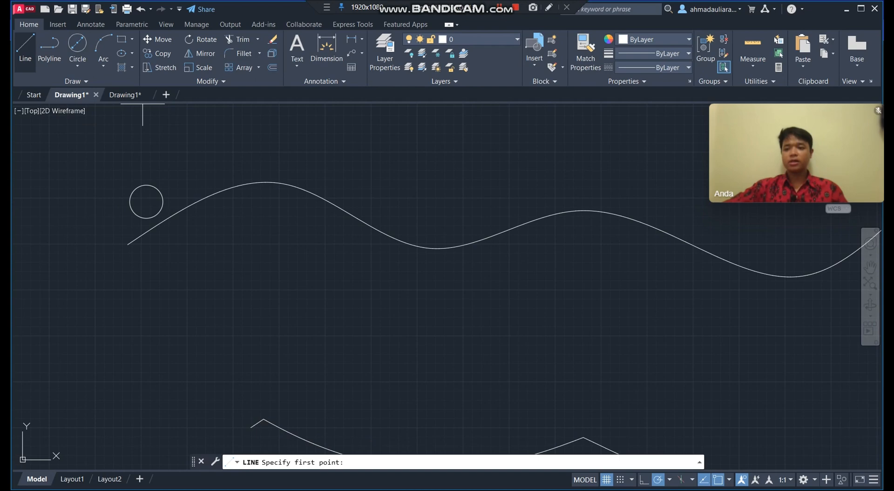
left_click(146, 201)
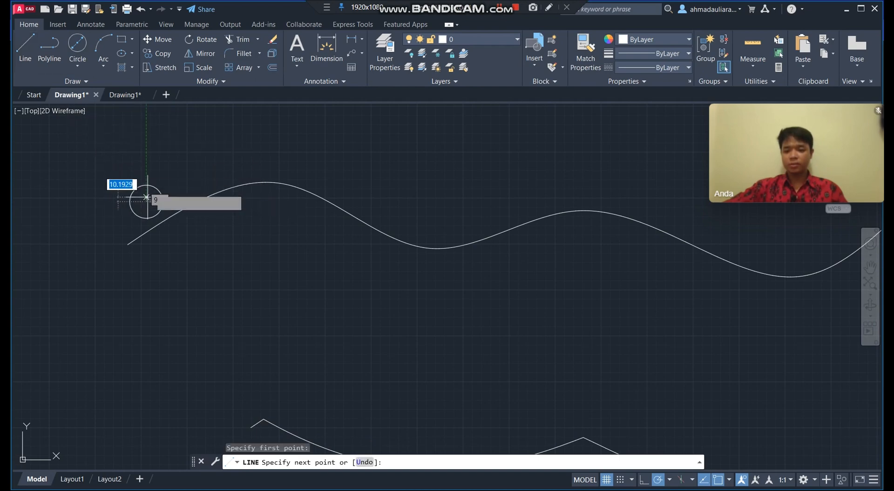
left_click(146, 184)
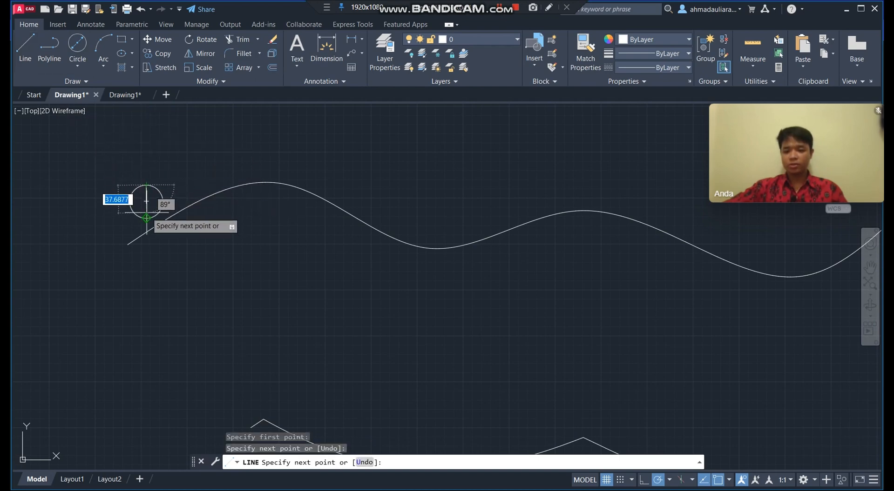
left_click(147, 218)
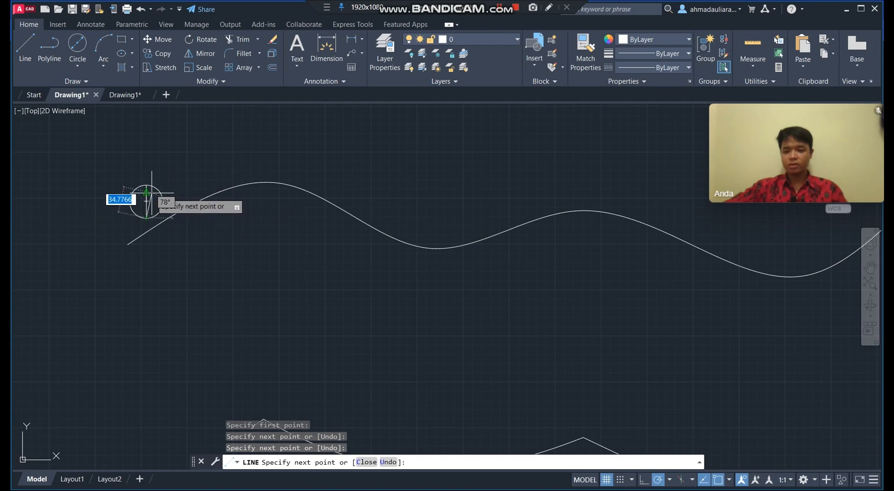
left_click(146, 201)
left_click(162, 201)
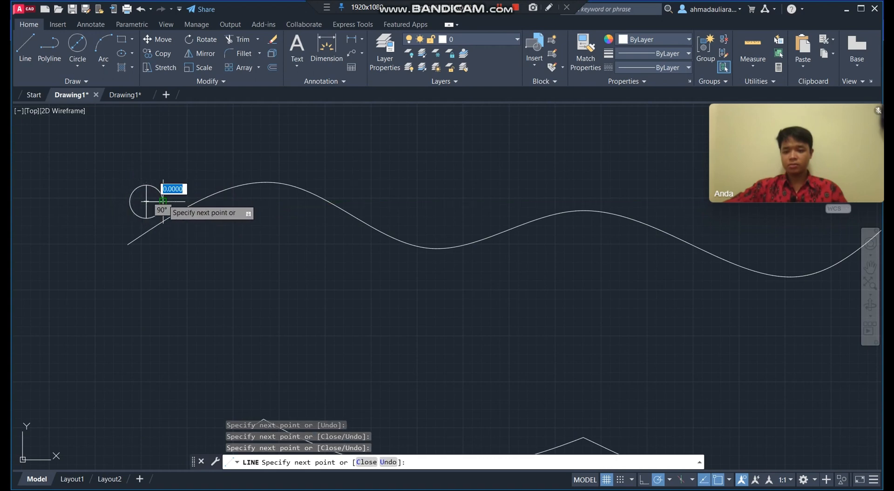
left_click(129, 201)
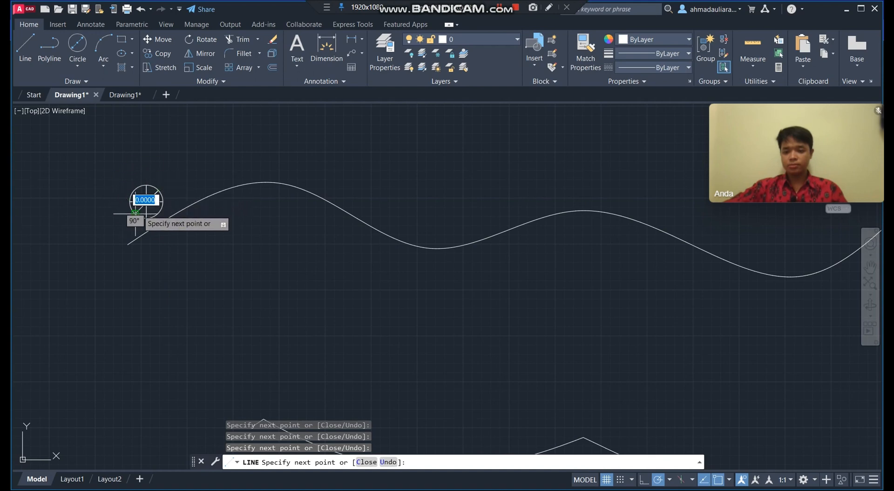
left_click(146, 203)
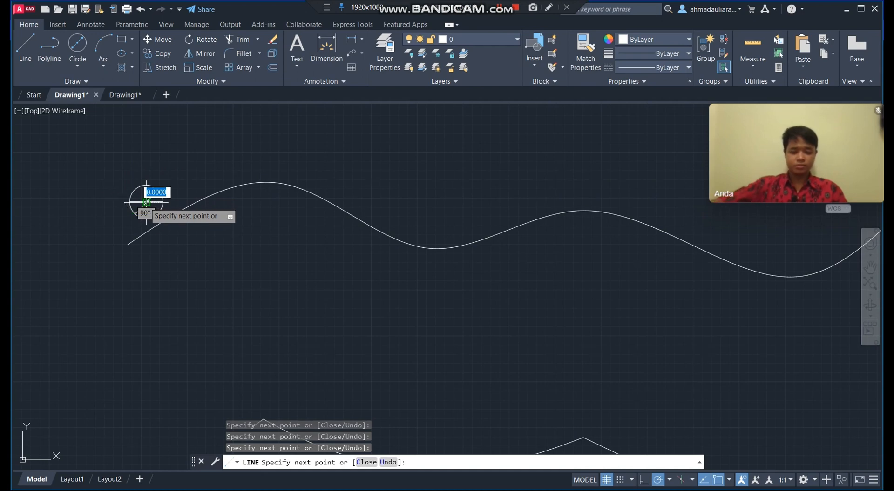
key("Return")
- Create a path array of the small circle and its inner lines along the upper spline, keeping the default spacing
left_click(124, 180)
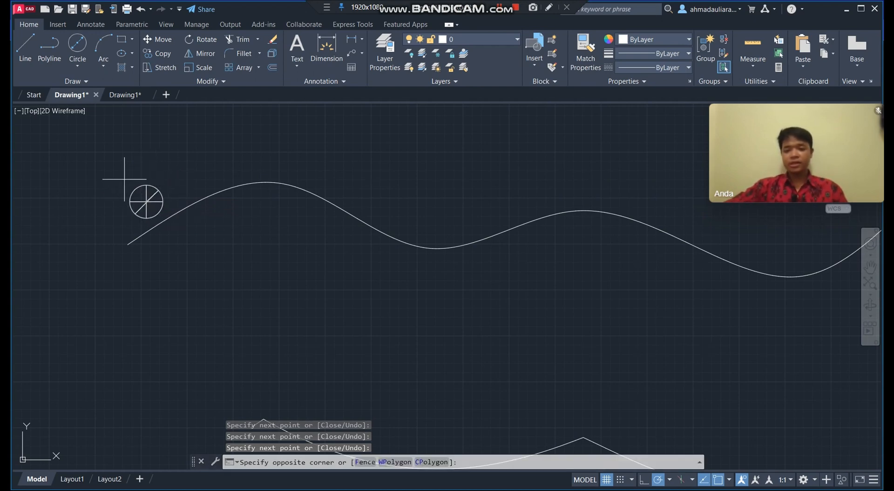
left_click(164, 218)
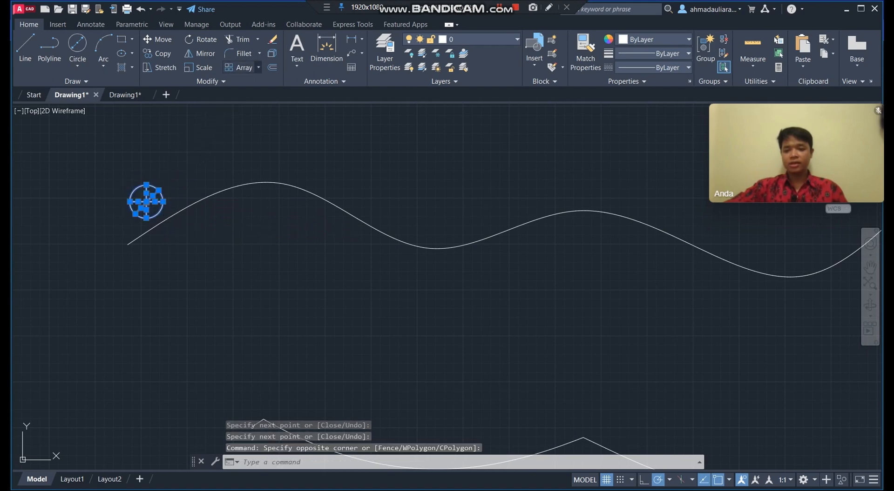
left_click(259, 67)
left_click(255, 108)
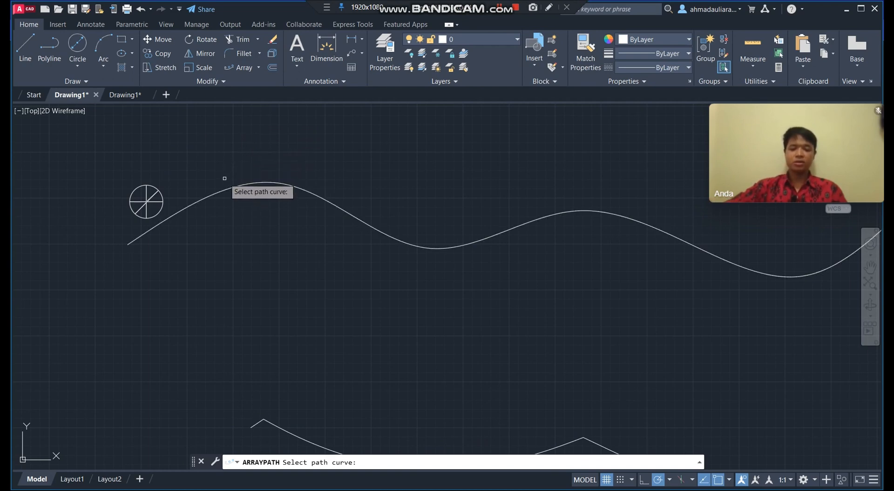
left_click(183, 208)
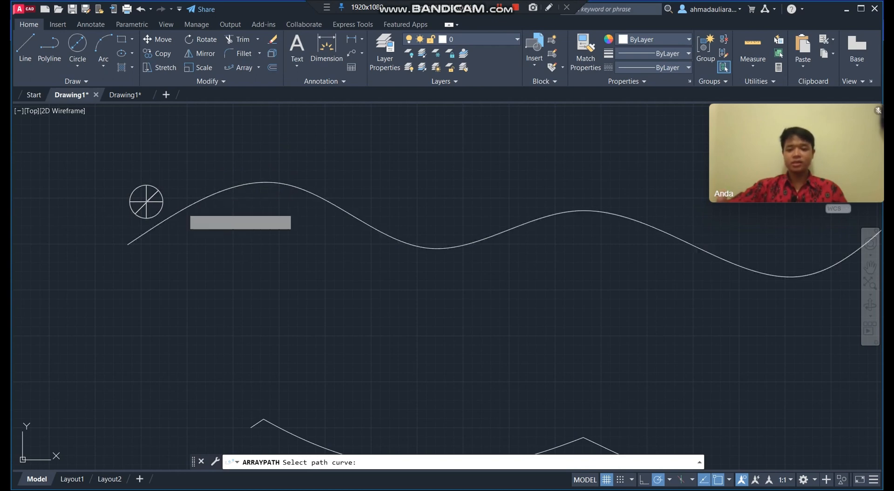
scroll(429, 258, "down", 4)
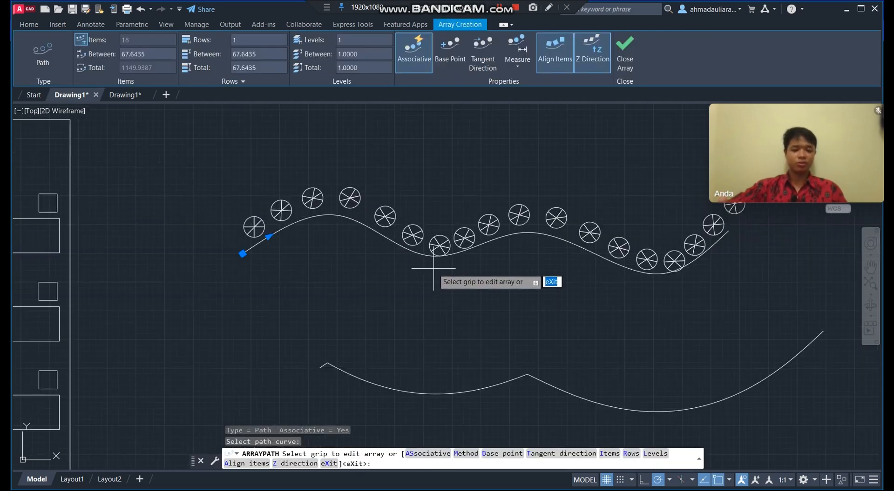
scroll(572, 277, "up", 2)
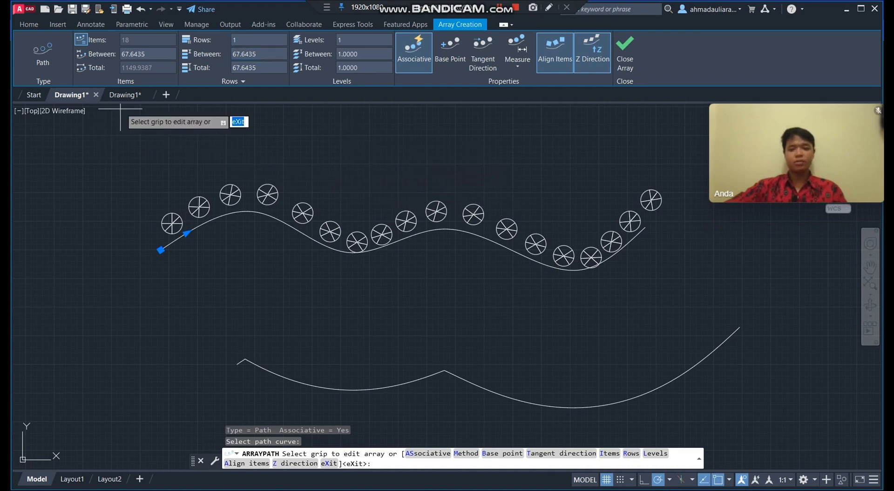
key("Return")
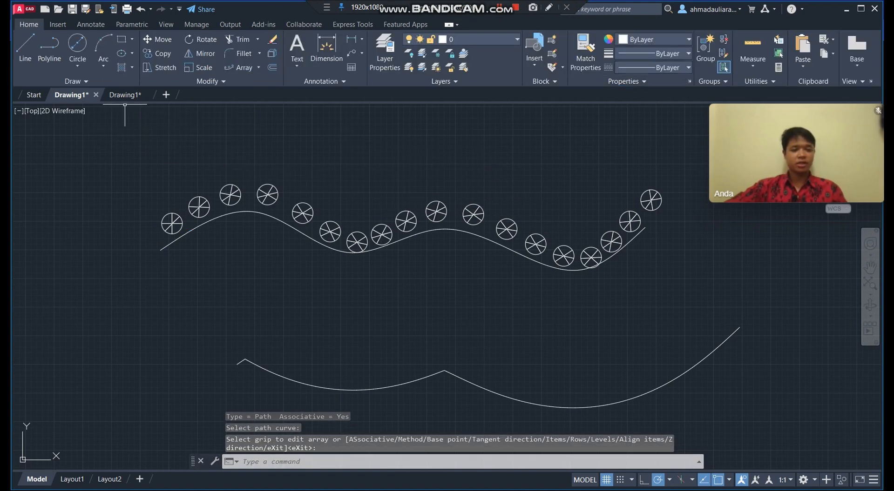
- Draw a circle with a diameter of 400 in the empty area to the right of the splines
mouse_move(597, 226)
middle_mouse_down()
mouse_move(237, 226)
mouse_move(177, 237)
middle_mouse_up()
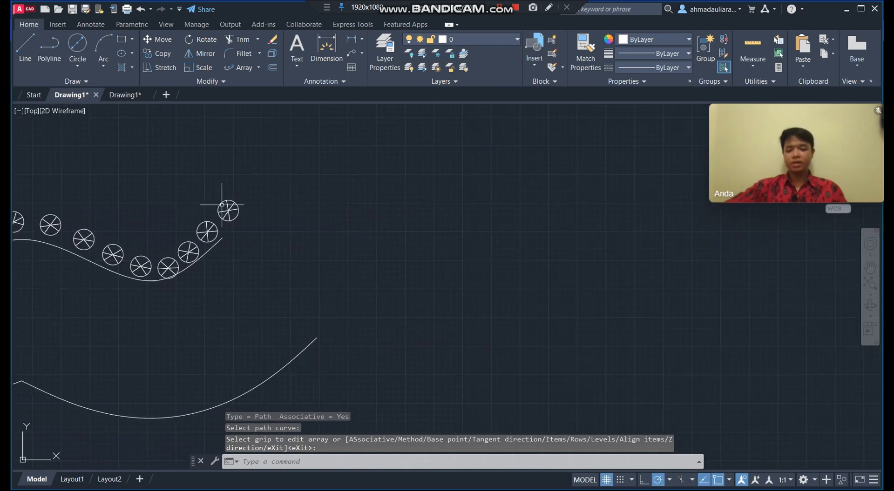
mouse_move(405, 219)
middle_mouse_down()
mouse_move(266, 236)
mouse_move(216, 231)
middle_mouse_up()
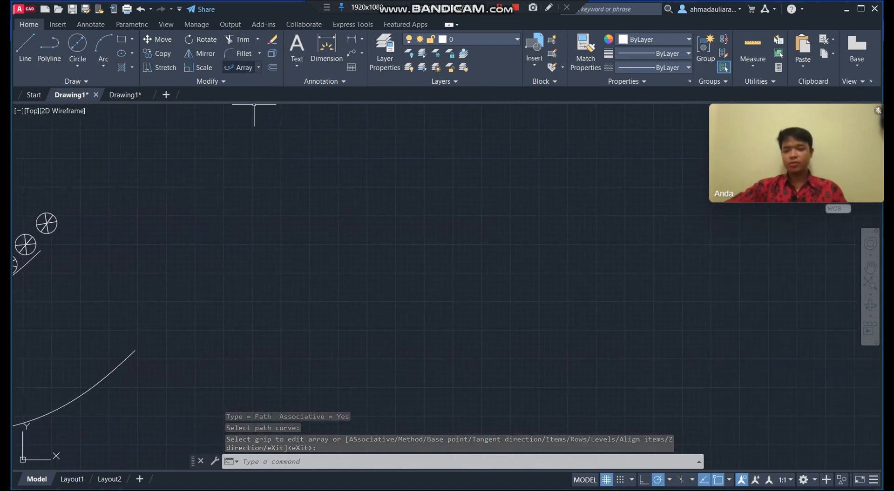
left_click(259, 67)
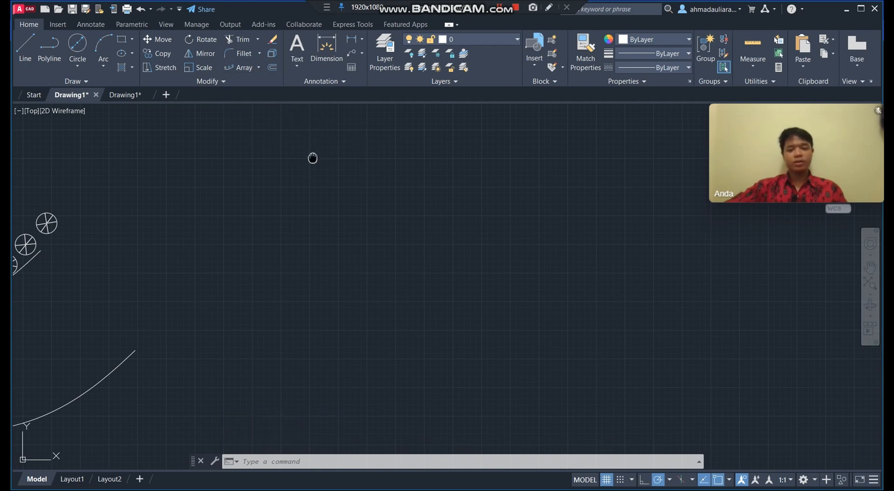
middle_click_drag(311, 156, 233, 158)
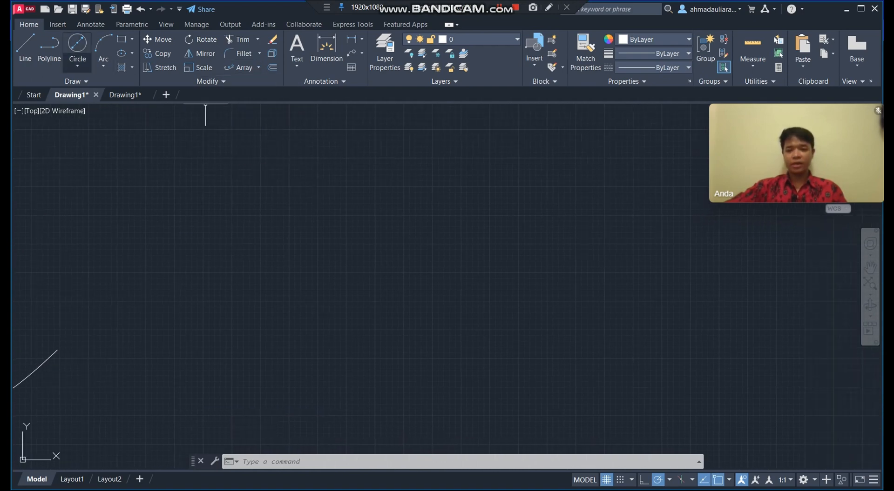
left_click(78, 66)
left_click(107, 108)
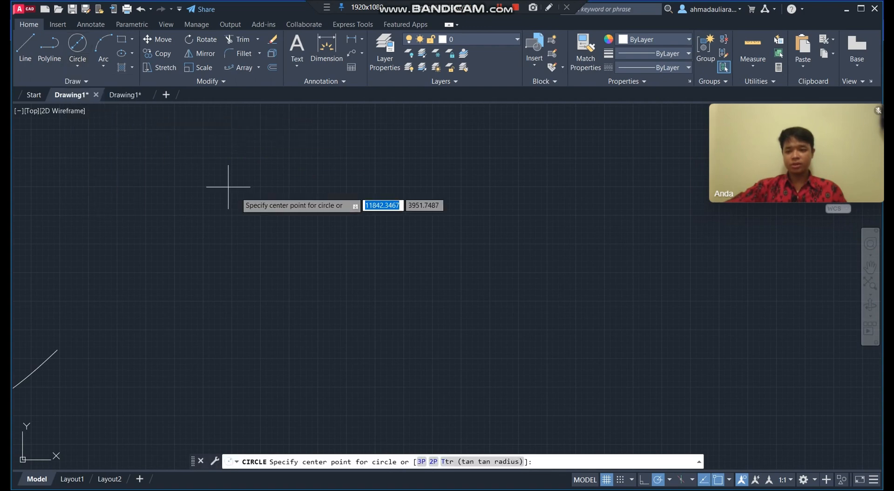
left_click(332, 282)
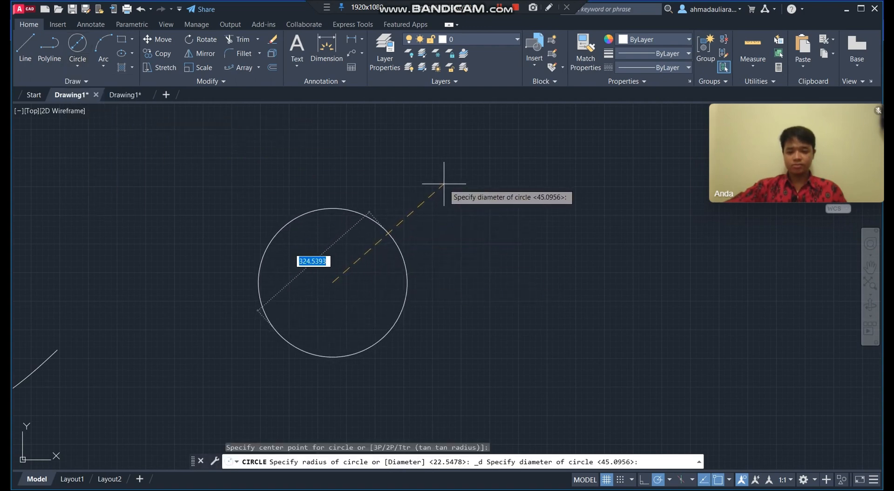
type("400")
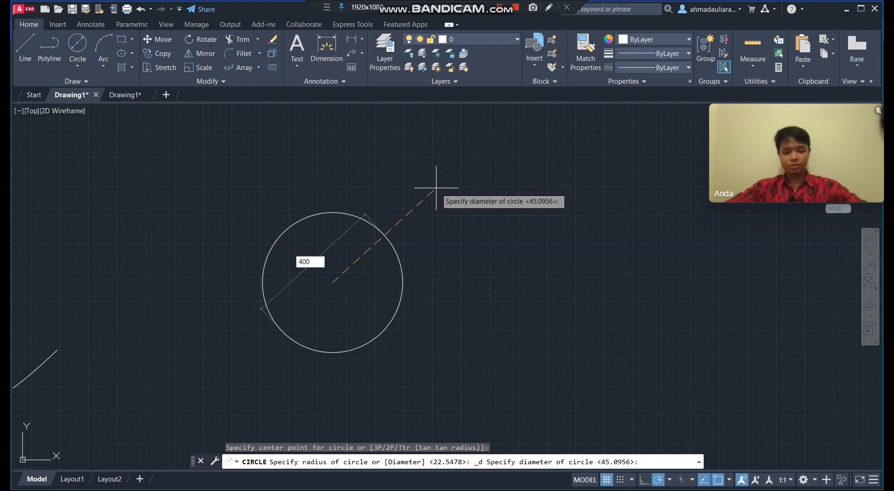
key("Return")
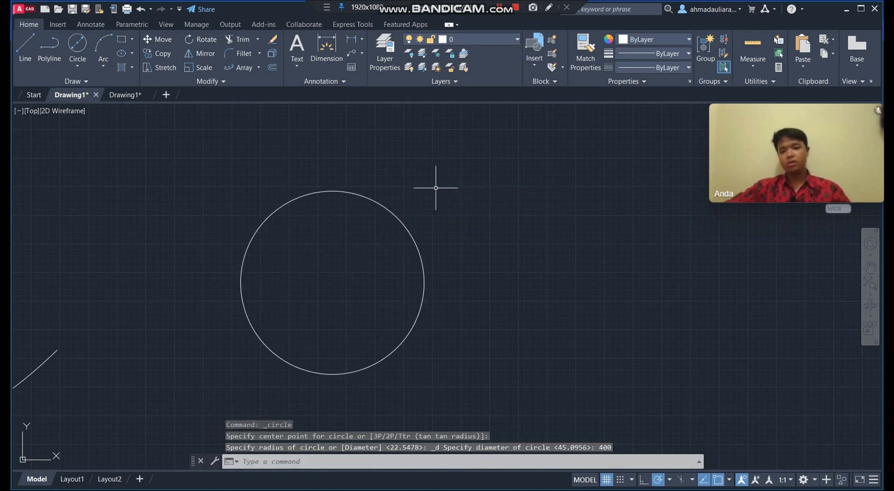
- Draw a 40 by 40 square just above the large circle
left_click(132, 39)
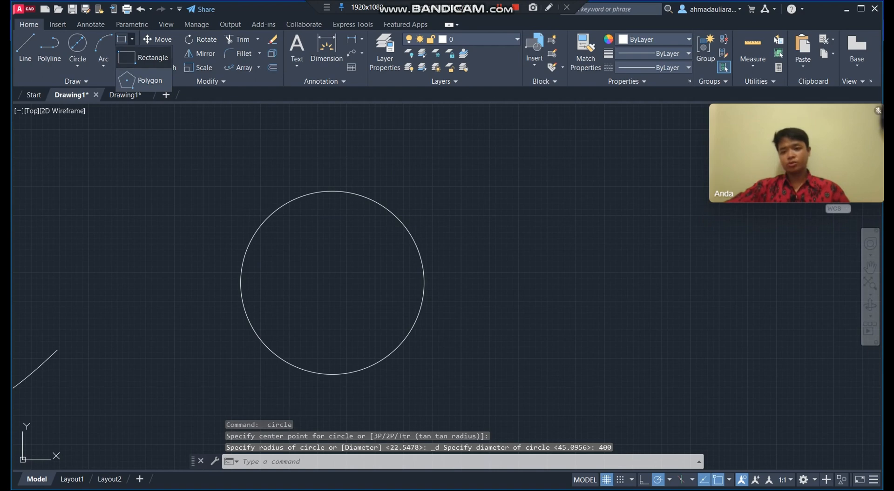
left_click(144, 57)
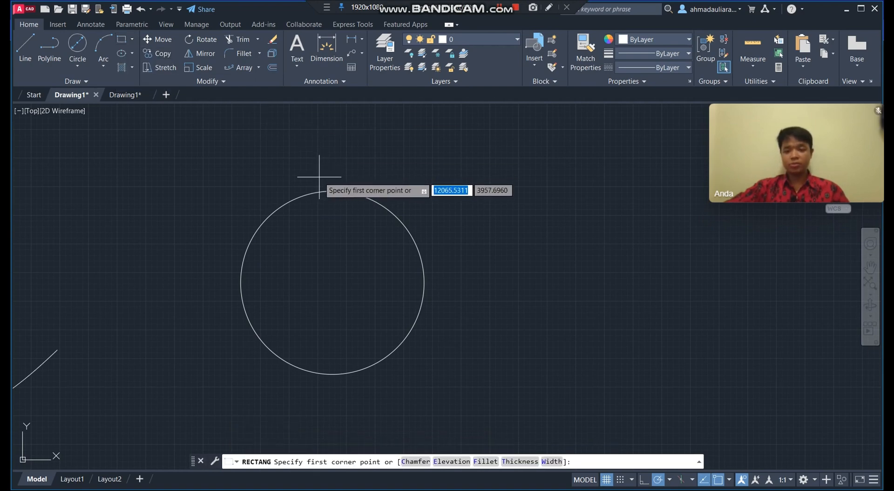
left_click(319, 181)
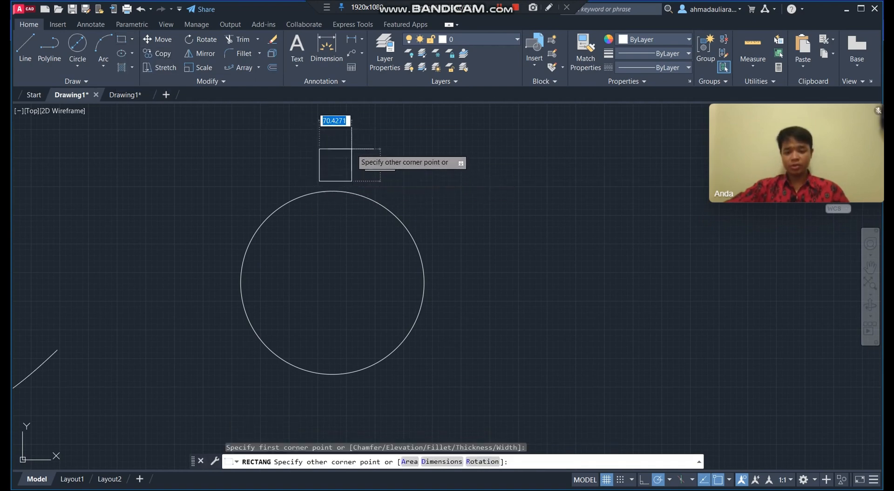
type("40")
key("Tab")
type("4")
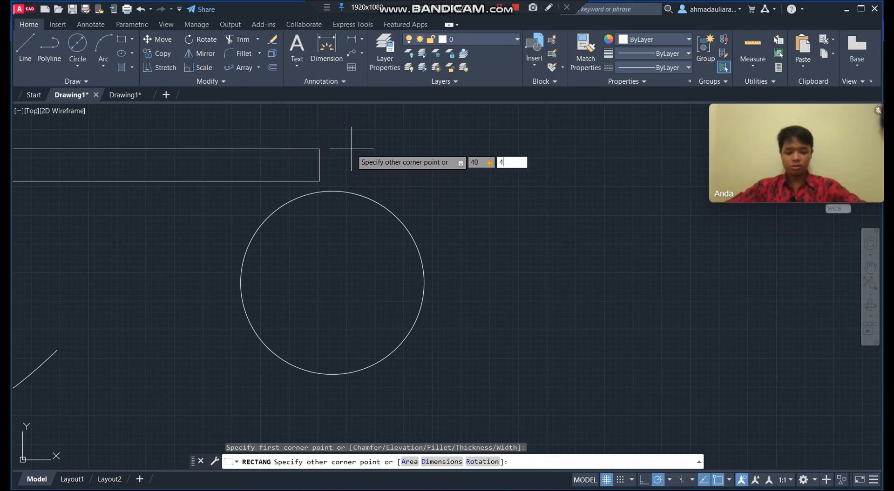
key("Return")
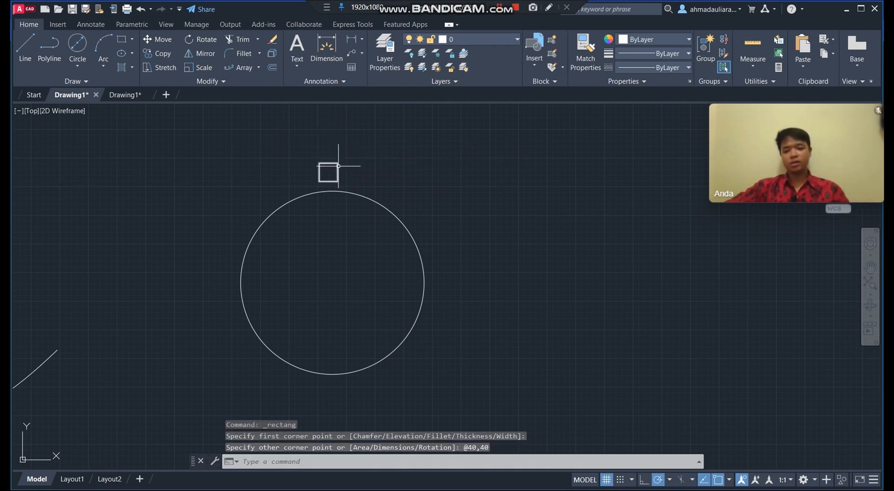
- Delete the small square above the large circle
left_click(338, 166)
mouse_move(319, 163)
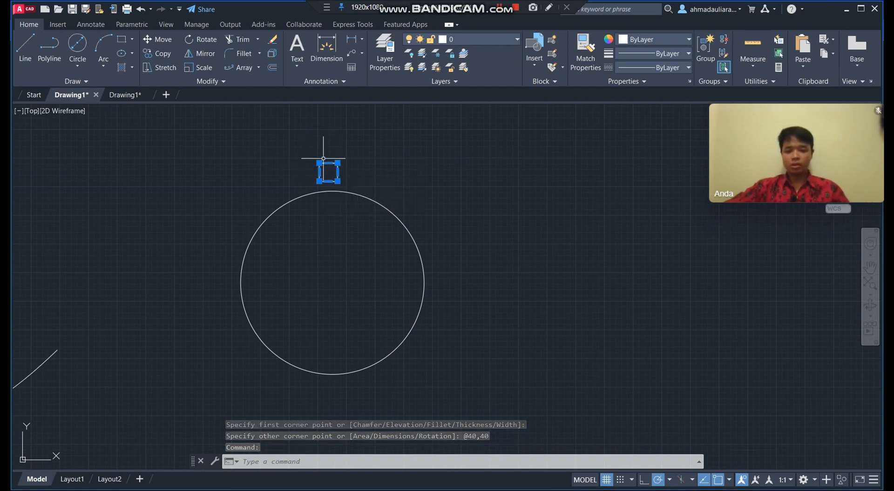
key("Delete")
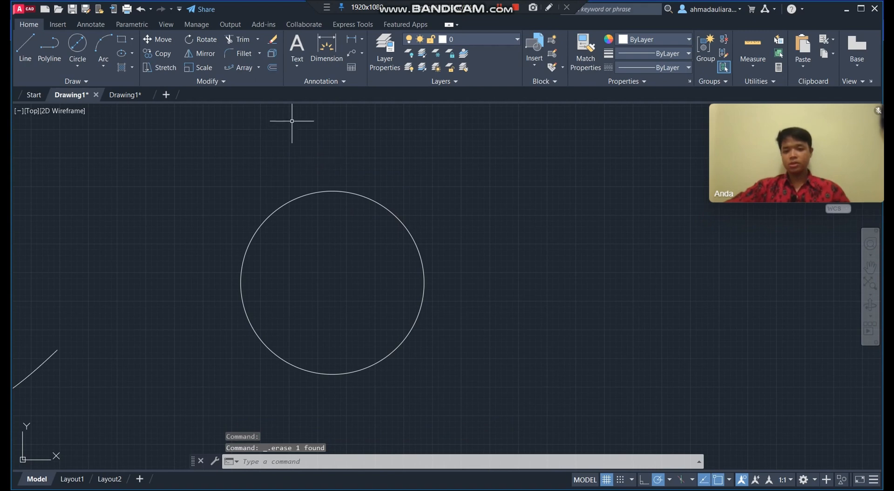
left_click(317, 183)
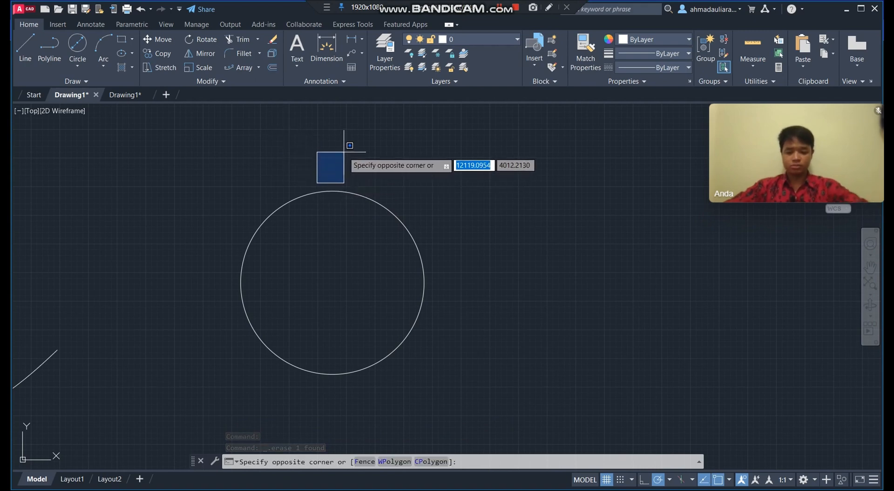
type("60")
key("Tab")
type("6")
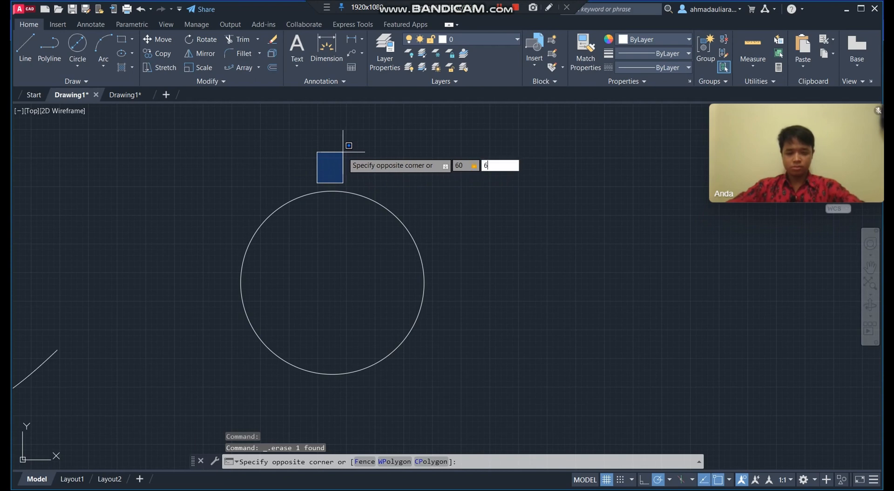
key("Return")
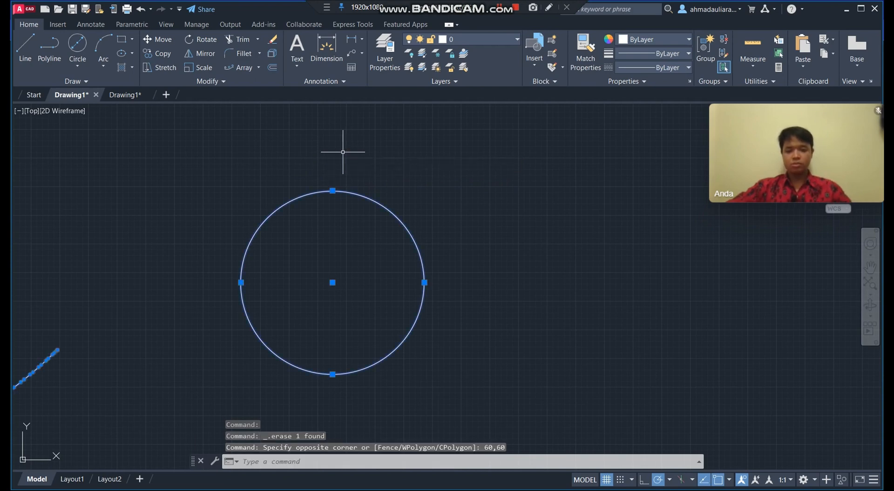
left_click(261, 164)
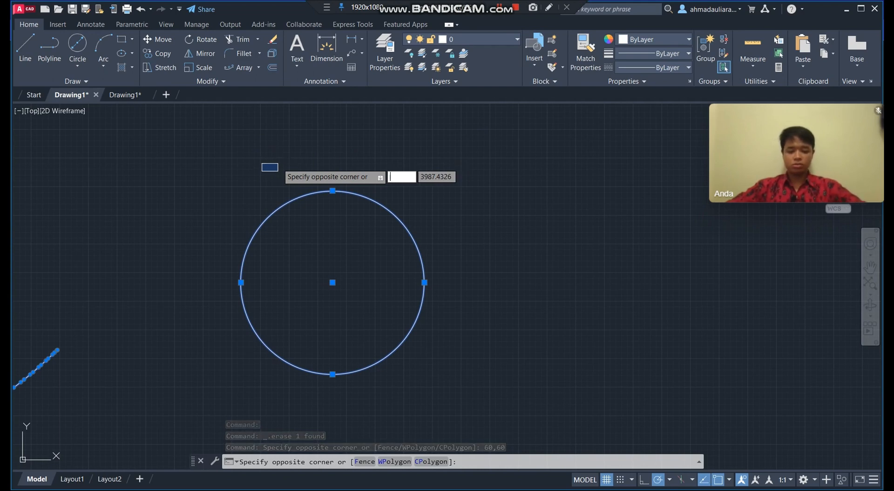
key("Escape")
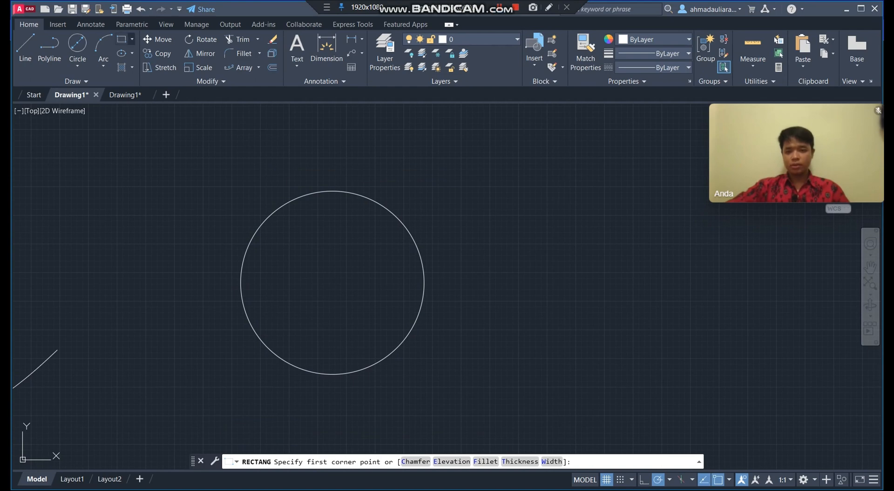
- Draw a 60 by 60 square sitting on the uppermost part of the large circle
left_click(122, 39)
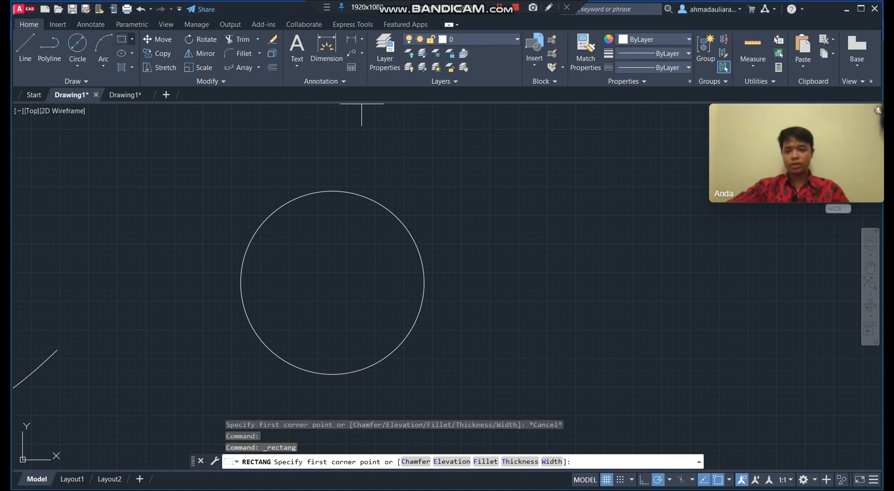
left_click(131, 39)
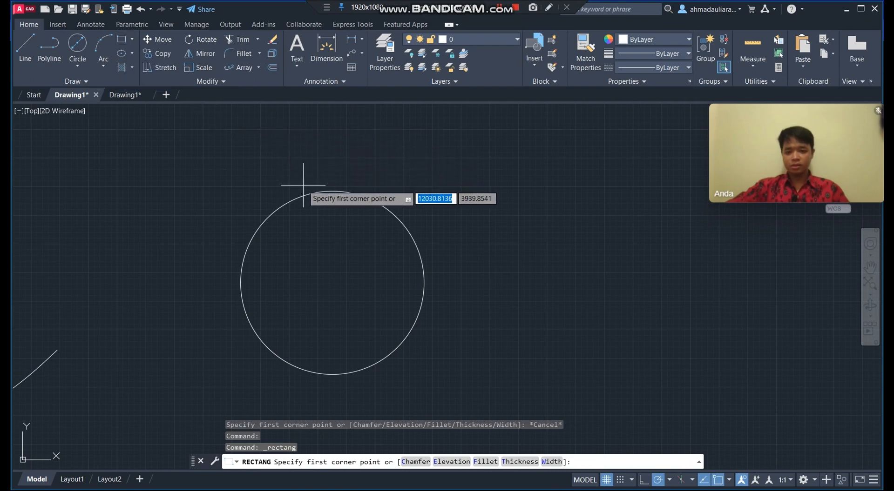
left_click(316, 192)
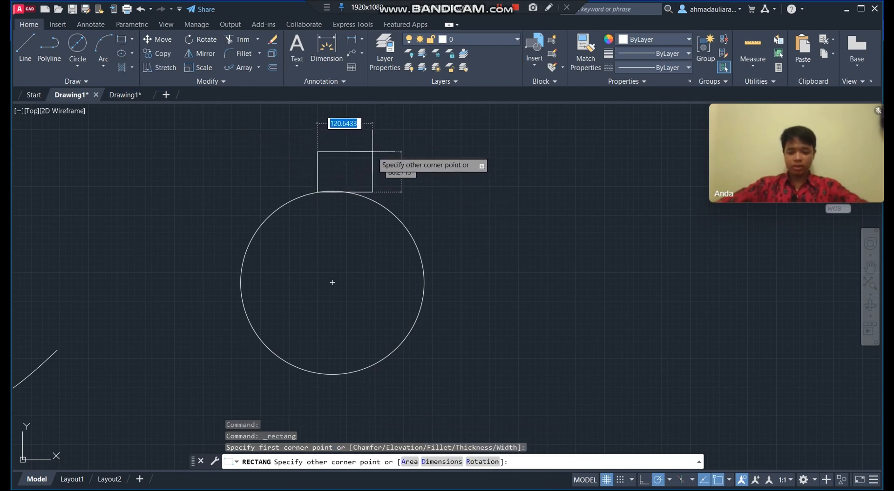
type("60,60")
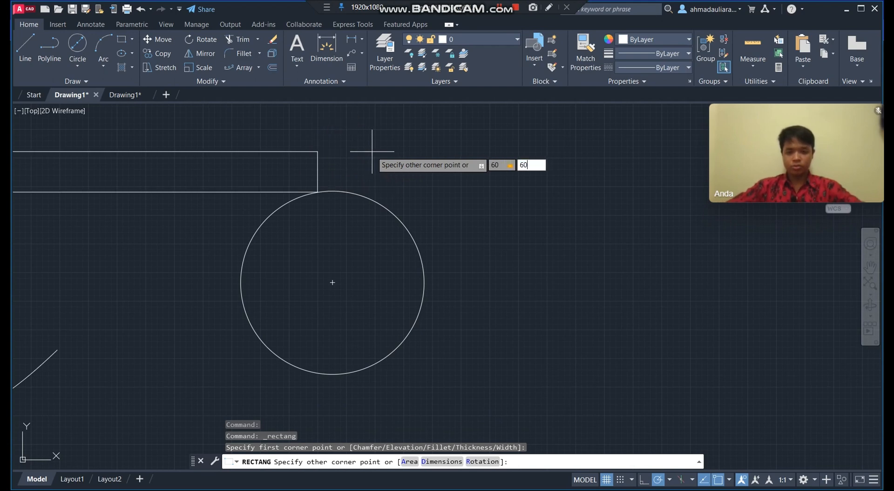
key("Return")
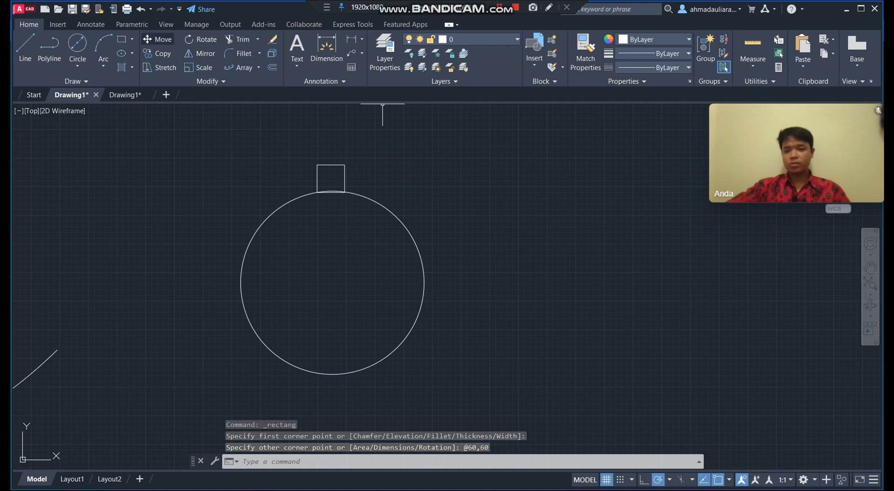
- Move the small square straight up by about 33 so it sits clear above the large circle
type("m")
key("Return")
left_click(345, 171)
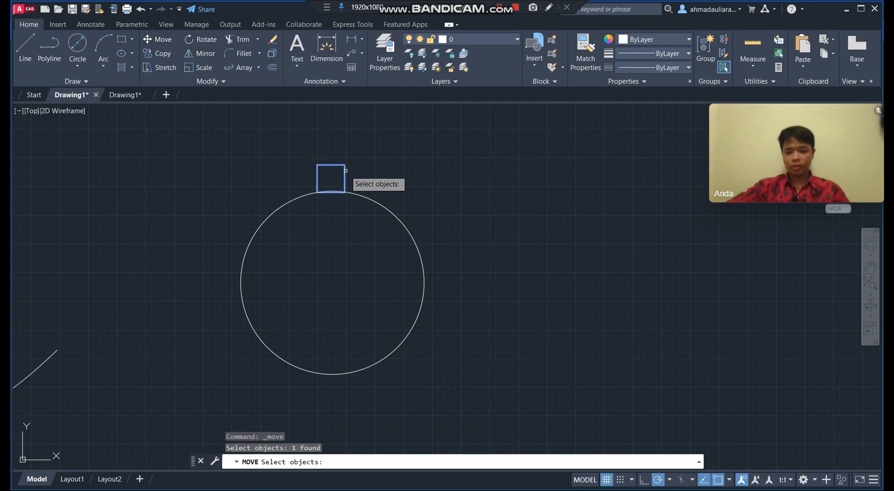
key("Return")
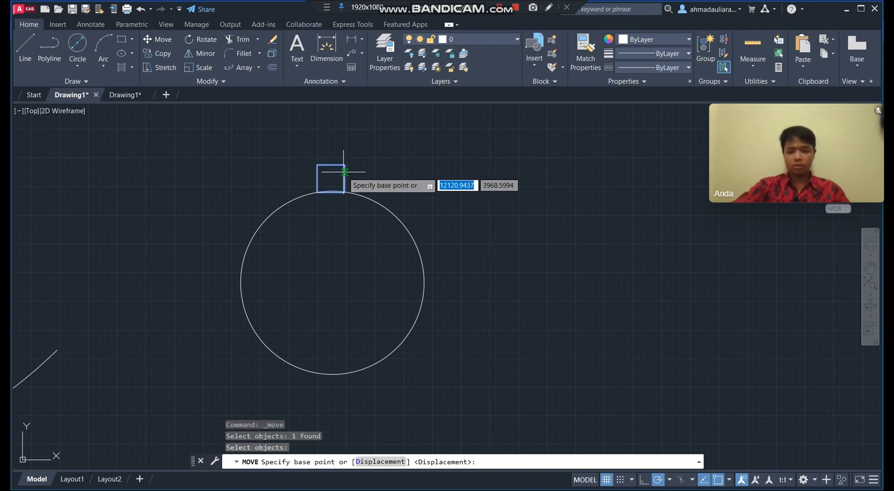
left_click(331, 165)
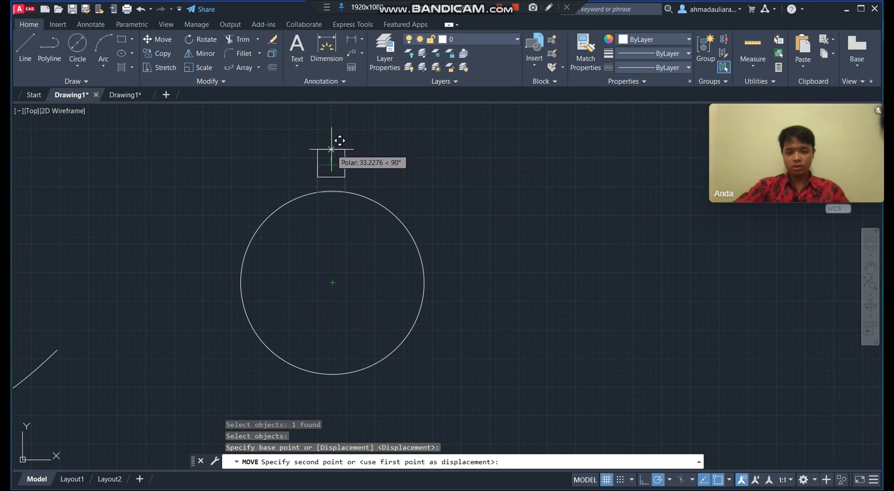
left_click(331, 149)
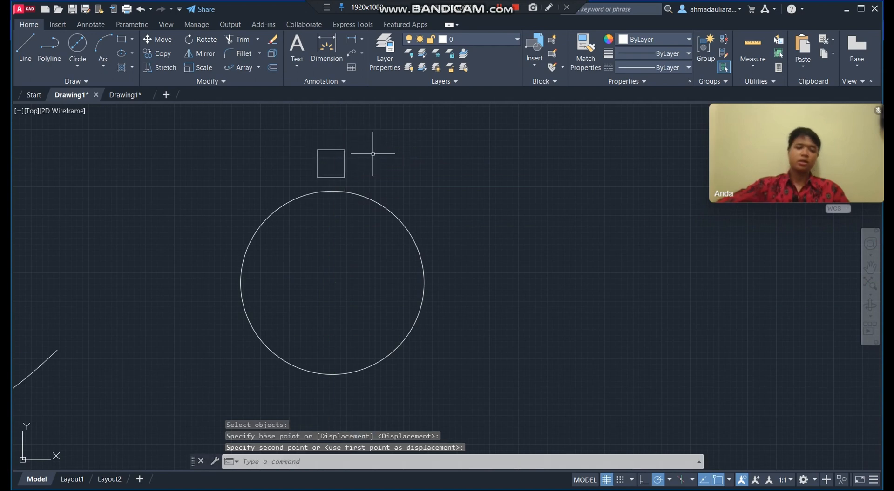
- Create a polar array of the small square around the large circle's center
left_click(305, 140)
left_click(378, 187)
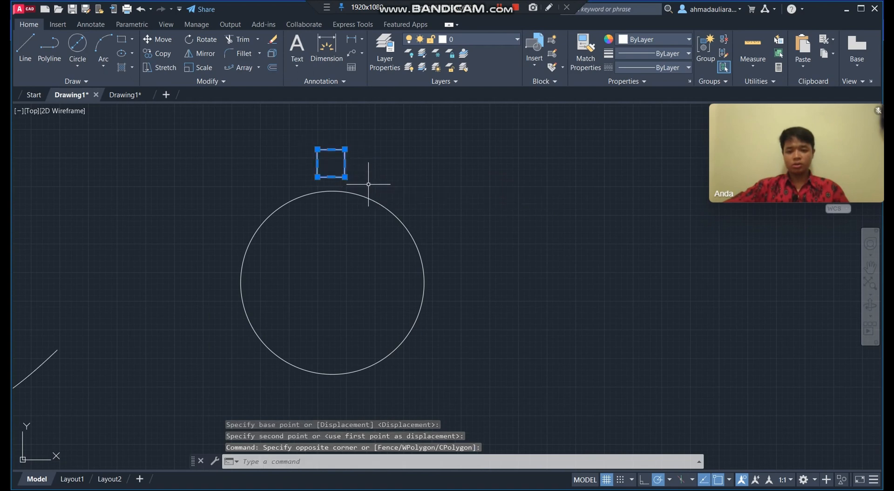
left_click(258, 68)
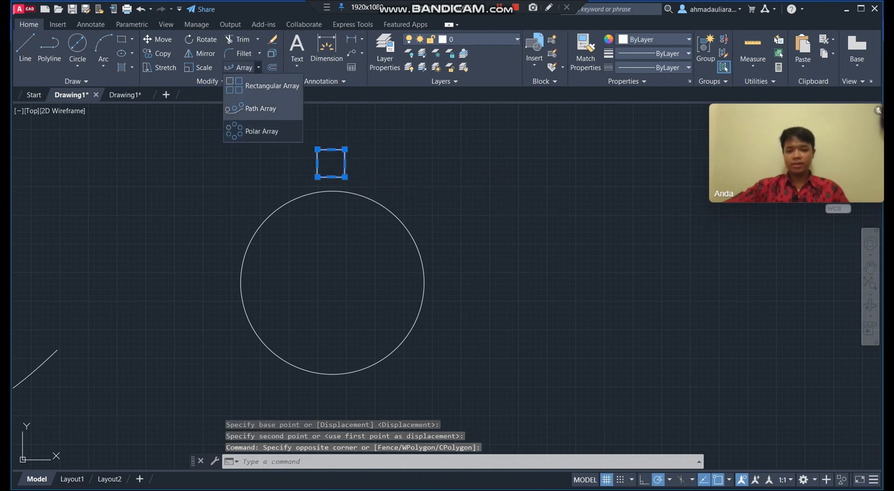
left_click(261, 129)
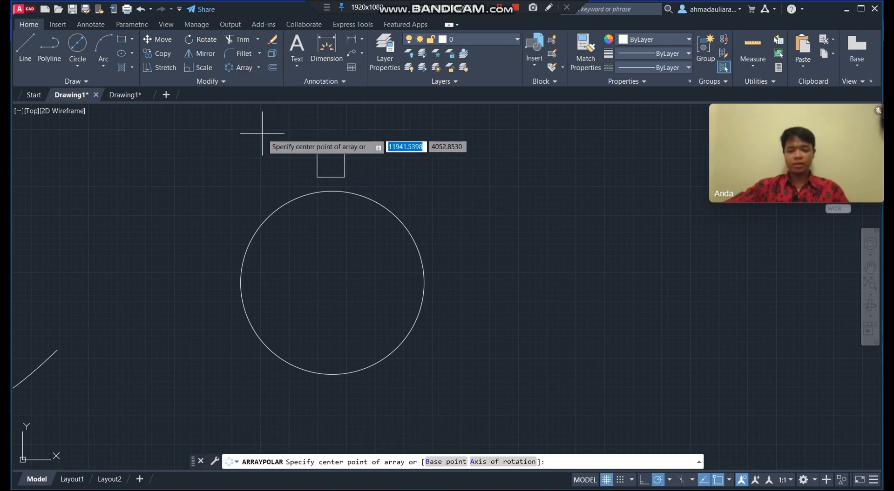
left_click(333, 283)
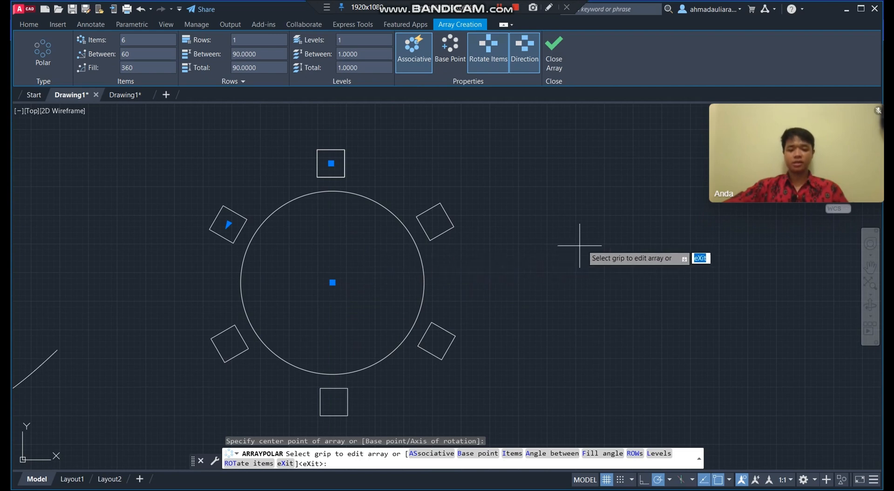
- Set the polar array to 9 items and 3 rows, and finish the array
left_click(140, 40)
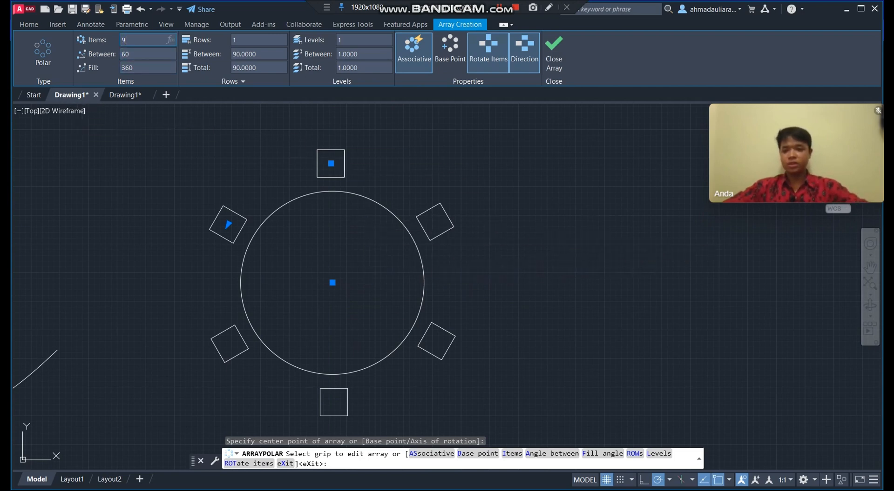
type("9")
key("Return")
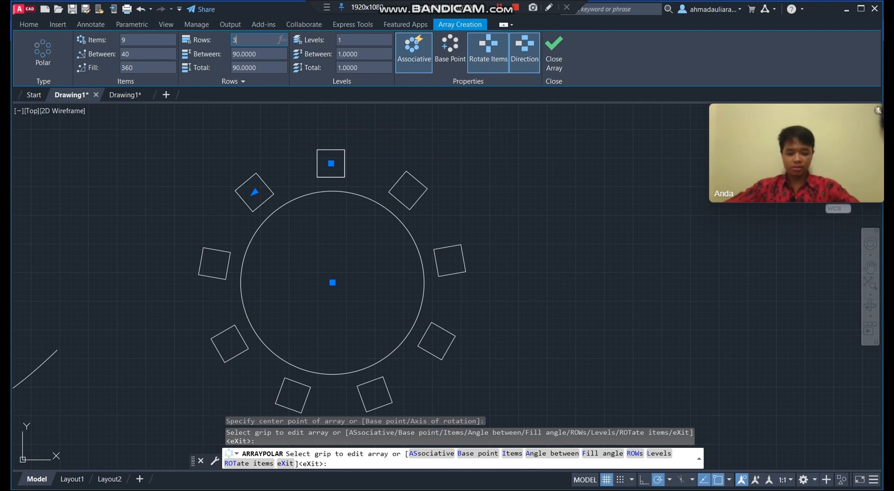
type("3")
key("Return")
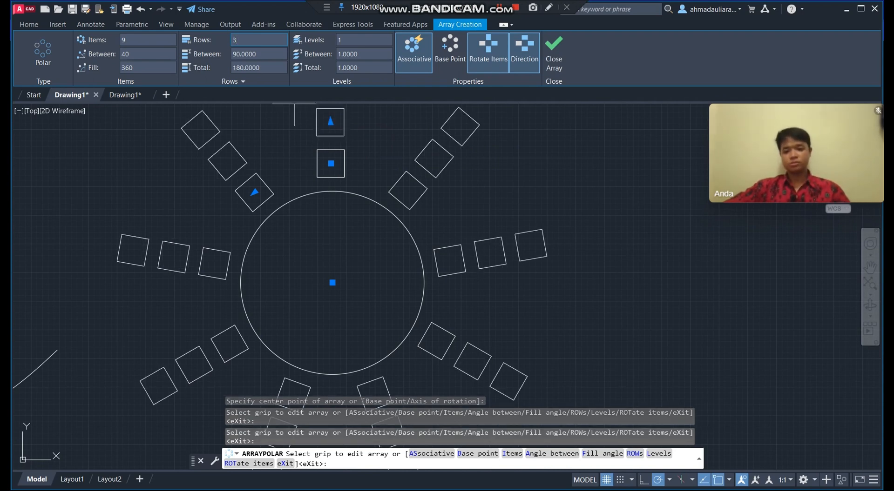
scroll(336, 162, "down", 2)
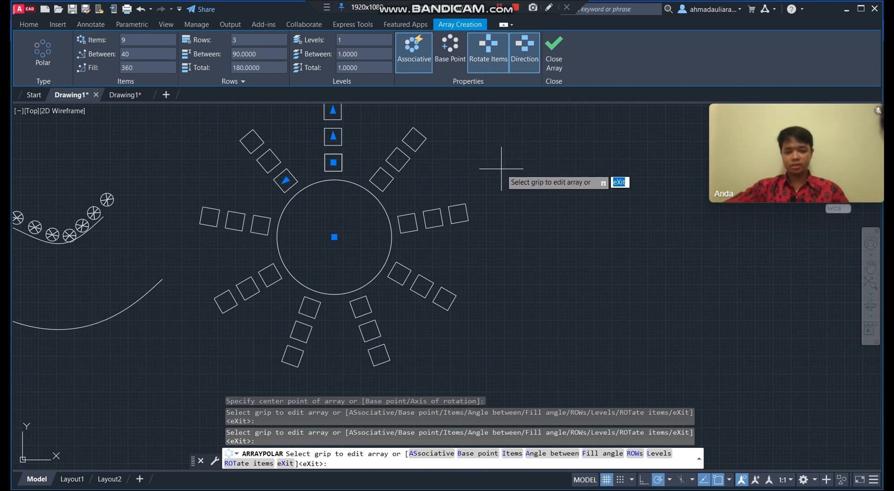
middle_click_drag(501, 169, 497, 204)
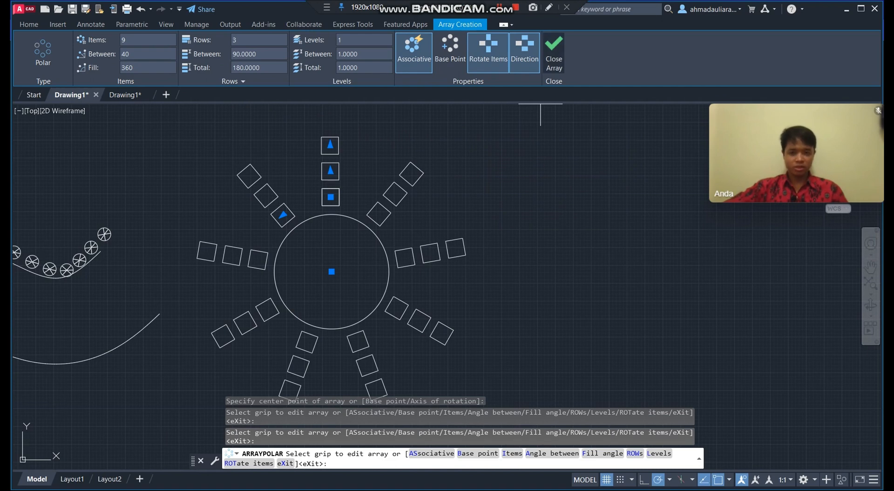
left_click(553, 50)
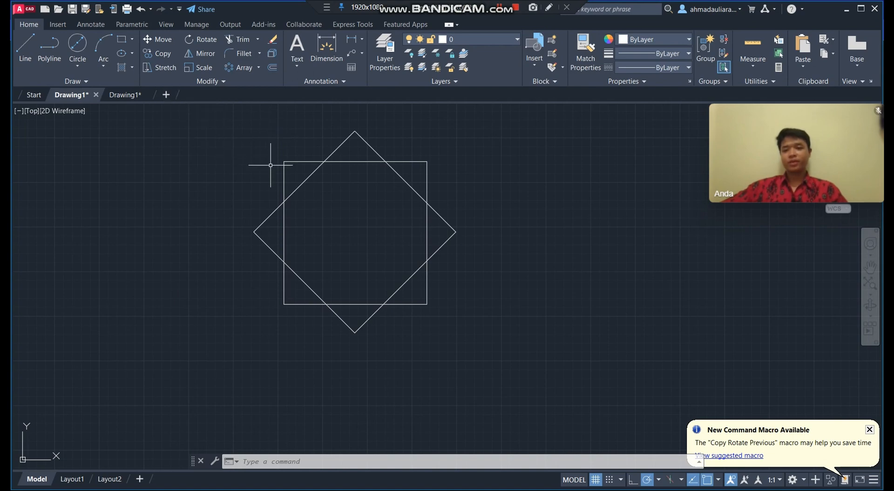
left_click(496, 207)
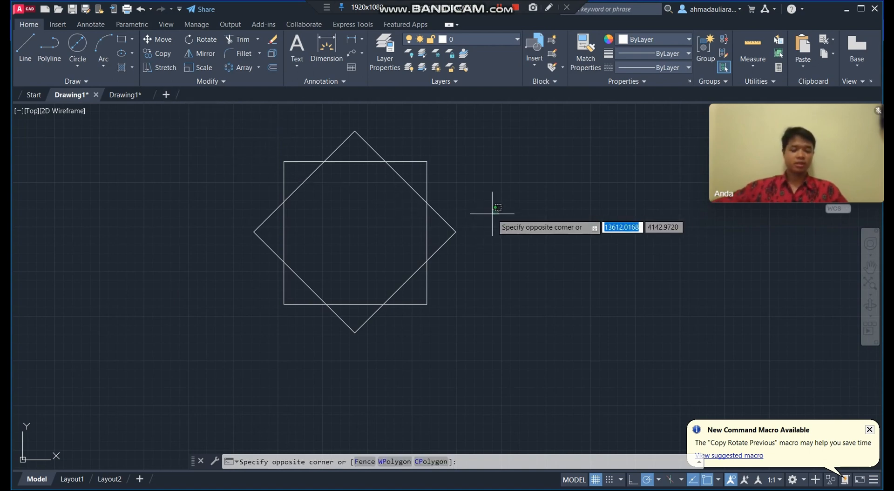
type("O")
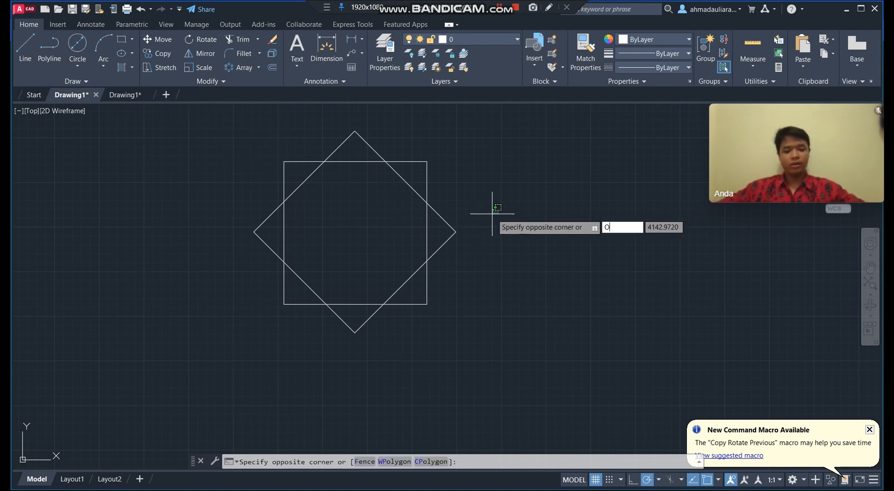
key("Return")
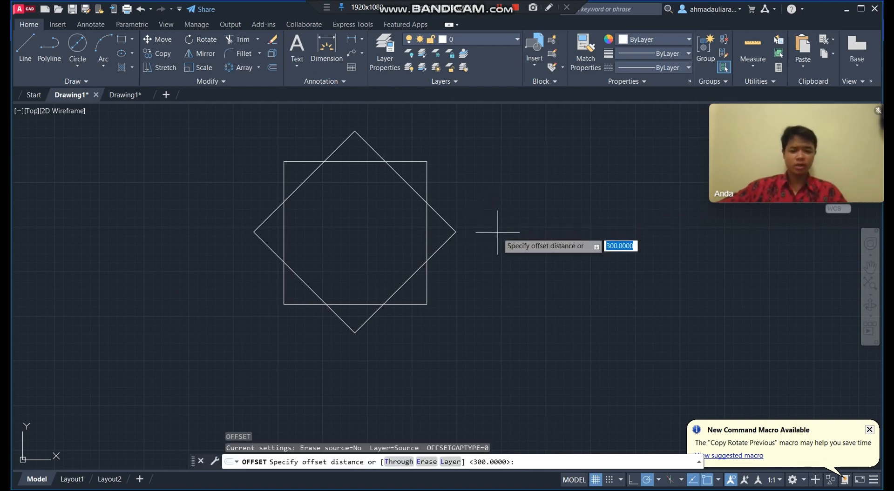
key("Return")
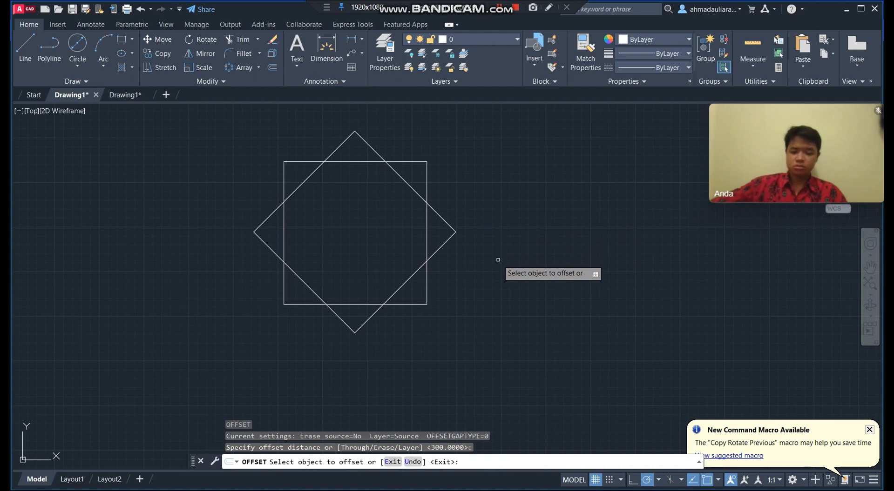
key("Escape")
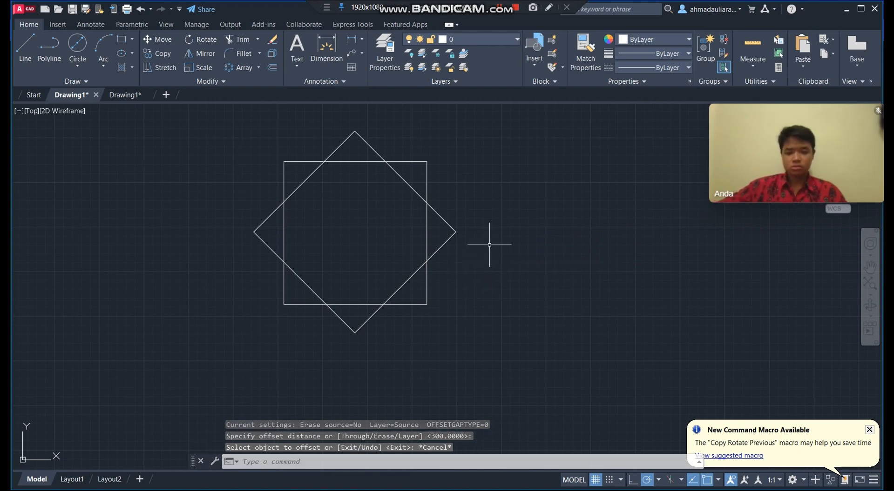
type("O")
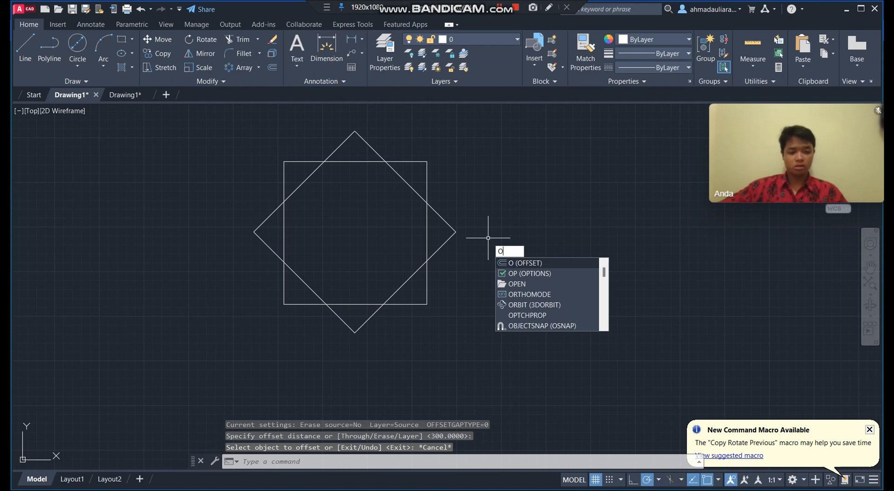
key("BackSpace")
left_click(545, 213)
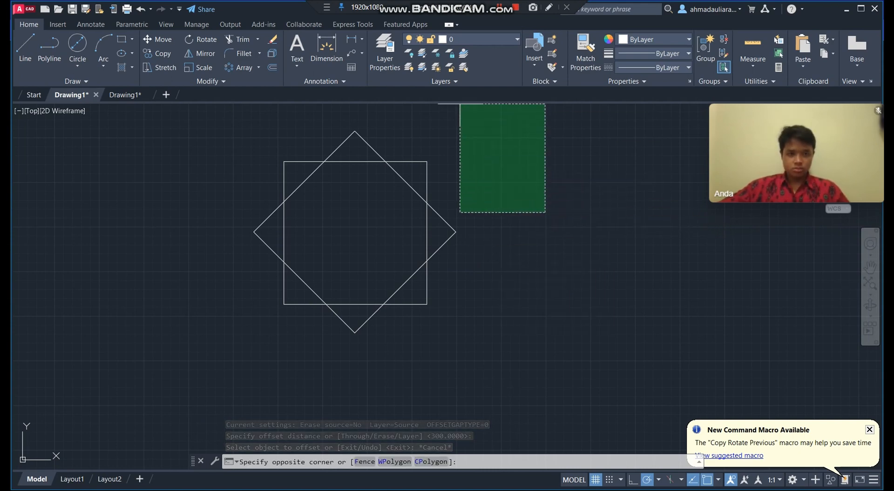
key("Escape")
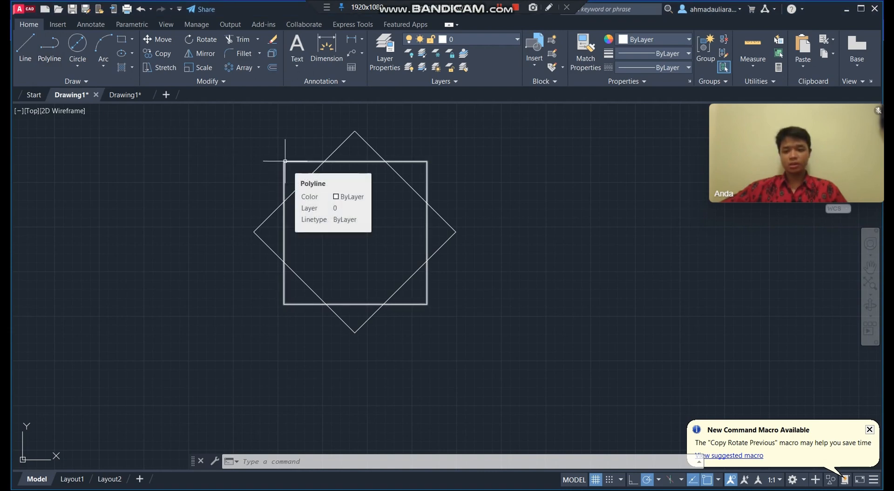
- Start a polyline at the square's upper-left corner and trace the star outline clockwise over the top tip to the rightmost tip
left_click(291, 161)
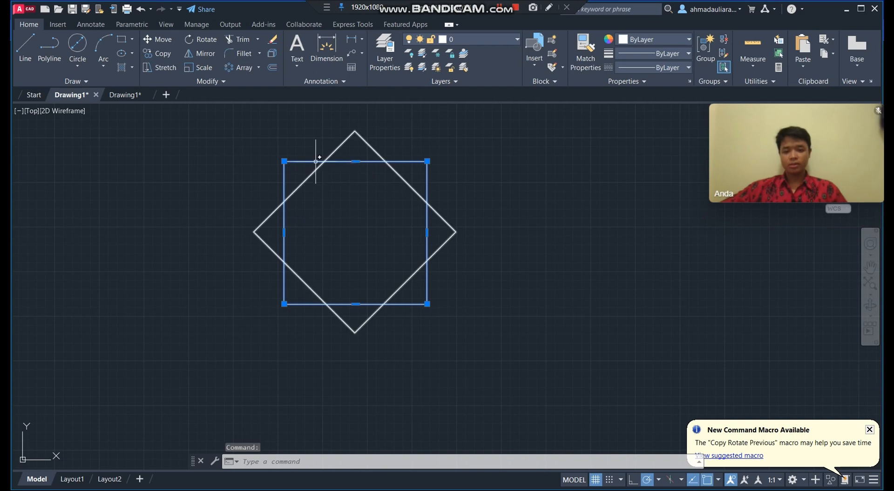
left_click(49, 47)
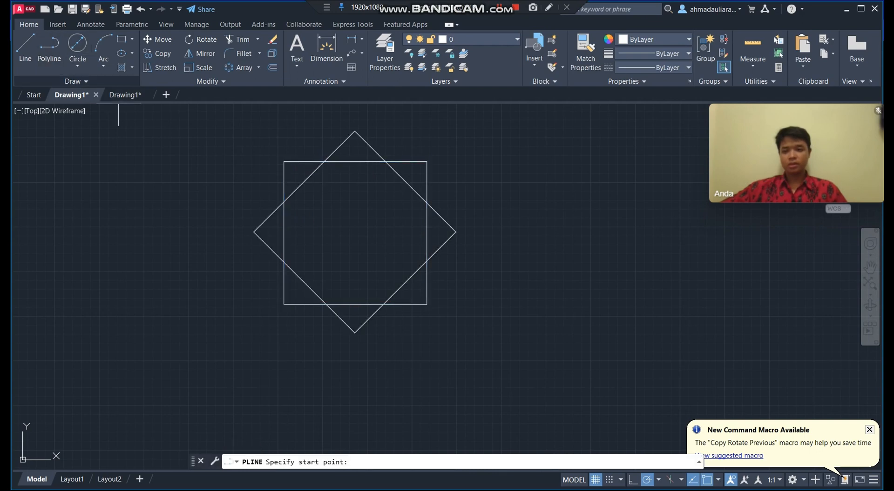
left_click(284, 162)
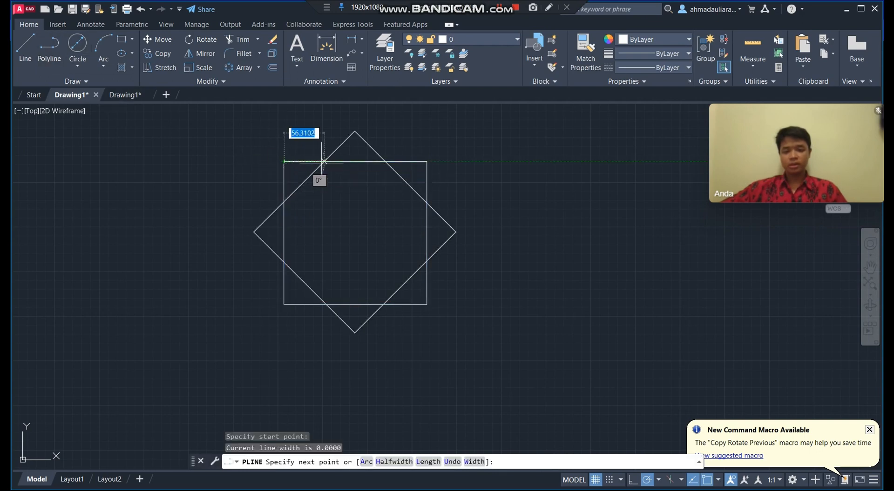
left_click(355, 131)
left_click(384, 162)
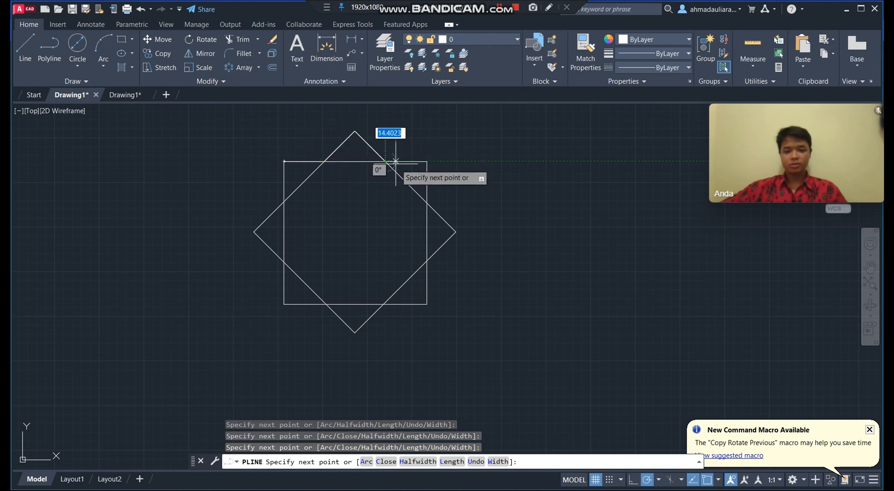
left_click(426, 161)
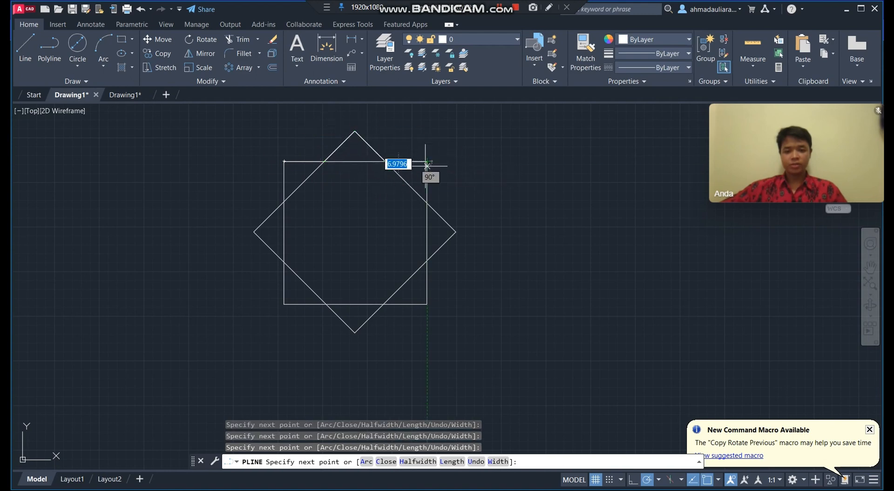
left_click(426, 203)
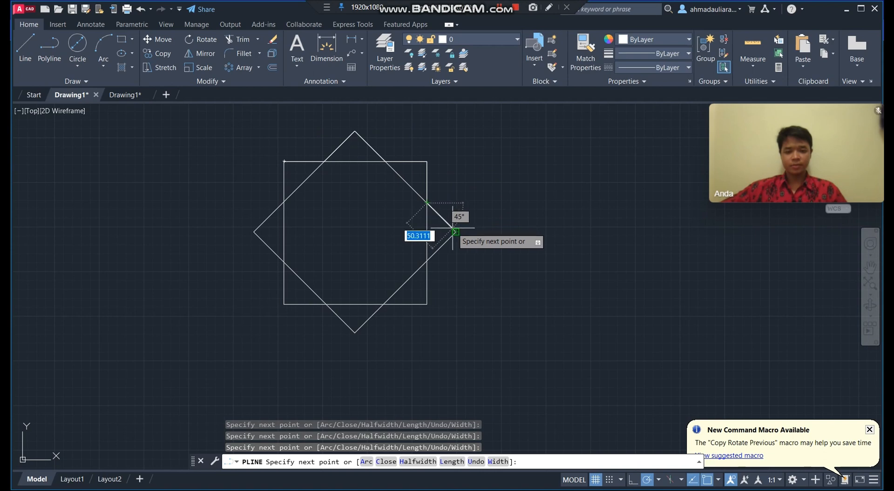
left_click(454, 232)
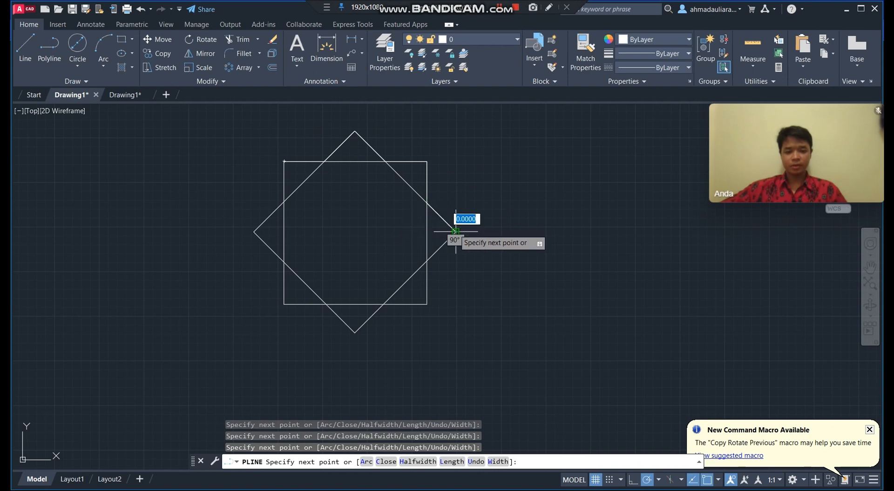
- Continue the polyline clockwise from the rightmost tip around the star's lower and left sides back to the square's upper-left corner, and finish it
left_click(426, 261)
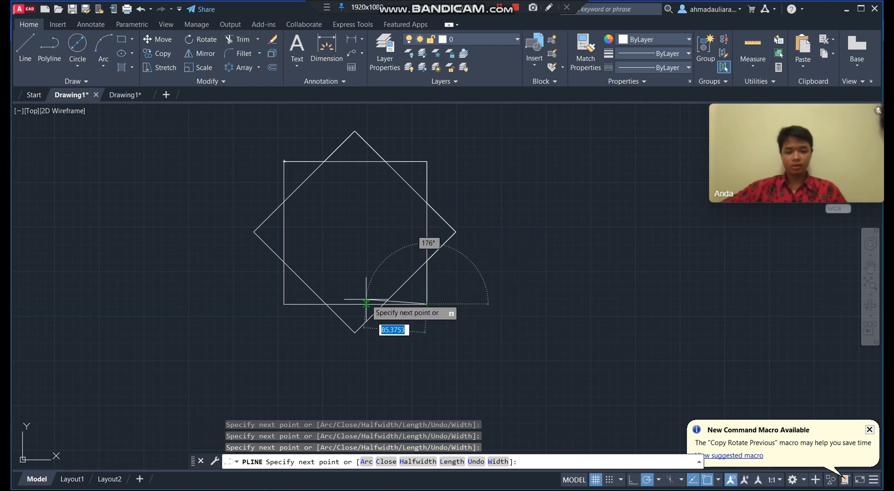
left_click(383, 304)
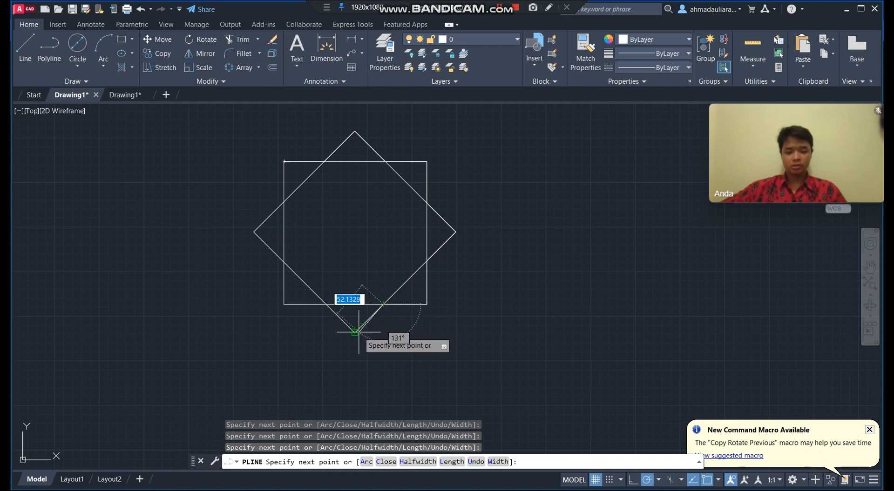
left_click(355, 332)
left_click(326, 305)
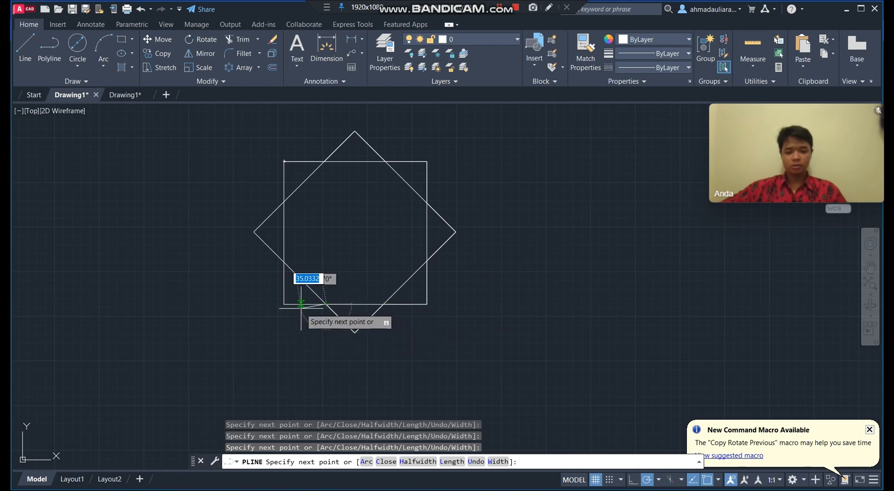
left_click(284, 305)
left_click(282, 262)
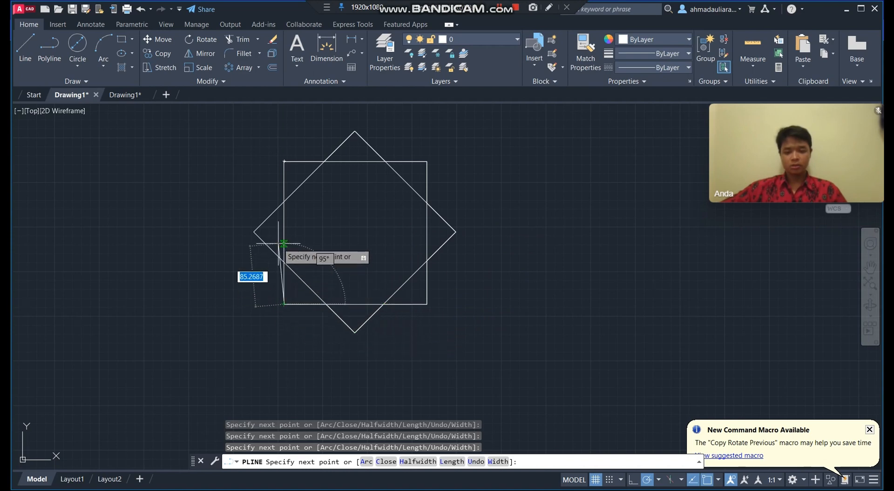
left_click(255, 232)
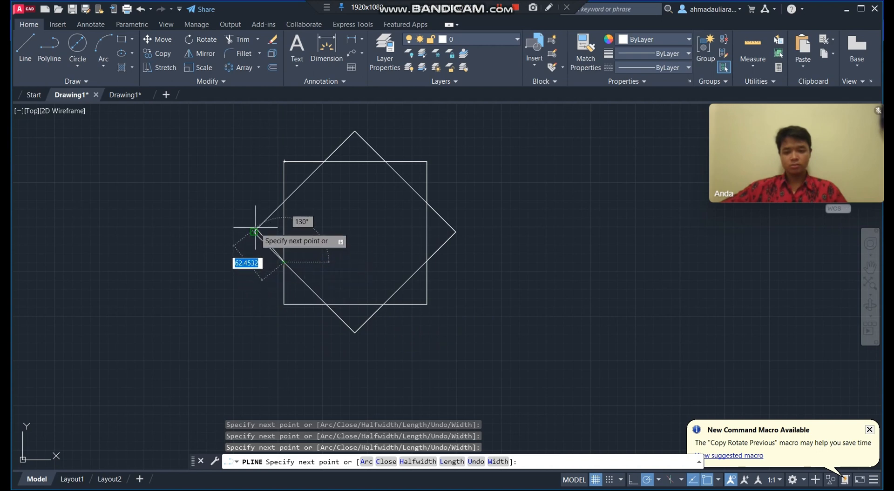
left_click(284, 202)
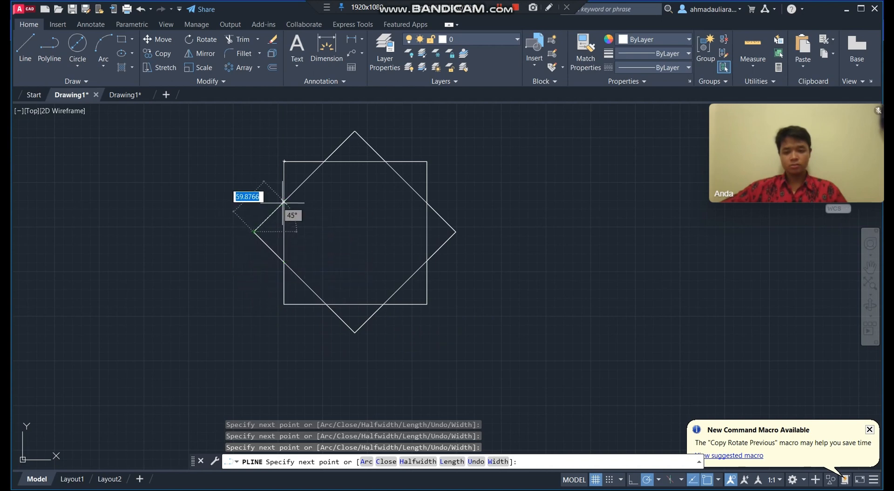
left_click(284, 161)
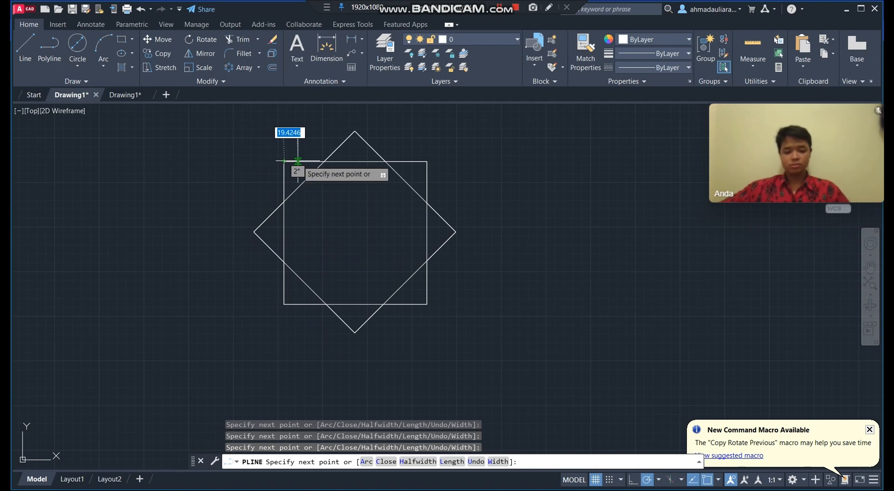
key("Return")
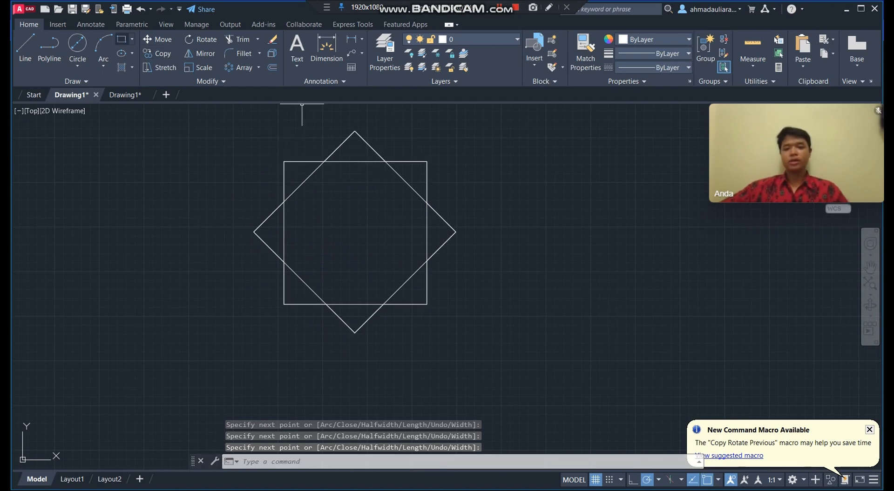
- Move the traced star polyline horizontally to the right by about 340, clear of the two overlapping squares
left_click(158, 39)
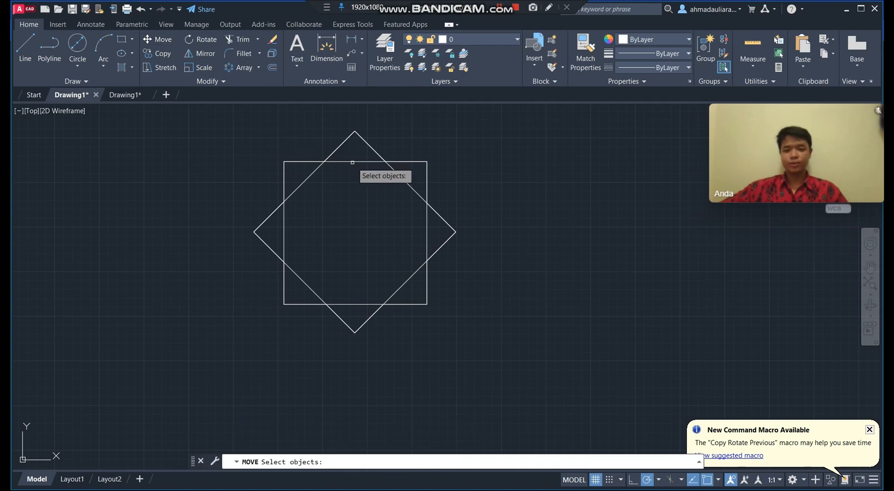
left_click(378, 154)
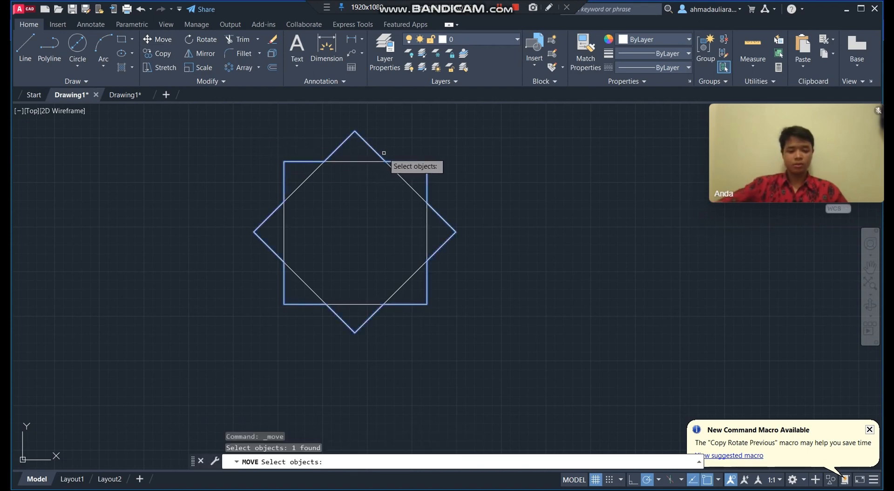
key("Return")
left_click(385, 161)
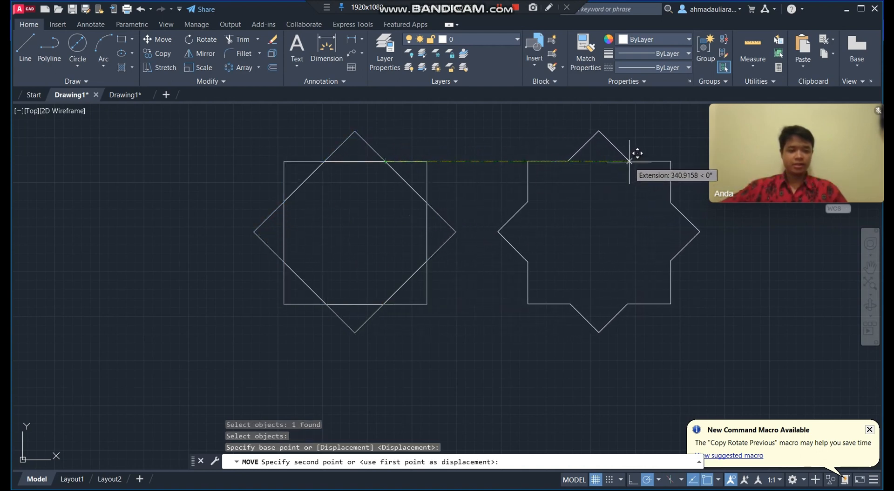
left_click(634, 161)
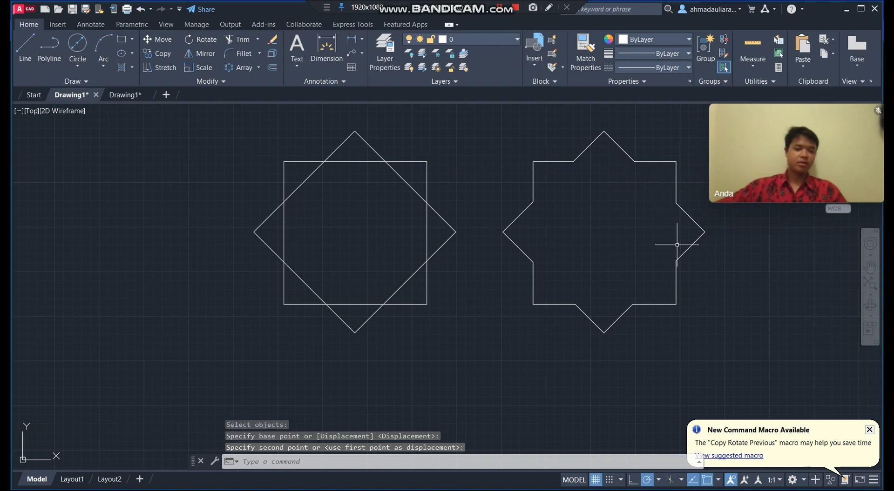
- Offset the star outline inward by 5 twice, using the first offset star as the source for the second
middle_click_drag(676, 245, 592, 264)
scroll(530, 250, "up", 3)
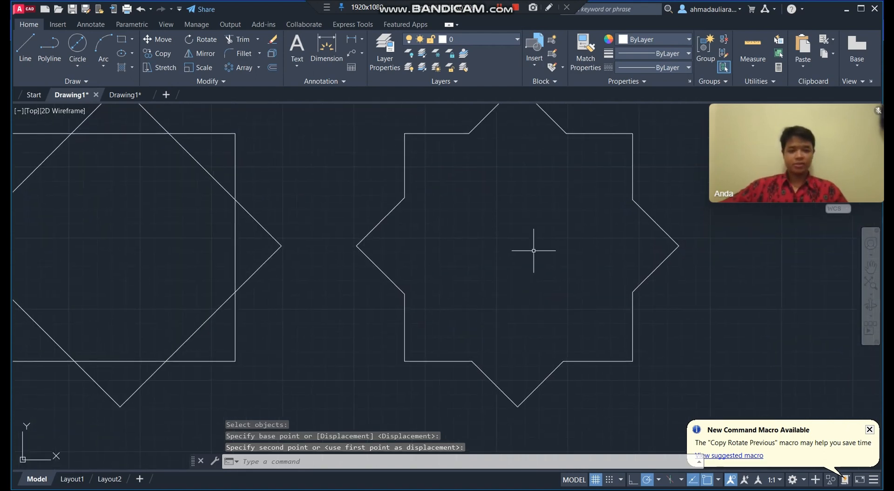
scroll(534, 250, "down", 3)
mouse_move(545, 242)
middle_mouse_down()
mouse_move(419, 277)
mouse_move(439, 268)
mouse_move(446, 250)
middle_mouse_up()
scroll(420, 278, "up", 3)
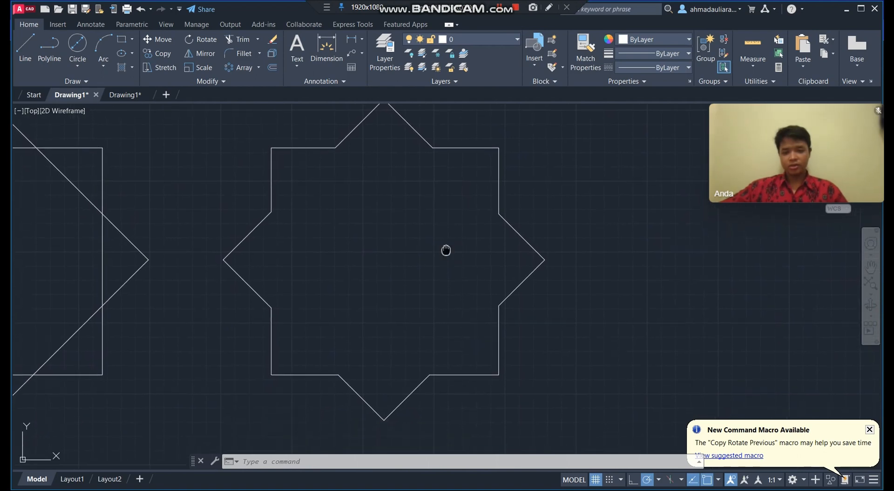
scroll(446, 250, "down", 2)
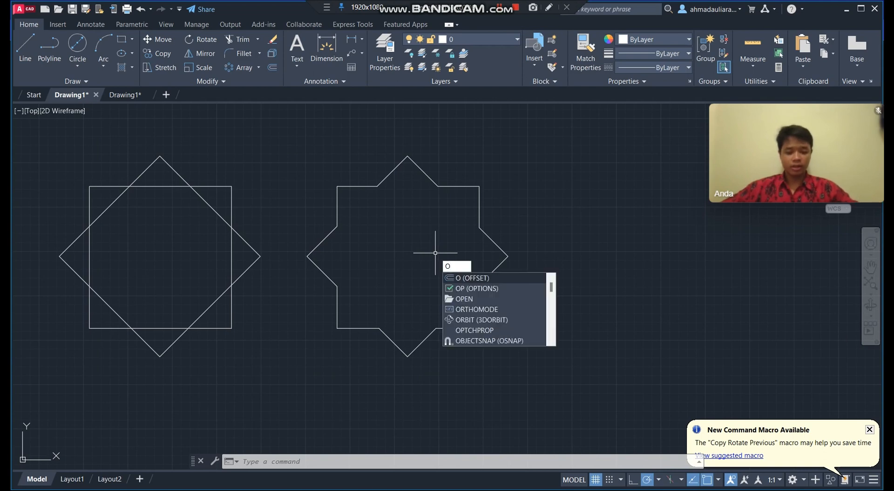
key("Return")
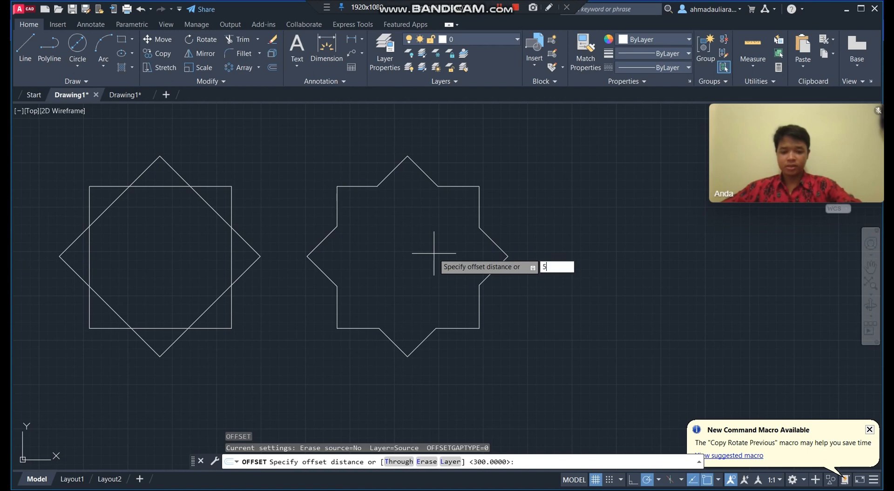
key("Return")
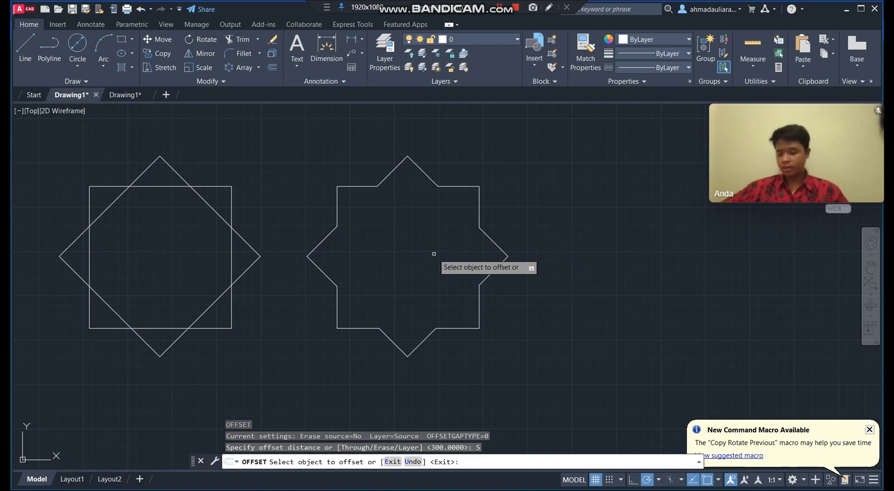
left_click(452, 187)
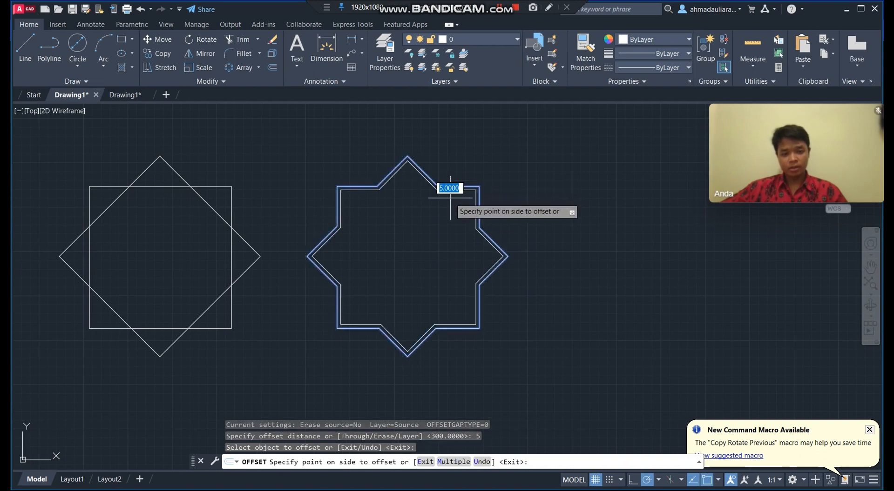
left_click(451, 198)
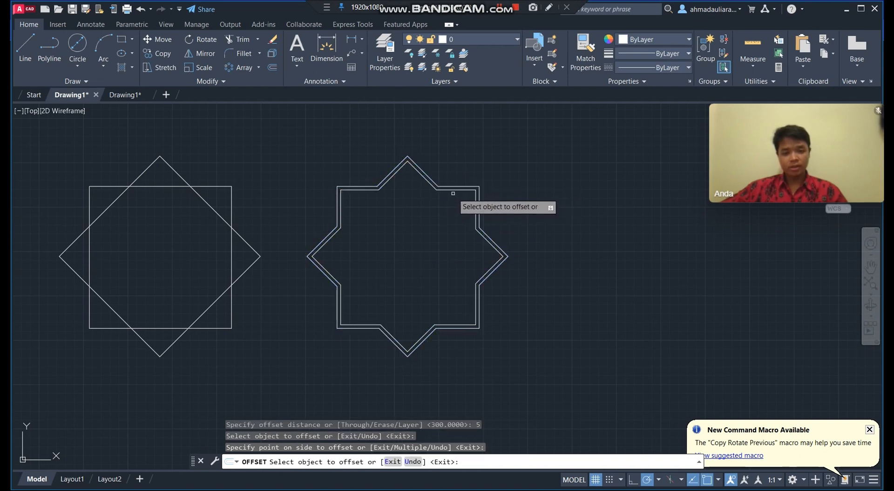
left_click(457, 188)
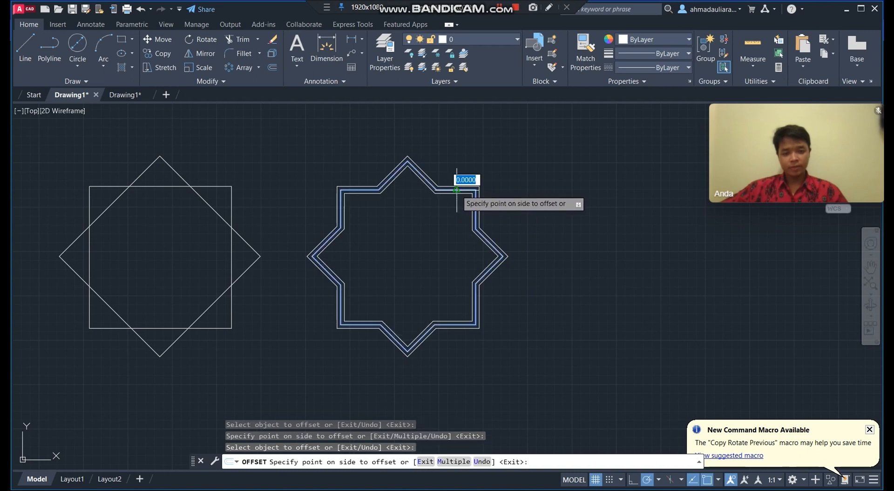
left_click(452, 203)
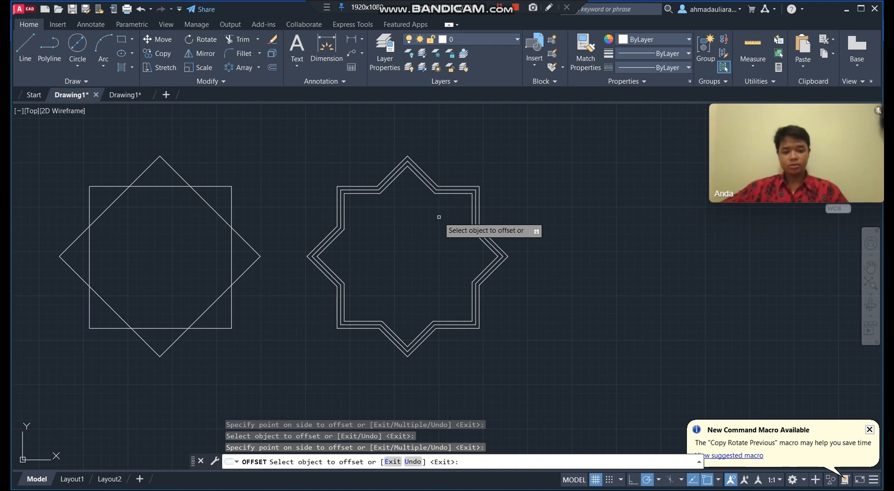
key("Return")
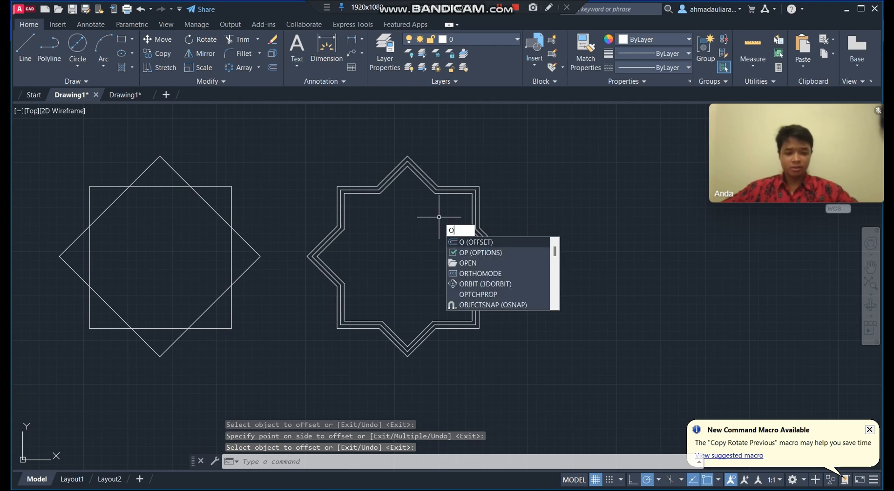
- Offset the innermost star outline inward by 10
key("Return")
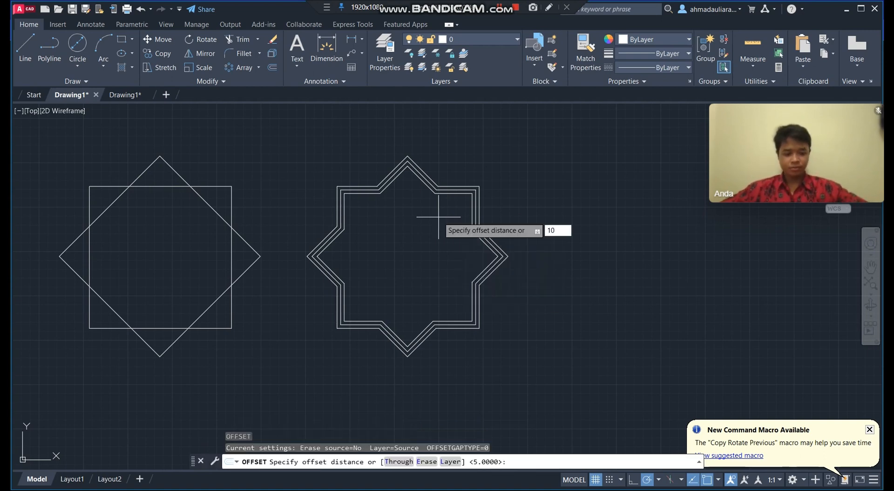
key("Return")
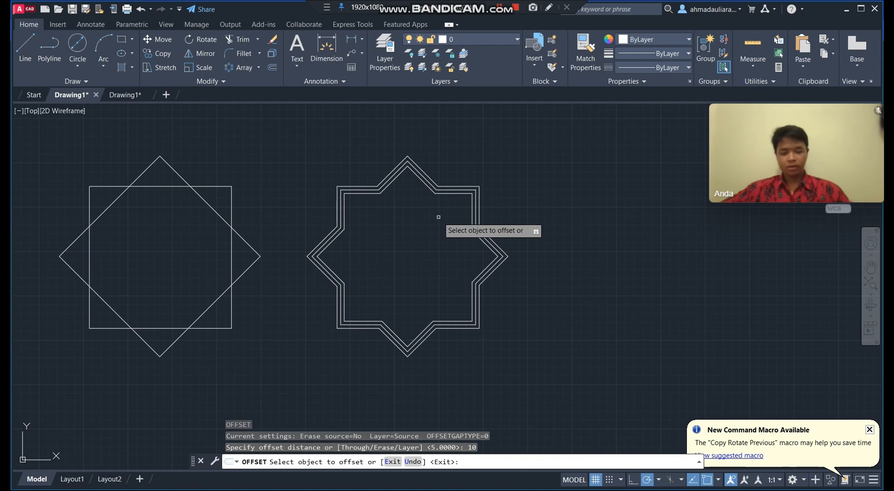
left_click(456, 196)
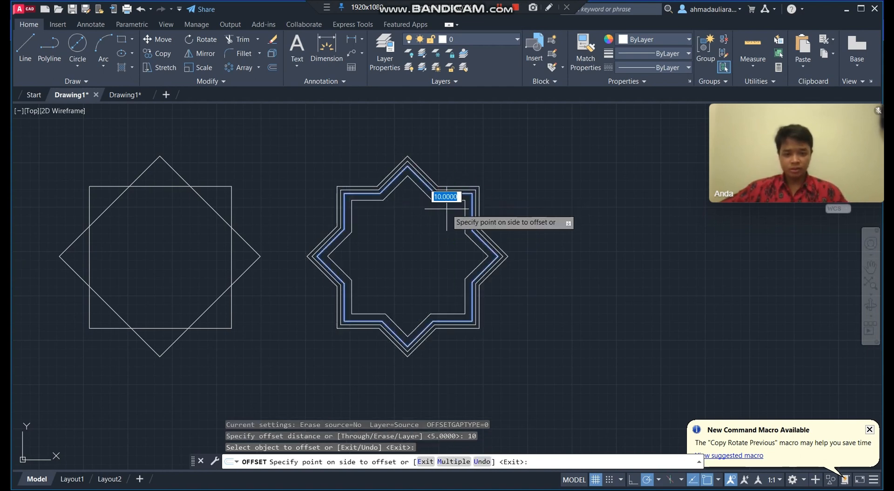
left_click(446, 209)
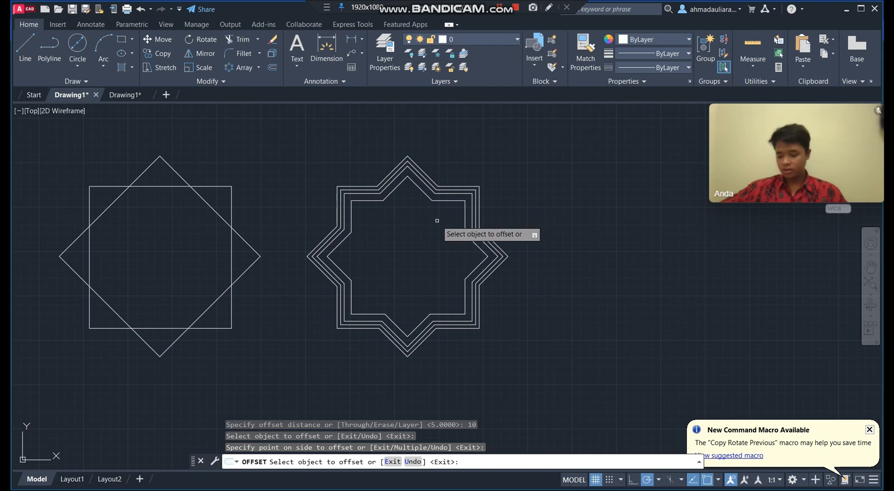
key("Return")
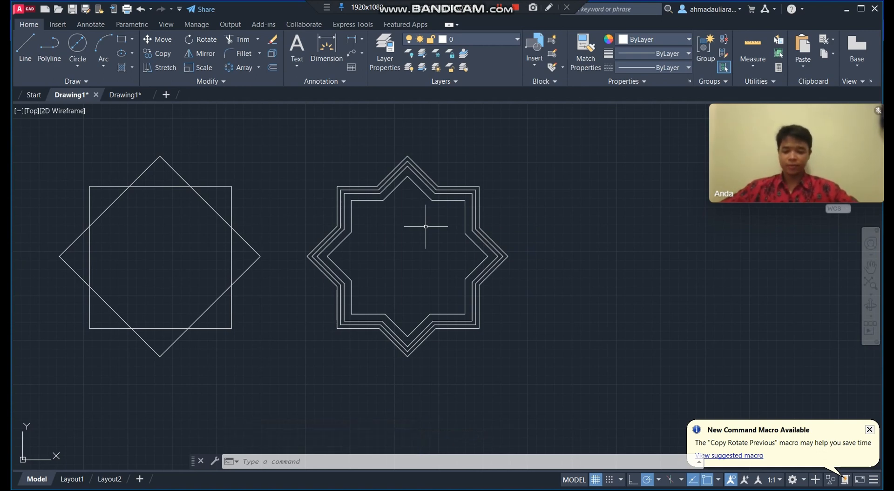
- Add two more nested stars by offsetting the innermost outline inward by 5 each time
type("O")
key("Return")
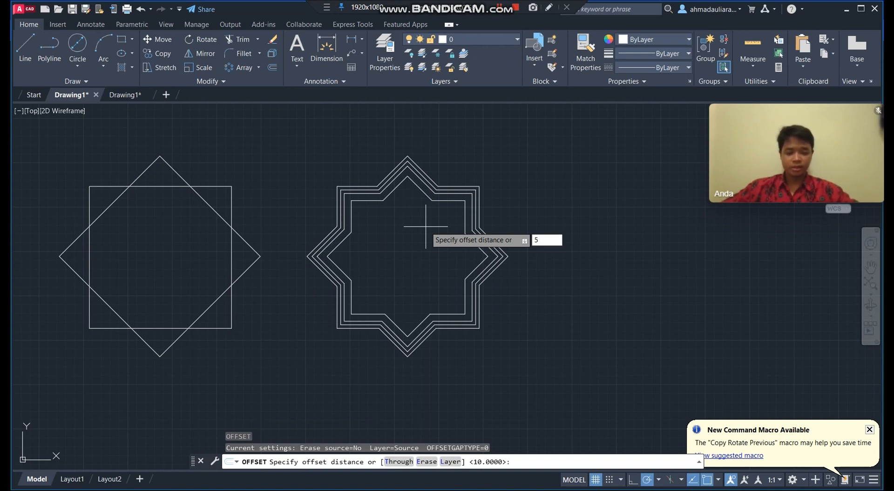
key("Return")
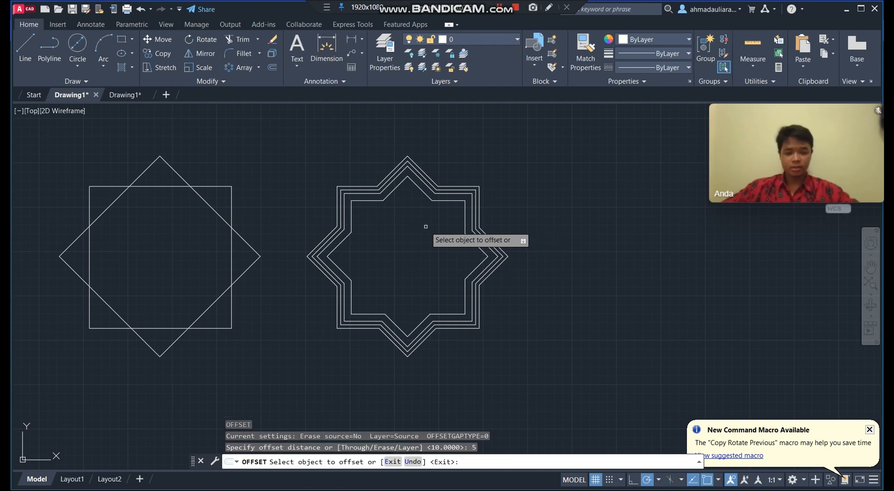
left_click(455, 201)
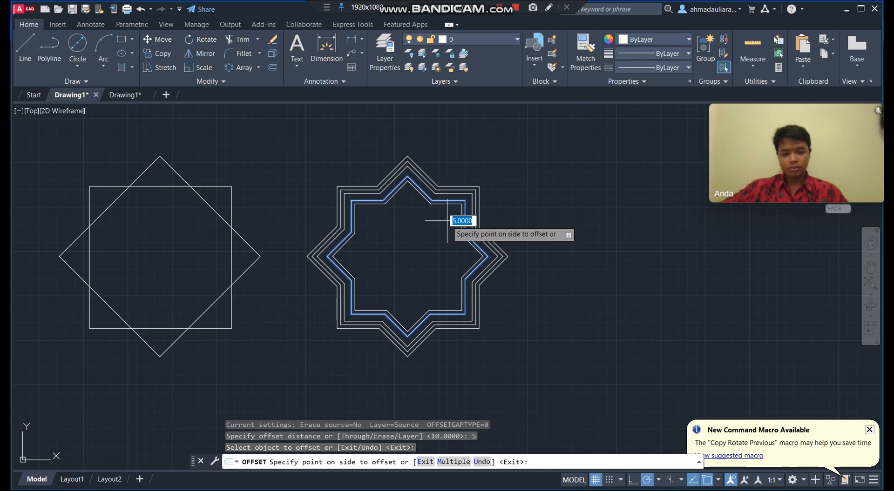
left_click(458, 218)
left_click(455, 207)
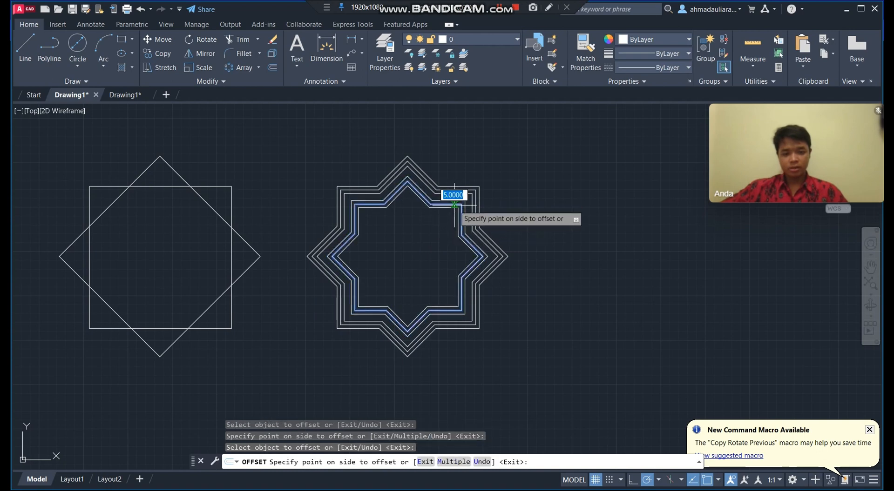
left_click(453, 215)
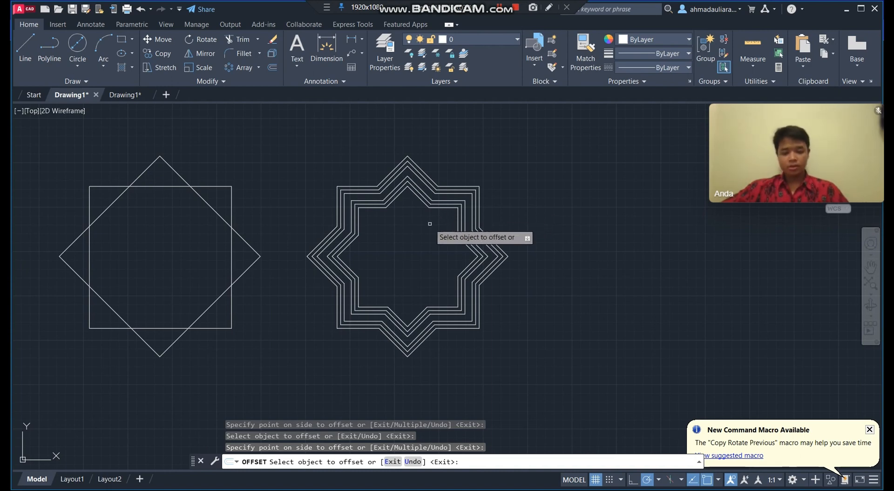
key("Return")
- Offset the innermost of the six nested stars inward by a distance of 10
key("Return")
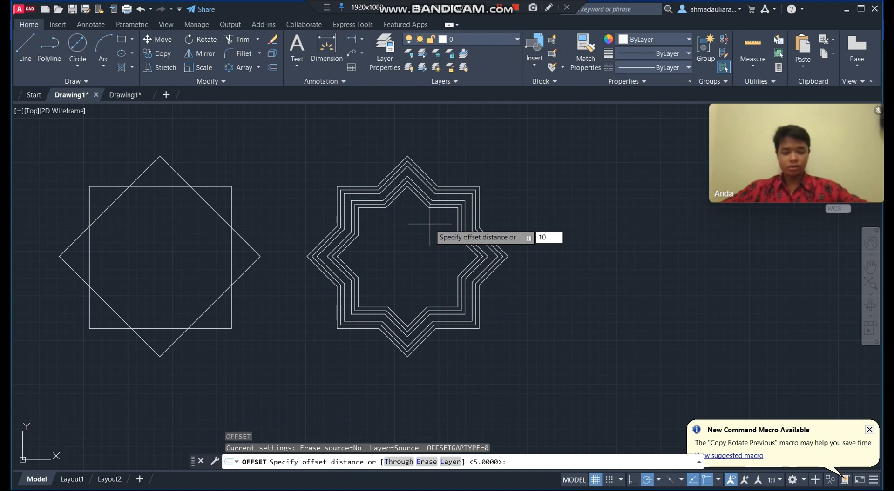
key("Return")
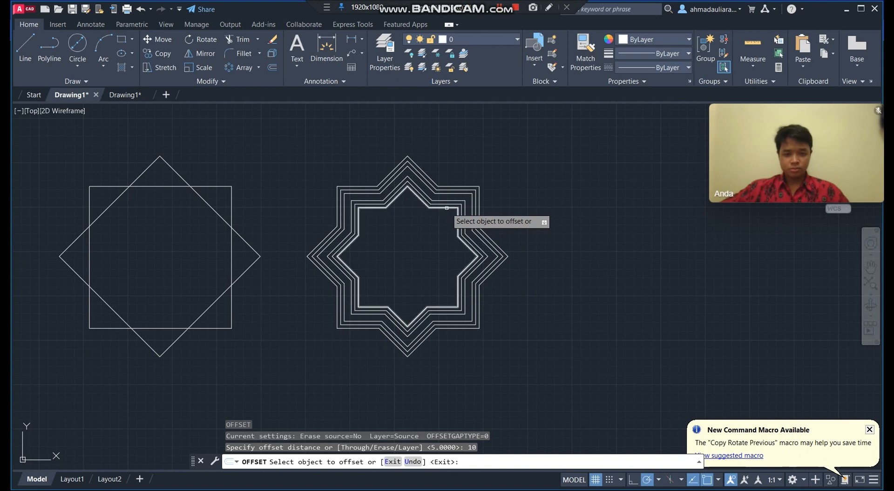
left_click(446, 209)
left_click(440, 220)
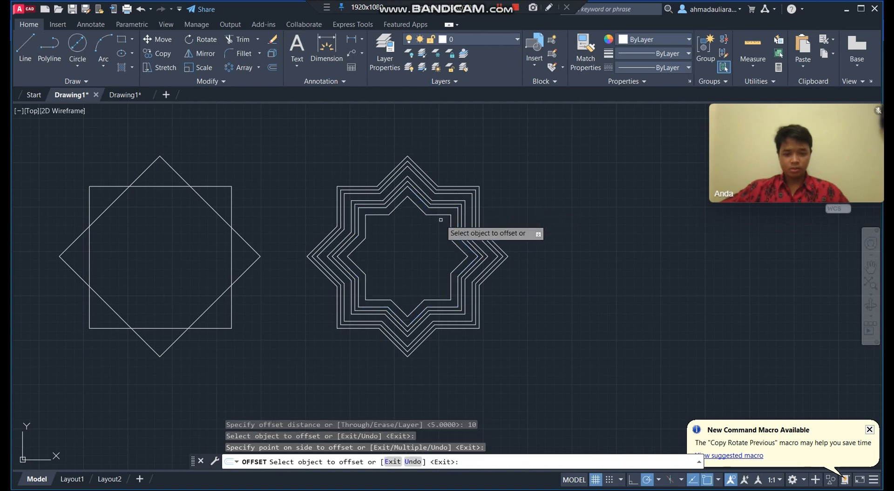
- Add two more nested stars by offsetting the innermost outline inward by 5, each from the newest one
key("Return")
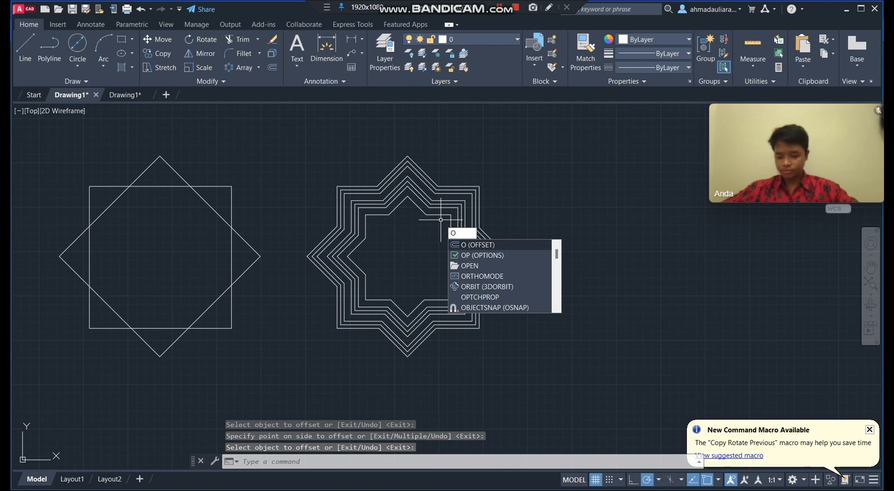
key("Return")
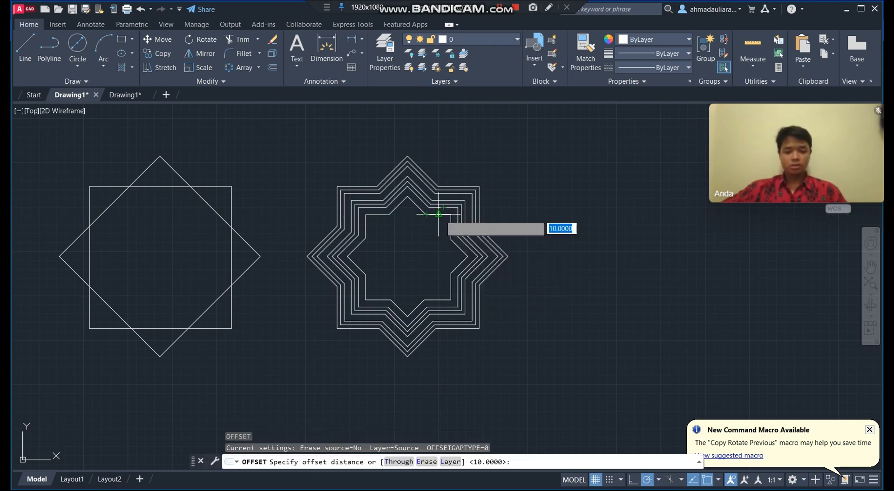
type("5")
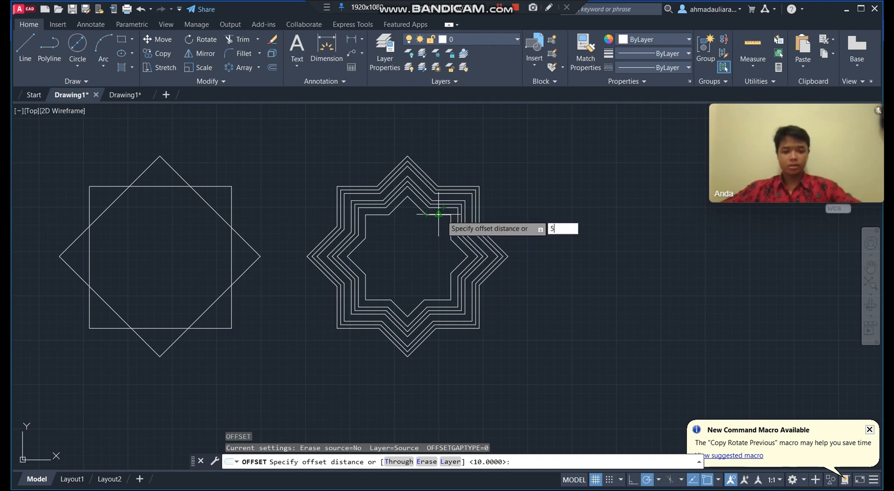
key("Return")
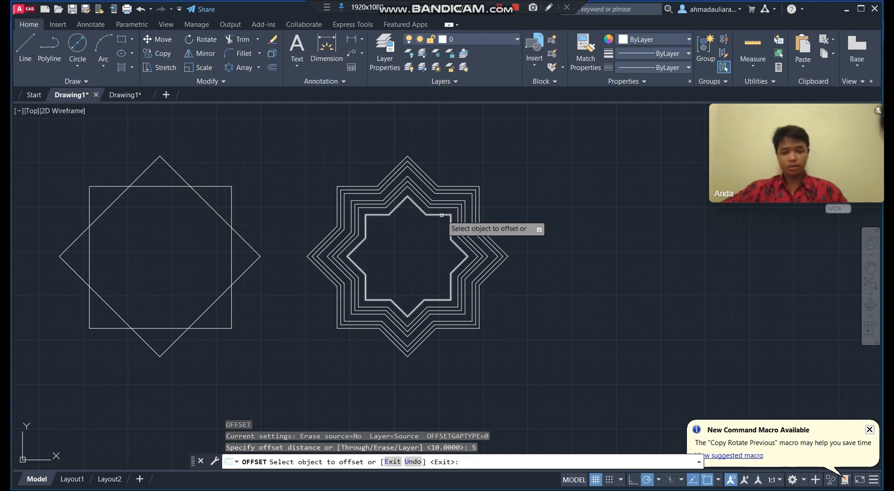
left_click(441, 215)
left_click(438, 226)
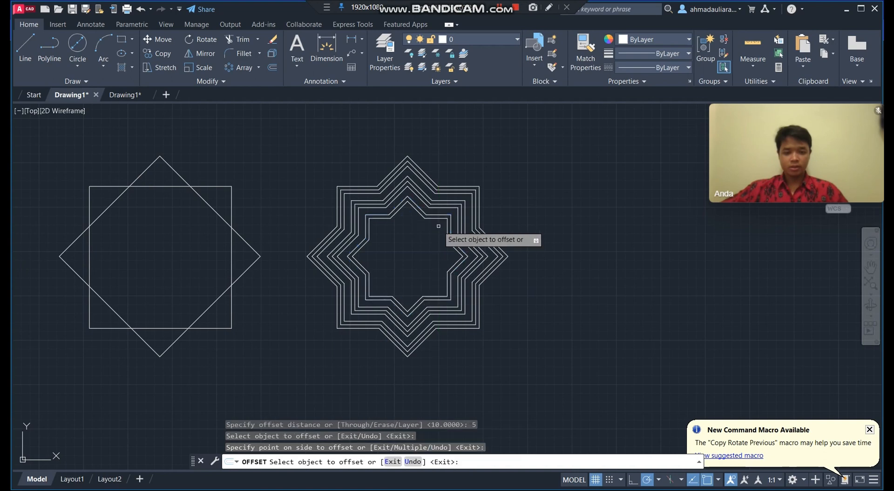
left_click(441, 216)
left_click(437, 237)
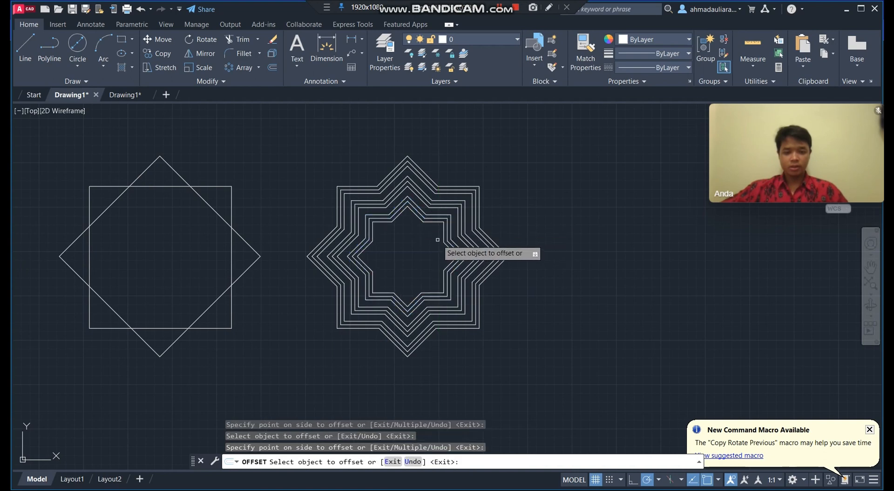
key("Return")
- Offset the innermost star outline inward by 20 to form a small central star
type("o")
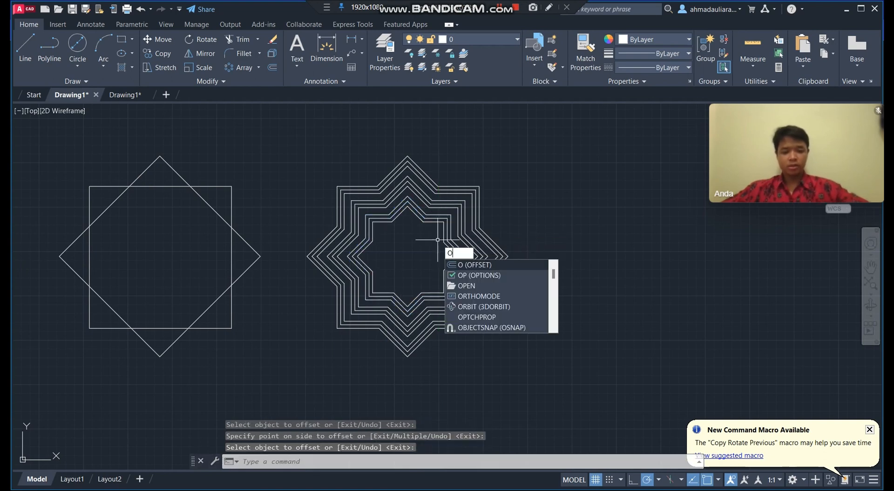
key("Return")
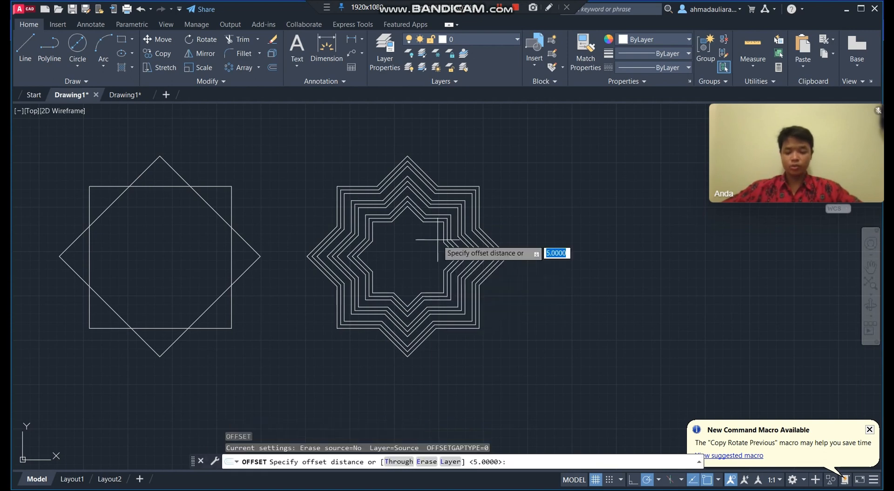
key("Return")
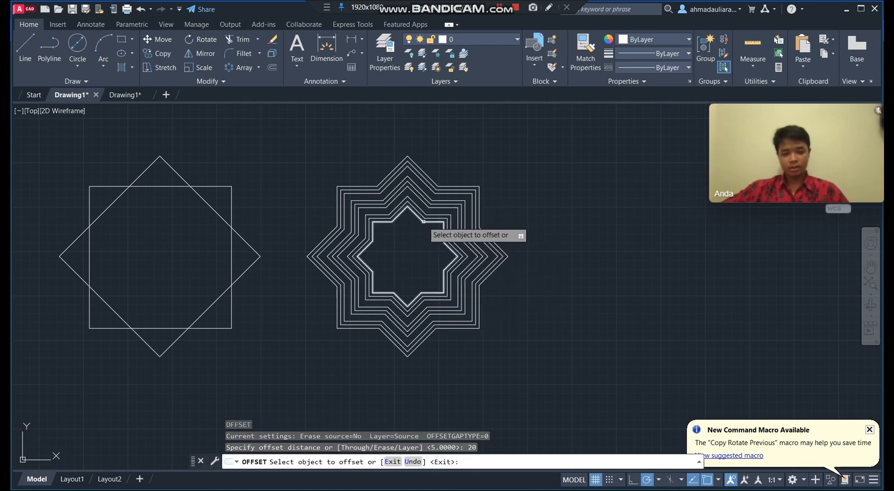
left_click(424, 222)
left_click(425, 232)
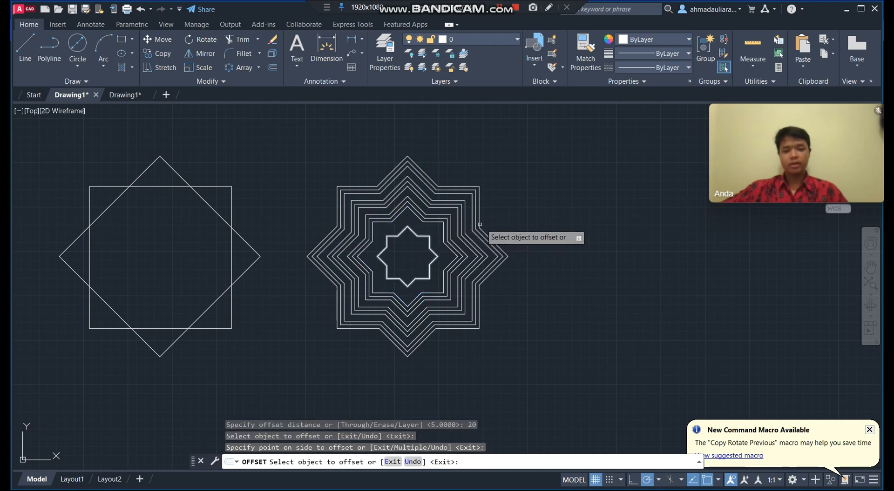
key("Return")
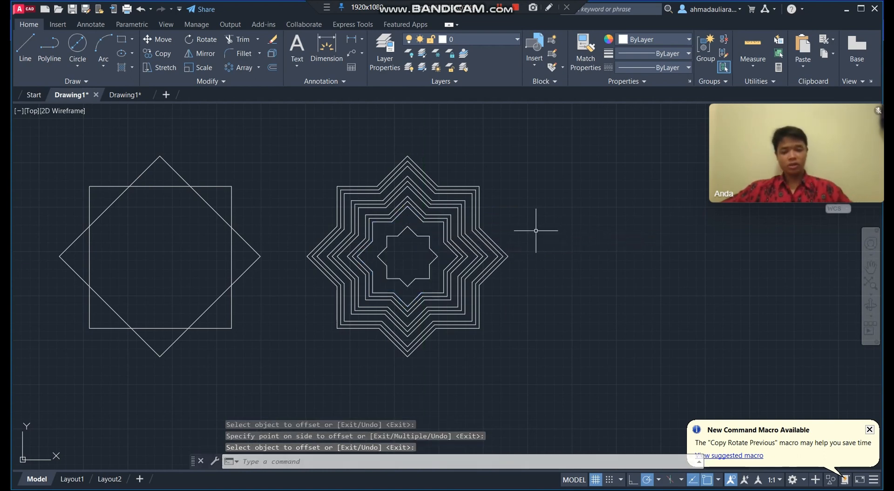
- Hatch the inside of the small central star with the GR_INVSPH gradient pattern
scroll(457, 263, "up", 3)
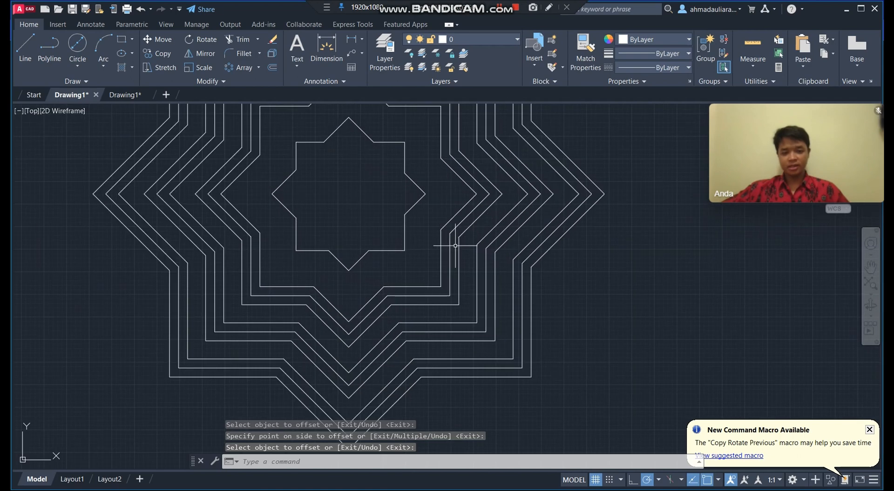
scroll(435, 192, "down", 3)
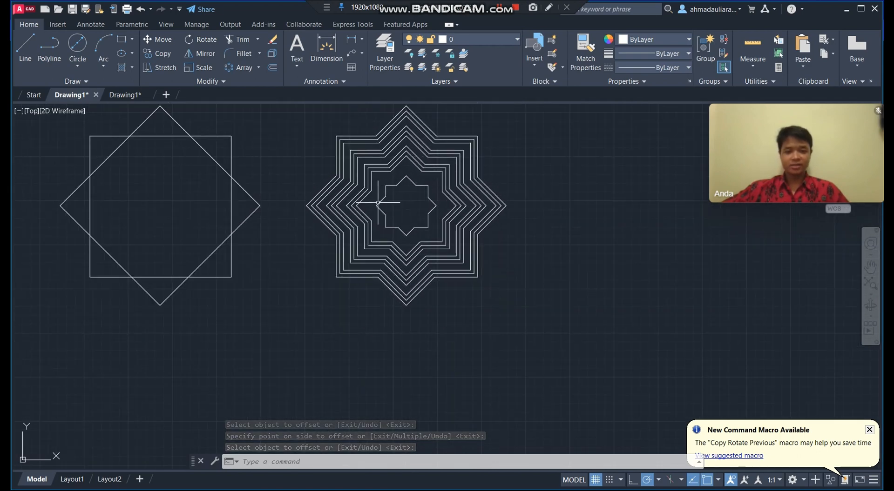
middle_click_drag(388, 212, 396, 243)
left_click(408, 230)
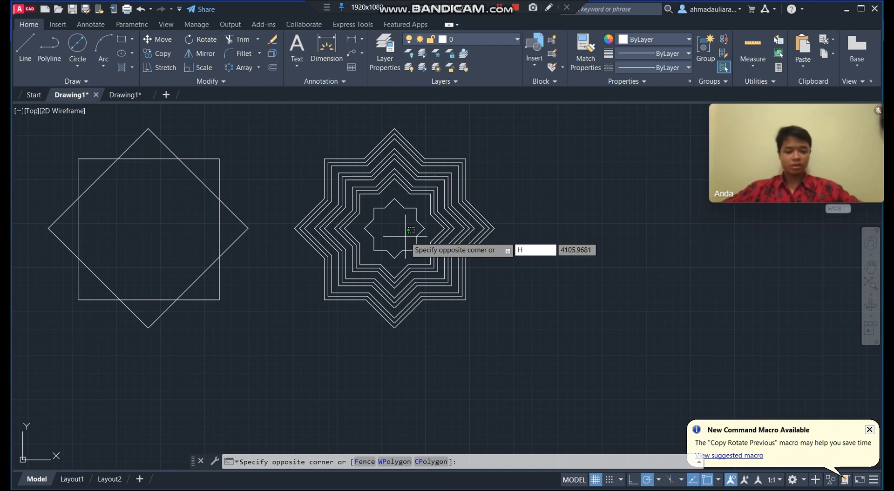
type("H")
key("Return")
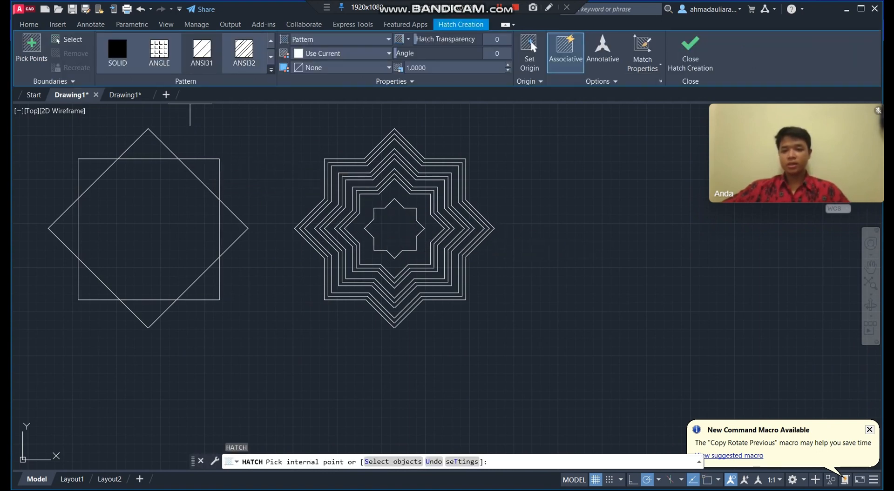
left_click(270, 70)
scroll(244, 93, "down", 4)
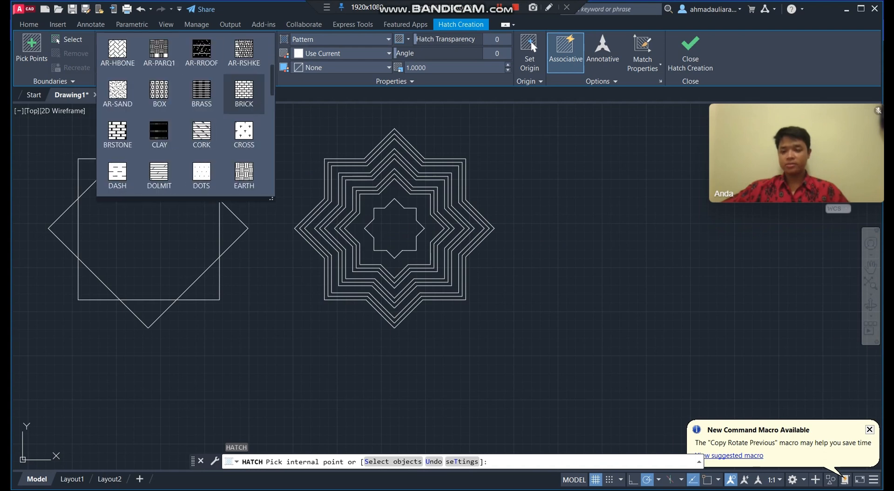
scroll(244, 93, "down", 5)
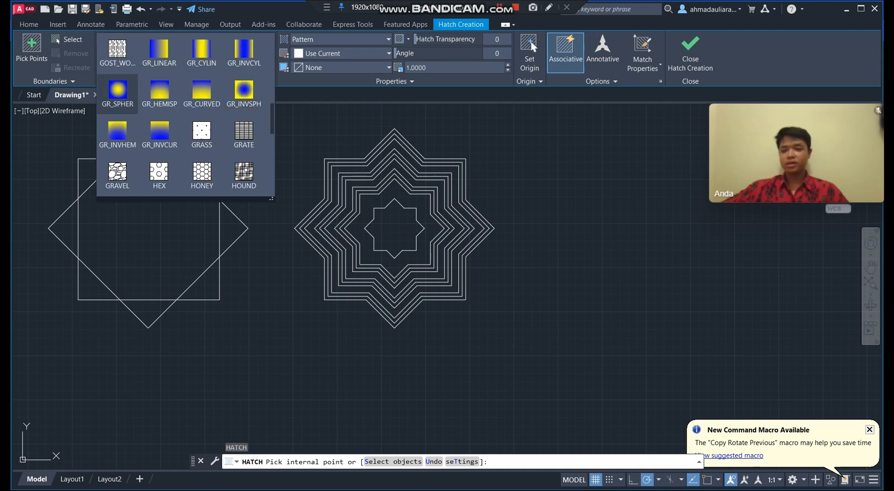
left_click(244, 91)
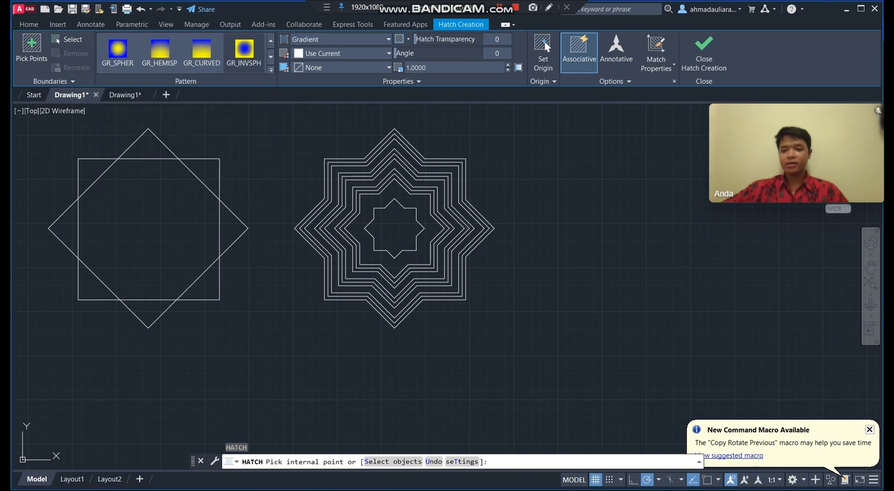
left_click(395, 229)
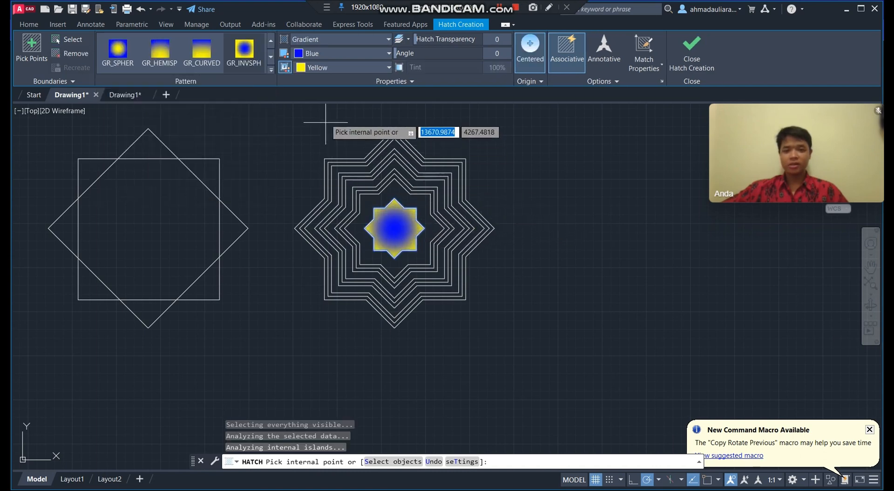
- Set the gradient's second colour to white (255,255,255) and finish the central star's hatch
left_click(326, 68)
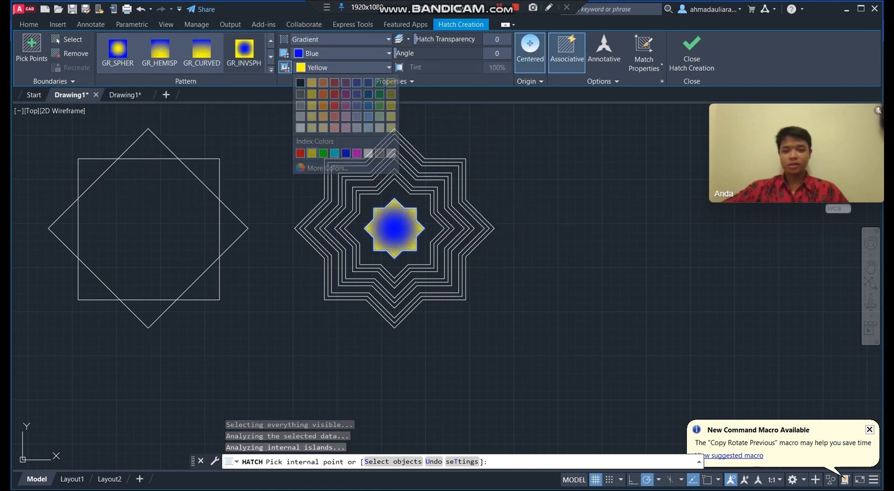
left_click(300, 128)
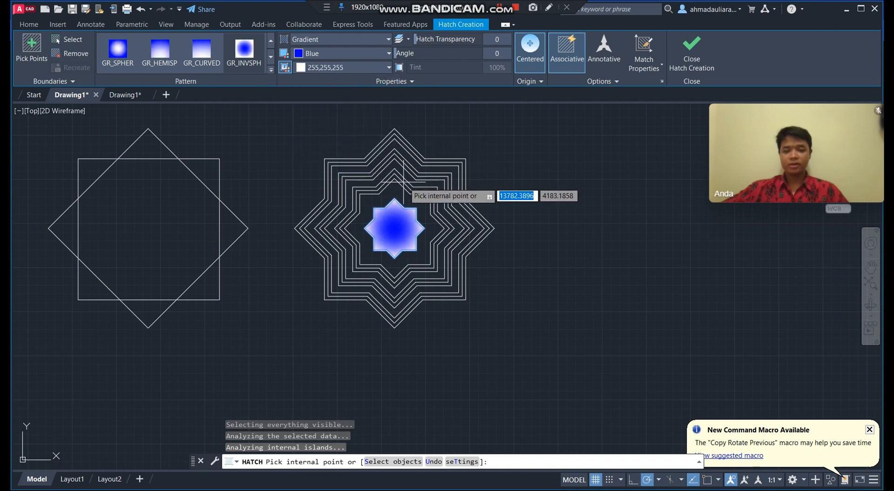
key("Return")
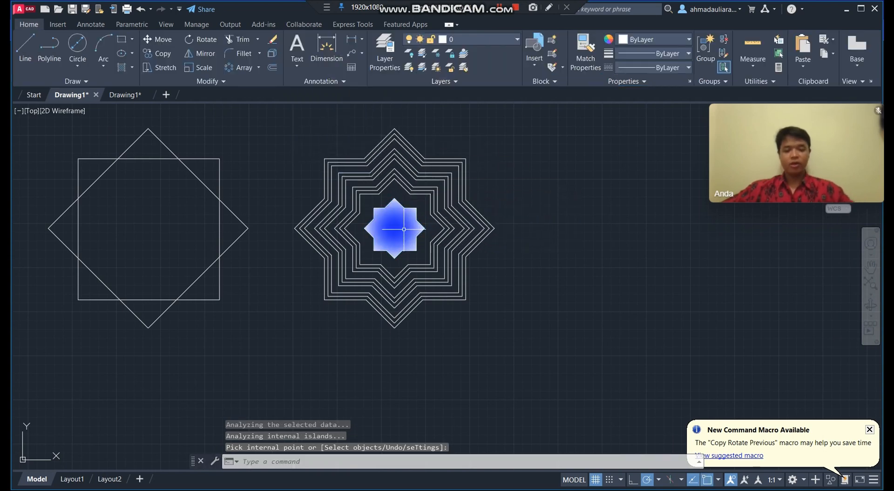
scroll(531, 189, "up", 2)
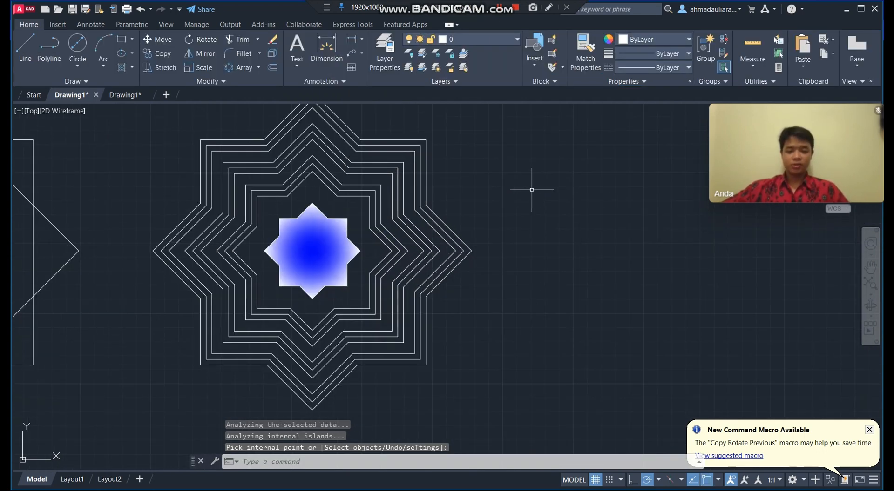
scroll(540, 191, "down", 2)
scroll(547, 167, "up", 2)
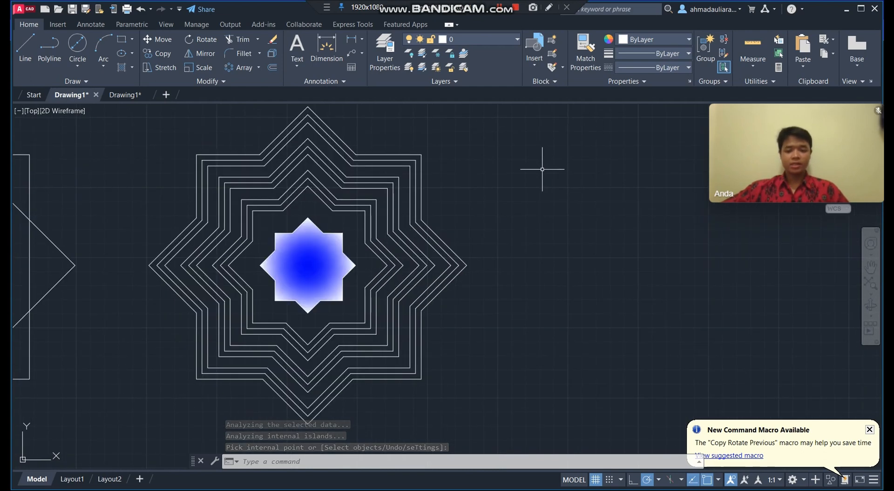
mouse_move(542, 166)
middle_mouse_down()
mouse_move(616, 208)
mouse_move(681, 171)
middle_mouse_up()
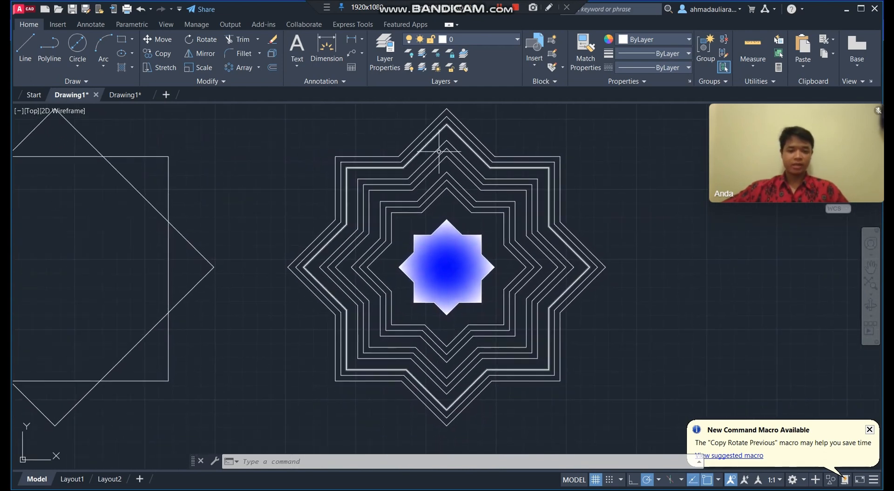
middle_click_drag(535, 115, 515, 129)
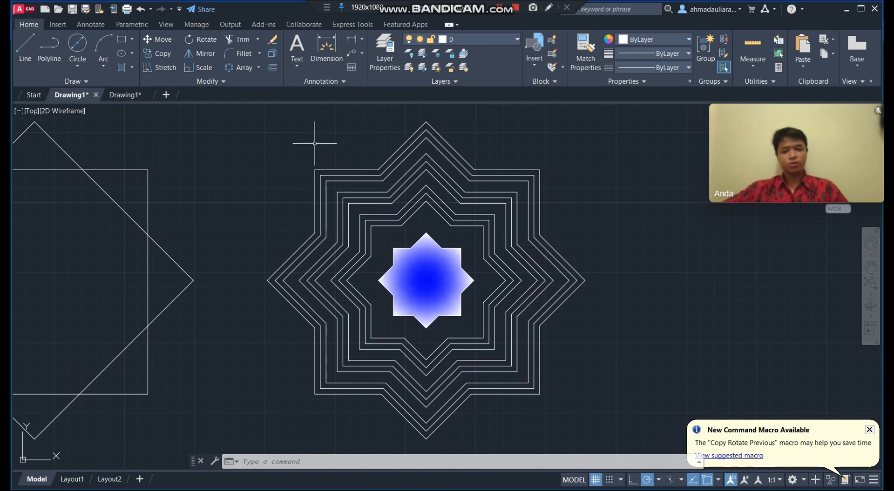
left_click(302, 137)
left_click(575, 149)
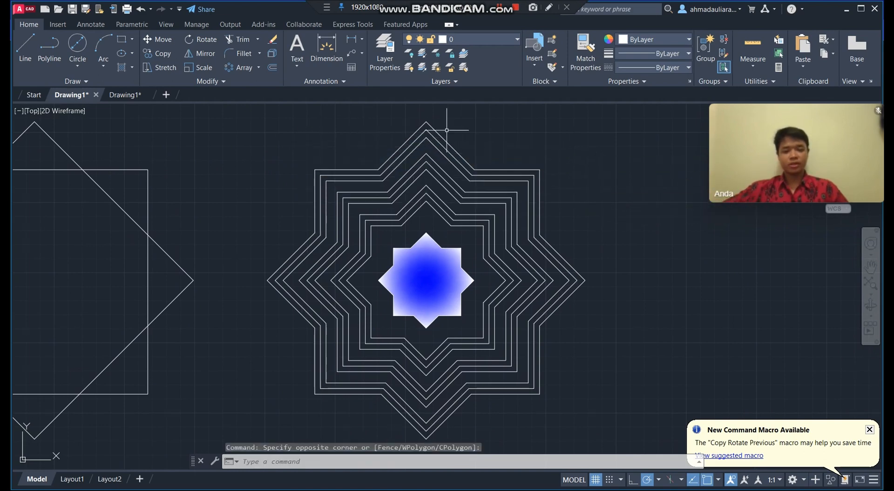
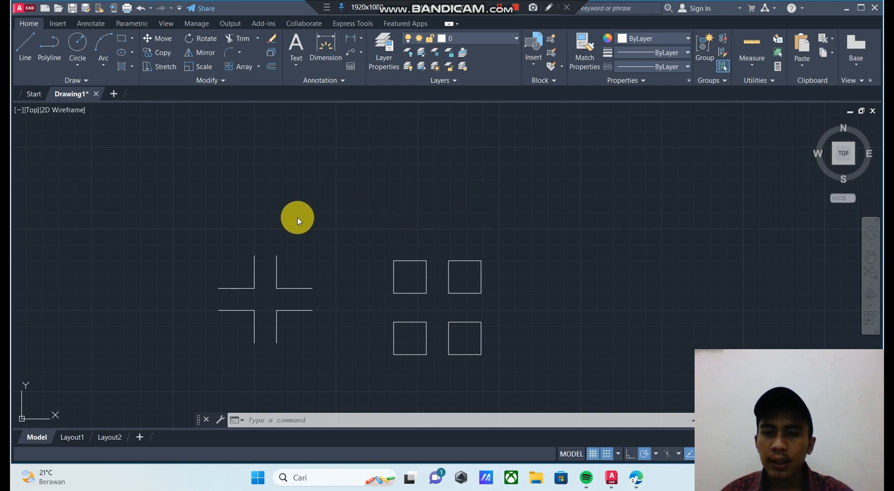
- Examine the fillet and chamfer practice shapes and the cloud-framed FILLET and CHAMFER headings above them
scroll(307, 165, "down", 5)
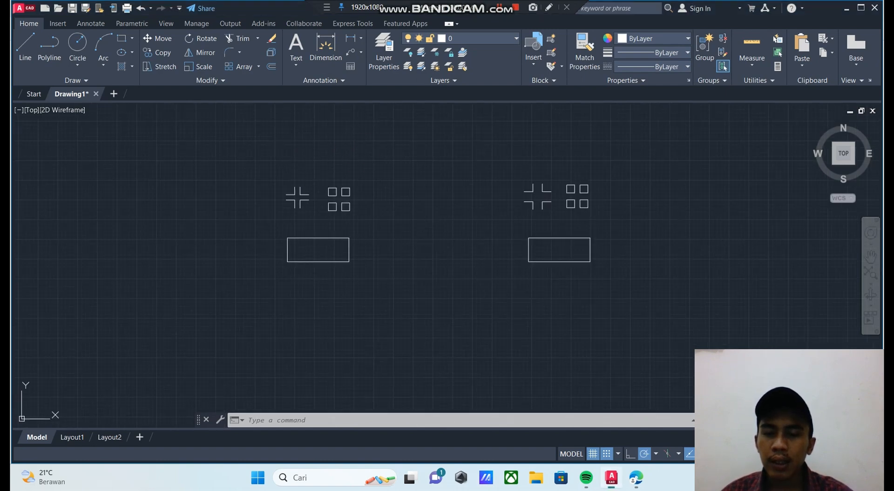
scroll(363, 229, "down", 7)
middle_click_drag(370, 209, 365, 289)
scroll(374, 252, "up", 5)
scroll(282, 311, "up", 2)
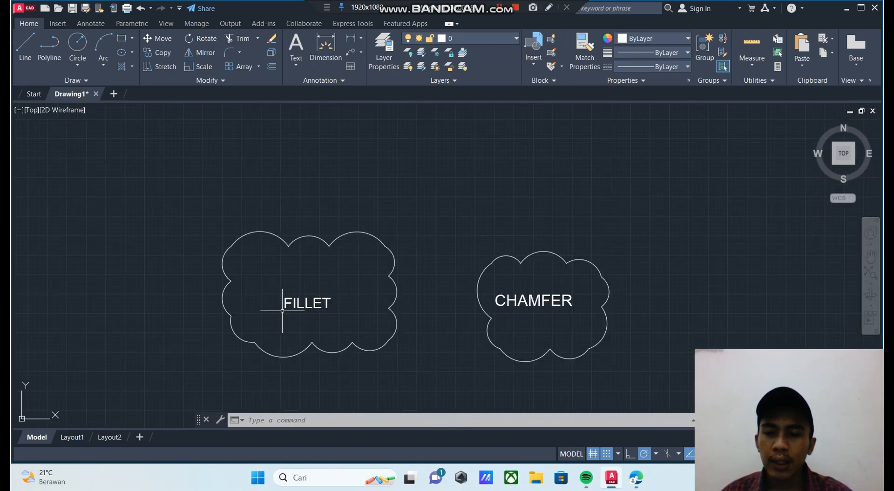
scroll(334, 301, "up", 4)
middle_click_drag(298, 302, 348, 310)
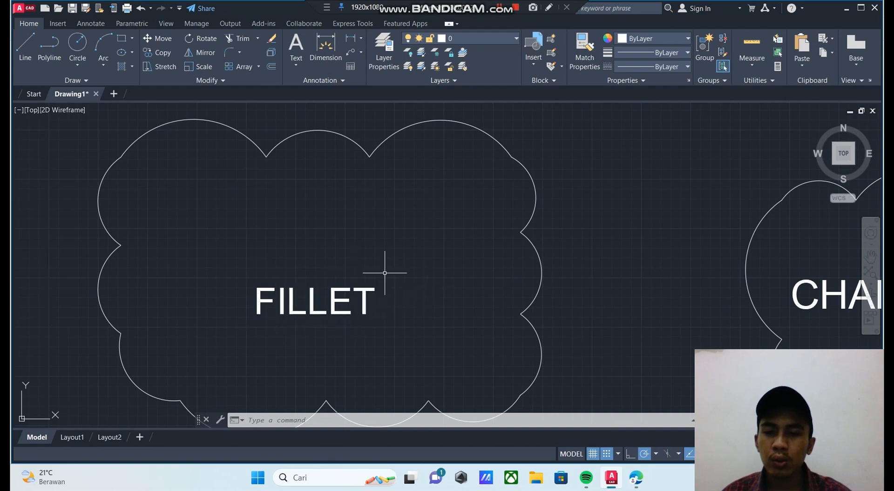
middle_click_drag(618, 291, 489, 292)
scroll(499, 283, "down", 2)
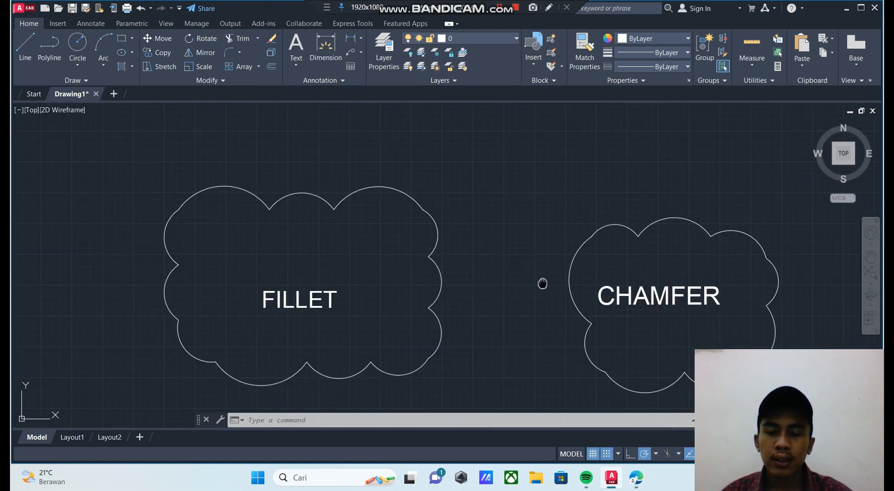
middle_click_drag(543, 284, 510, 296)
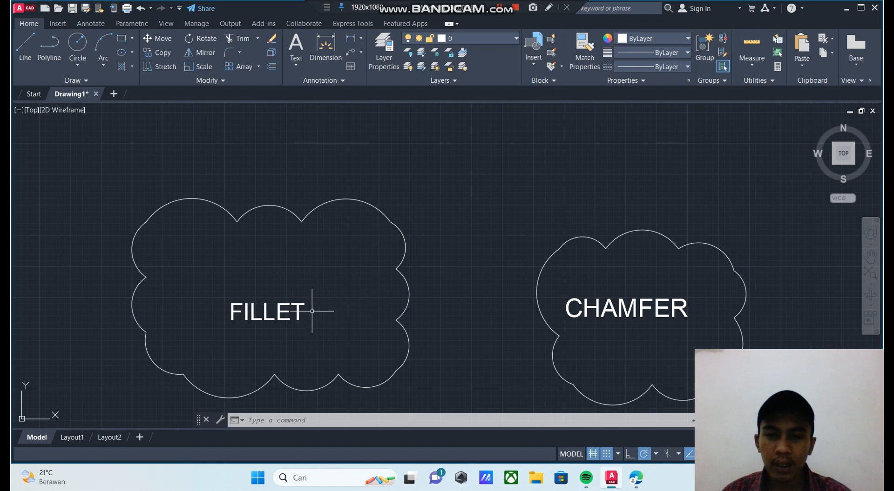
middle_click_drag(340, 311, 301, 307)
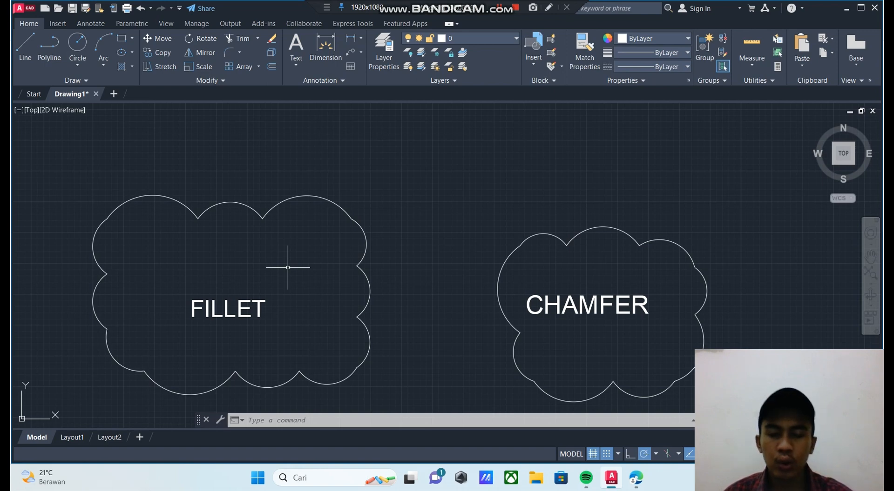
middle_click_drag(574, 330, 490, 304)
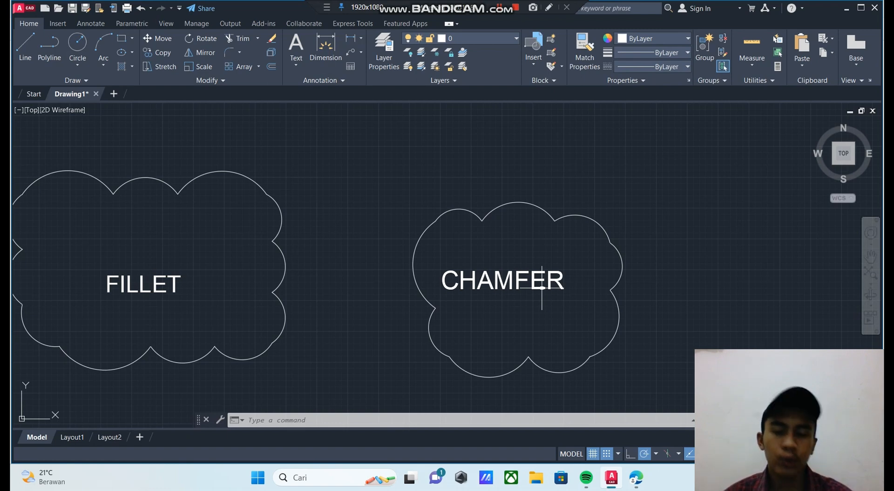
- Look over the cross-shaped lines, small squares and rectangles below the FILLET and CHAMFER headings
scroll(541, 288, "down", 4)
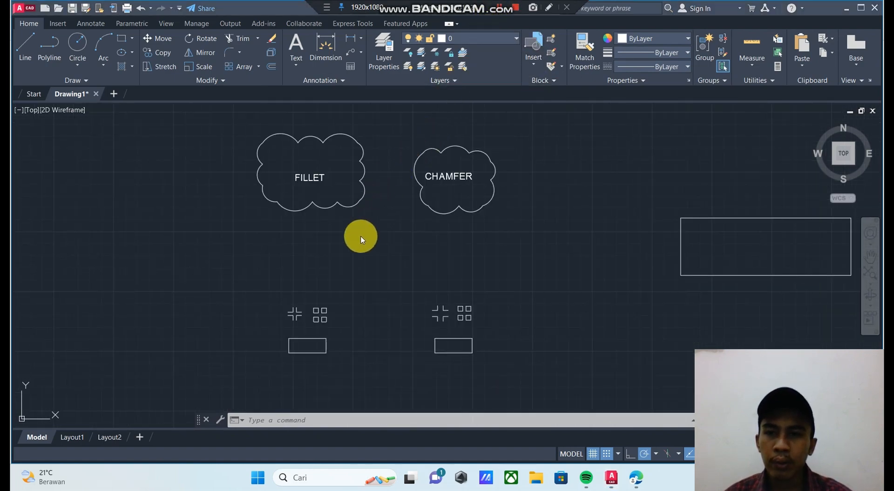
scroll(361, 239, "up", 4)
scroll(418, 167, "down", 4)
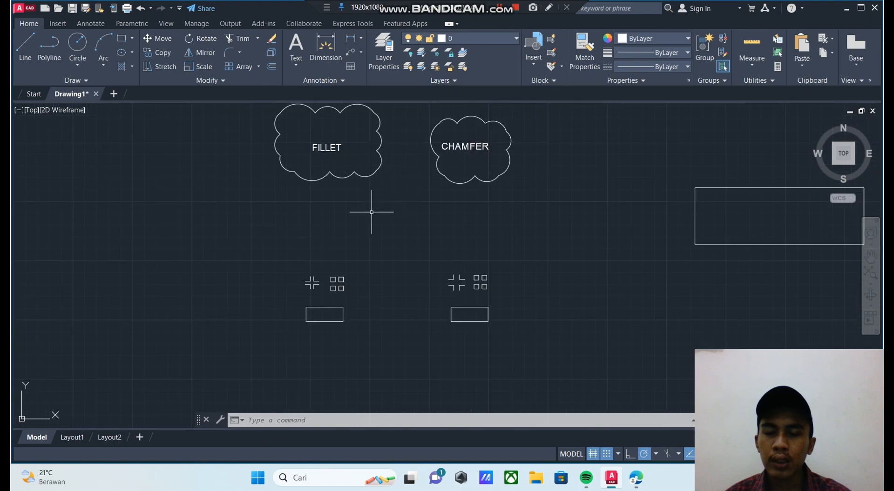
mouse_move(359, 223)
middle_mouse_down()
mouse_move(355, 205)
mouse_move(368, 240)
mouse_move(385, 215)
middle_mouse_up()
scroll(354, 216, "up", 4)
middle_click_drag(331, 261, 361, 241)
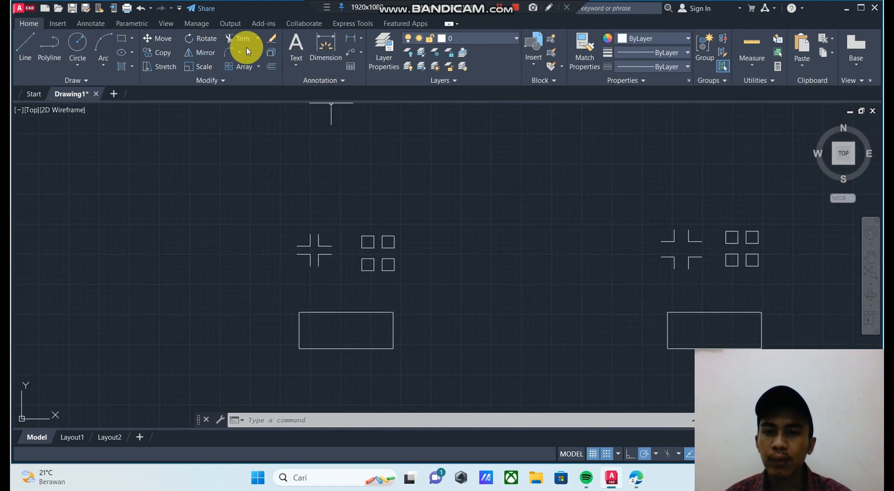
scroll(316, 168, "down", 5)
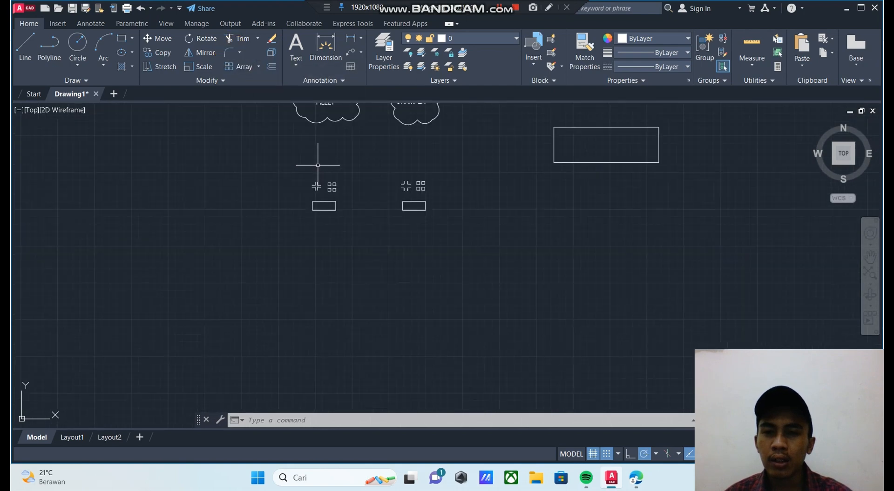
mouse_move(319, 163)
middle_mouse_down()
mouse_move(331, 187)
mouse_move(290, 176)
middle_mouse_up()
scroll(320, 224, "up", 4)
scroll(256, 133, "up", 5)
scroll(275, 112, "down", 3)
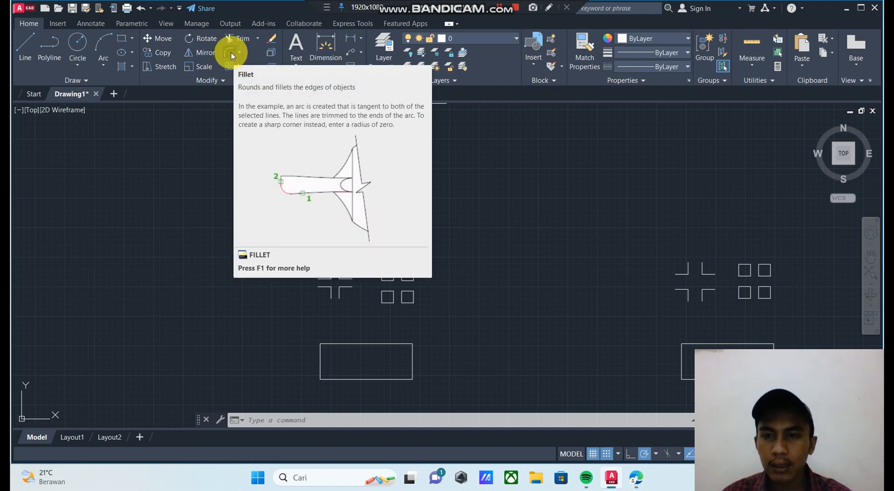
- Fillet the upper-left corner of the cross-shaped lines under the FILLET heading with a radius of 10
left_click(231, 52)
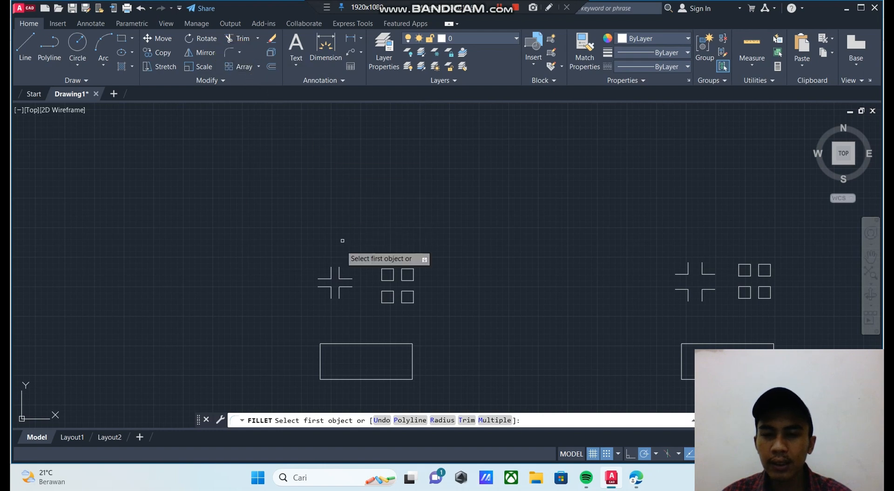
scroll(331, 281, "up", 10)
middle_click_drag(371, 253, 373, 260)
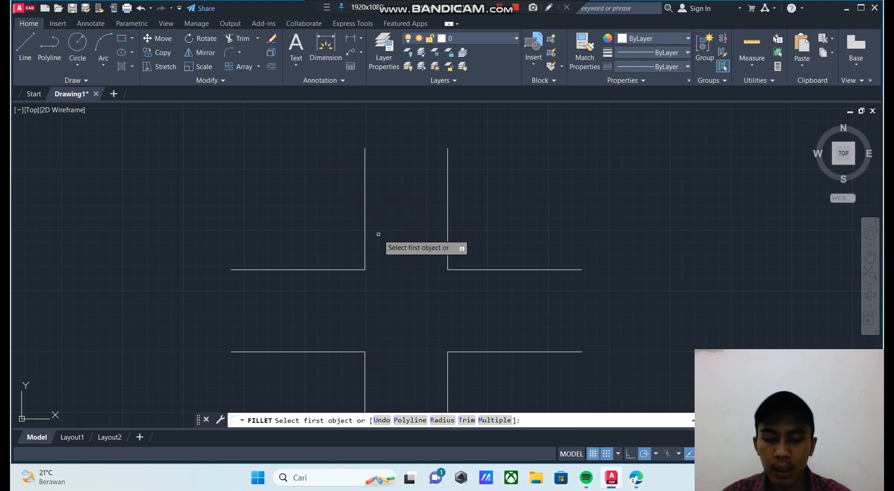
type("RR")
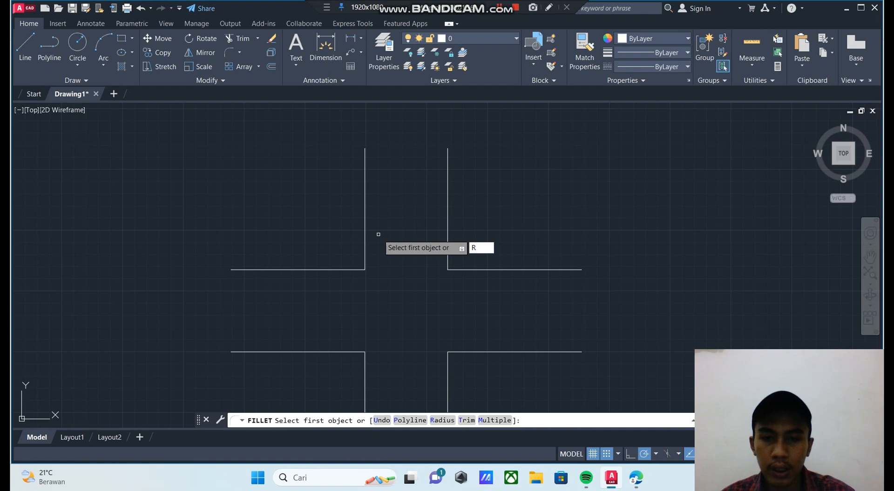
key("Return")
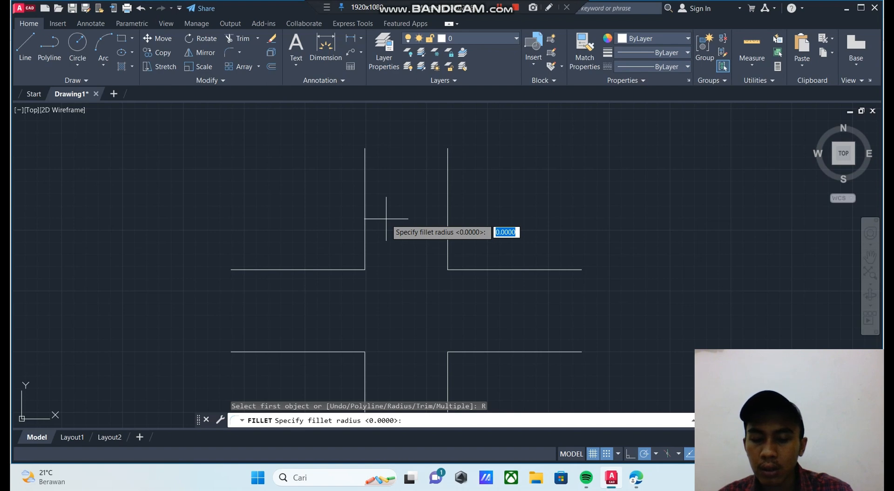
type("10")
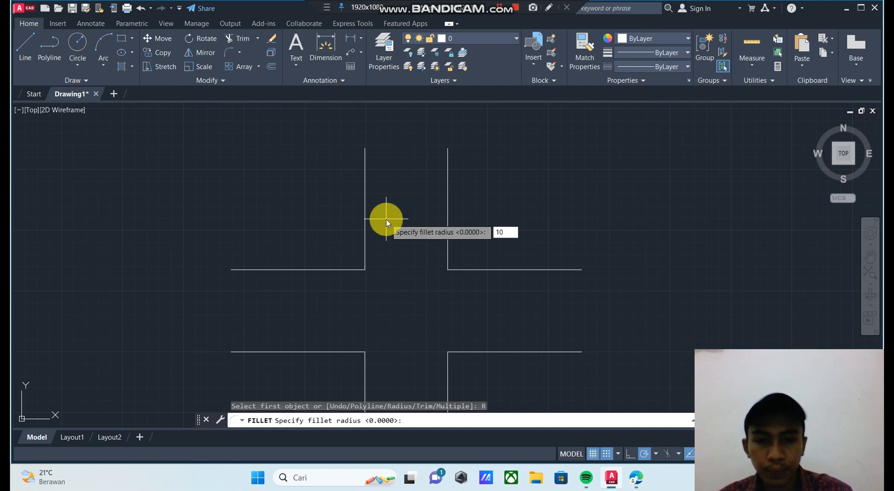
key("Return")
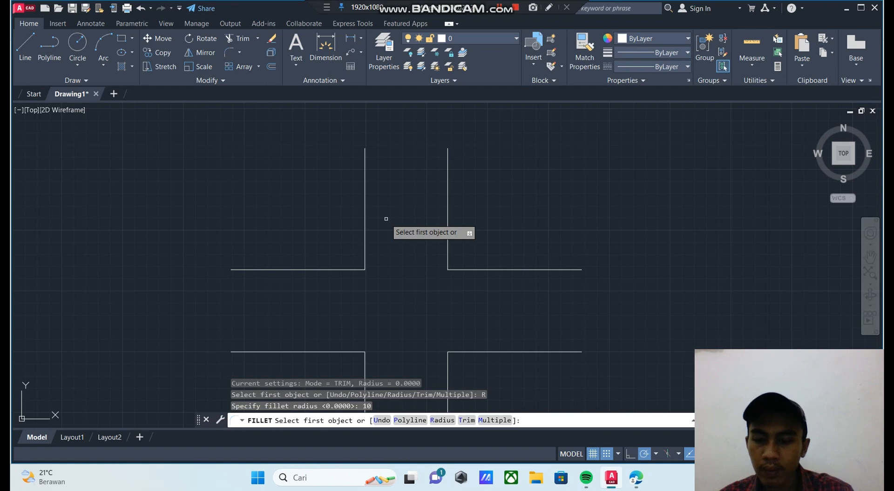
type("10")
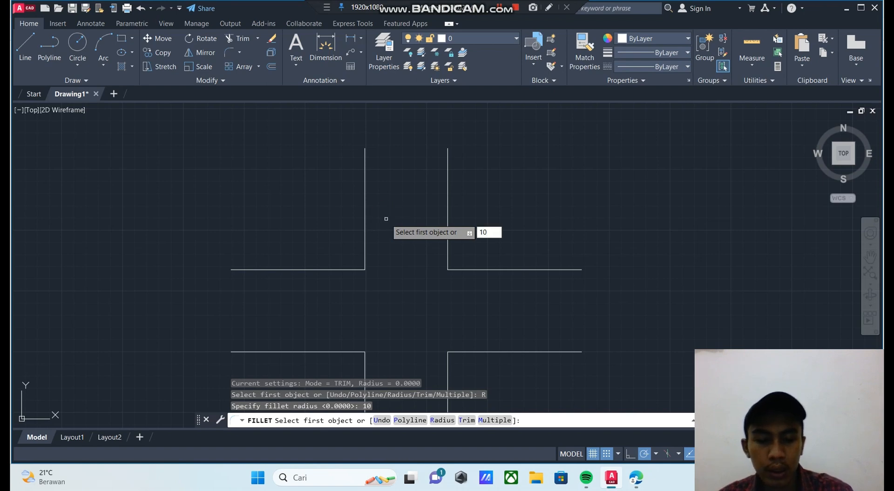
key("Return")
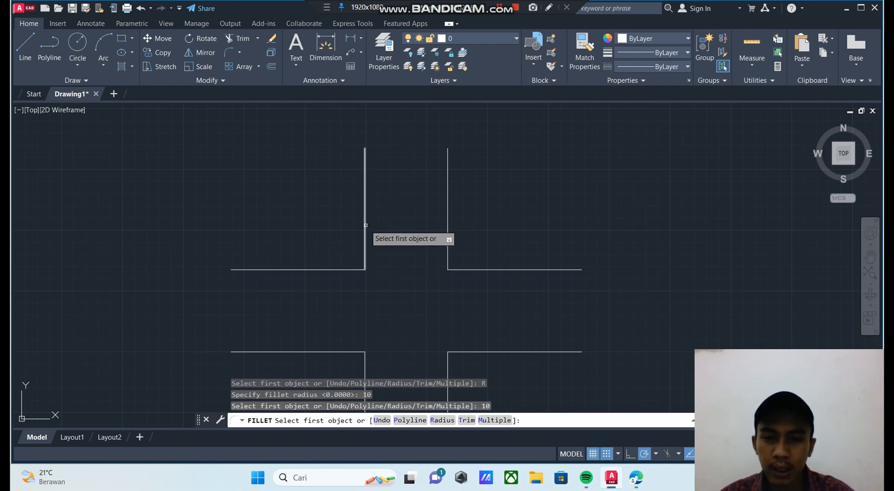
left_click(365, 225)
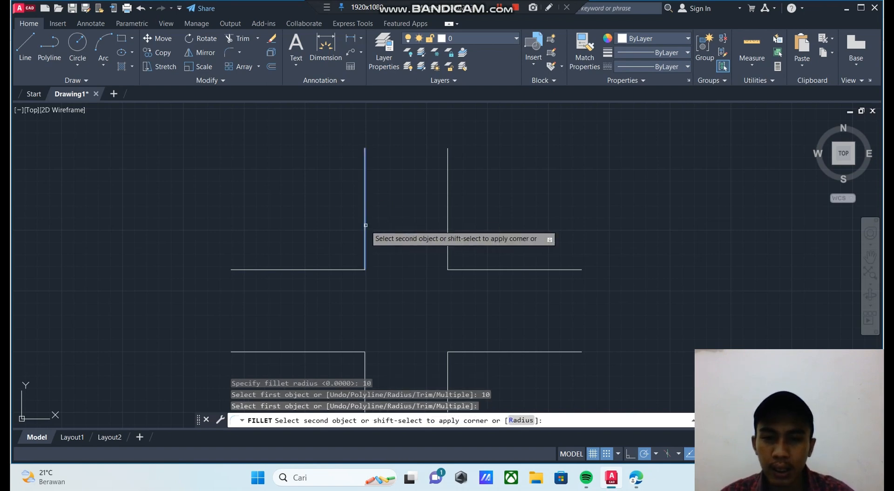
left_click(324, 269)
- Examine the rounded upper-left corner of the cross-shaped lines and compare it with the sharp corners beside it
scroll(371, 279, "up", 5)
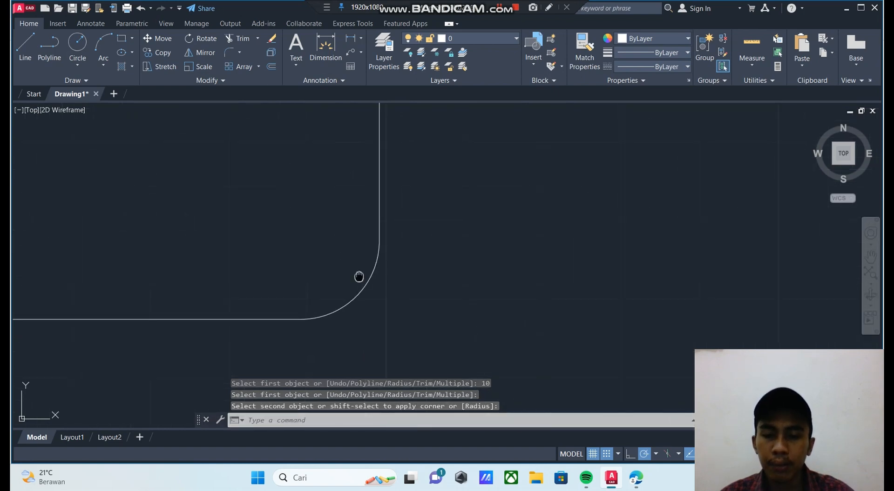
middle_click_drag(358, 277, 359, 262)
scroll(359, 261, "up", 1)
scroll(355, 269, "down", 1)
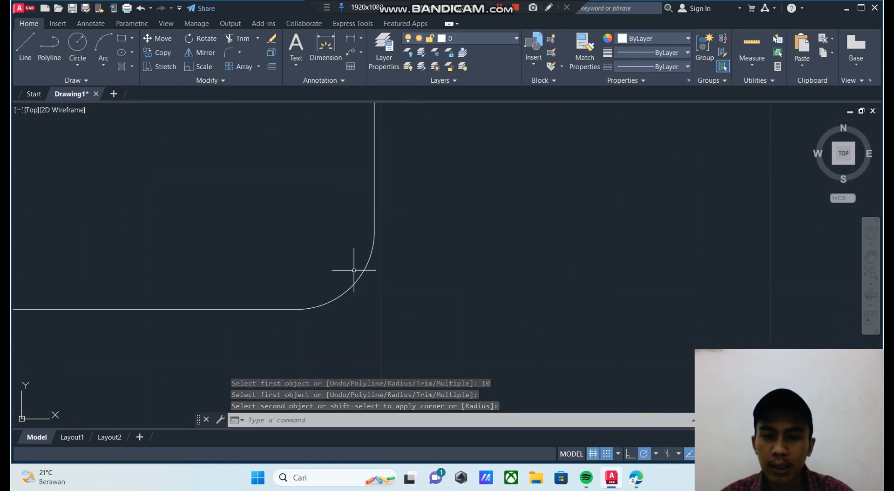
scroll(354, 270, "down", 5)
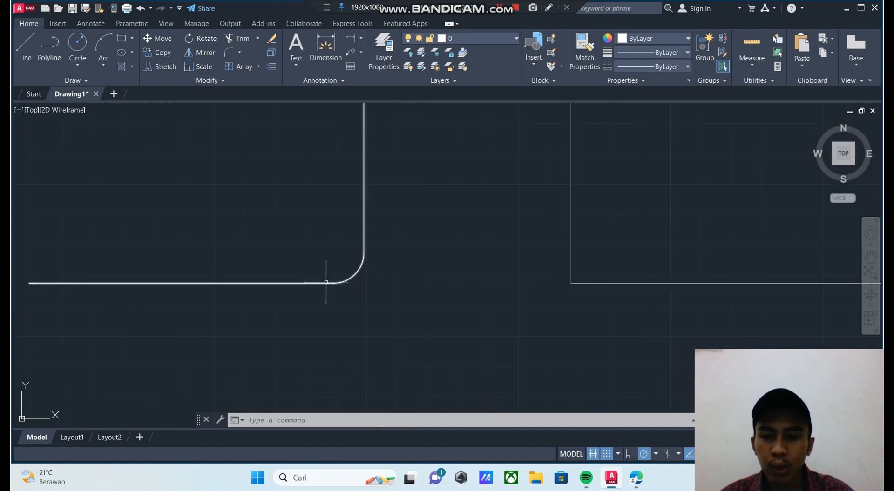
scroll(468, 236, "down", 1)
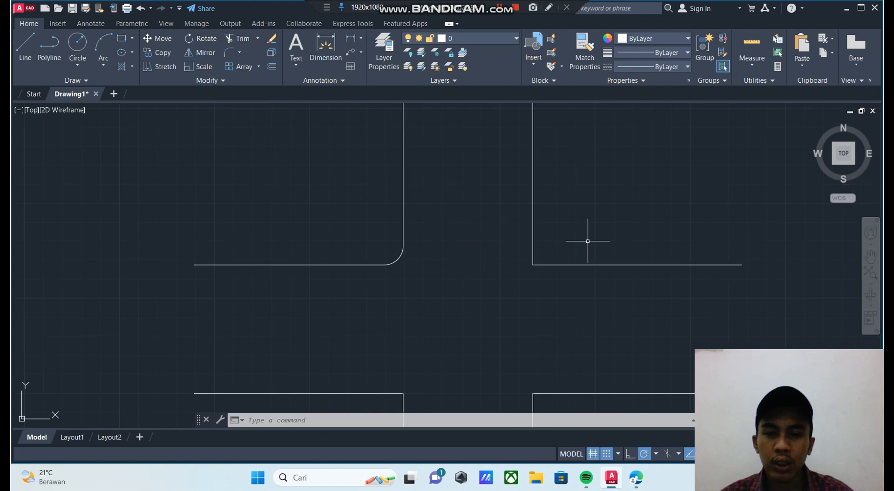
middle_click_drag(587, 241, 489, 273)
scroll(545, 233, "down", 4)
scroll(534, 229, "up", 2)
middle_click_drag(535, 229, 423, 241)
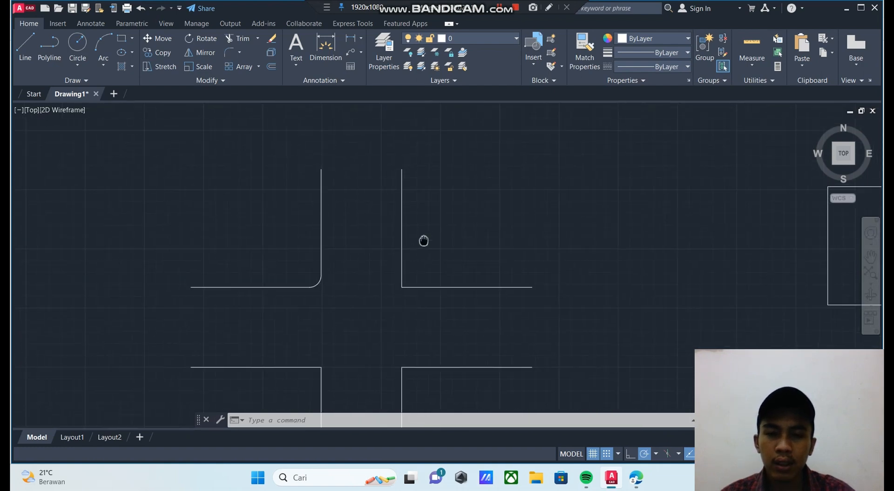
- Fillet the upper-right corner of the cross-shaped lines with a radius of 50
scroll(421, 244, "up", 2)
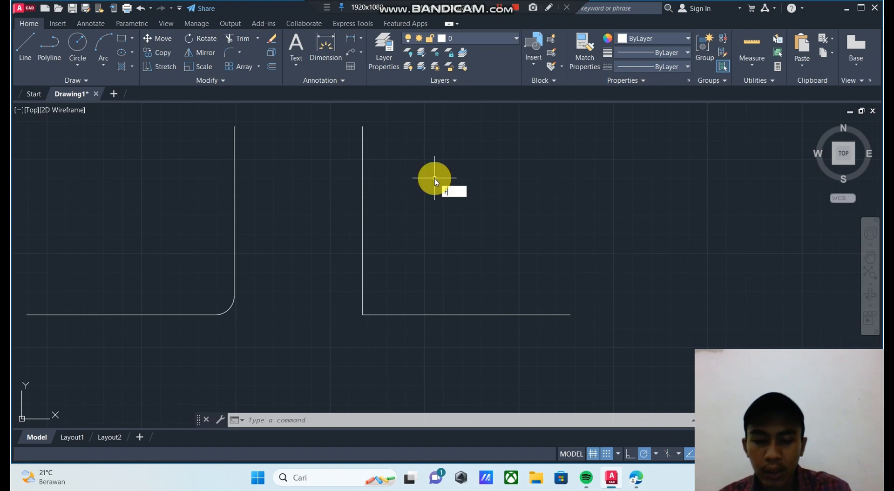
type("ILLET")
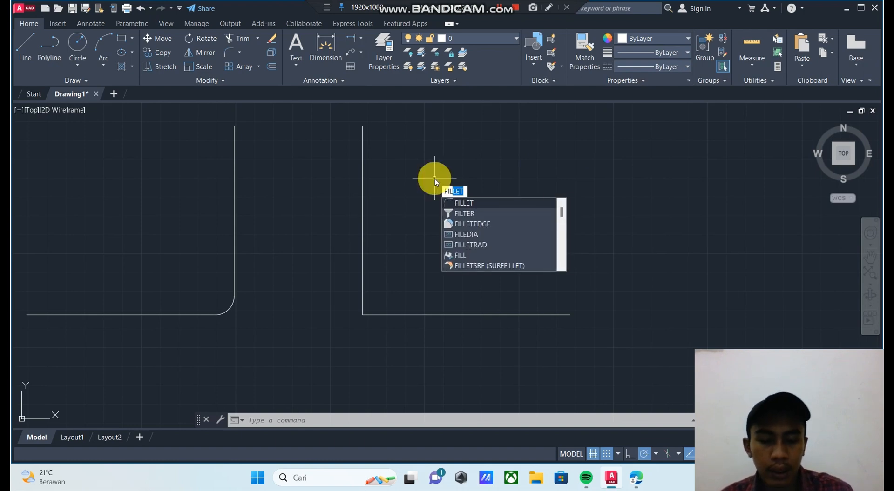
key("Return")
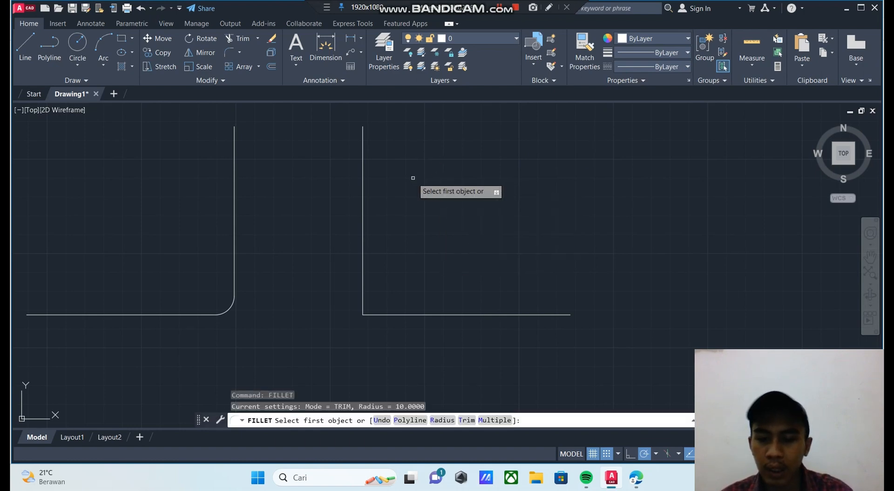
type("R")
key("Return")
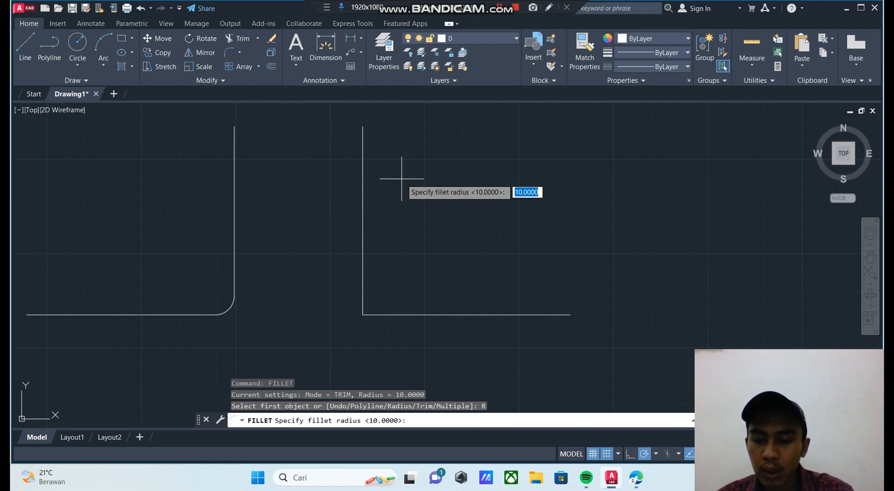
type("50")
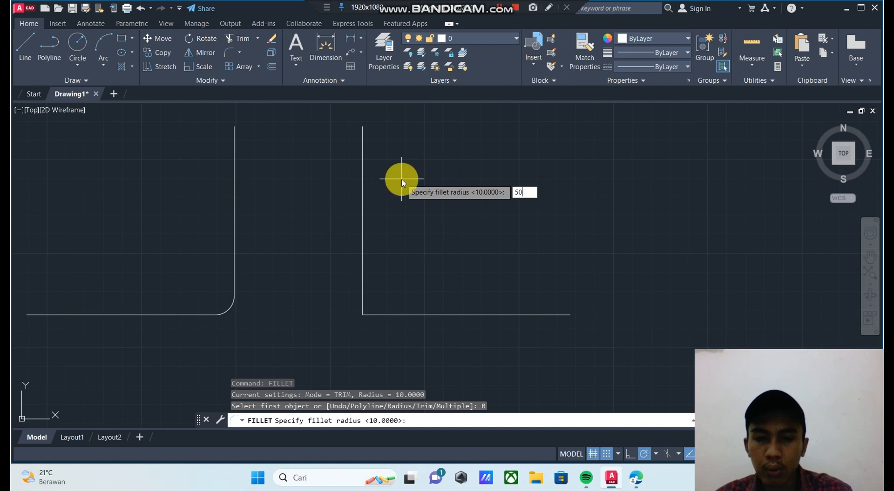
key("Return")
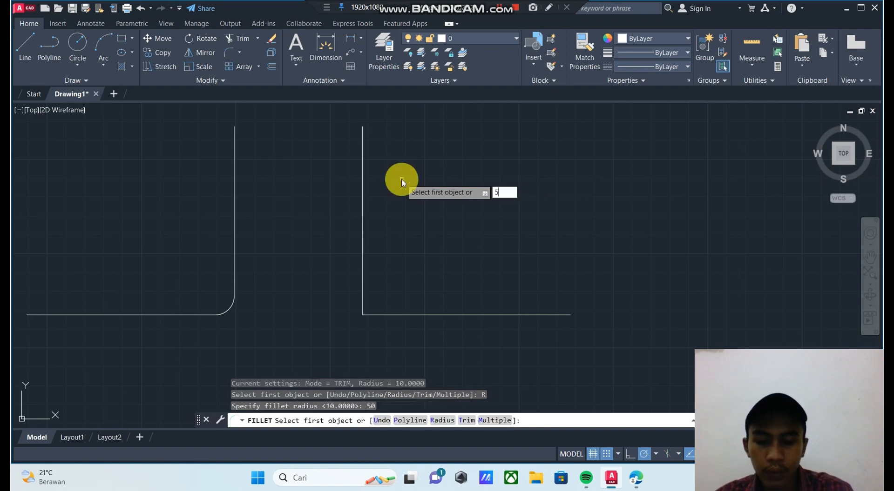
left_click(401, 179)
key("Return")
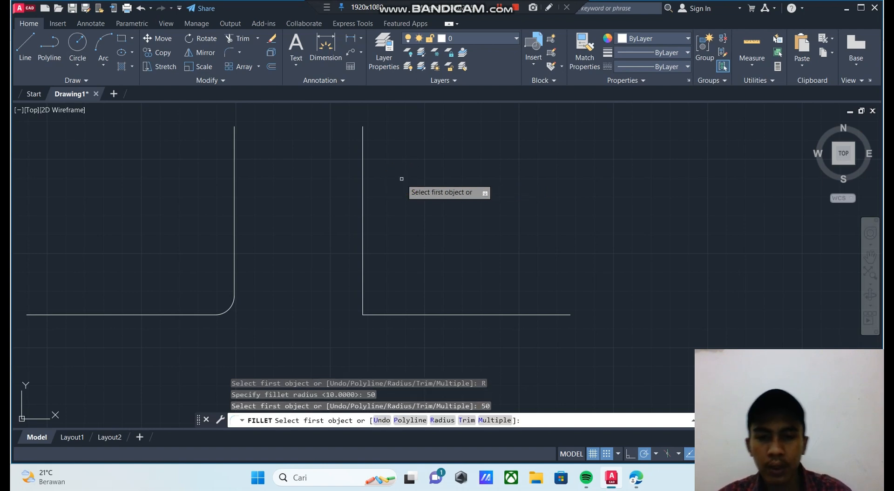
left_click(362, 175)
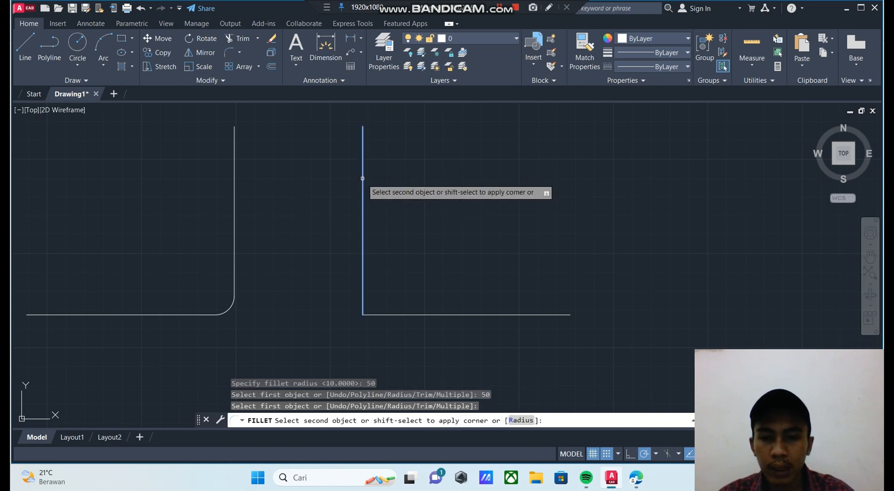
left_click(462, 315)
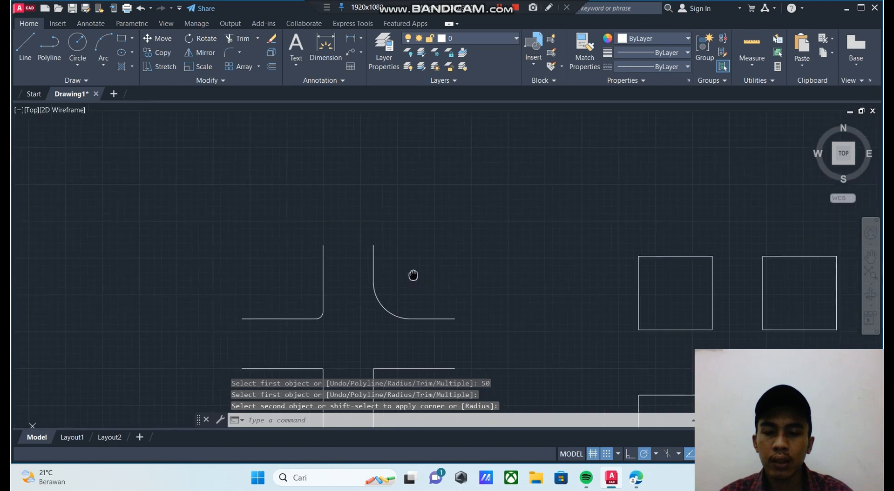
- Fillet the lower-left corner of the cross-shaped lines under the FILLET heading with a radius of 15
scroll(409, 293, "up", 4)
middle_click_drag(403, 299, 407, 250)
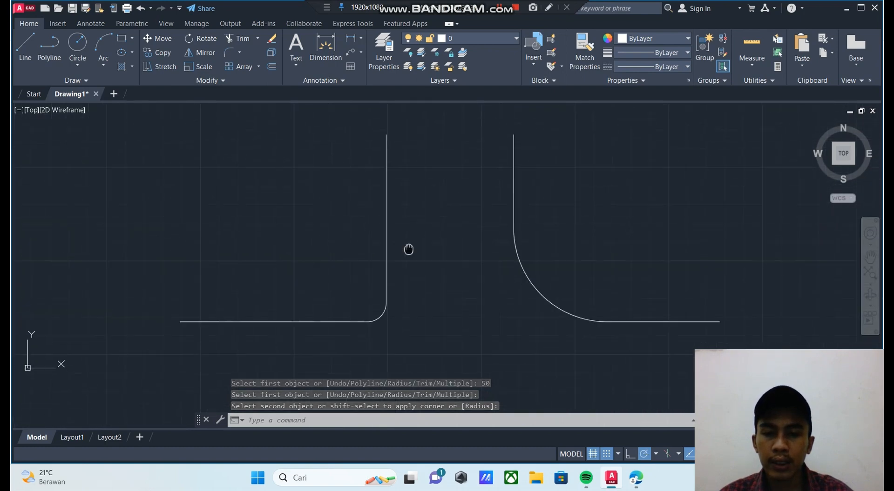
scroll(524, 237, "down", 2)
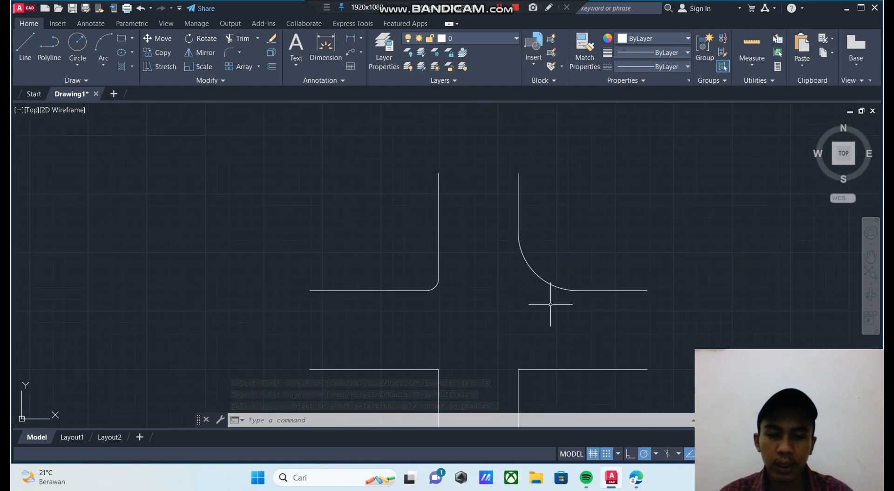
middle_click_drag(549, 304, 524, 235)
mouse_move(419, 295)
middle_mouse_down()
mouse_move(447, 274)
mouse_move(484, 213)
middle_mouse_up()
scroll(415, 292, "up", 4)
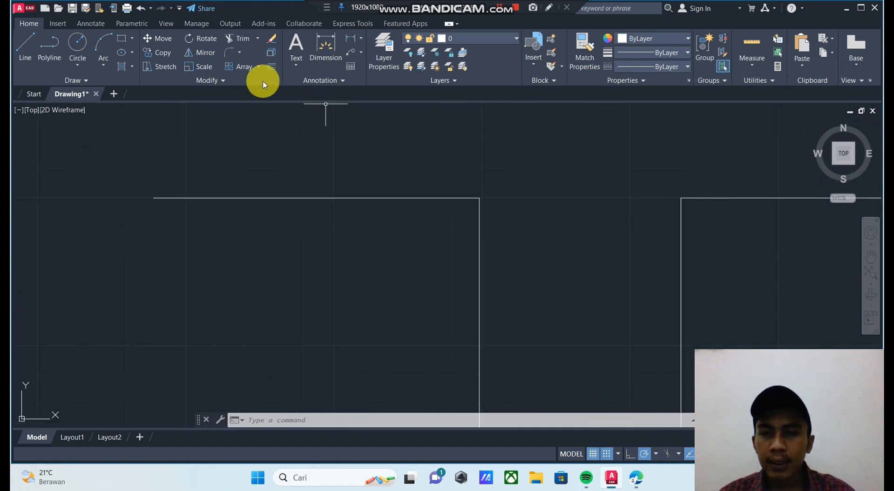
left_click(229, 52)
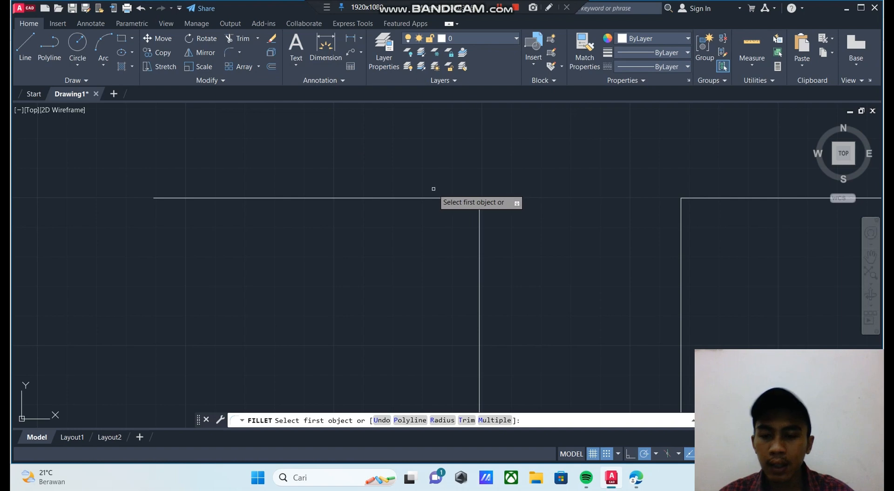
type("R")
key("Return")
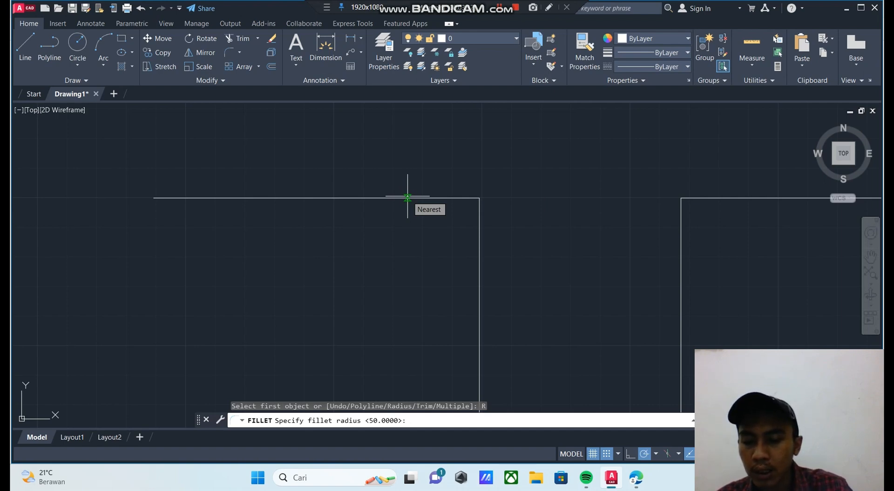
type("15")
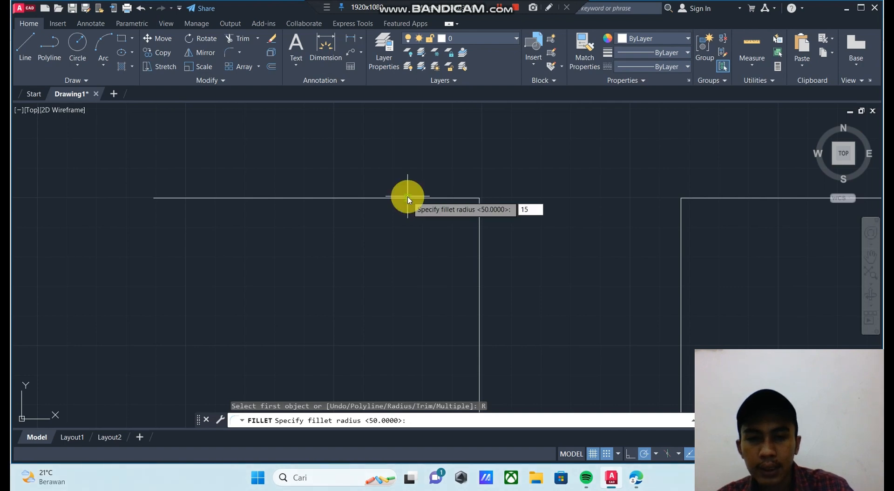
key("Return")
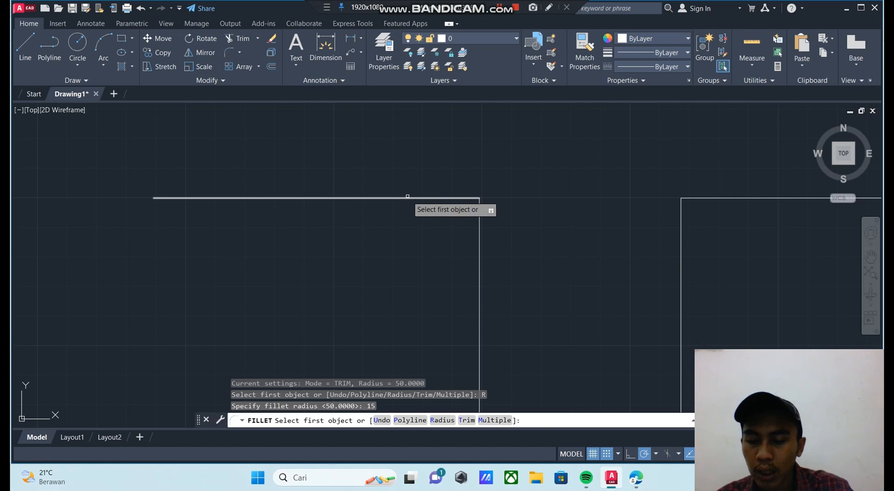
type("30")
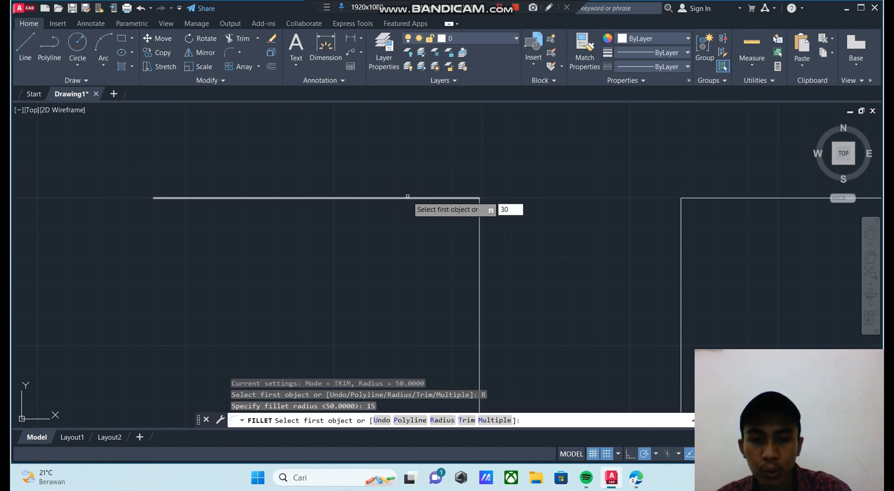
key("Return")
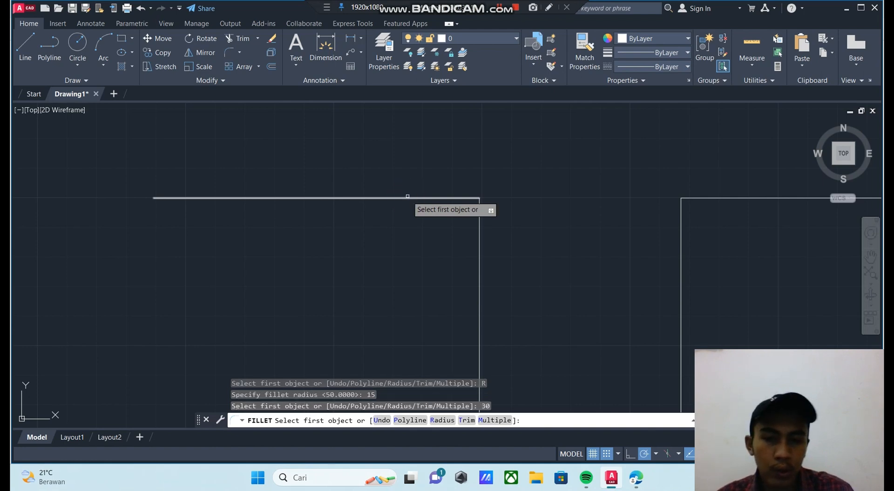
left_click(435, 198)
left_click(479, 254)
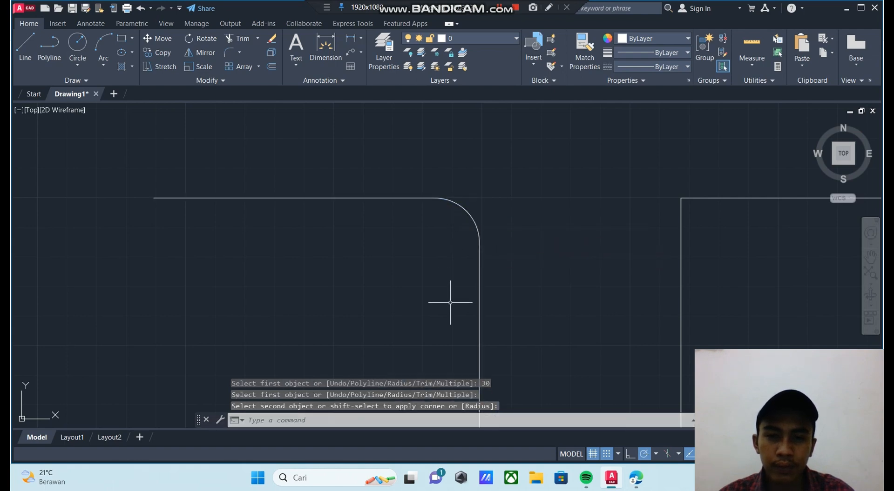
- Examine the rounded lower-left corner of the cross-shaped lines and compare it with the sharp lower-right corner
scroll(443, 204, "down", 4)
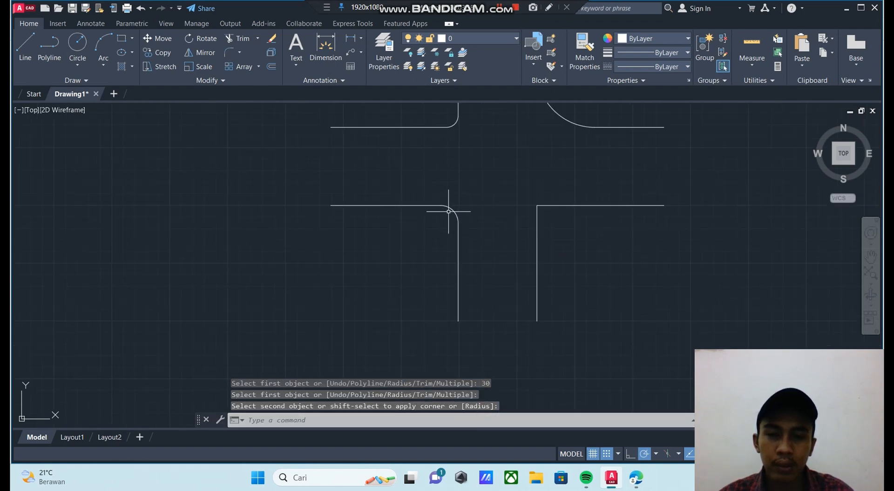
scroll(448, 211, "up", 4)
scroll(446, 205, "down", 4)
scroll(447, 205, "down", 4)
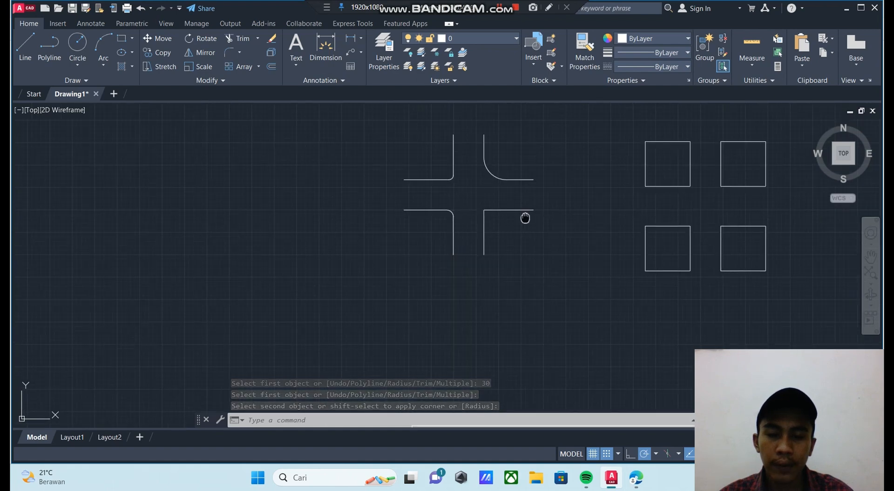
middle_click_drag(525, 218, 479, 223)
scroll(459, 225, "up", 8)
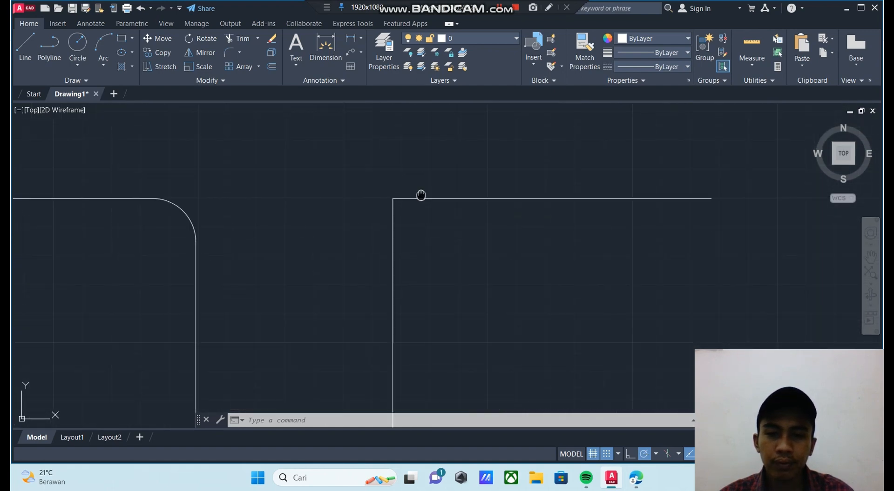
middle_click_drag(421, 195, 431, 227)
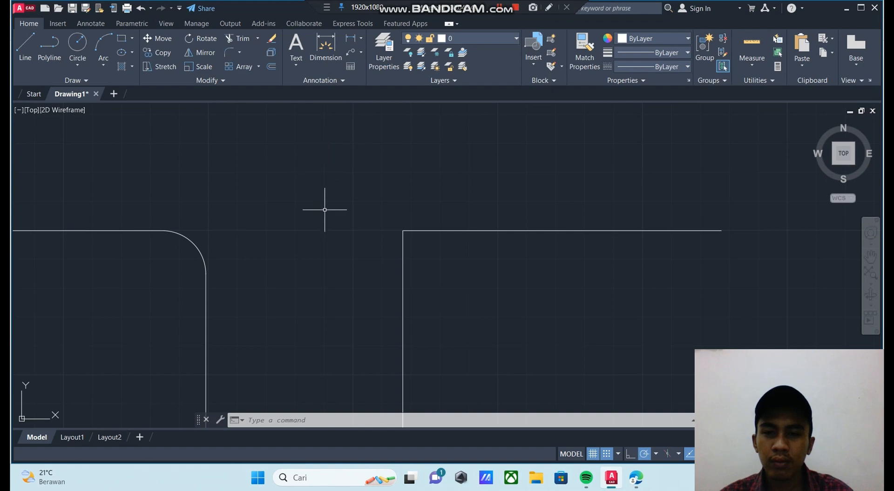
- Copy the rounded lower-left corner lines of the cross, taking the lower end of the fillet arc as base point
scroll(328, 209, "down", 5)
middle_click_drag(306, 178, 307, 183)
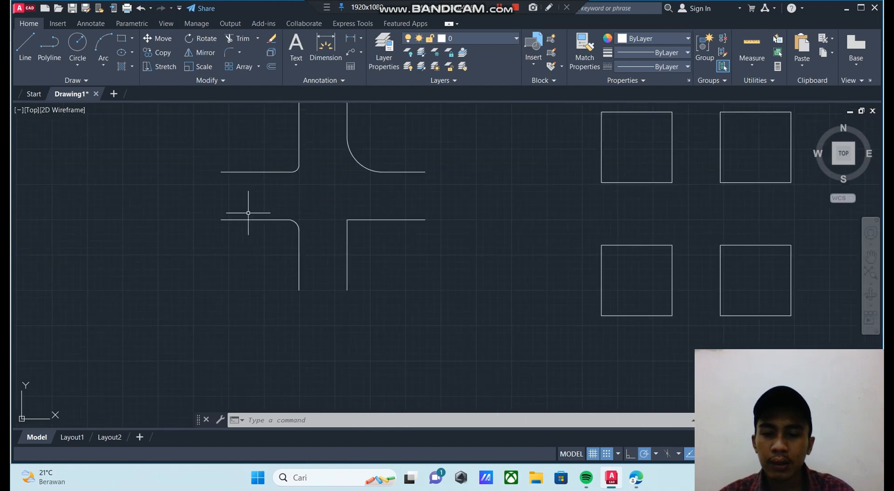
left_click(206, 209)
left_click(331, 302)
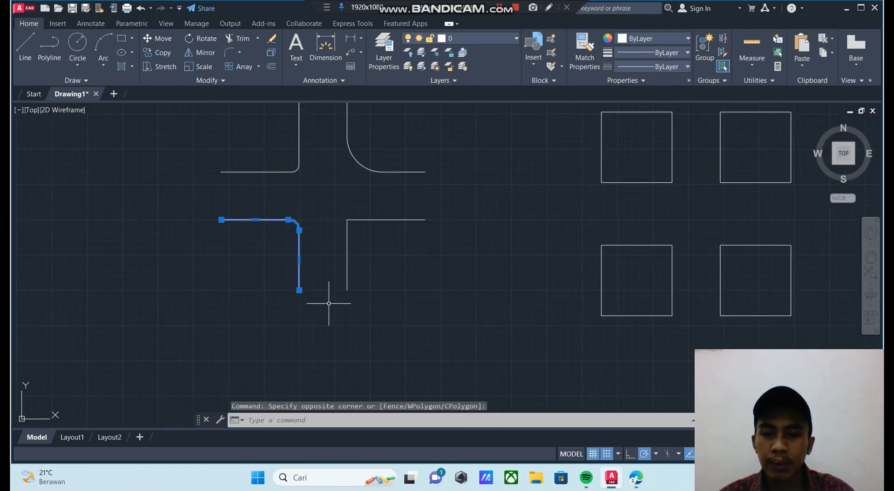
right_click(328, 303)
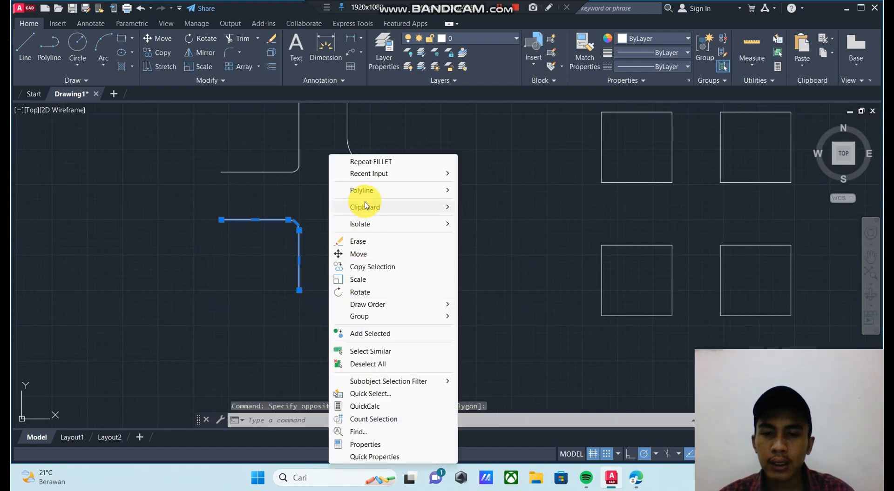
left_click(346, 266)
left_click(299, 230)
scroll(266, 224, "down", 4)
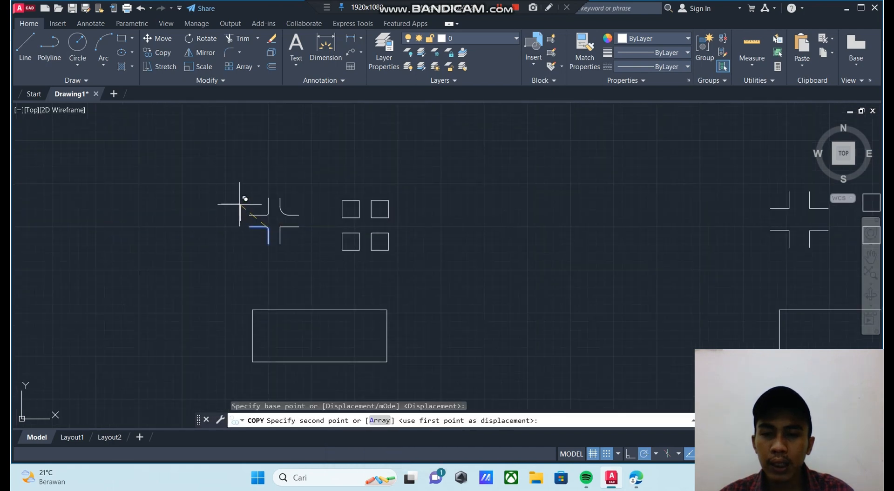
- Place a copy of the cross's lower-left filleted corner in the empty space above the original cross
middle_click_drag(239, 203, 248, 240)
left_click(273, 176)
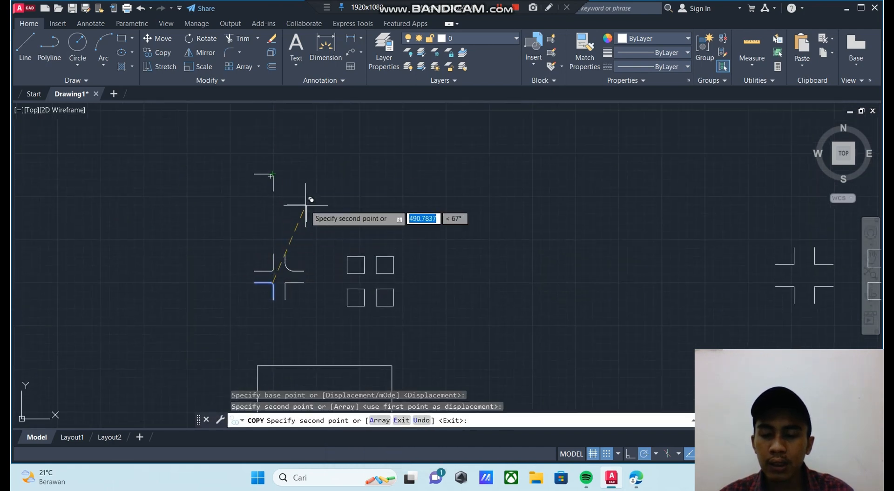
key("Escape")
- Mirror the copied rounded corner across a vertical line just to its right, keeping the source object
scroll(270, 195, "up", 4)
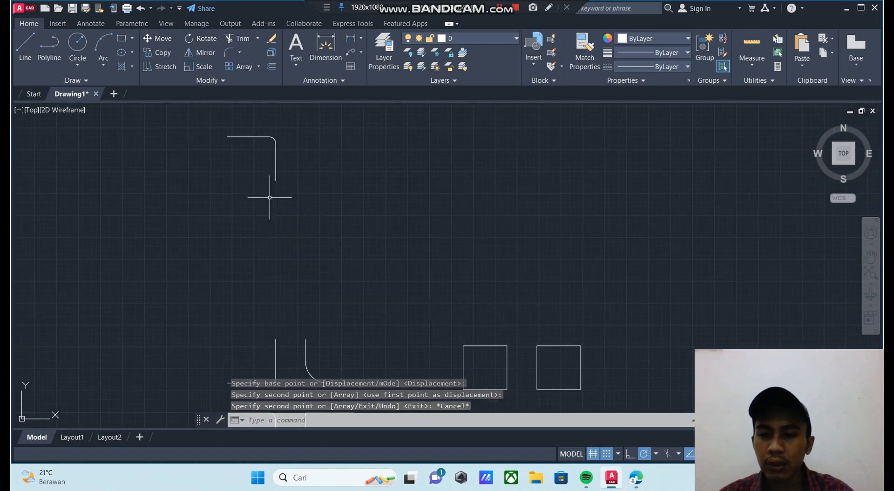
middle_click_drag(271, 179, 285, 238)
left_click(225, 175)
left_click(327, 264)
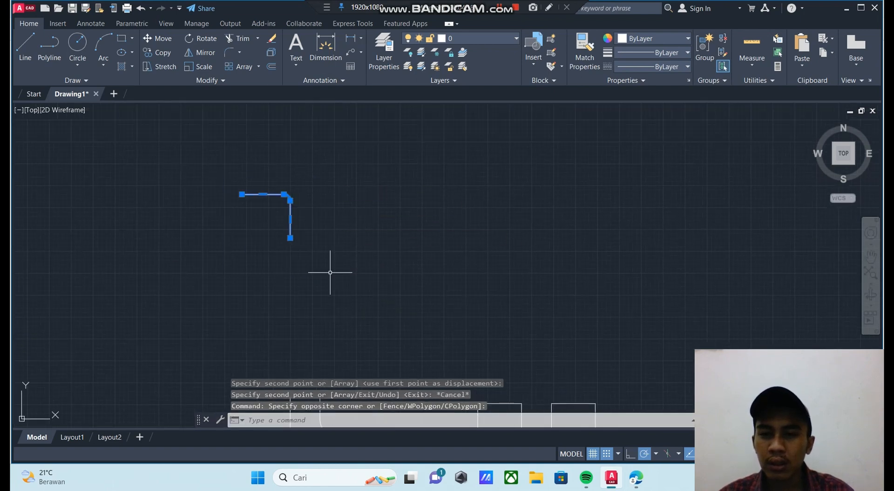
right_click(329, 268)
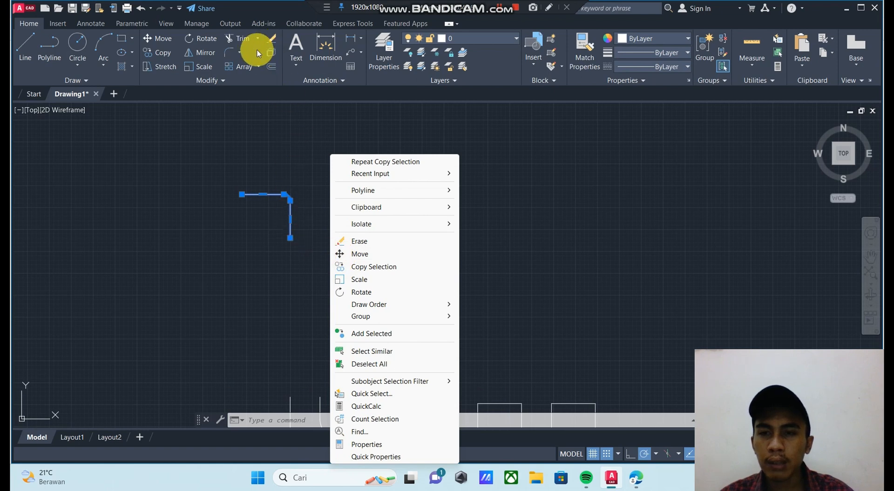
left_click(190, 54)
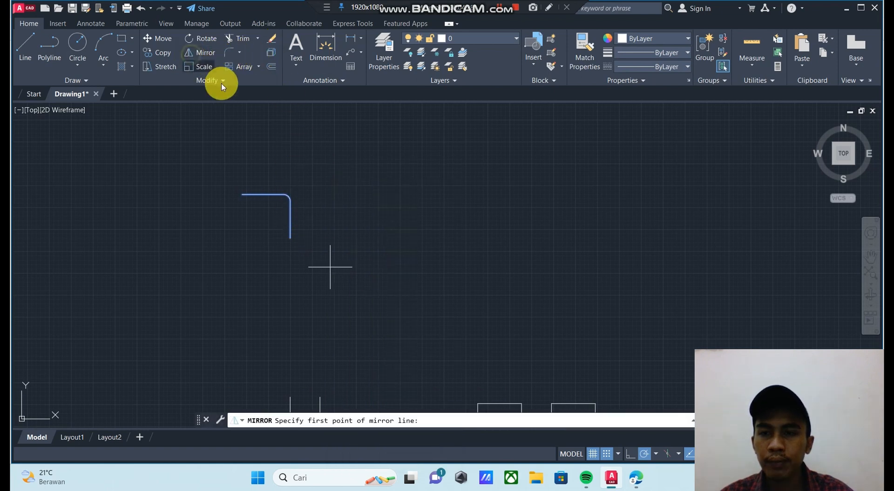
left_click(310, 195)
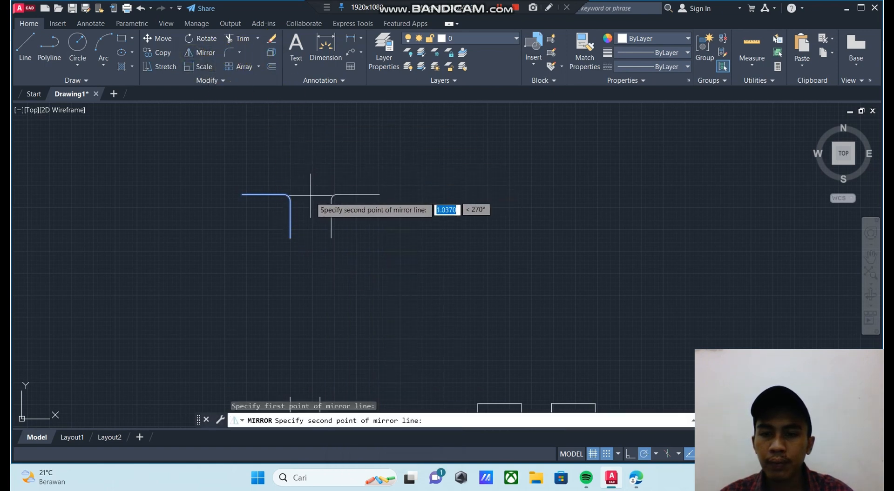
left_click(311, 235)
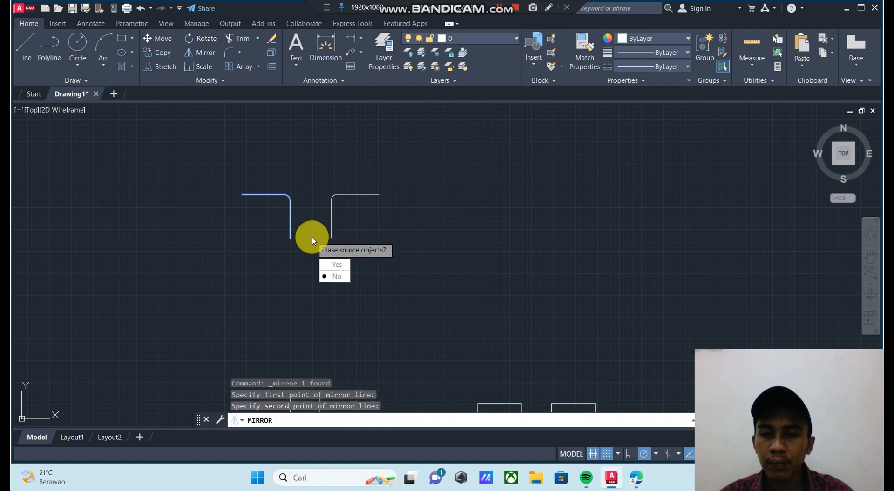
key("Return")
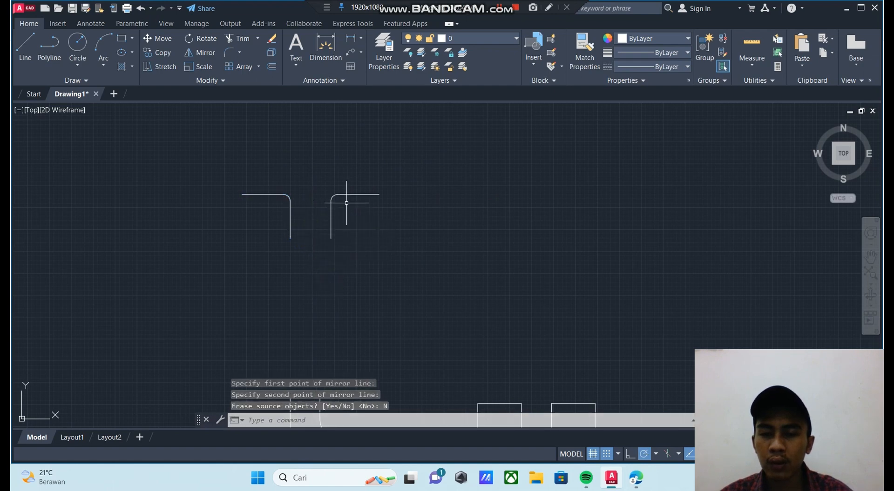
left_click(214, 167)
left_click(394, 269)
right_click(409, 239)
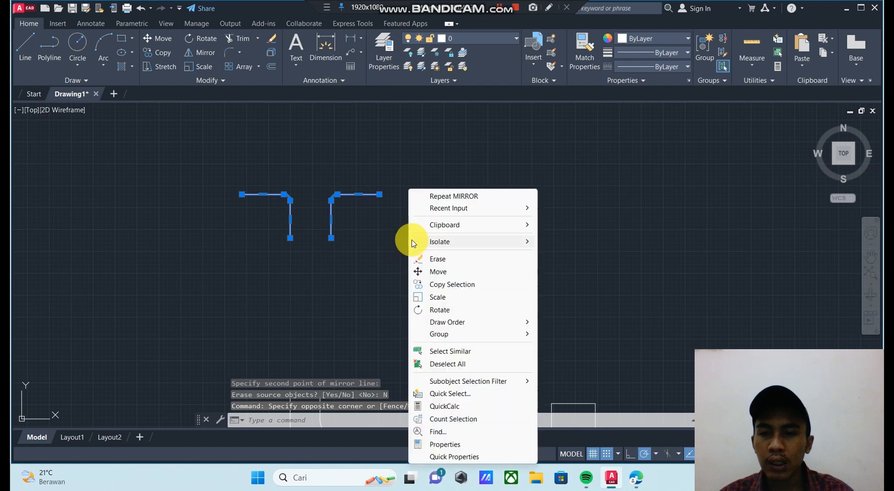
left_click(421, 285)
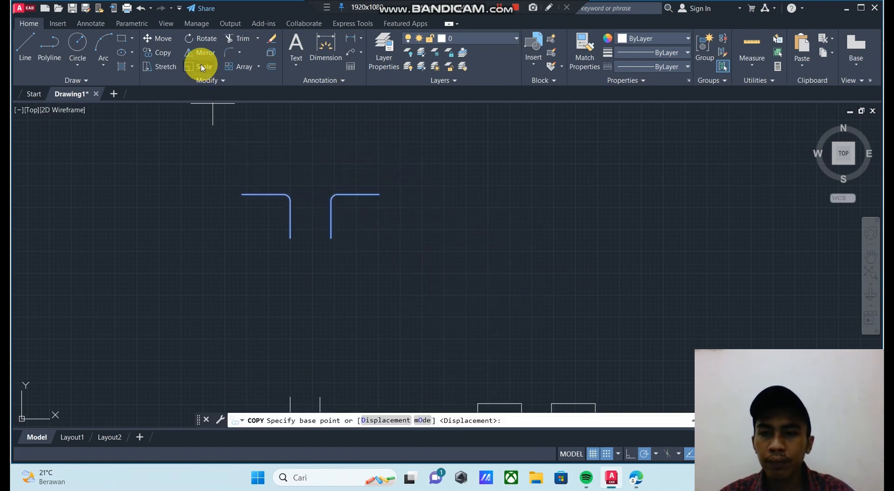
key("Escape")
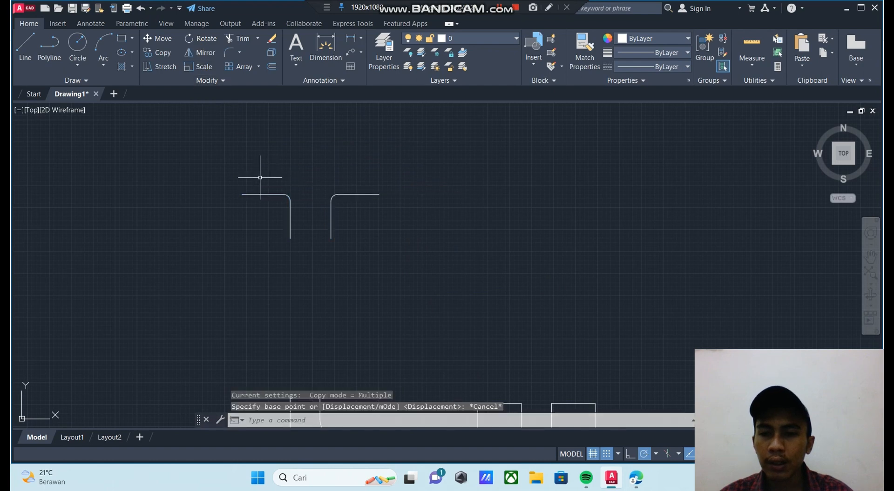
- Mirror both rounded corners across a horizontal line just above them, keeping the source objects, to form a four-way crossing
left_click(228, 178)
left_click(447, 264)
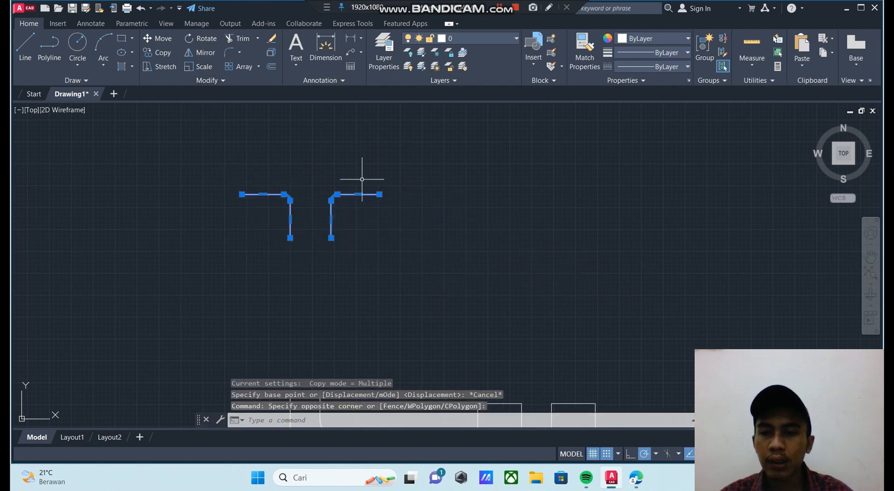
left_click(189, 57)
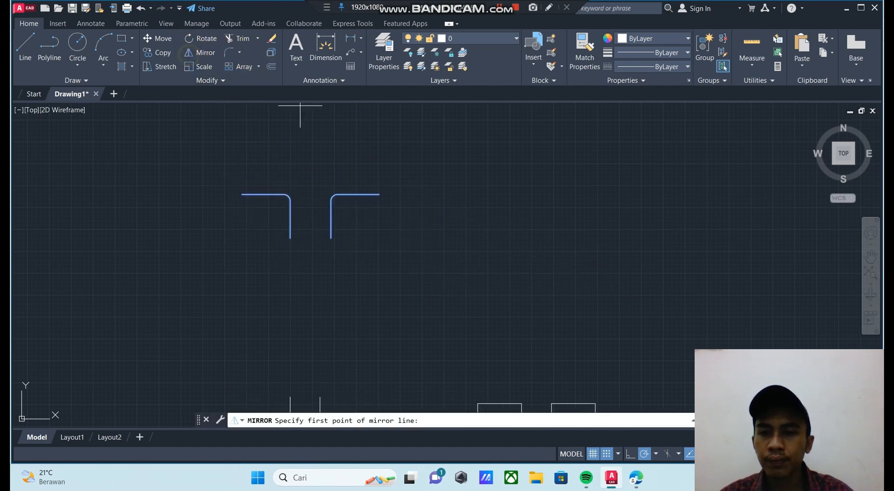
left_click(244, 172)
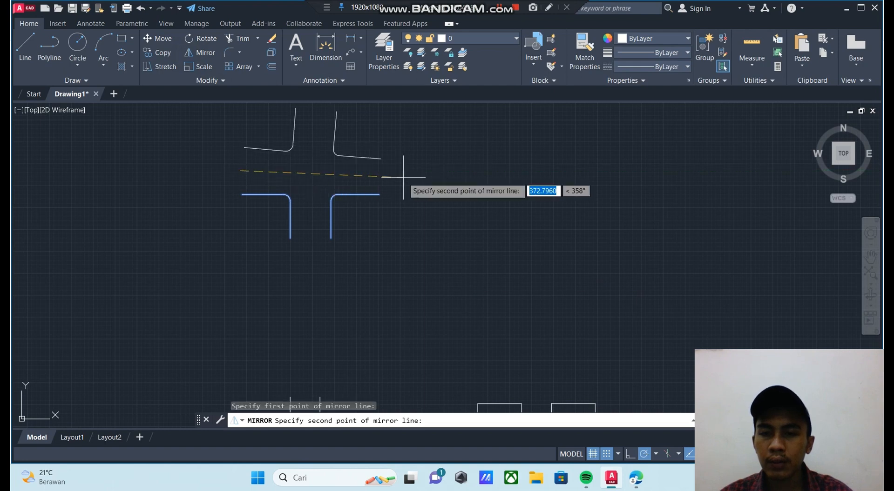
left_click(376, 171)
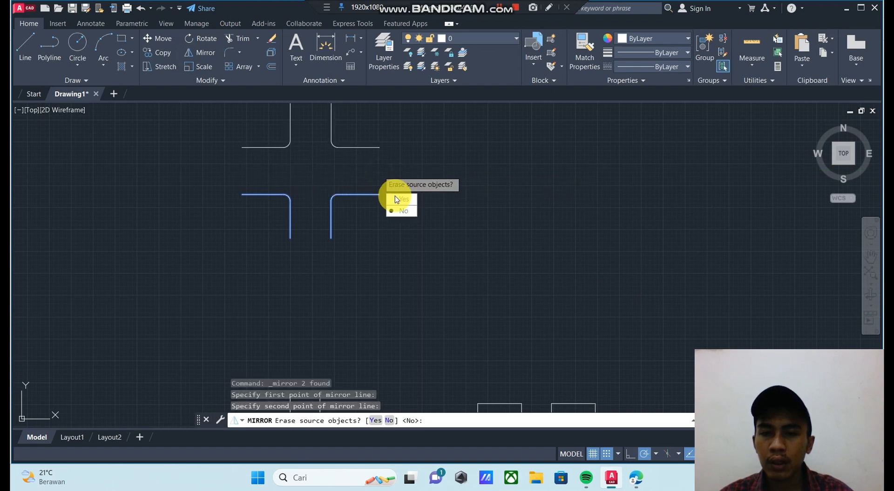
left_click(405, 211)
- Examine the rounded crossing, the CHAMFER heading and the unmodified corner lines, squares and rectangle below that heading
scroll(284, 160, "down", 3)
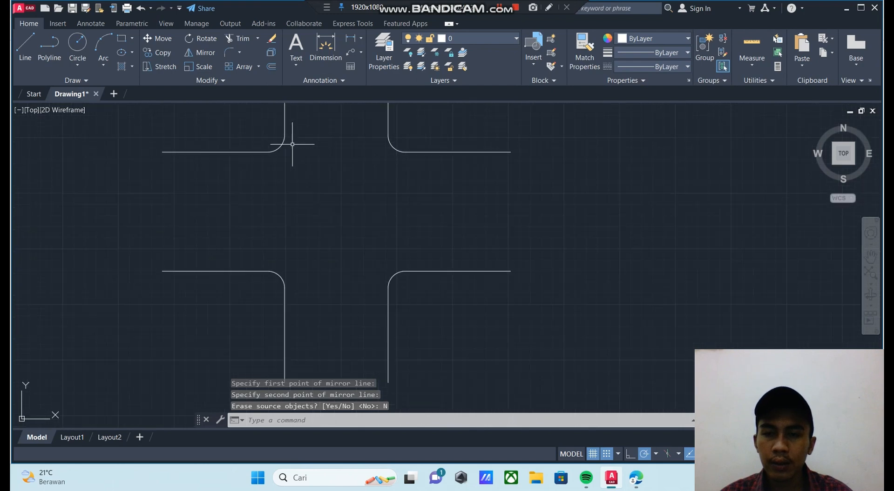
middle_click_drag(293, 135, 305, 162)
scroll(319, 200, "up", 6)
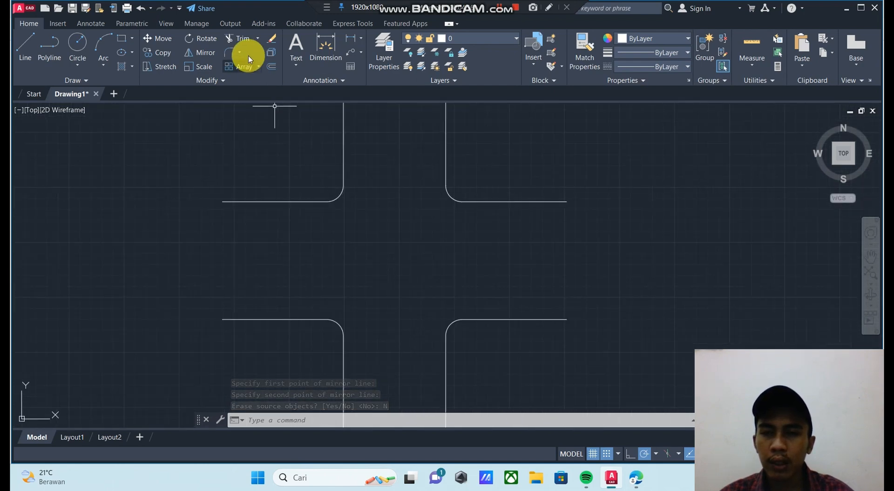
scroll(385, 192, "down", 10)
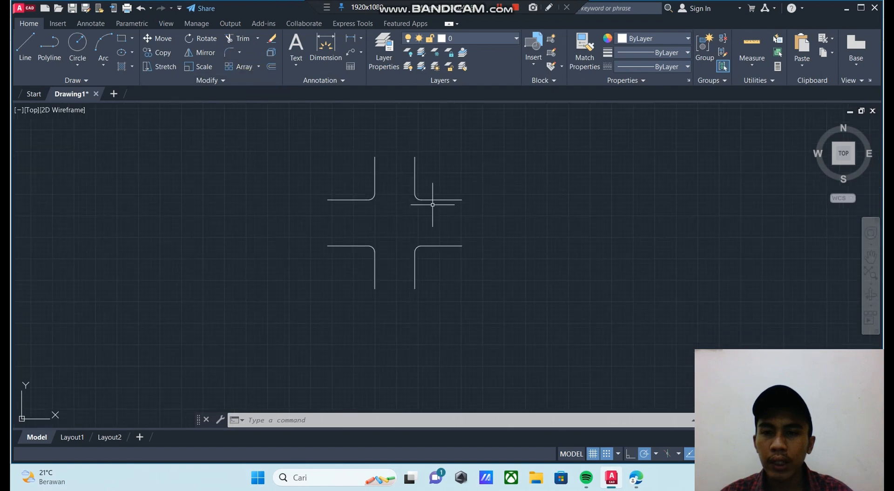
middle_click_drag(571, 233, 415, 240)
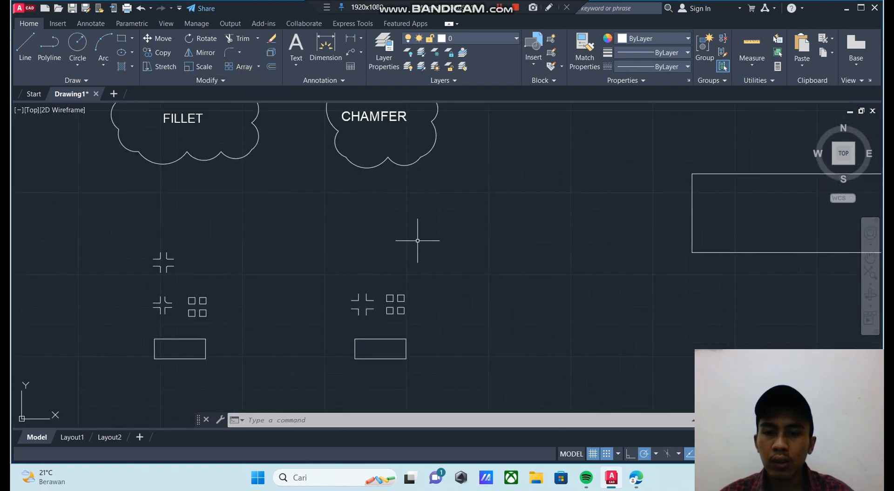
middle_click_drag(372, 110, 381, 255)
scroll(375, 248, "up", 5)
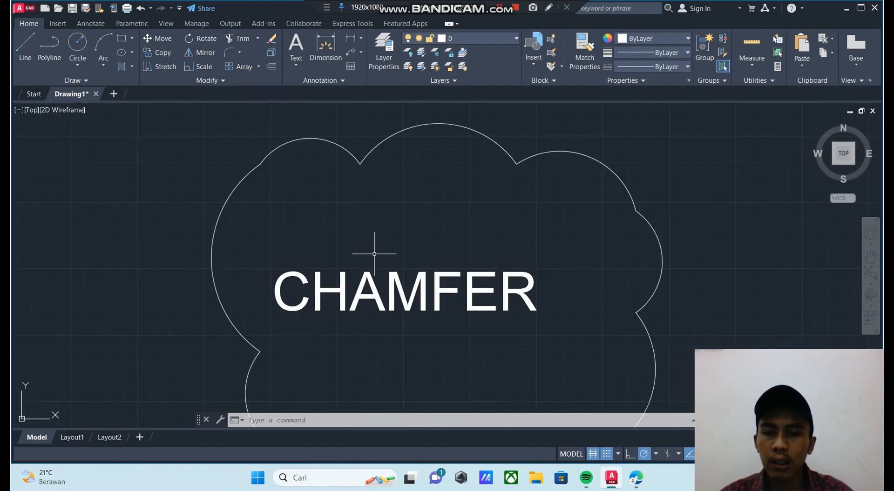
scroll(423, 344, "down", 4)
middle_click_drag(425, 359, 391, 156)
scroll(393, 255, "down", 5)
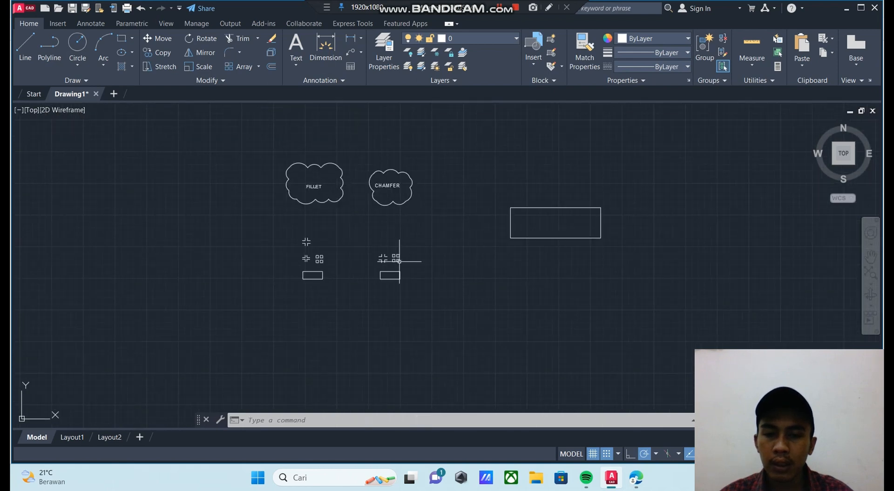
scroll(383, 255, "up", 3)
middle_click_drag(380, 279, 380, 226)
scroll(380, 220, "up", 3)
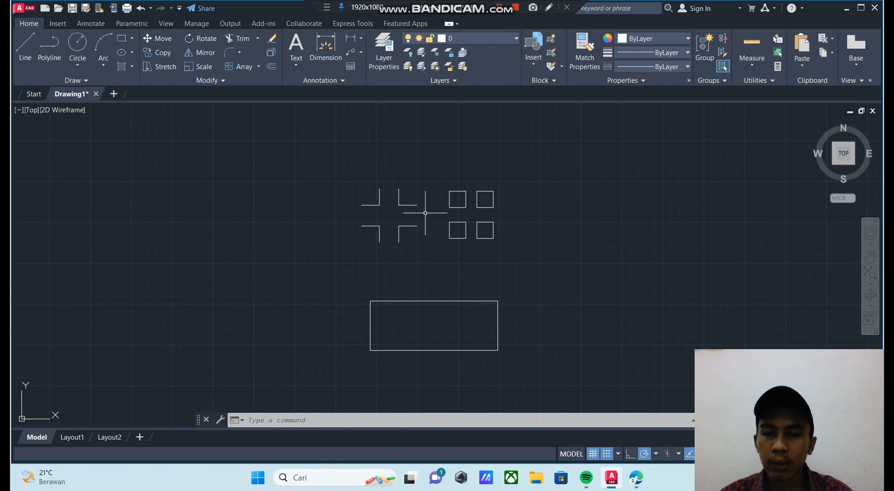
scroll(370, 169, "down", 4)
middle_click_drag(383, 132, 385, 233)
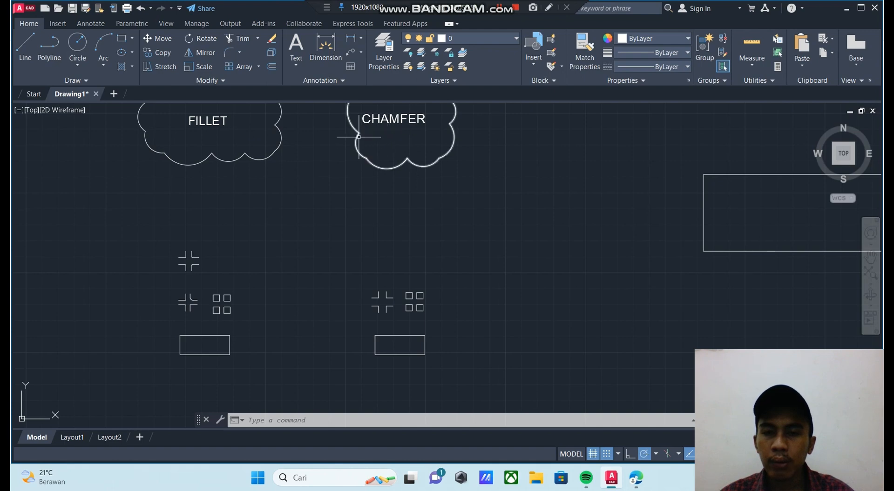
scroll(356, 294, "up", 5)
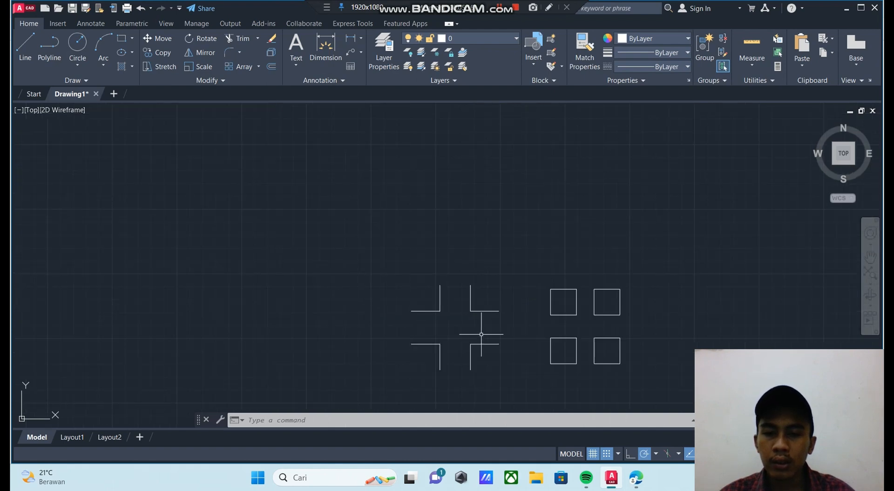
middle_click_drag(481, 335, 403, 277)
scroll(358, 246, "up", 2)
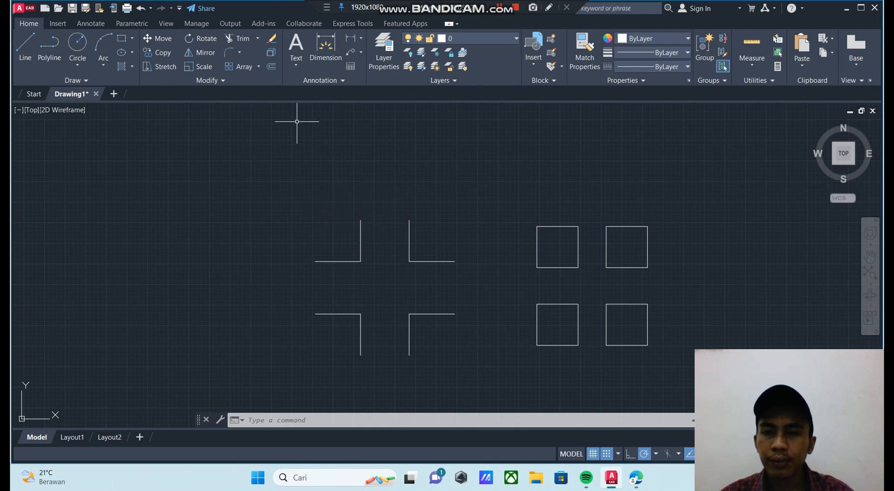
left_click(238, 52)
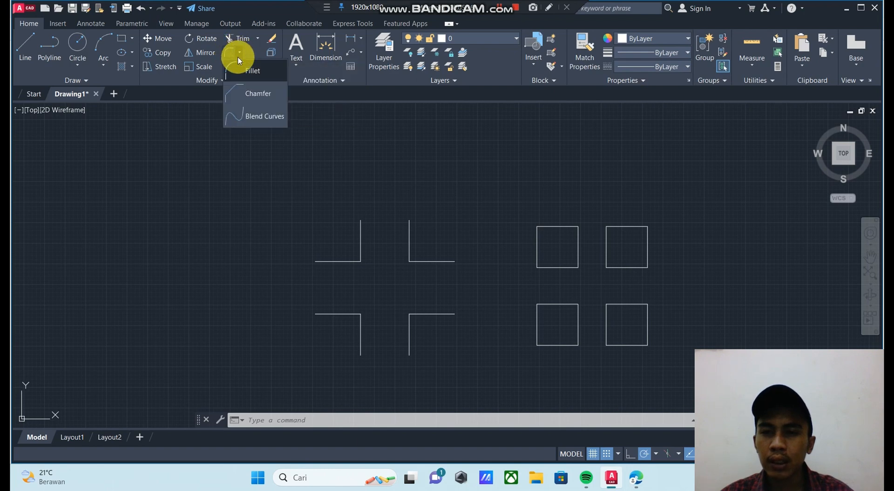
left_click(252, 93)
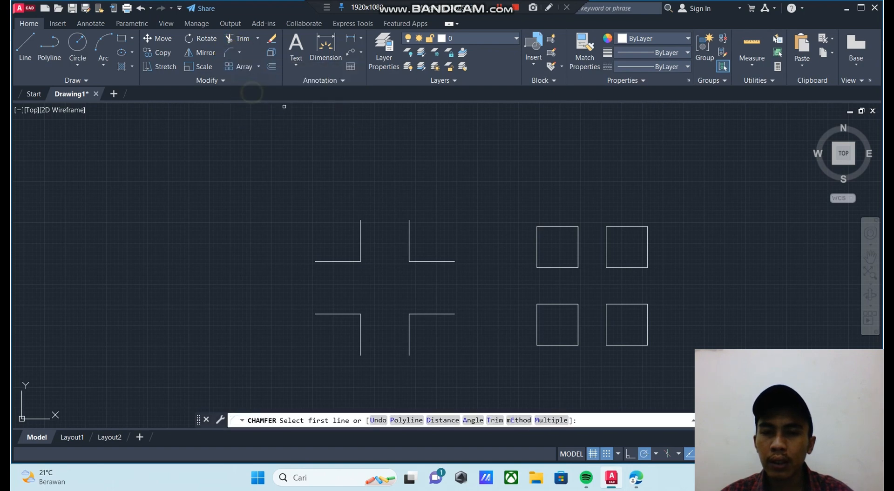
left_click(242, 58)
left_click(245, 88)
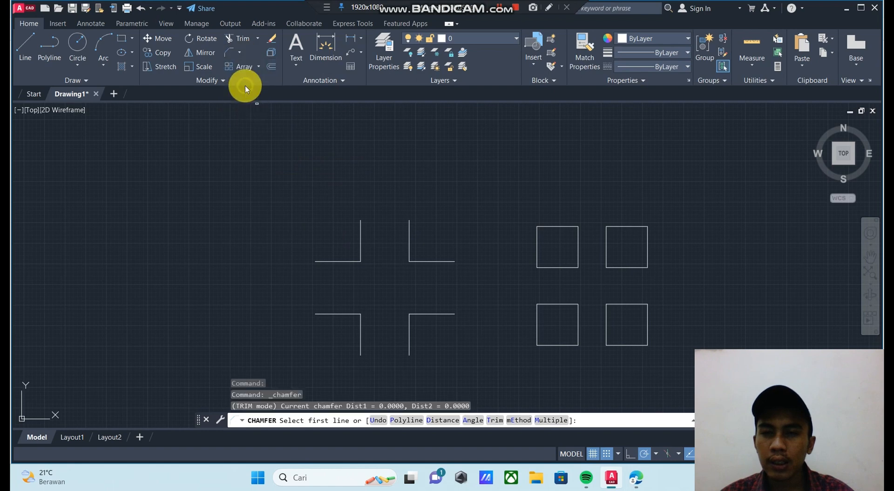
scroll(341, 214, "up", 4)
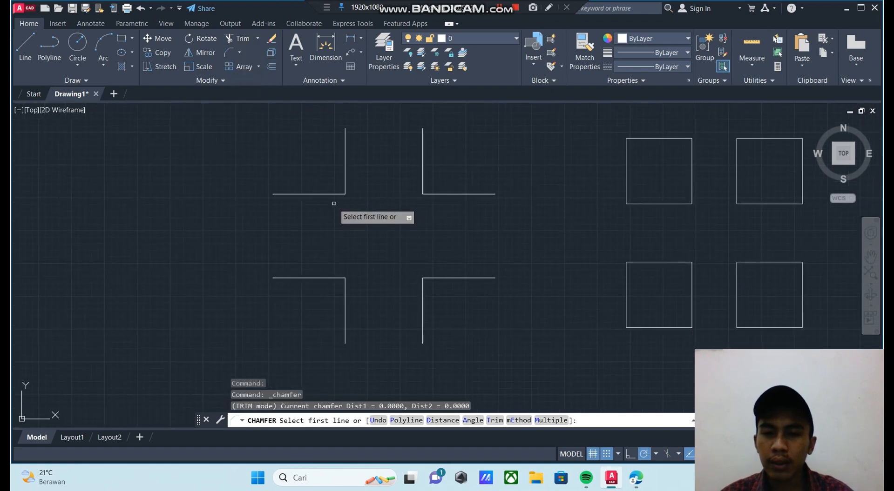
middle_click_drag(340, 179, 346, 193)
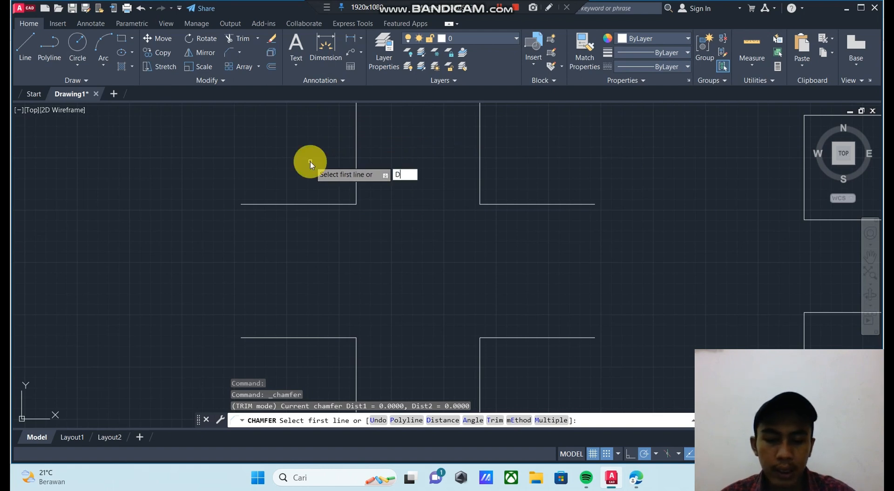
key("Return")
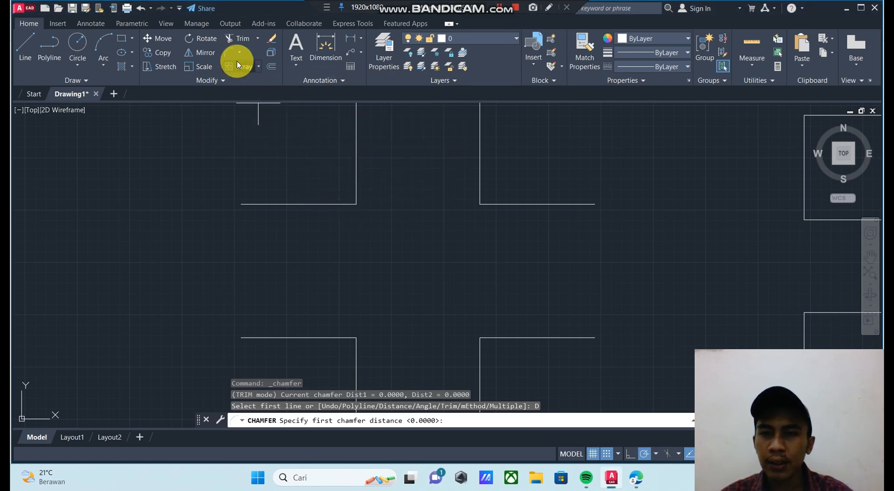
left_click(229, 50)
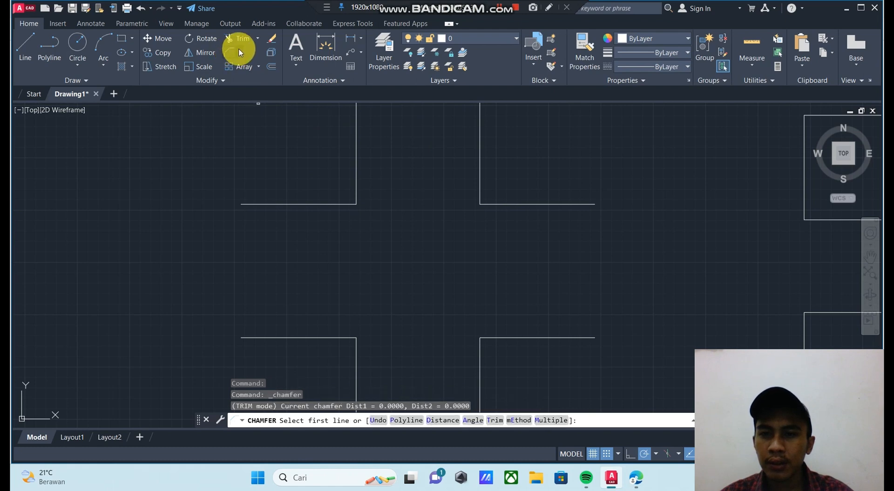
- Chamfer the upper-left corner of the open crossing with both chamfer distances set to 20
left_click(238, 52)
left_click(244, 92)
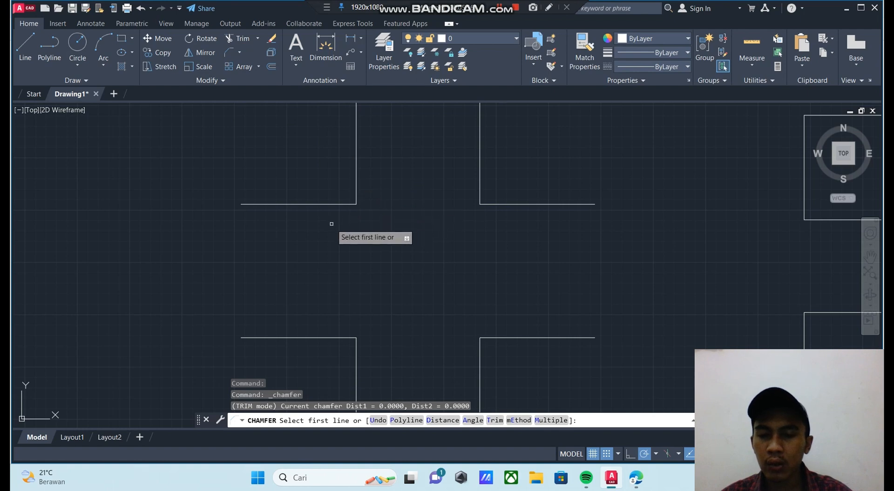
type("d")
key("Return")
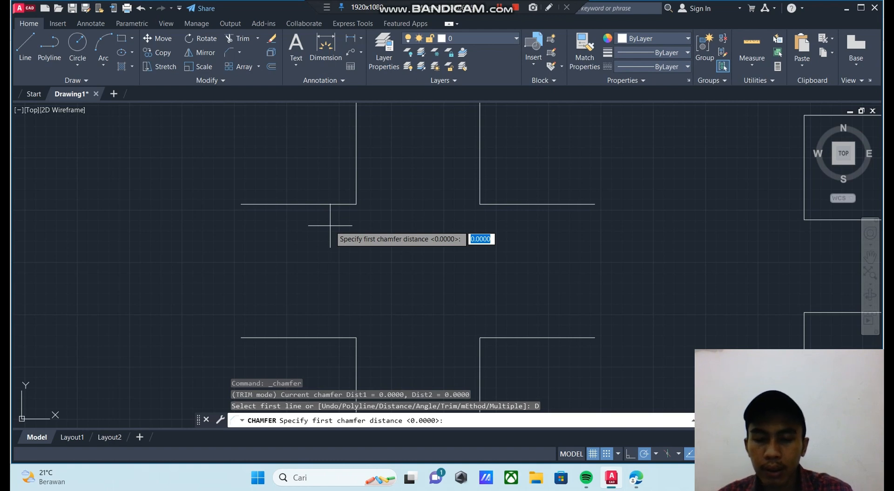
key("Return")
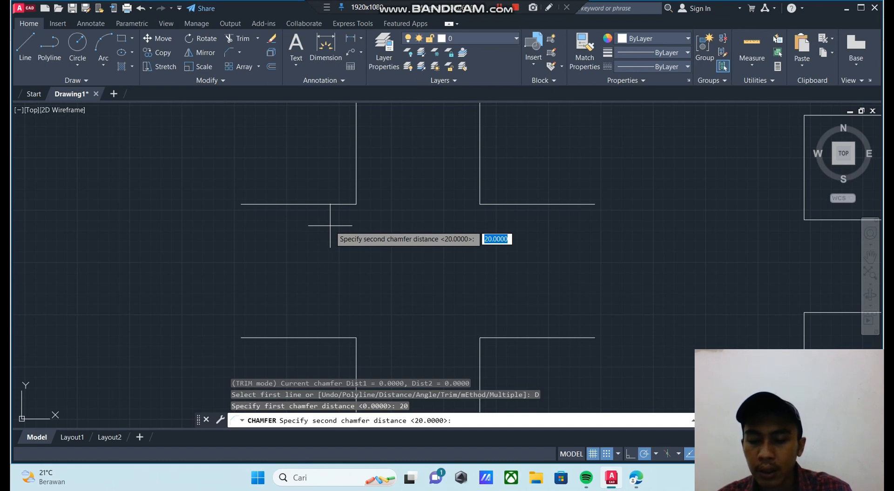
type("20")
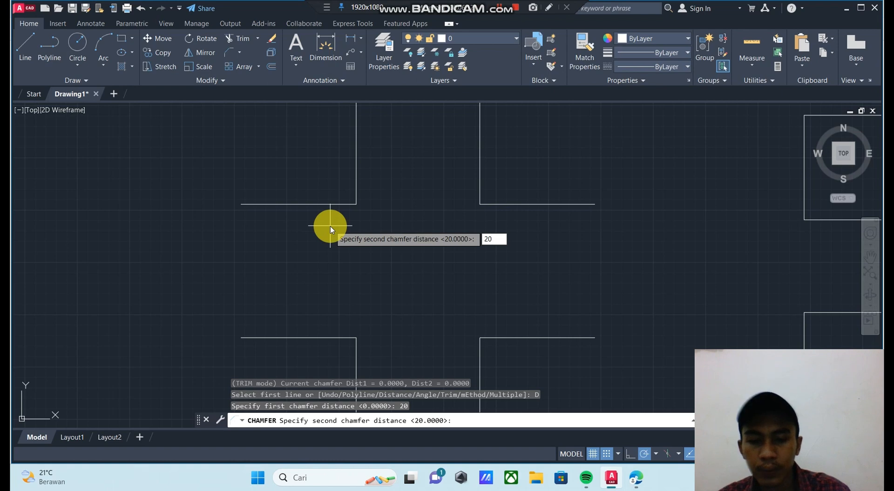
key("Return")
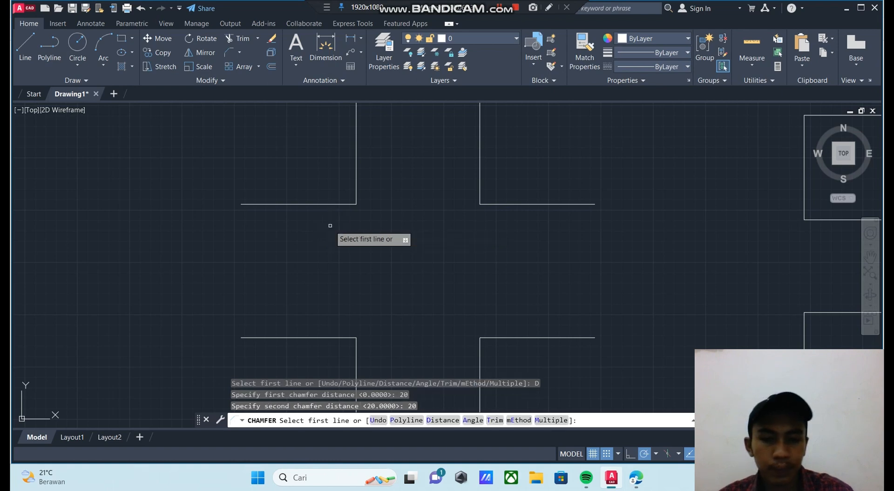
left_click(356, 178)
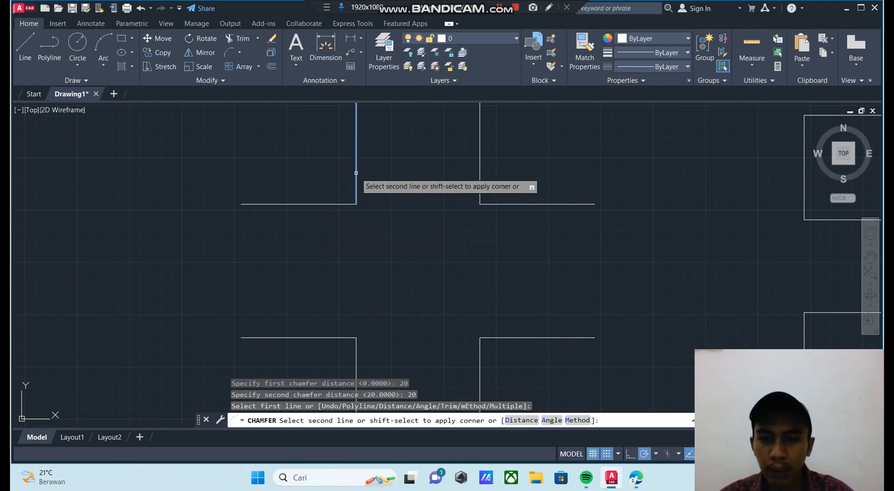
left_click(324, 204)
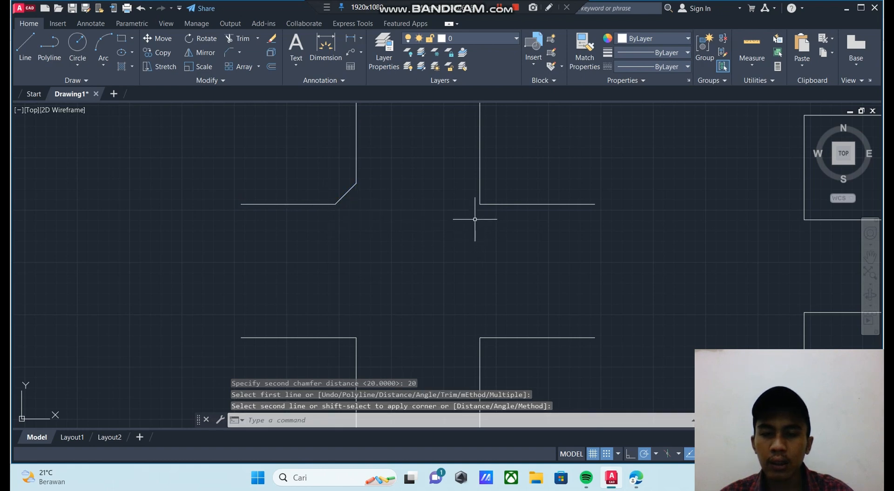
middle_click_drag(475, 210, 451, 239)
middle_click_drag(487, 222, 440, 218)
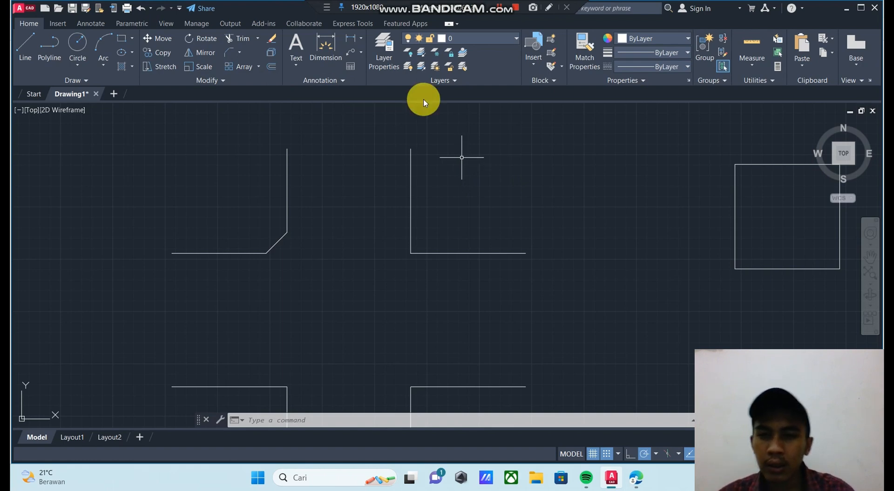
left_click(237, 50)
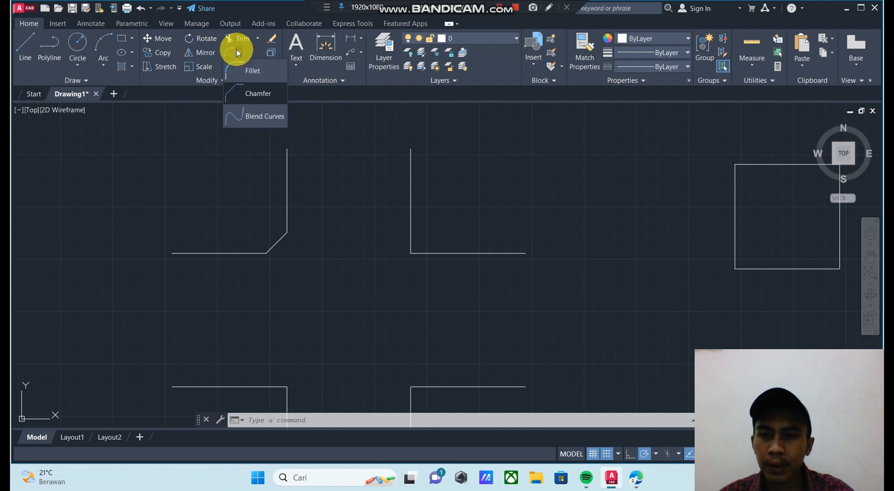
left_click(363, 188)
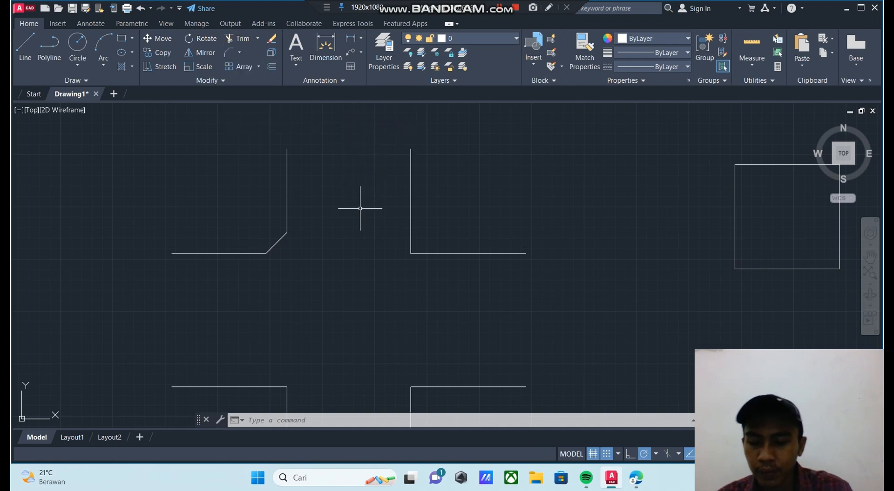
type("CAH")
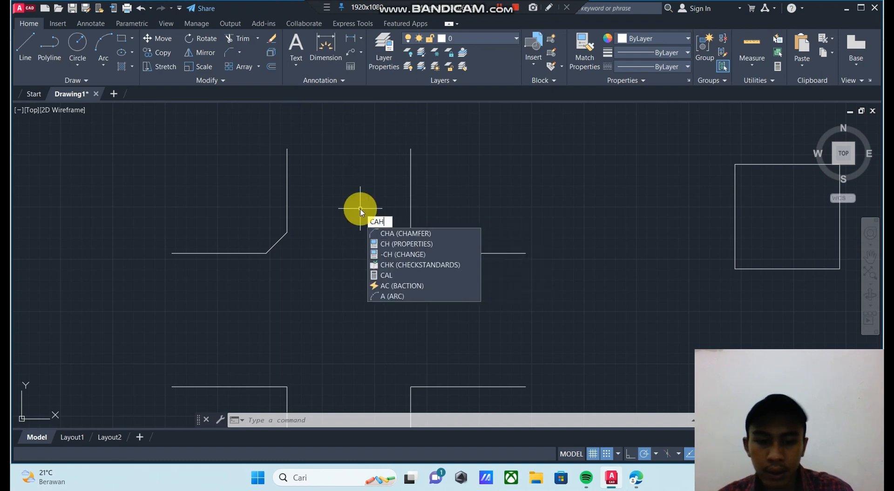
key("Return")
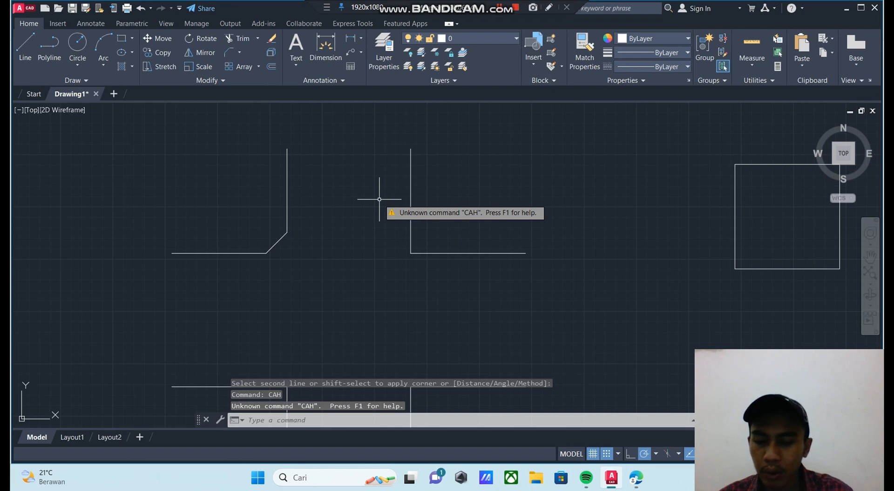
type("d")
key("Return")
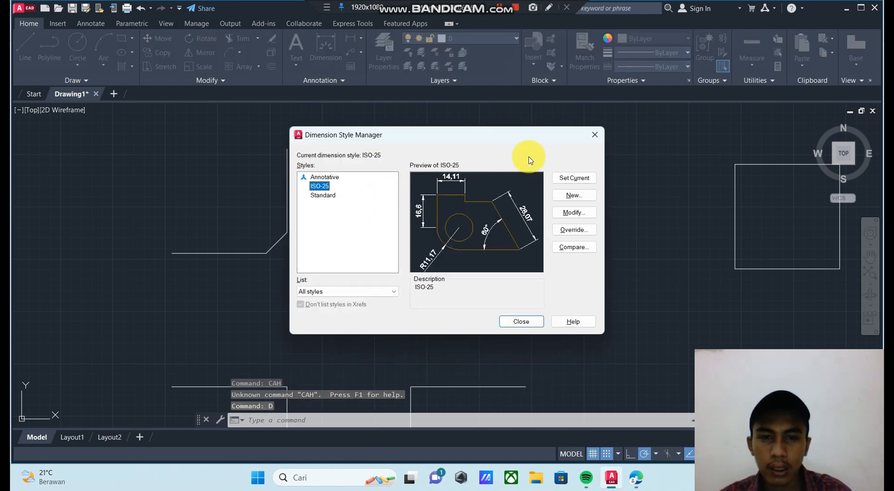
left_click(595, 134)
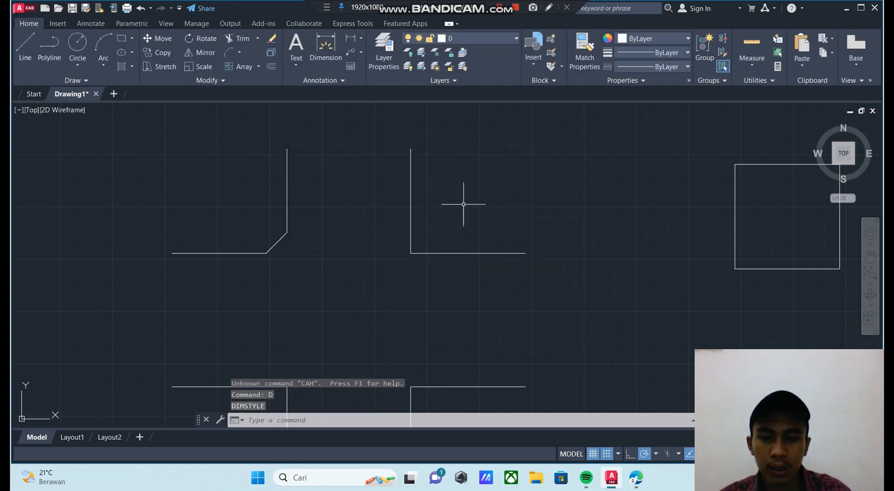
- Chamfer the upper-right corner of the crossing with distances of 50 on its vertical line and 40 on its horizontal line
left_click(236, 55)
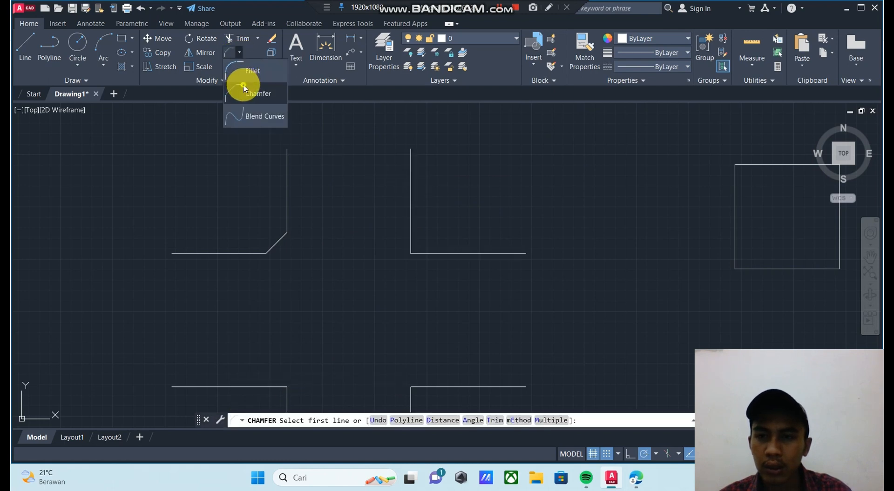
left_click(246, 91)
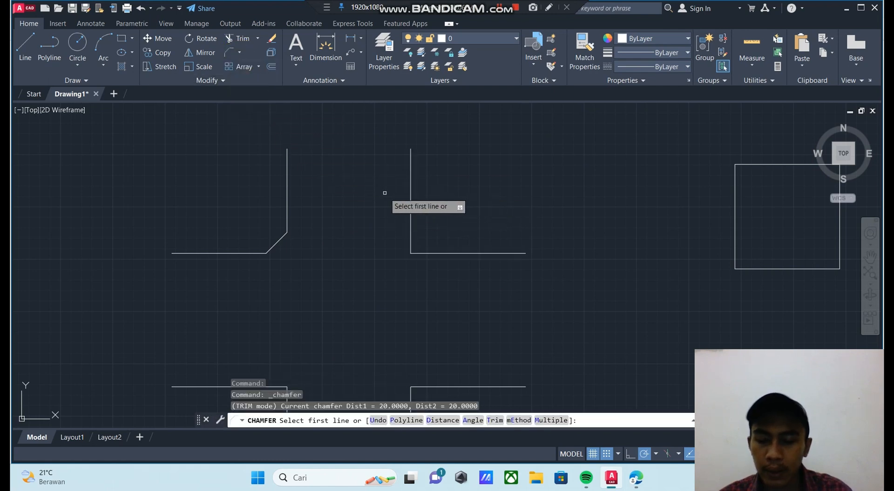
type("D")
key("Return")
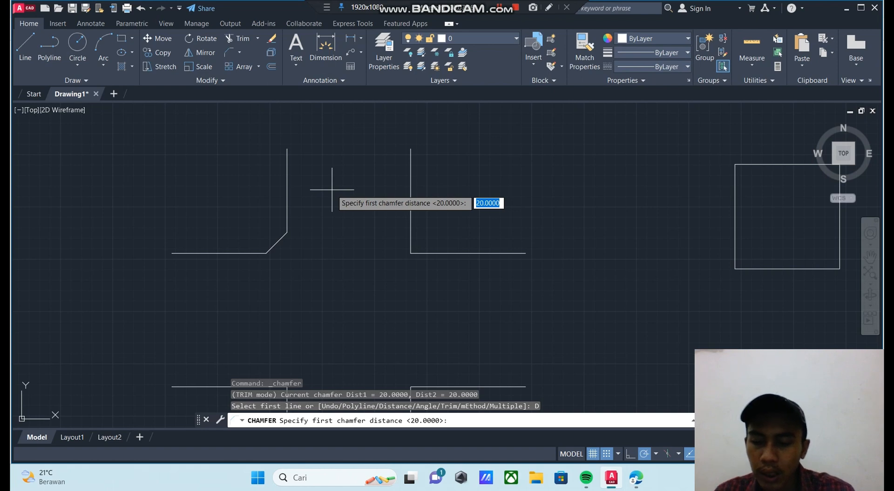
type("50")
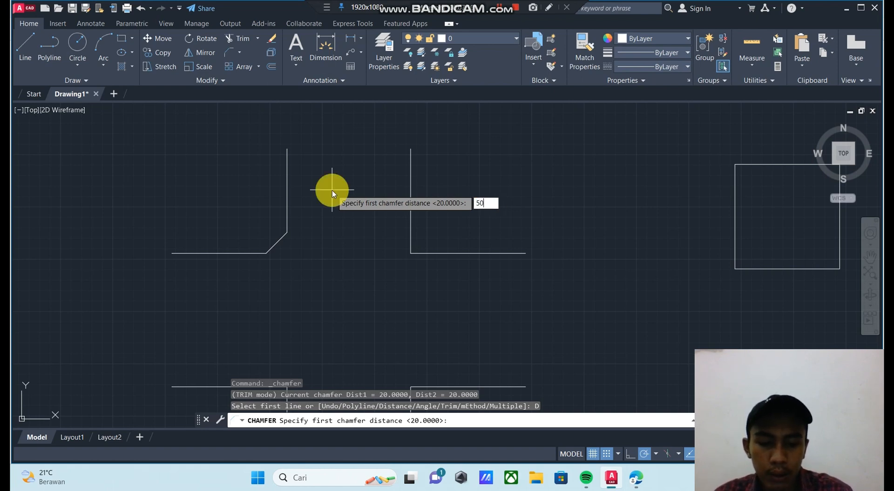
key("Return")
type("4")
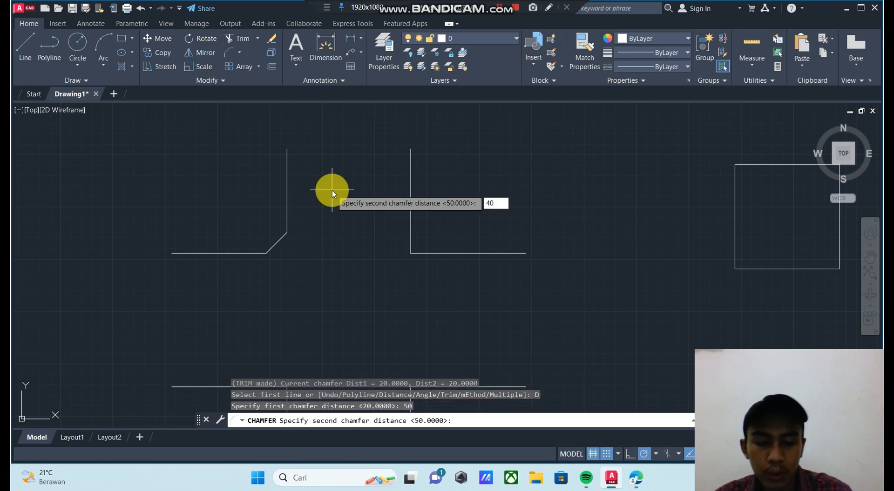
type("0")
key("Return")
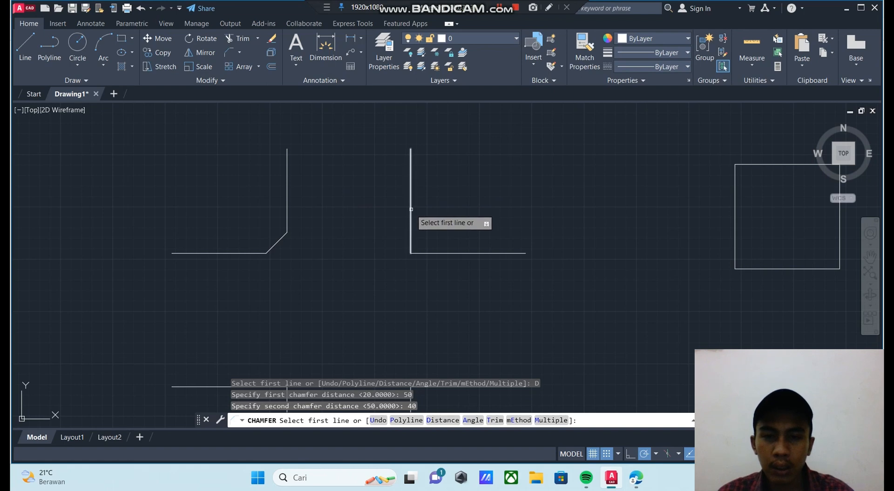
left_click(411, 210)
left_click(460, 254)
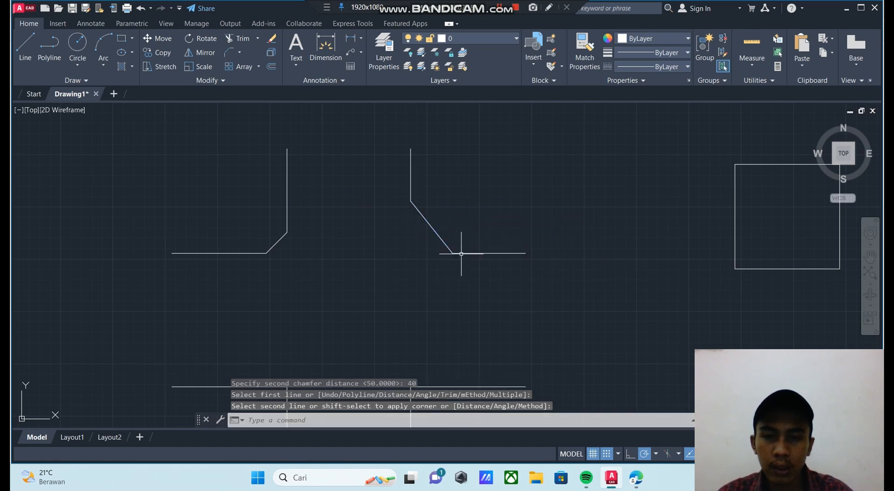
- Chamfer the lower-left corner of the crossing with distances of 50 on its horizontal line and 60 on its vertical line
scroll(383, 233, "down", 2)
scroll(412, 230, "down", 2)
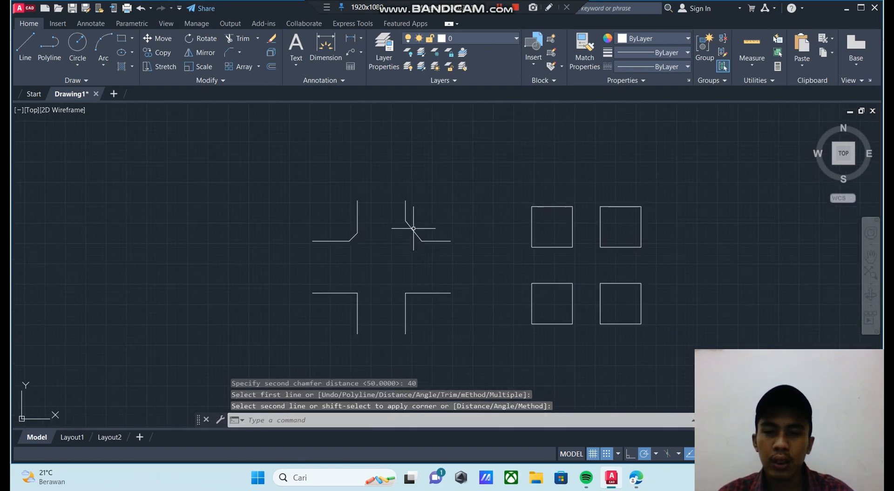
middle_click_drag(409, 244, 393, 193)
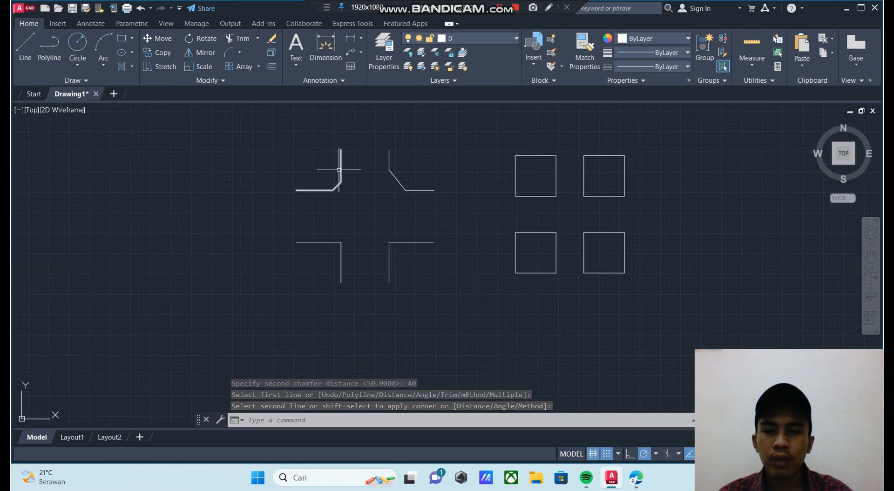
scroll(339, 169, "up", 3)
middle_click_drag(359, 149, 355, 185)
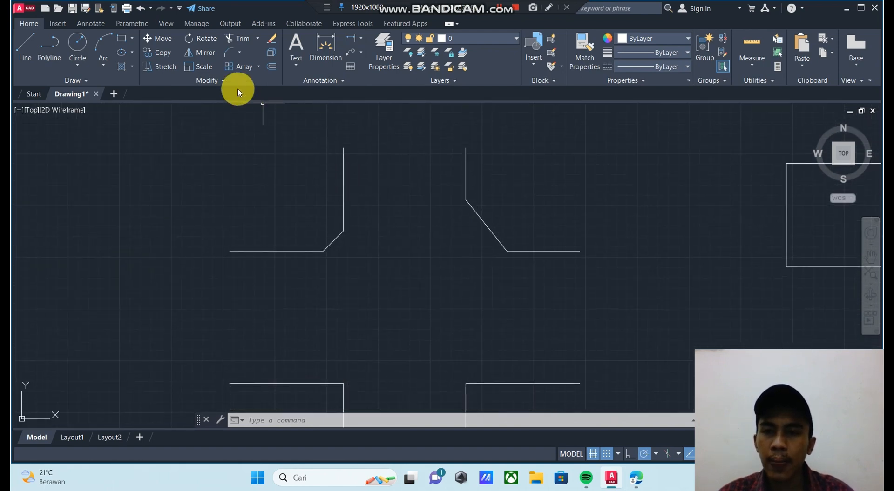
scroll(327, 261, "down", 5)
middle_click_drag(339, 309, 326, 251)
scroll(318, 257, "up", 3)
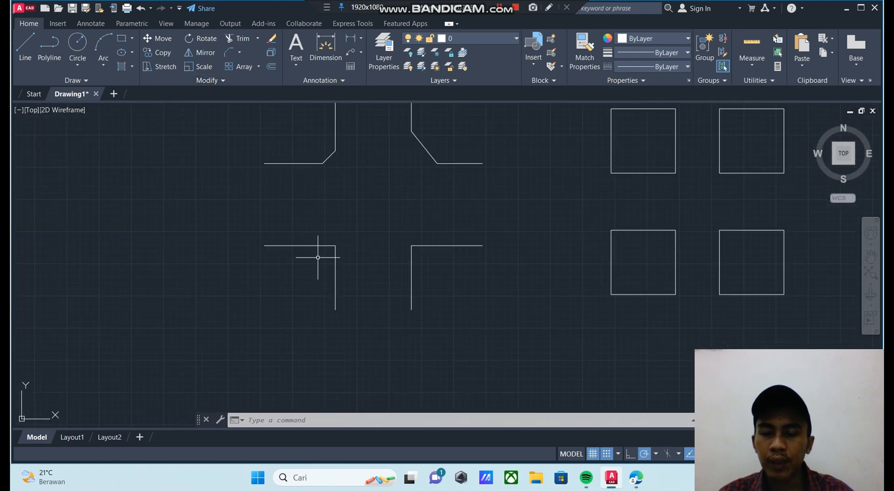
scroll(318, 258, "up", 3)
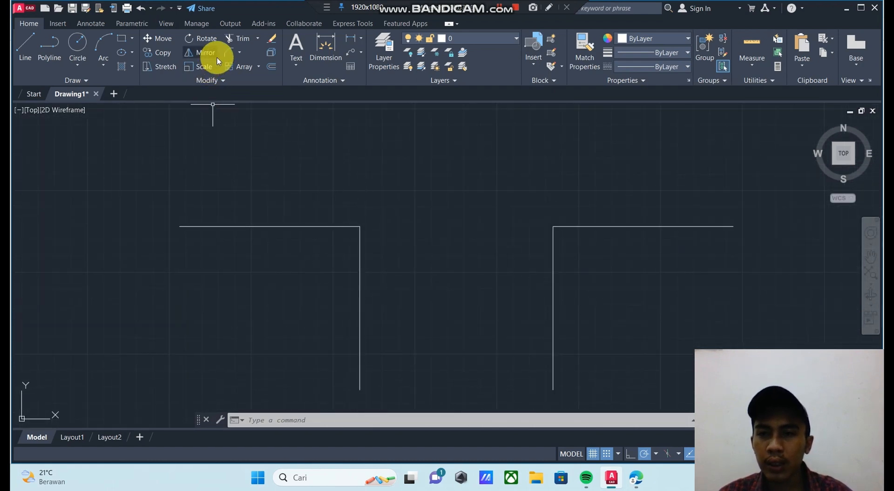
left_click(238, 53)
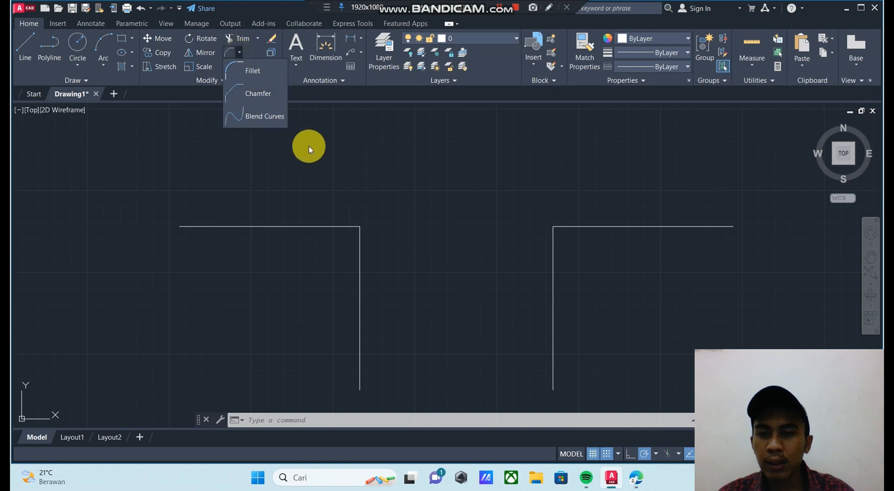
left_click(264, 103)
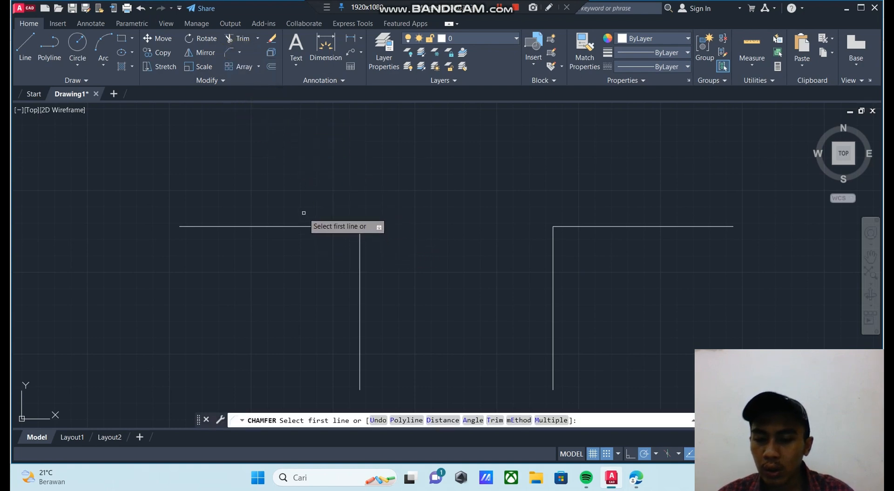
type("d")
key("Return")
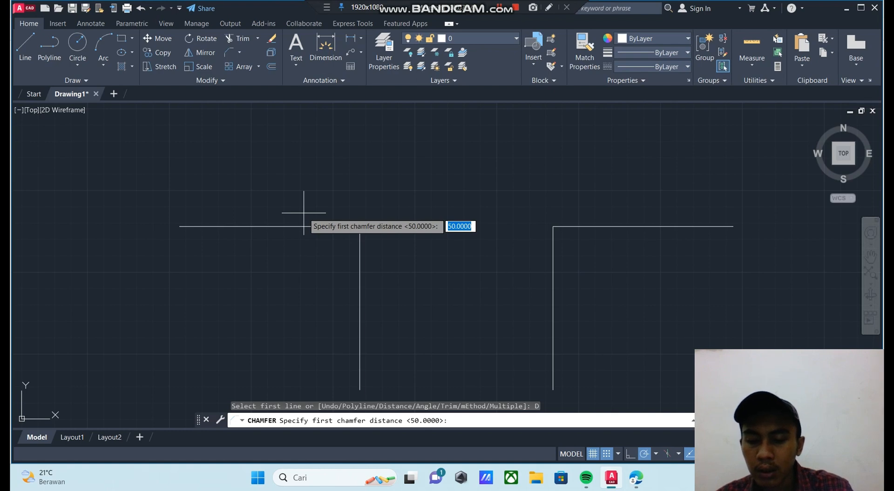
type("50")
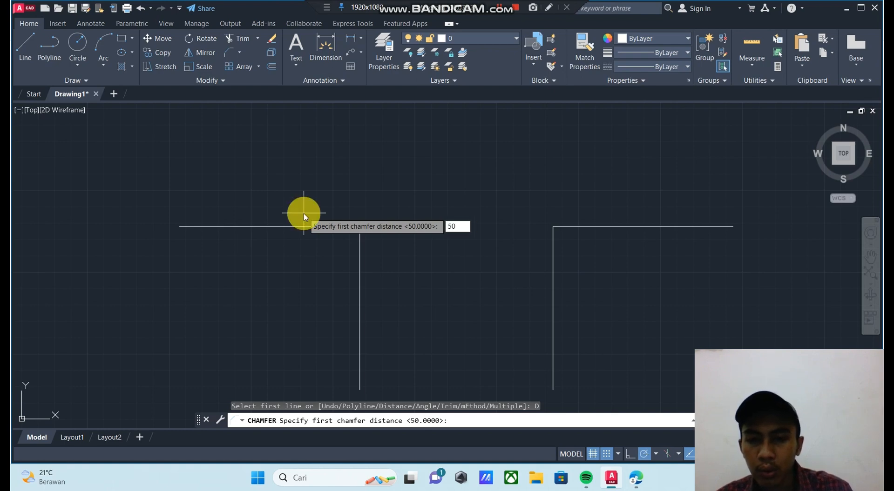
key("Return")
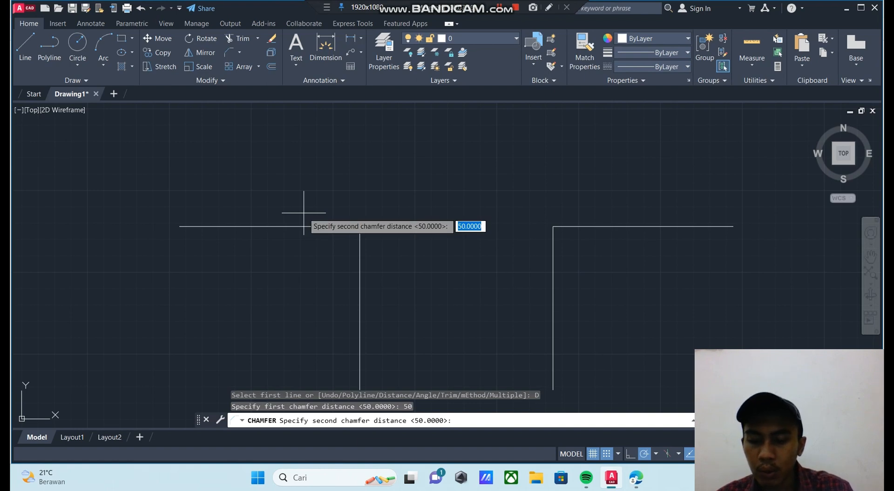
type("60")
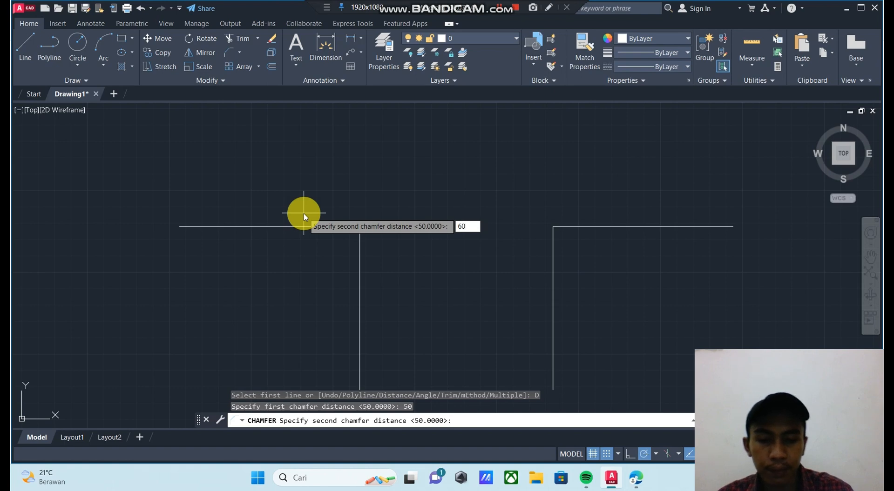
key("Return")
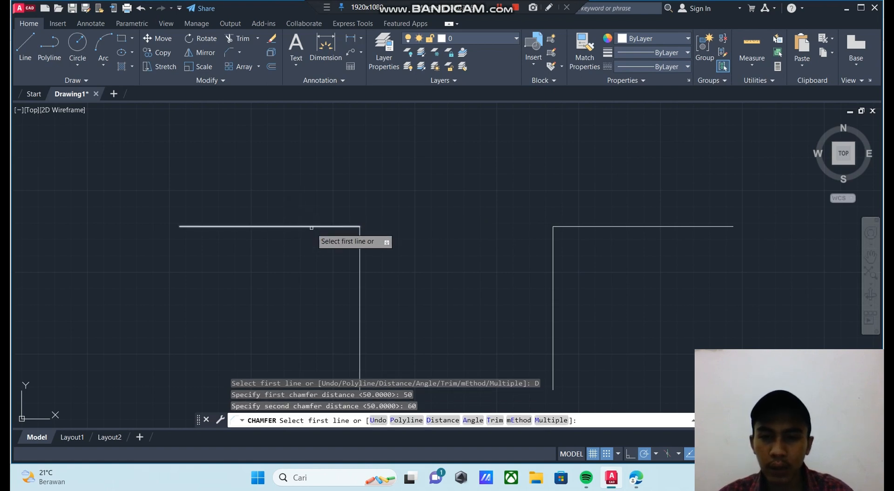
left_click(312, 226)
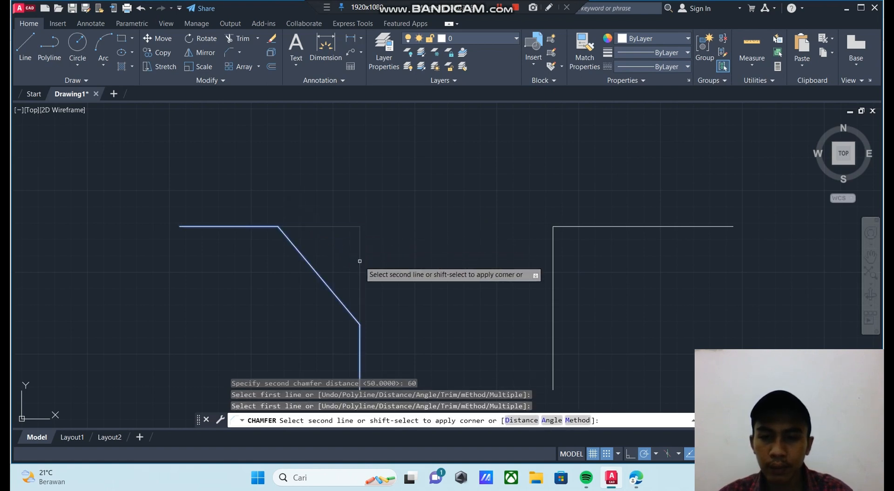
left_click(359, 340)
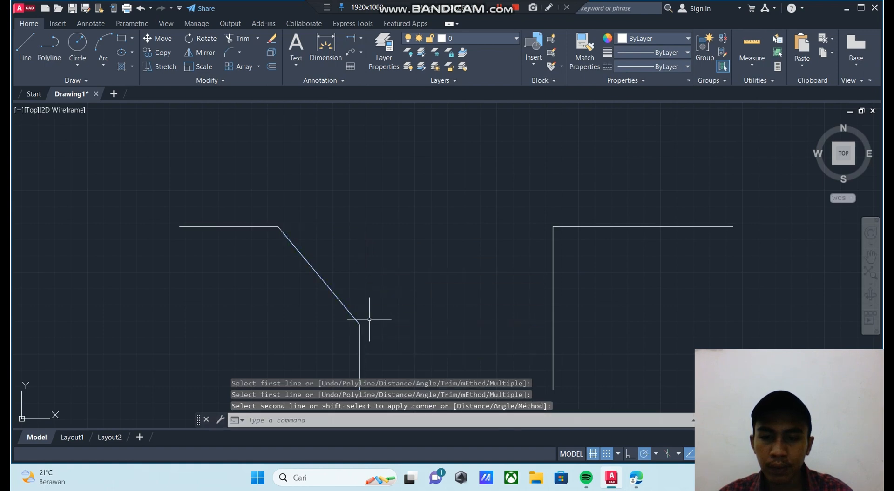
- Examine the chamfered corners of the crossing and the four unmodified squares beside it
scroll(444, 226, "down", 5)
middle_click_drag(531, 222, 450, 250)
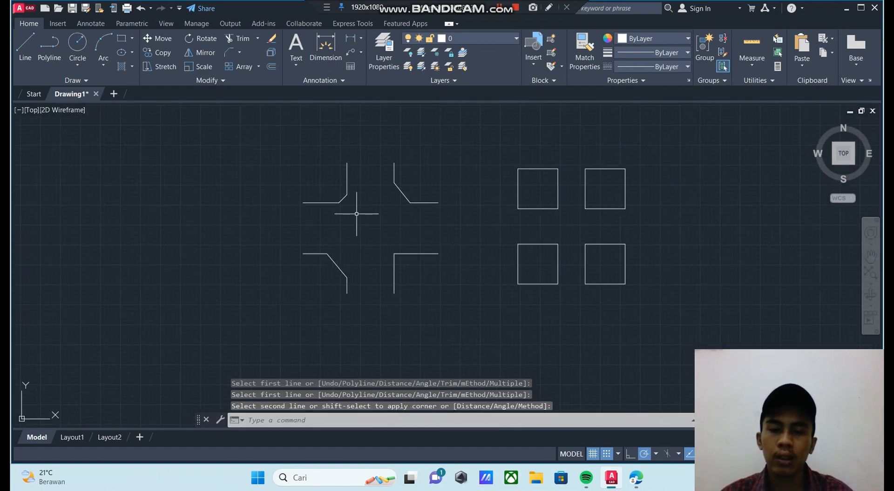
scroll(357, 215, "up", 4)
middle_click_drag(519, 209, 319, 245)
scroll(319, 245, "down", 4)
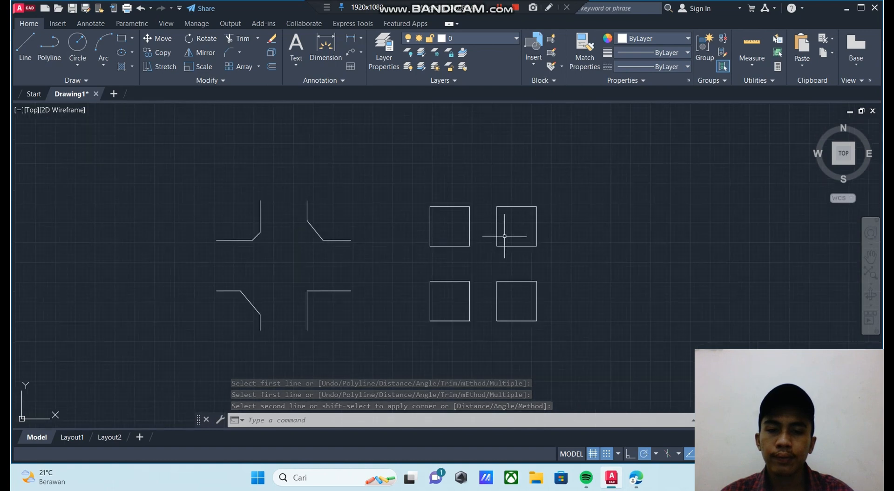
scroll(444, 220, "up", 4)
middle_click_drag(458, 194, 431, 226)
scroll(403, 222, "up", 4)
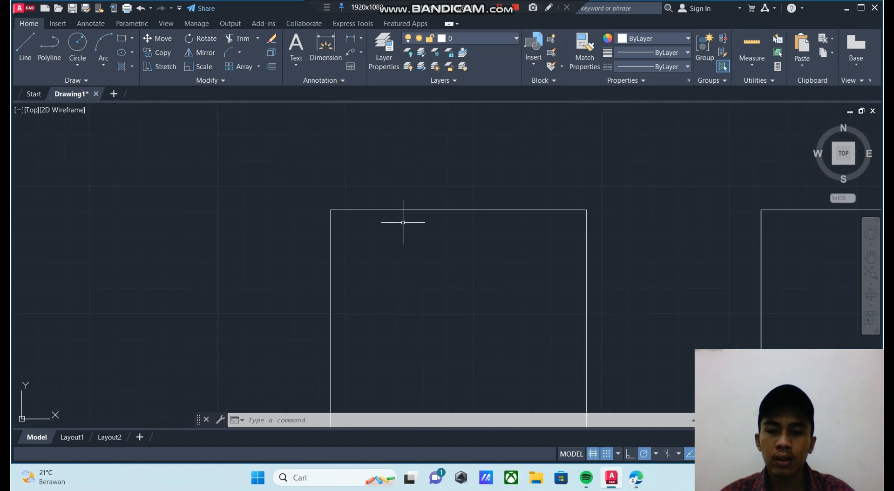
middle_click_drag(365, 213, 392, 172)
scroll(358, 186, "down", 2)
scroll(137, 225, "down", 6)
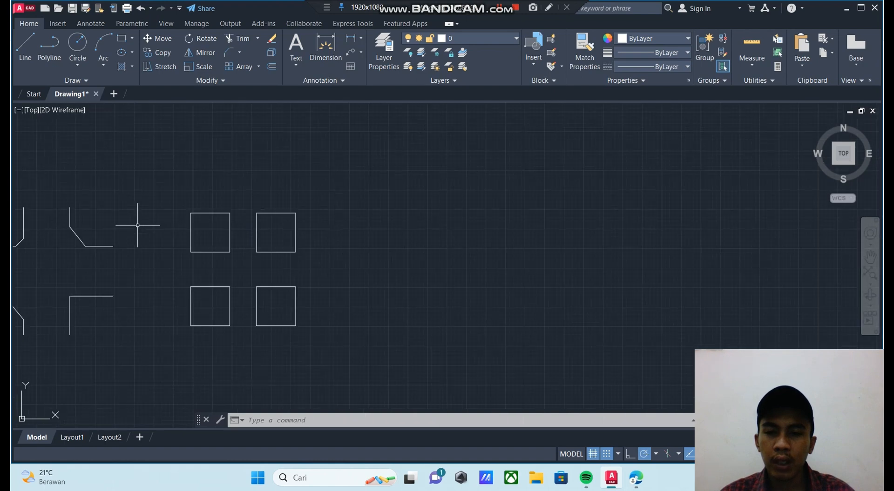
middle_click_drag(103, 233, 235, 225)
scroll(169, 223, "up", 5)
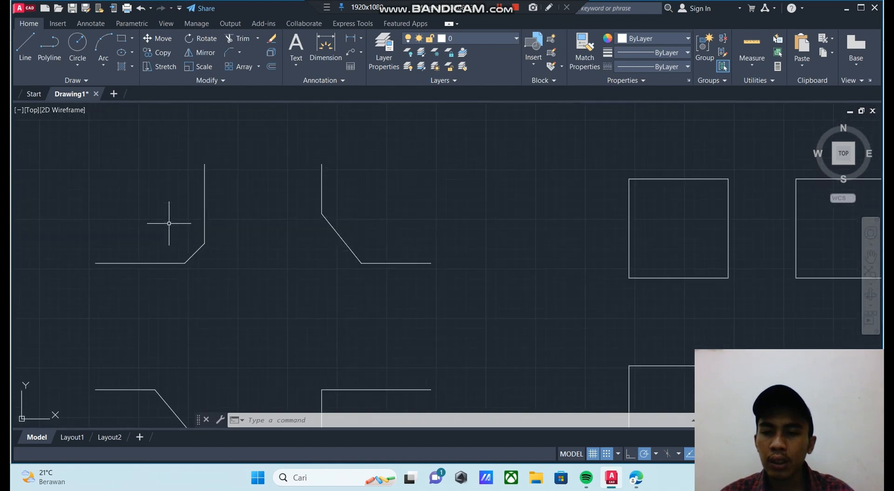
middle_click_drag(149, 219, 176, 223)
scroll(665, 227, "down", 2)
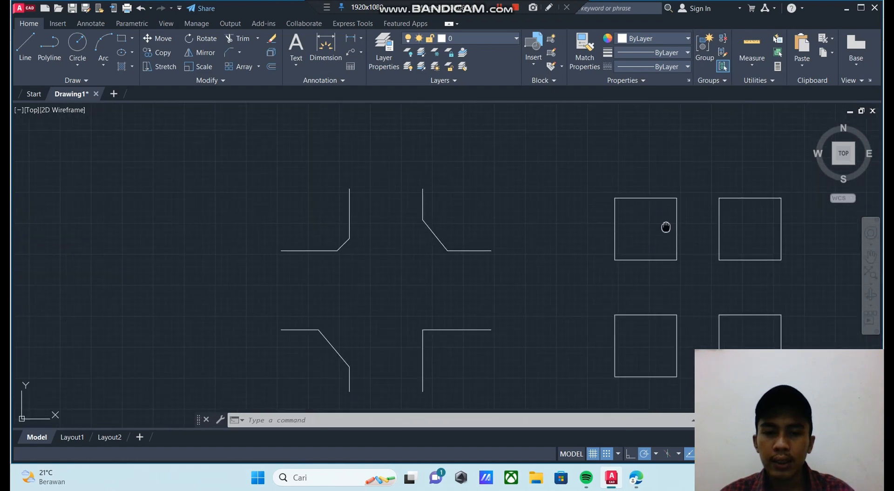
- Chamfer the upper-left corner of the upper-left square with both chamfer distances set to 15
middle_click_drag(665, 227, 365, 241)
scroll(332, 236, "up", 5)
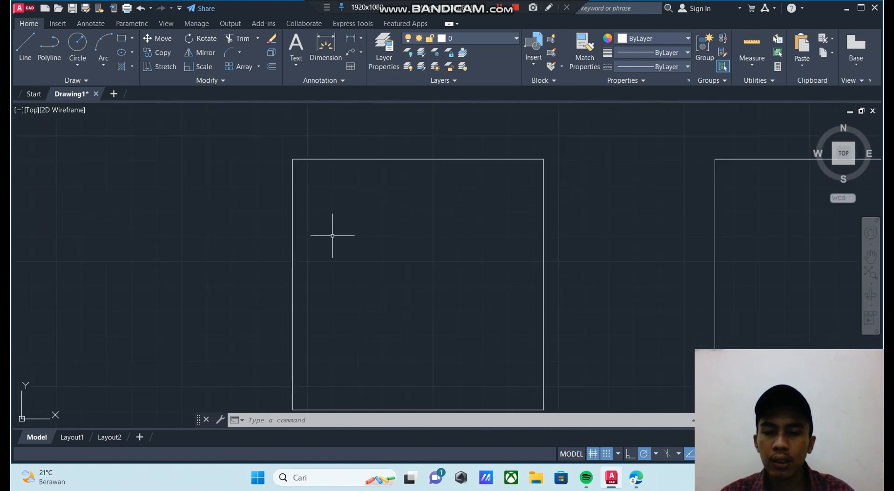
middle_click_drag(429, 245, 373, 206)
scroll(373, 205, "down", 2)
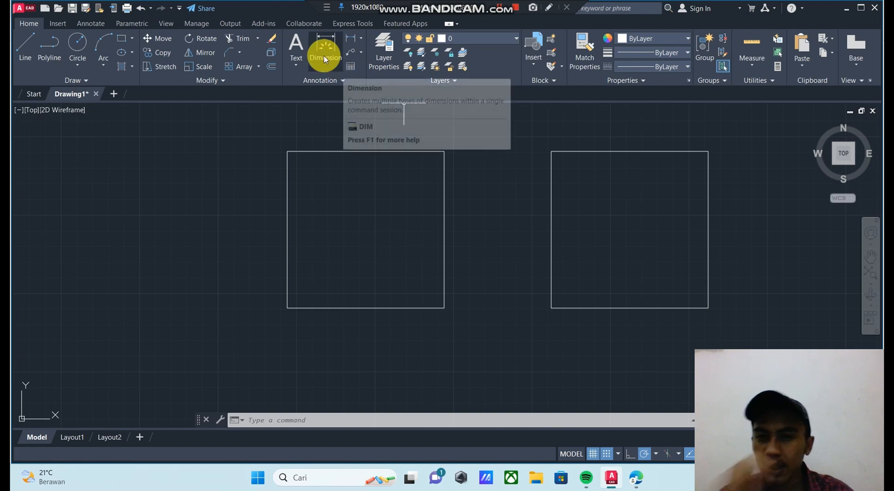
left_click(240, 52)
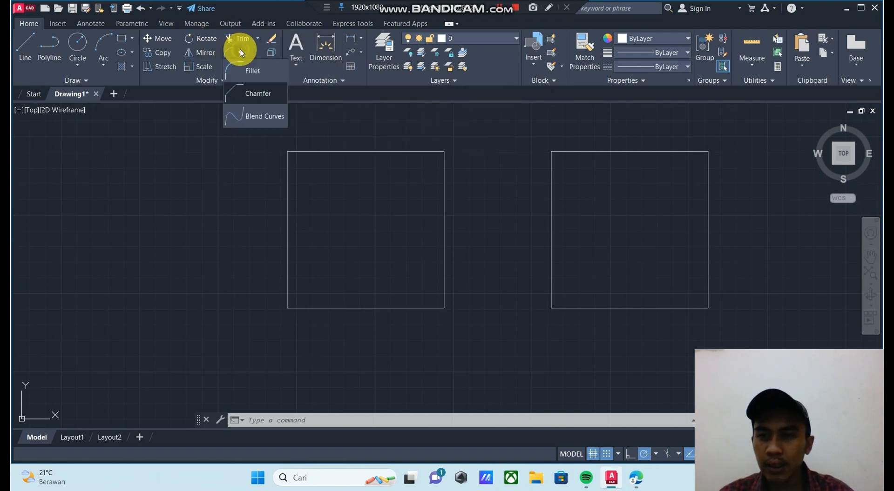
left_click(250, 88)
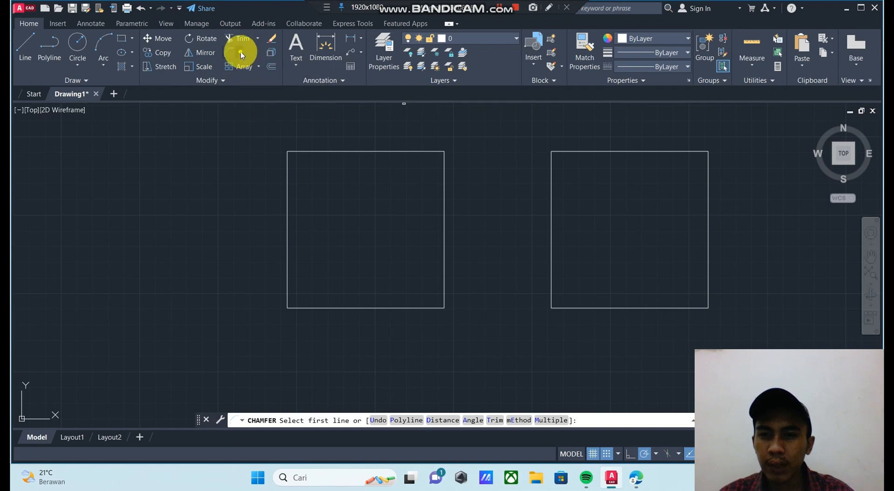
left_click(239, 52)
left_click(257, 88)
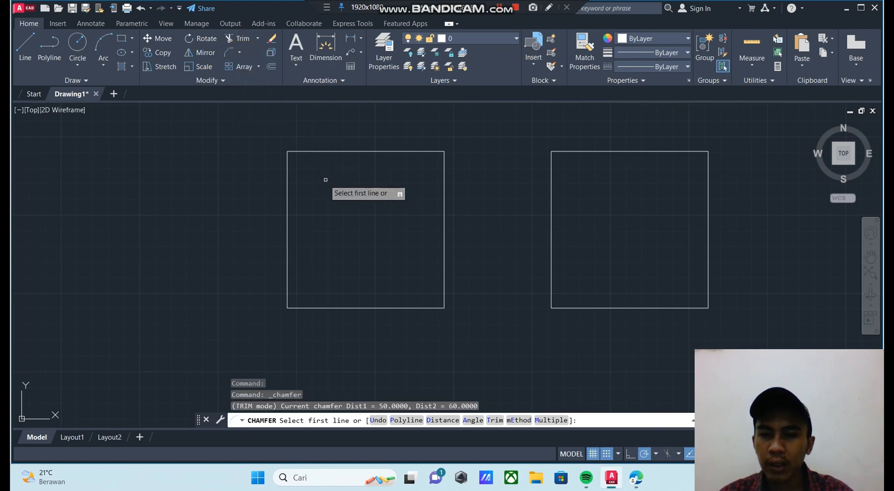
type("D")
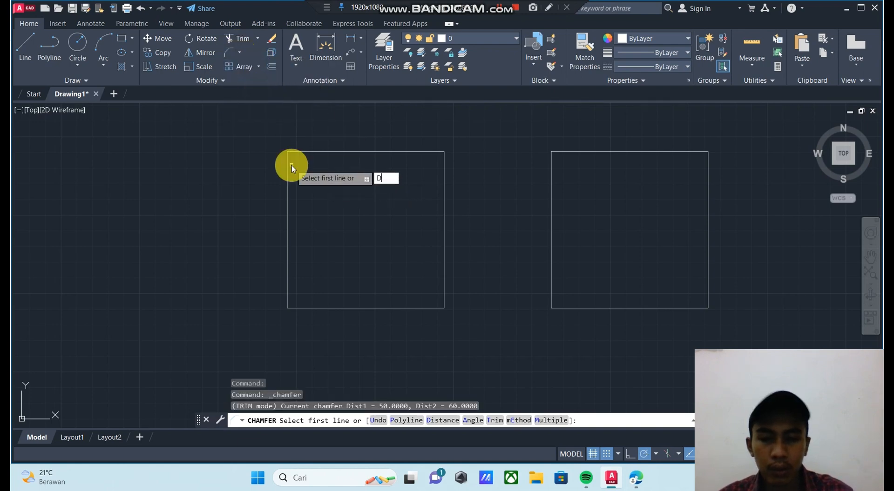
key("Return")
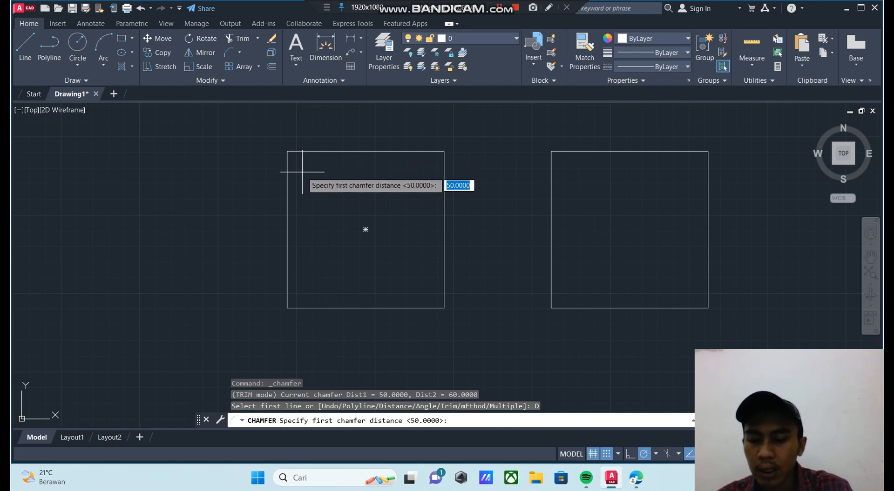
type("15")
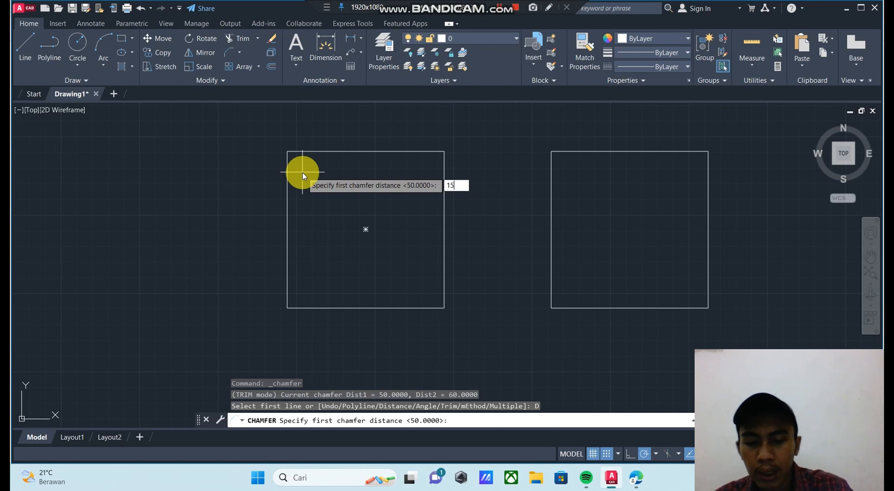
key("Return")
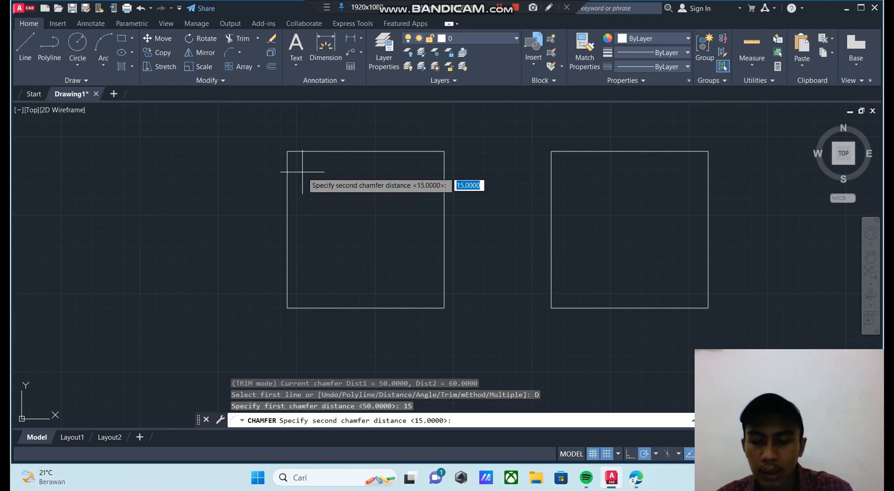
type("15")
key("Return")
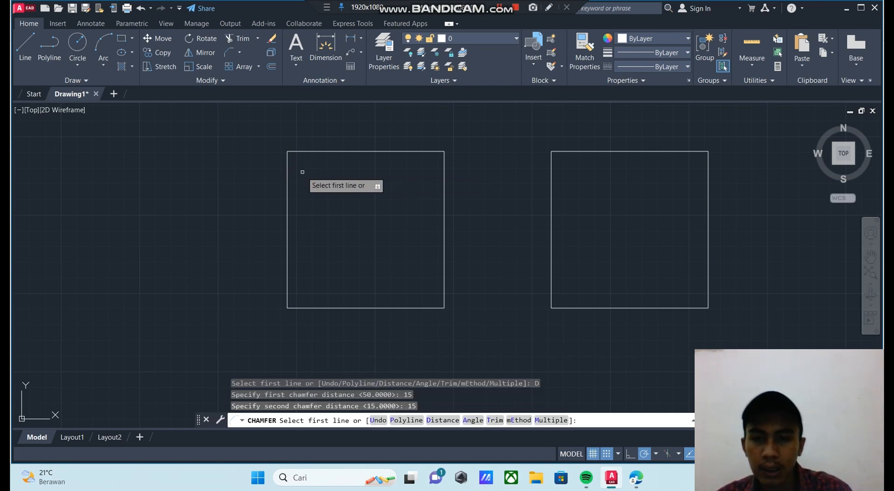
left_click(297, 152)
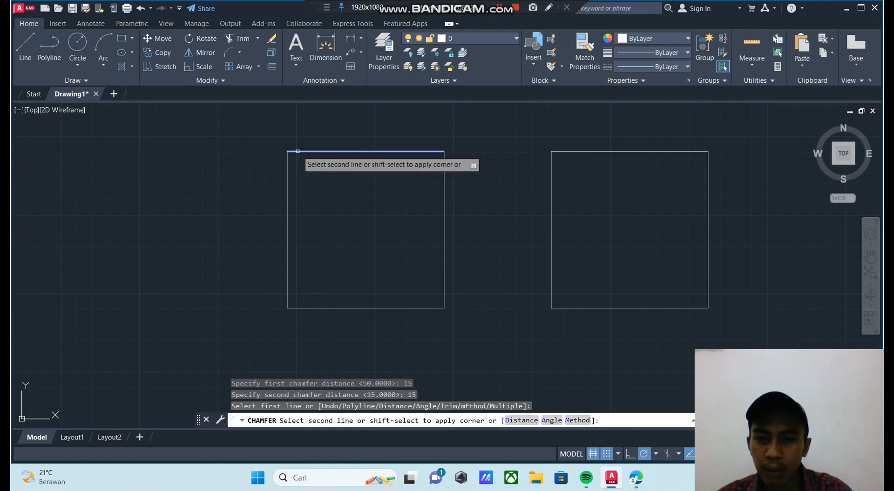
left_click(289, 163)
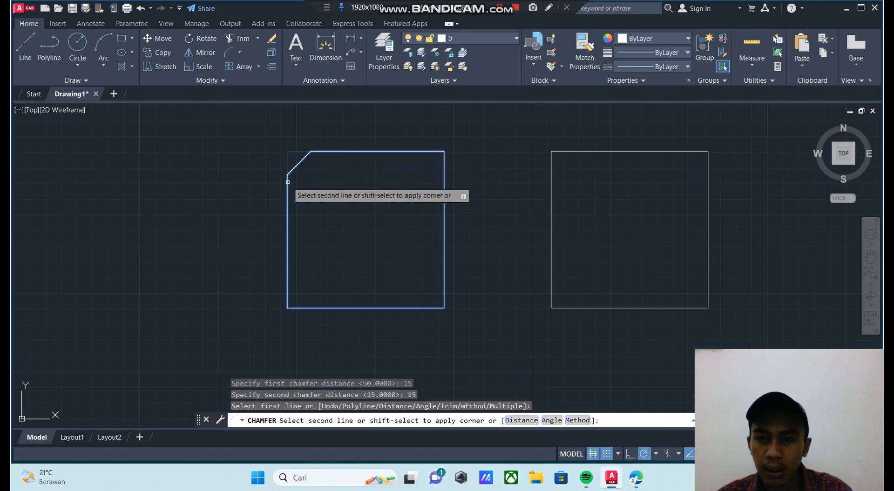
- Move the upper-right square by its centre to the empty area between the chamfer shapes and the large rectangle
scroll(415, 223, "down", 3)
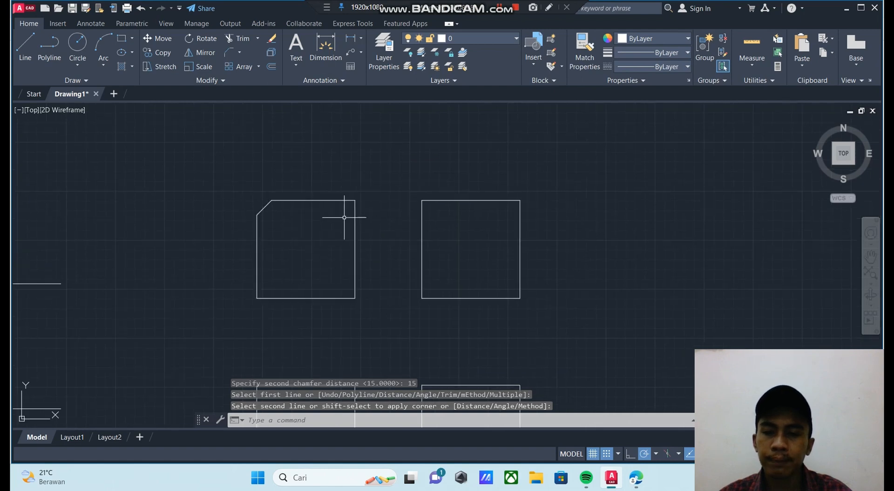
left_click(395, 180)
left_click(560, 310)
right_click(544, 287)
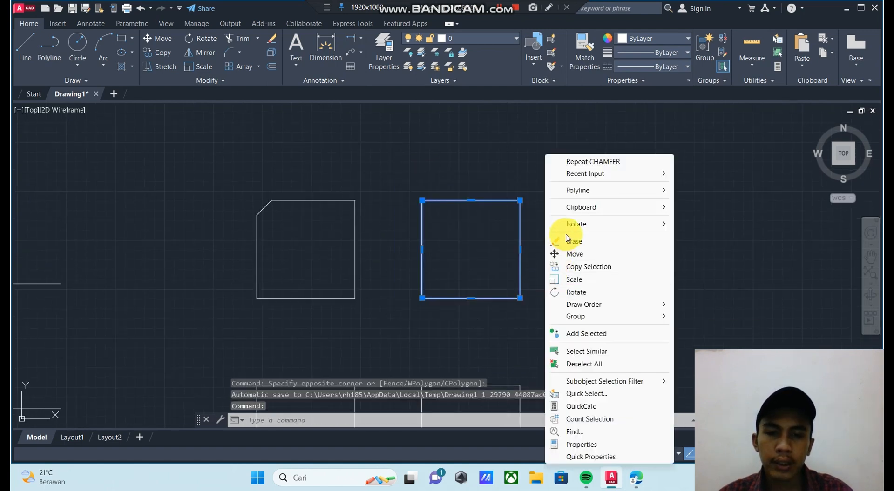
left_click(563, 256)
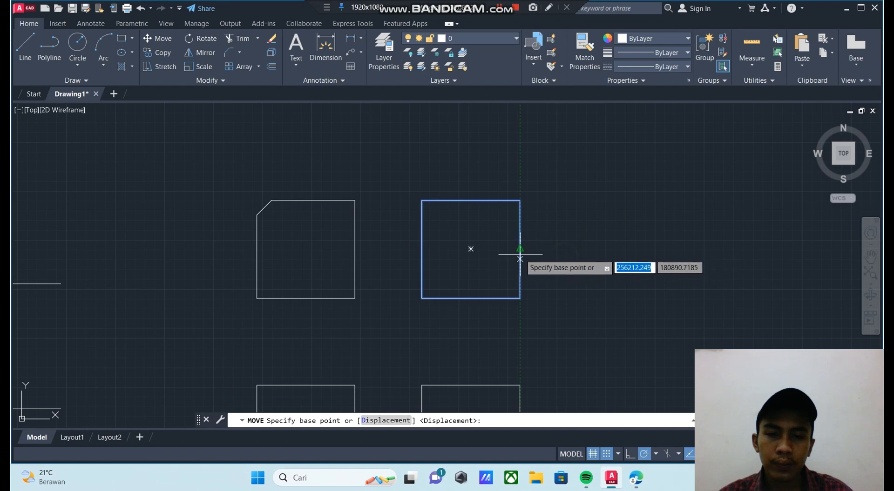
left_click(471, 248)
scroll(619, 242, "down", 6)
middle_click_drag(644, 249, 448, 285)
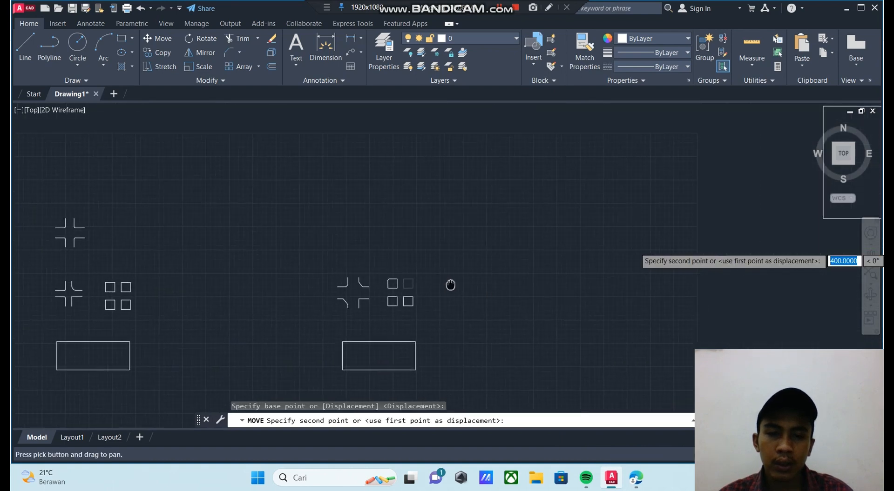
mouse_move(547, 265)
middle_mouse_down()
mouse_move(411, 271)
mouse_move(517, 265)
middle_mouse_up()
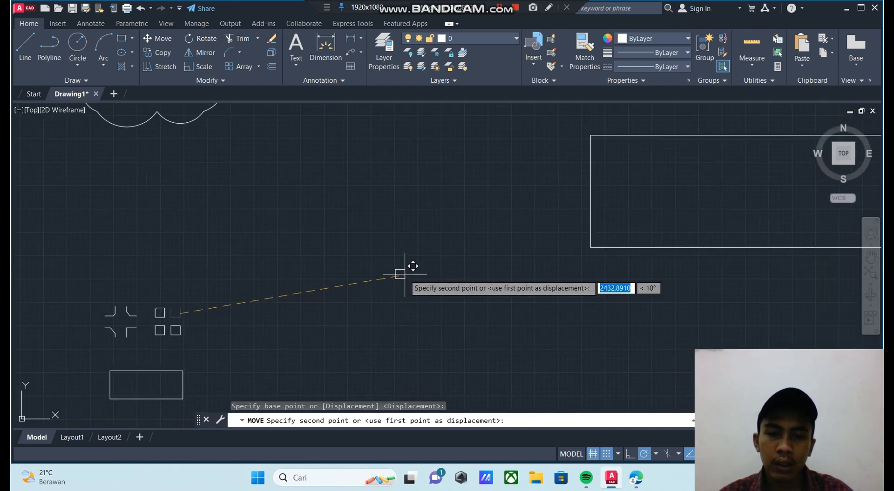
left_click(400, 254)
- Fillet the upper-left corner of the moved square with a radius of 50
scroll(401, 255, "up", 5)
mouse_move(388, 207)
middle_mouse_down()
mouse_move(396, 247)
mouse_move(403, 212)
middle_mouse_up()
scroll(374, 258, "up", 5)
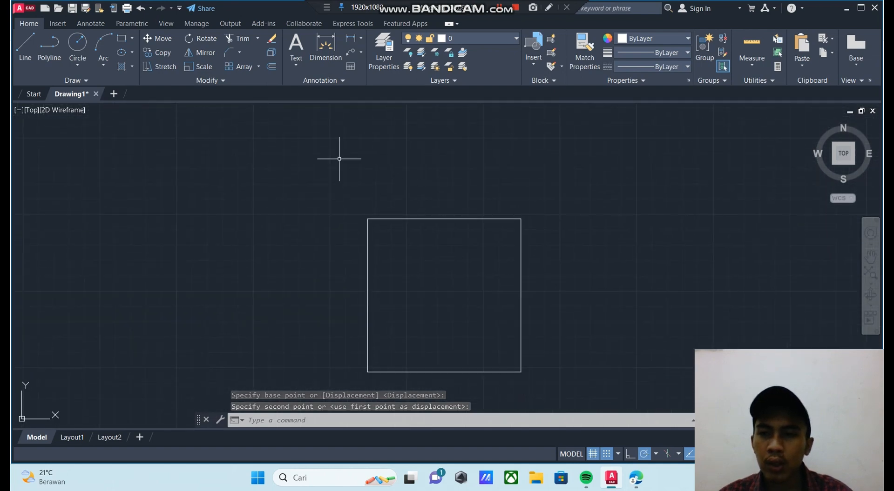
left_click(239, 53)
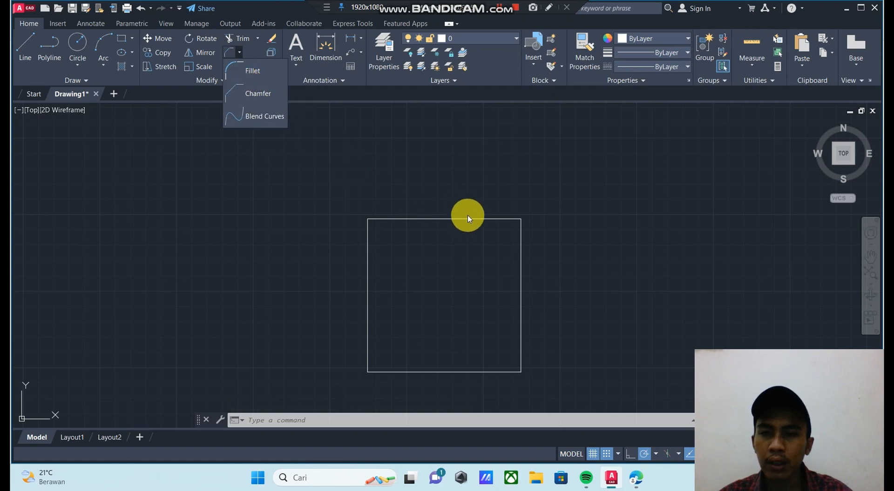
left_click(255, 69)
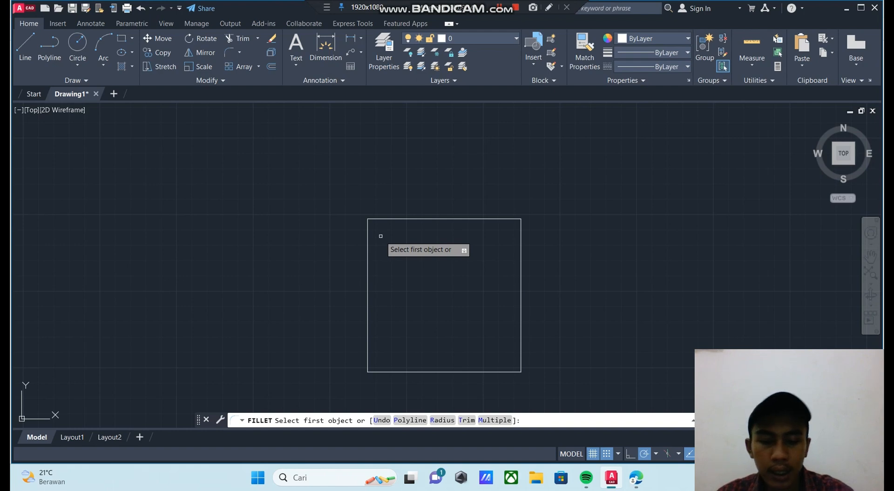
type("R")
key("Return")
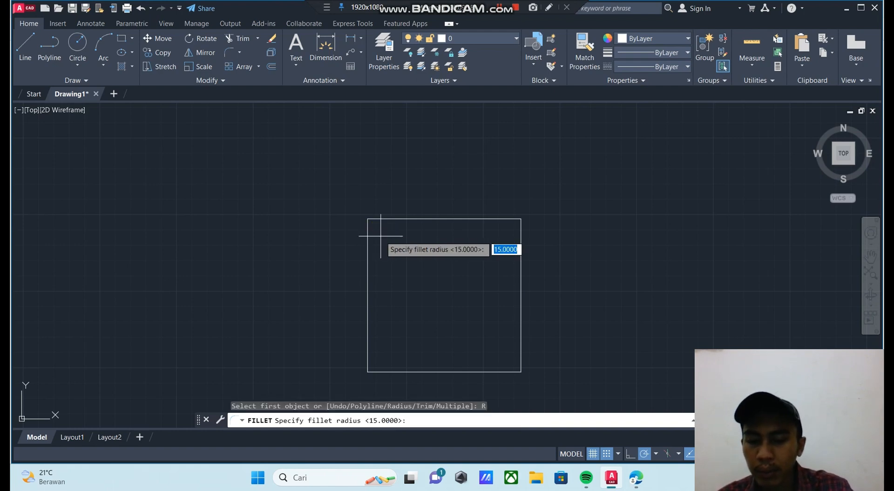
key("BackSpace")
type("50")
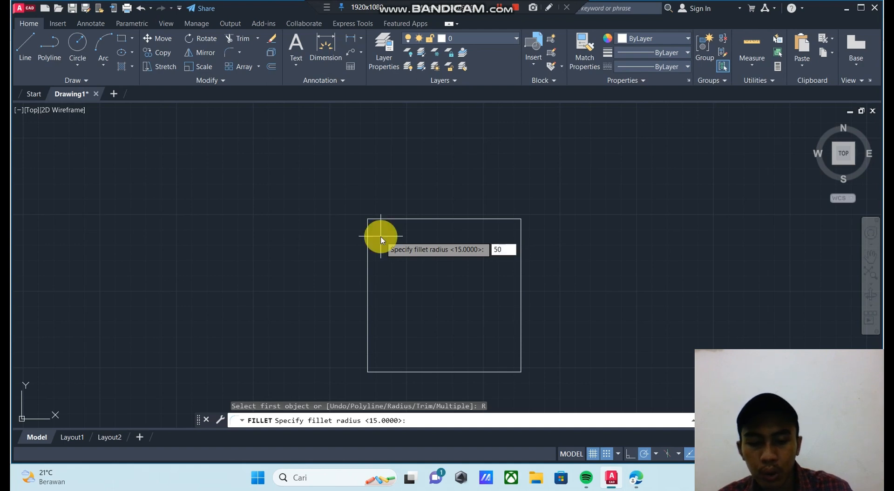
key("Return")
type("5")
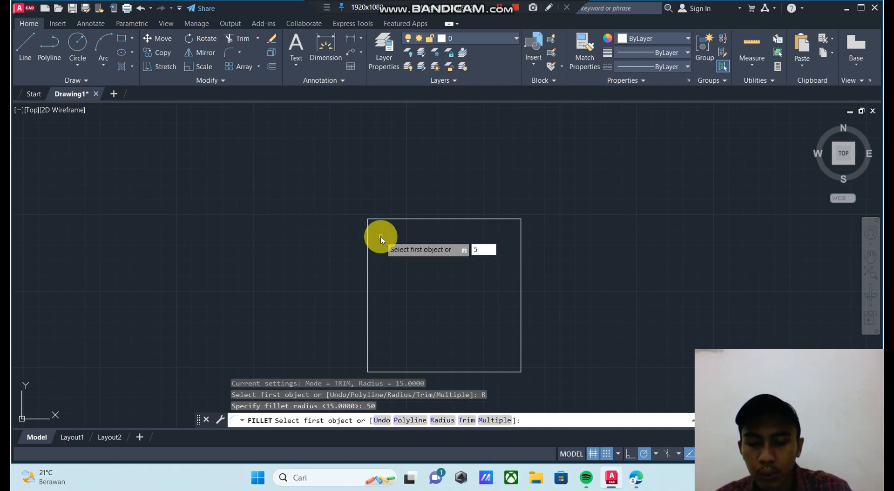
type("0")
key("Return")
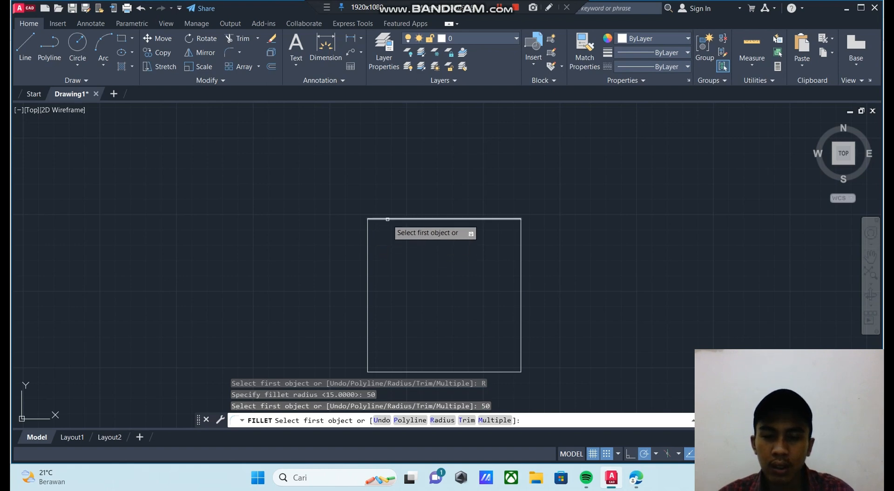
left_click(374, 219)
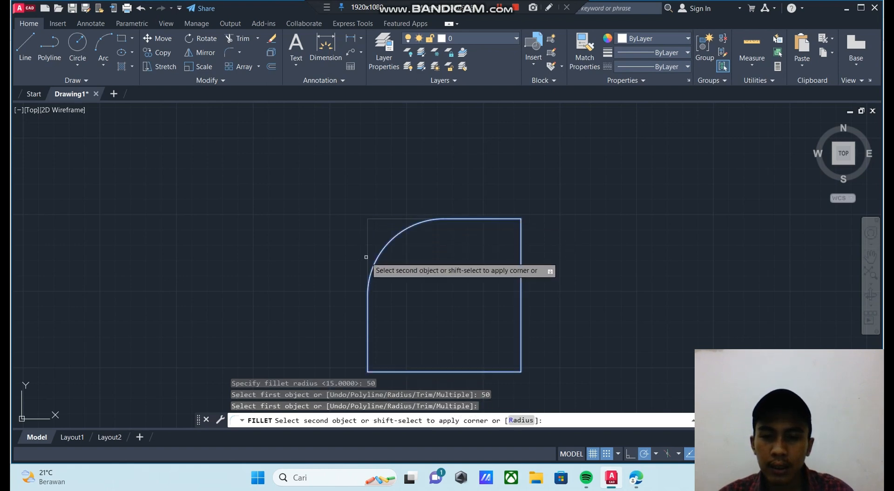
left_click(368, 290)
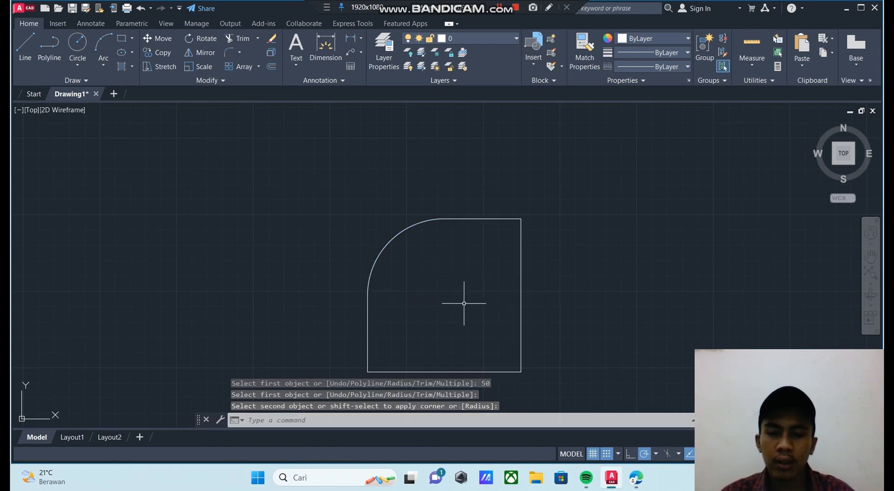
- Fillet the lower-right corner of the separated square with a radius of 20
middle_click_drag(465, 303, 431, 254)
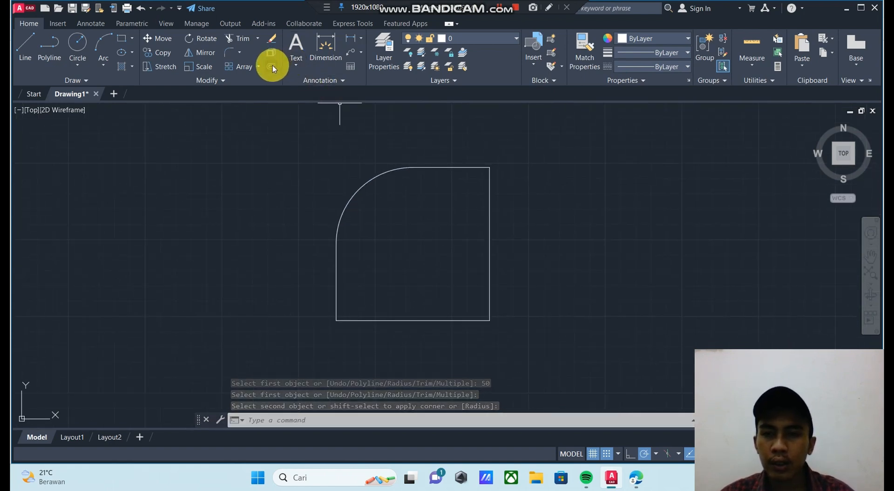
left_click(240, 54)
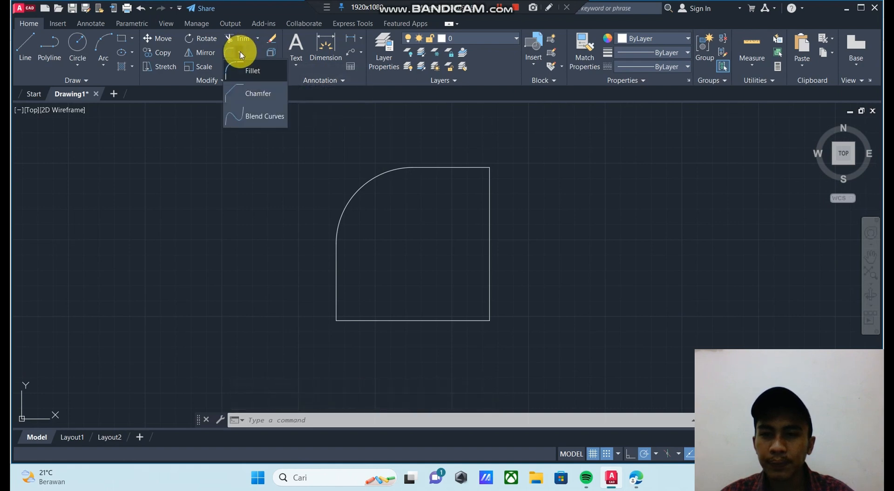
left_click(258, 74)
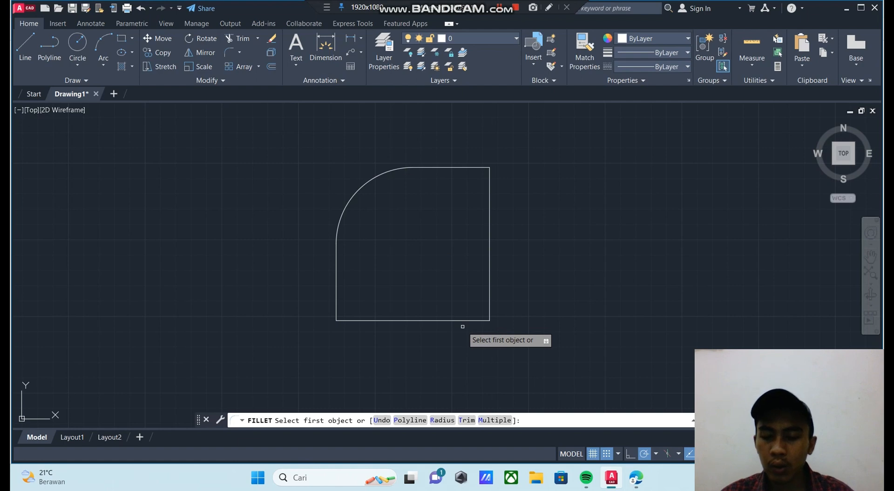
type("R")
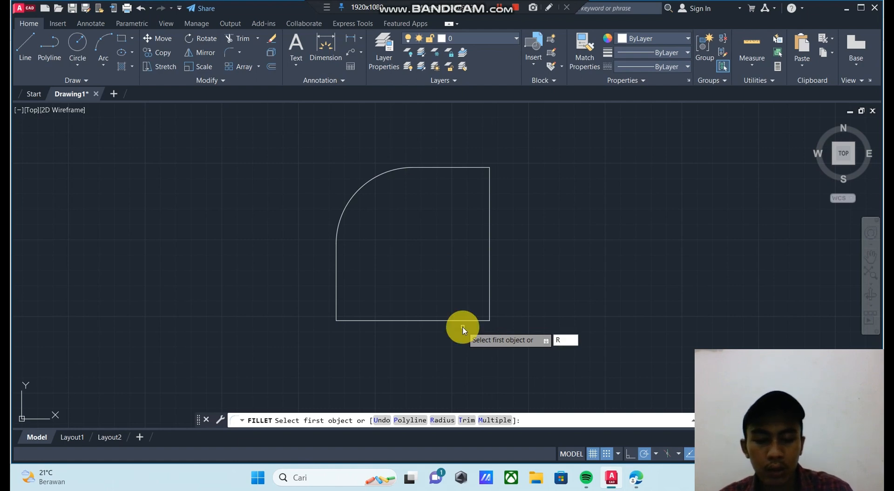
key("Return")
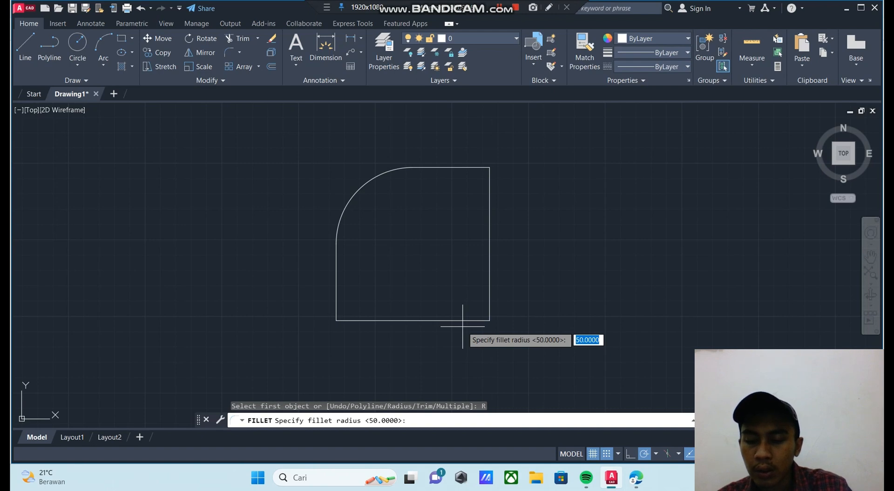
type("20")
key("Return")
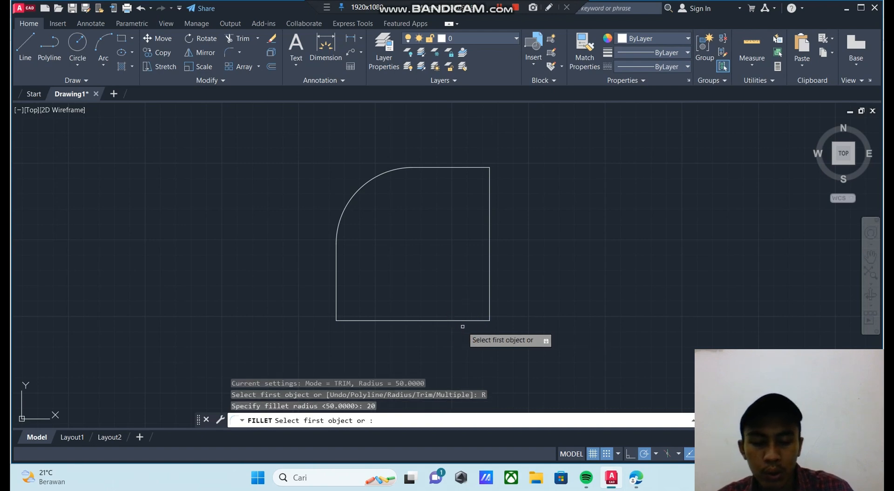
type("20")
key("Return")
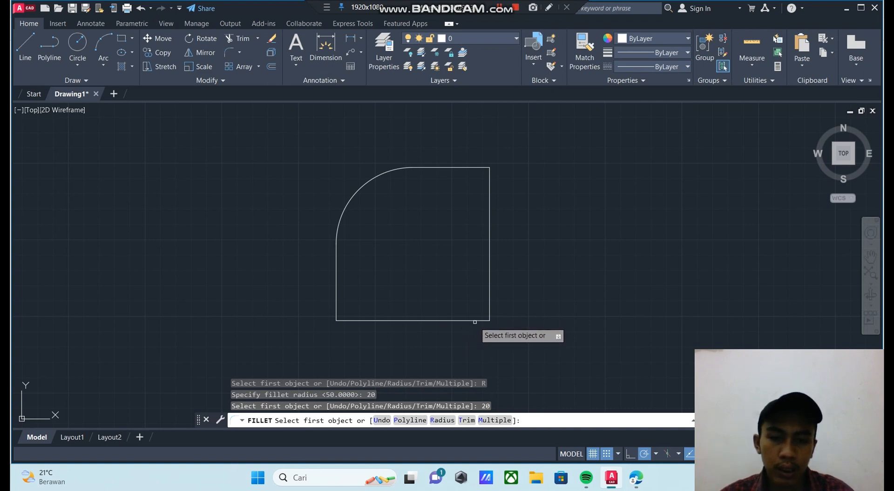
left_click(475, 321)
left_click(488, 303)
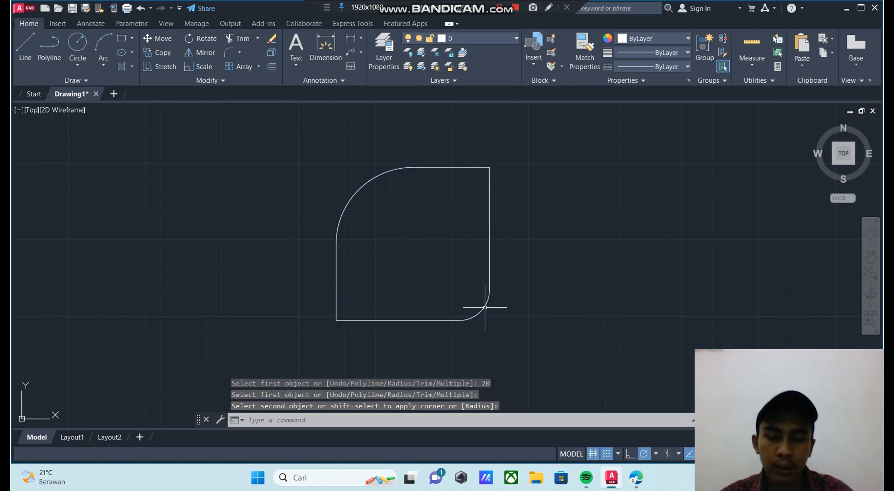
left_click(280, 94)
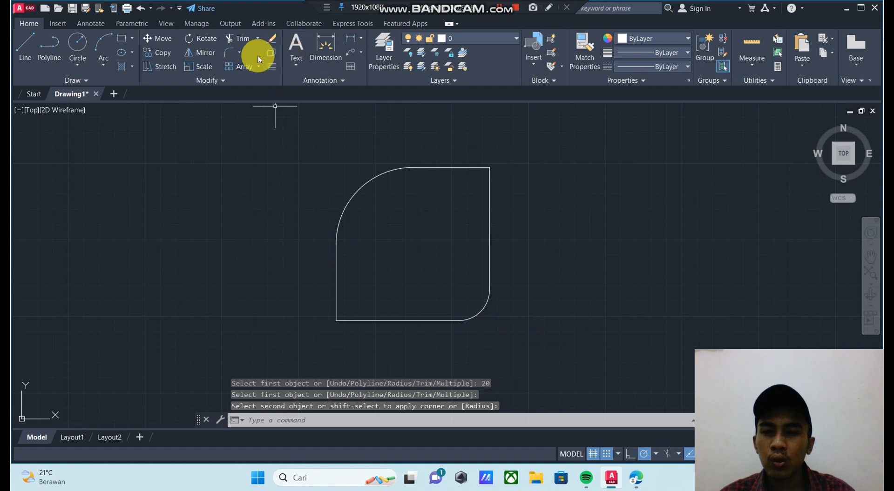
left_click(239, 52)
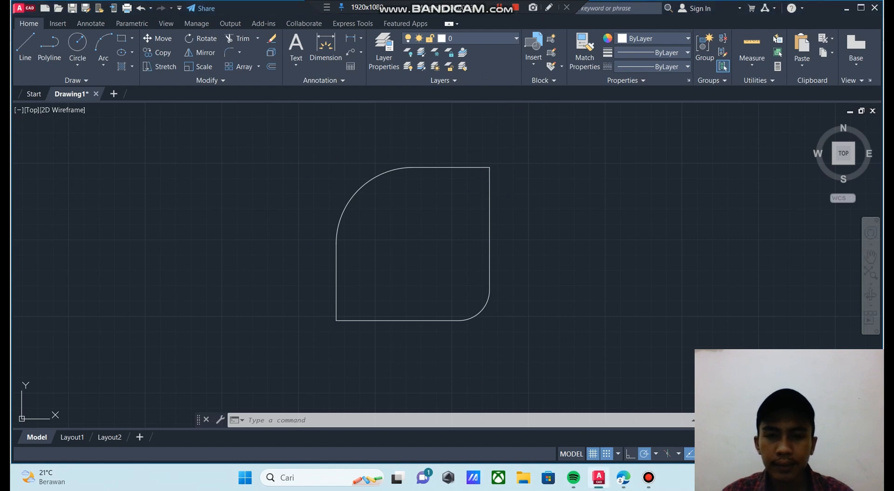
- Draw a wide rectangle about 202 units high in the empty area to the right of the filleted square
scroll(457, 173, "down", 2)
scroll(456, 174, "down", 2)
middle_click_drag(523, 179, 299, 231)
left_click(121, 38)
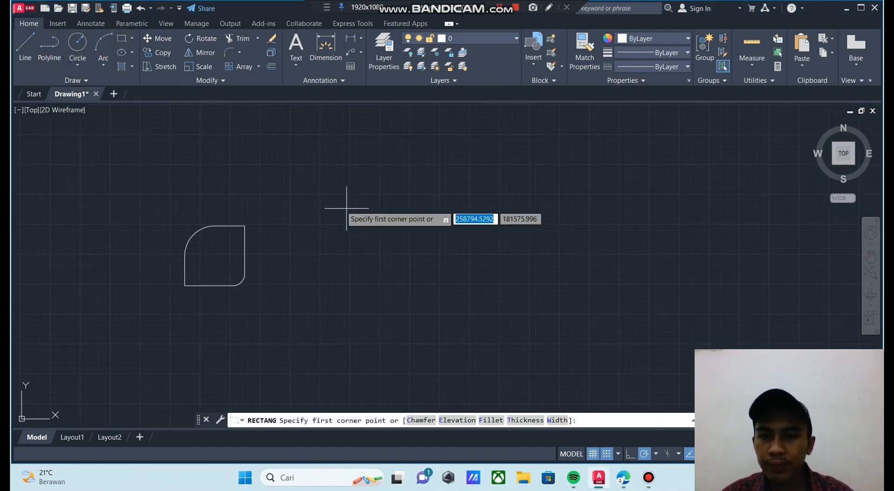
left_click(323, 193)
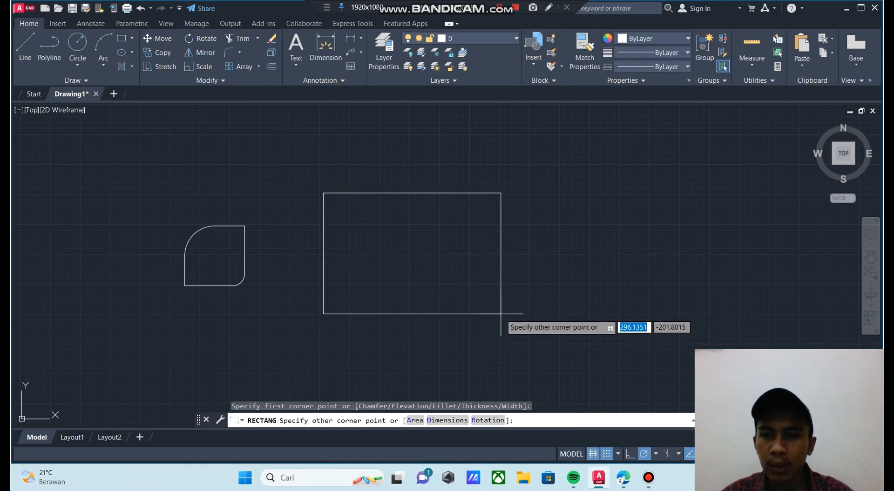
left_click(534, 314)
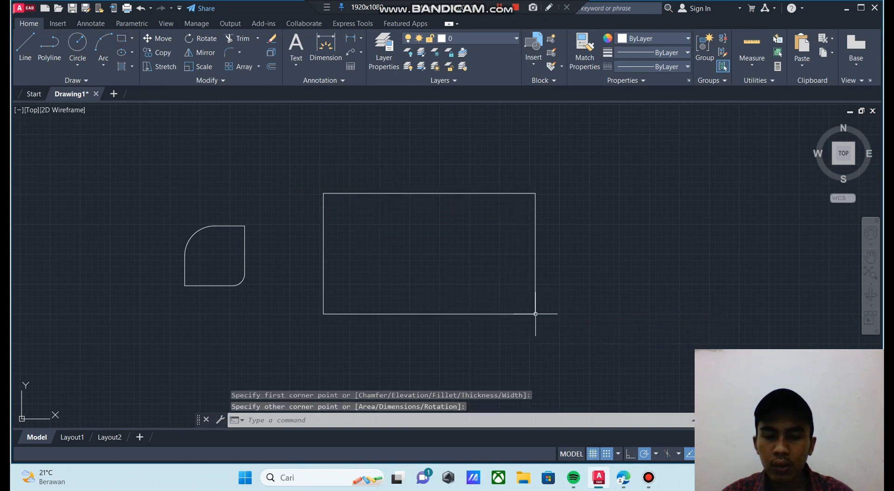
- Erase the filleted square beside the new rectangle
left_click(136, 205)
left_click(284, 337)
right_click(281, 314)
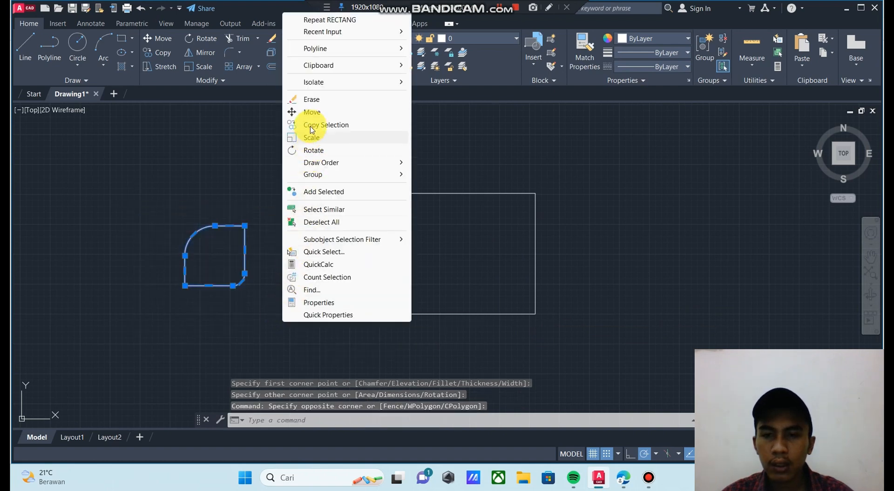
left_click(311, 105)
- Fillet the upper-left corner of the new rectangle with a radius of 50
middle_click_drag(450, 193, 361, 193)
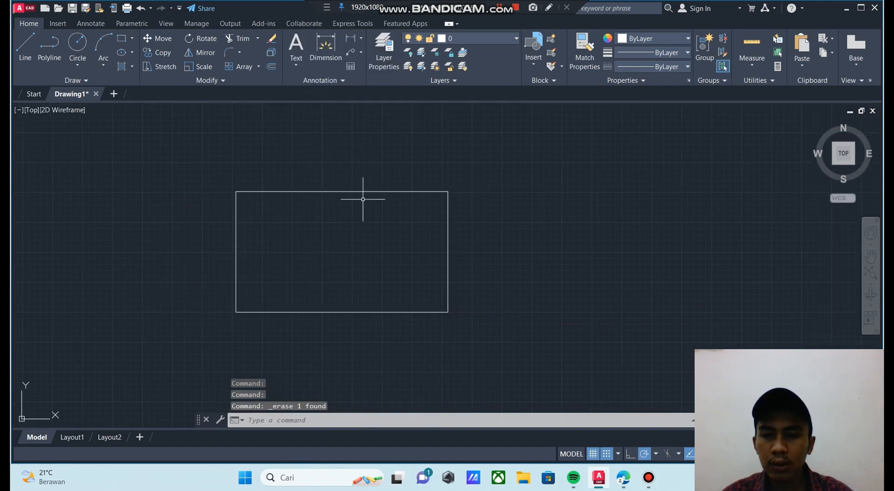
scroll(229, 191, "up", 2)
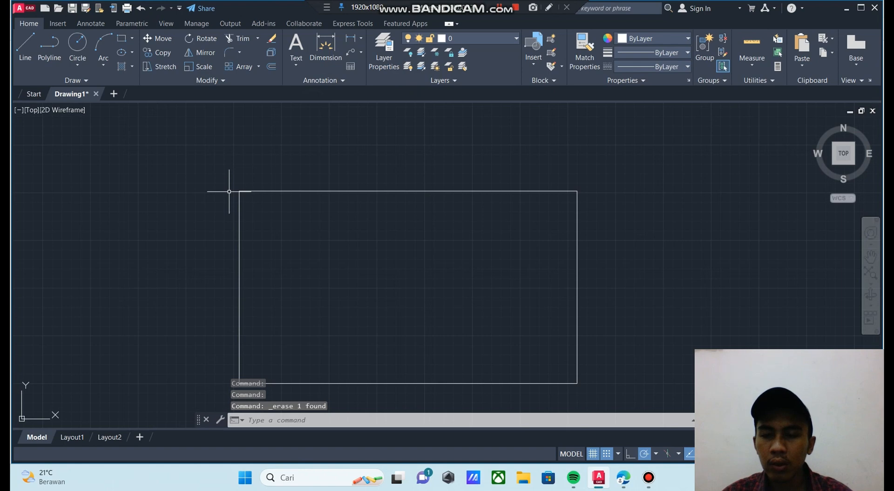
left_click(237, 50)
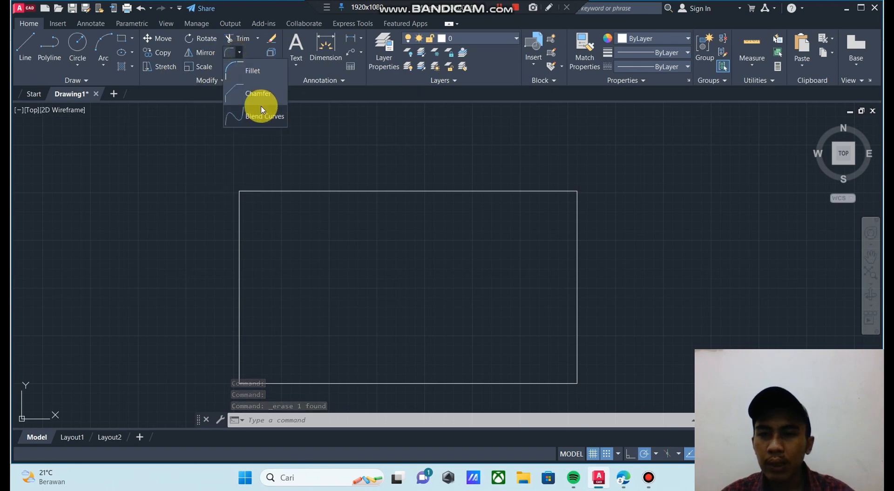
left_click(254, 72)
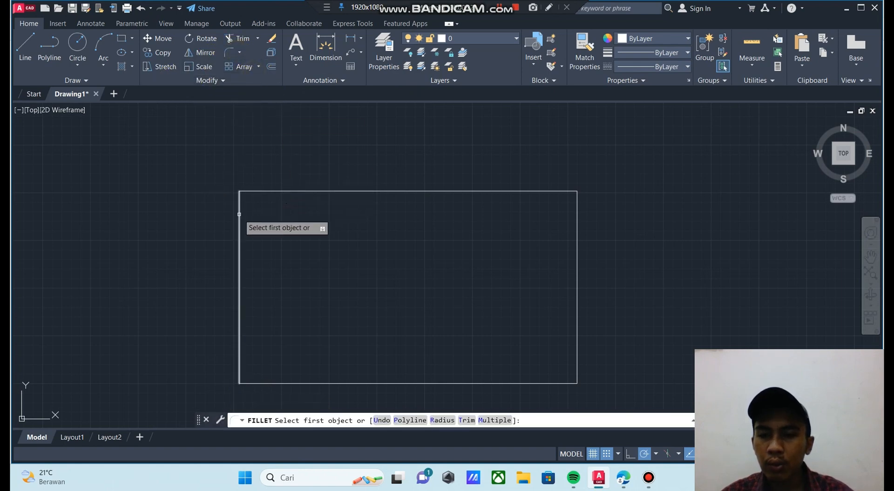
type("R")
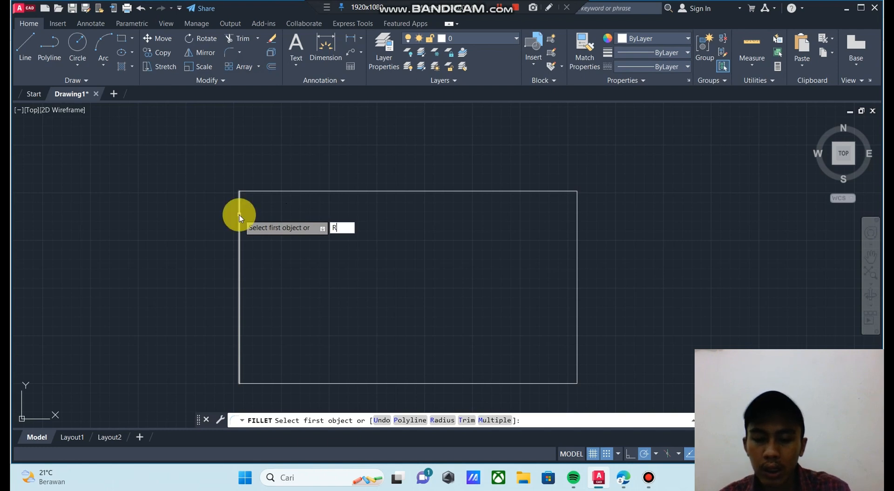
key("Return")
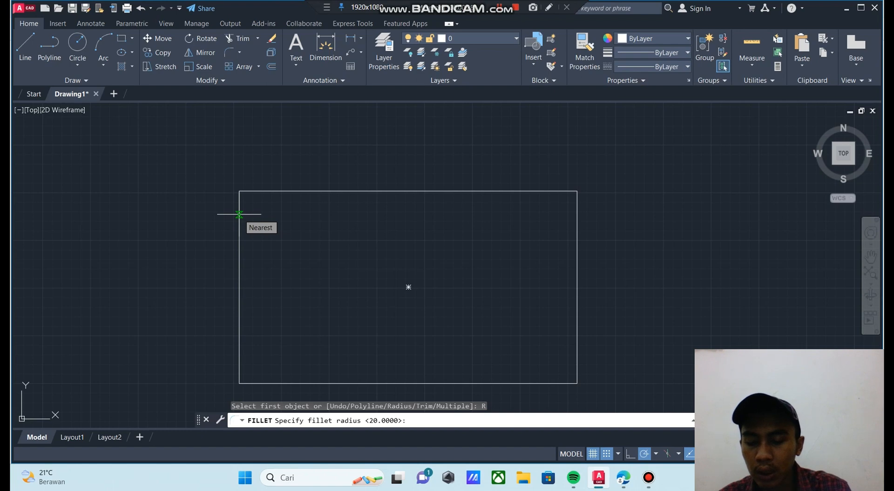
type("50")
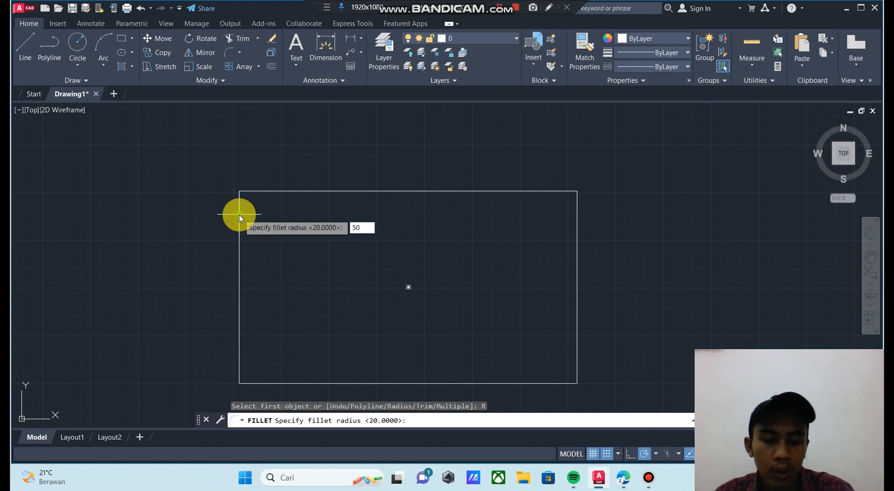
key("Return")
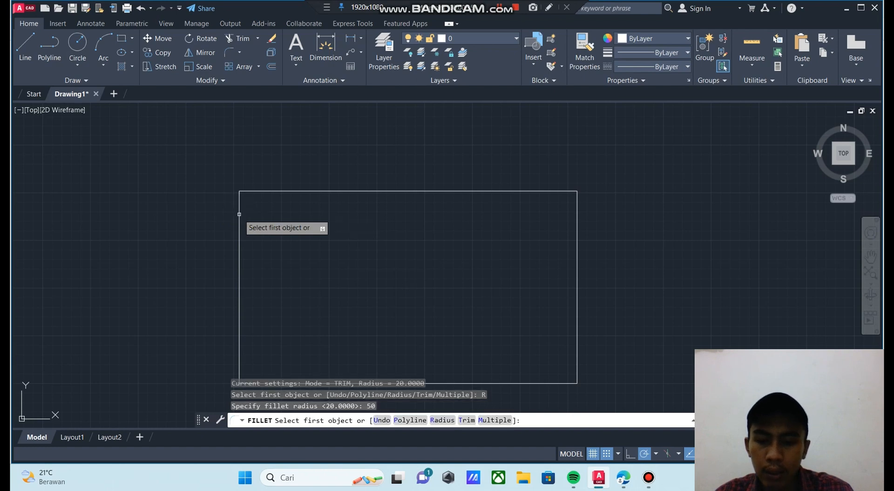
type("50")
key("Return")
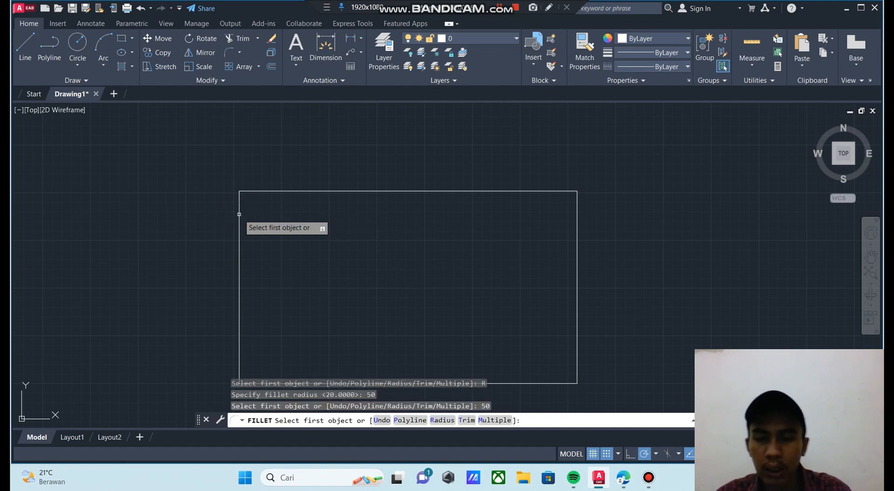
left_click(277, 191)
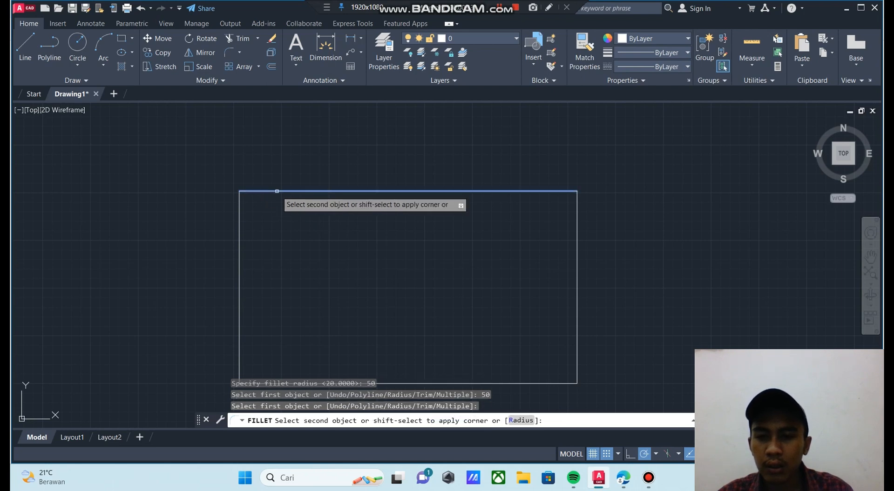
left_click(239, 249)
- Fillet the lower-right corner of the rectangle with a radius of 50
middle_click_drag(524, 277, 427, 225)
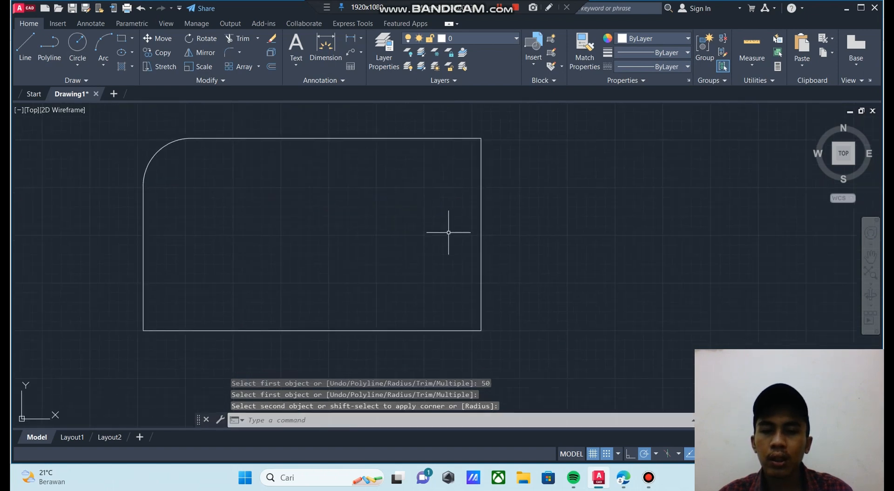
left_click(234, 52)
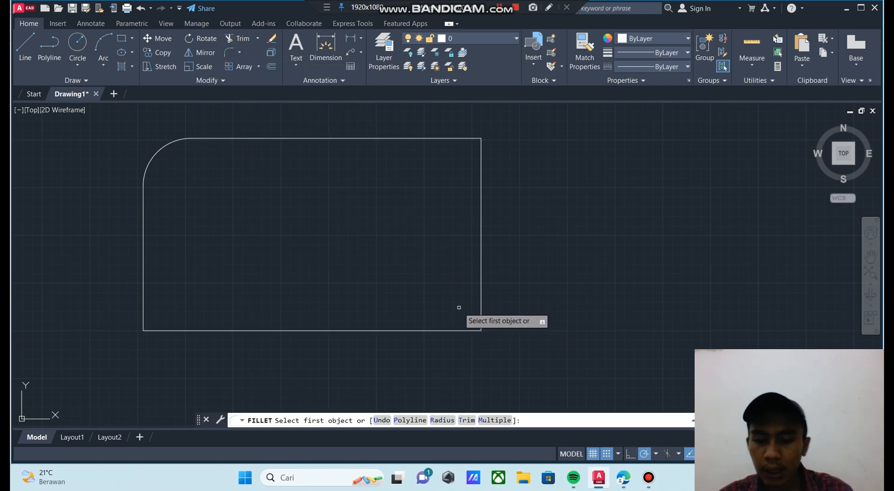
type("R")
key("Return")
type("5")
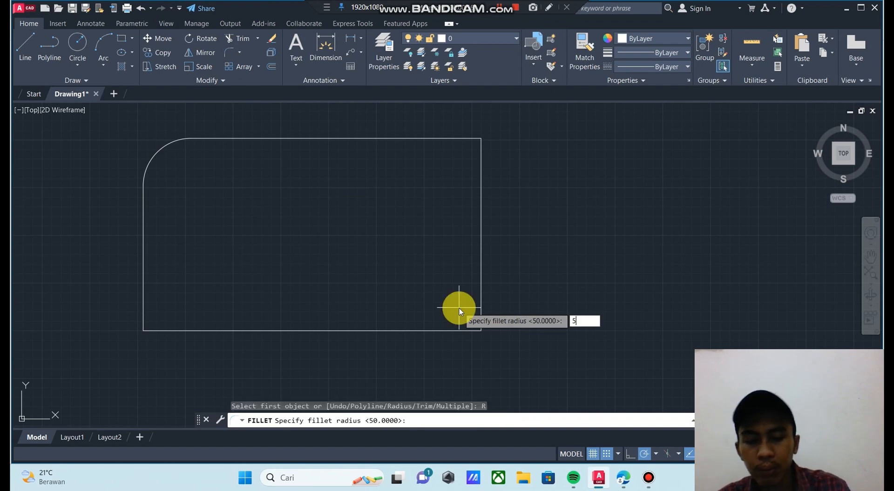
type("0")
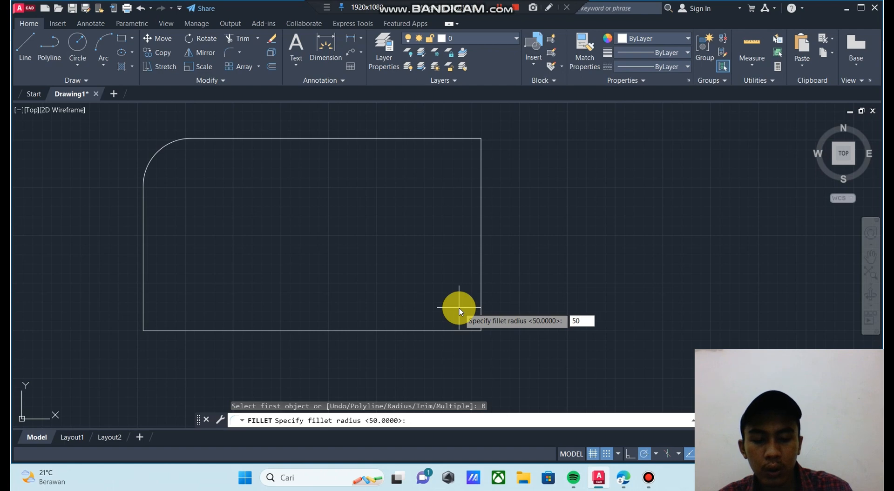
key("Return")
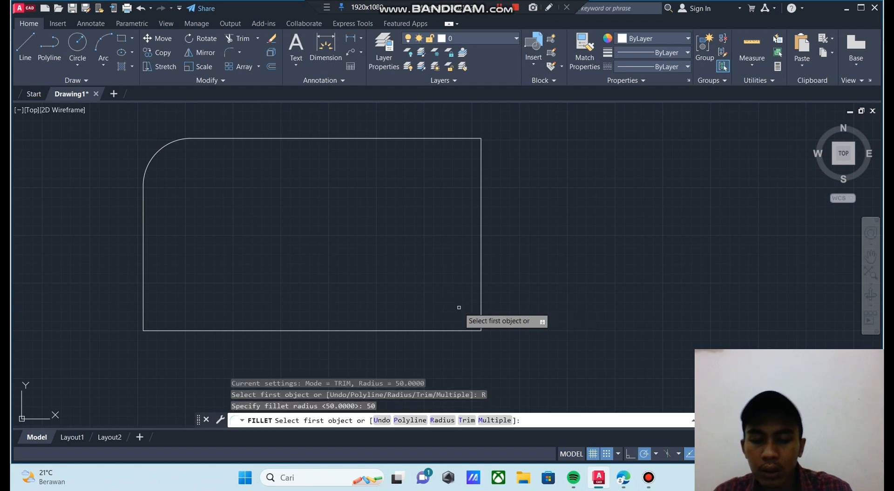
type("80")
key("Return")
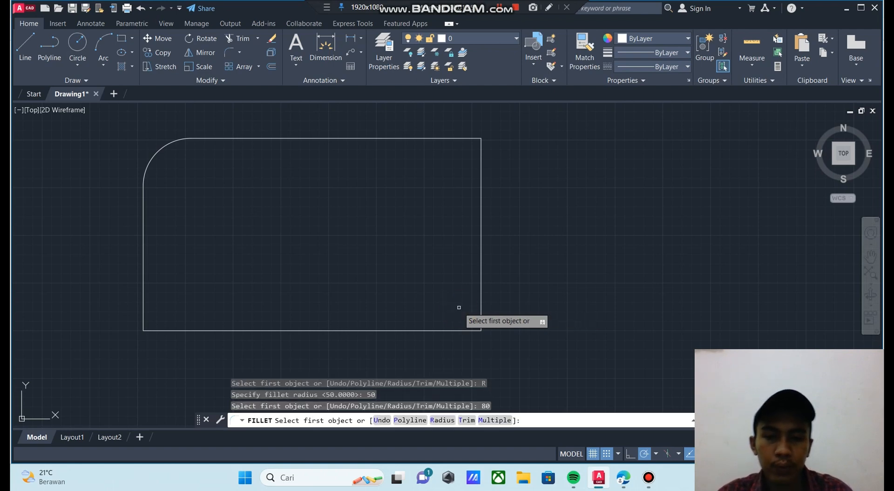
left_click(481, 299)
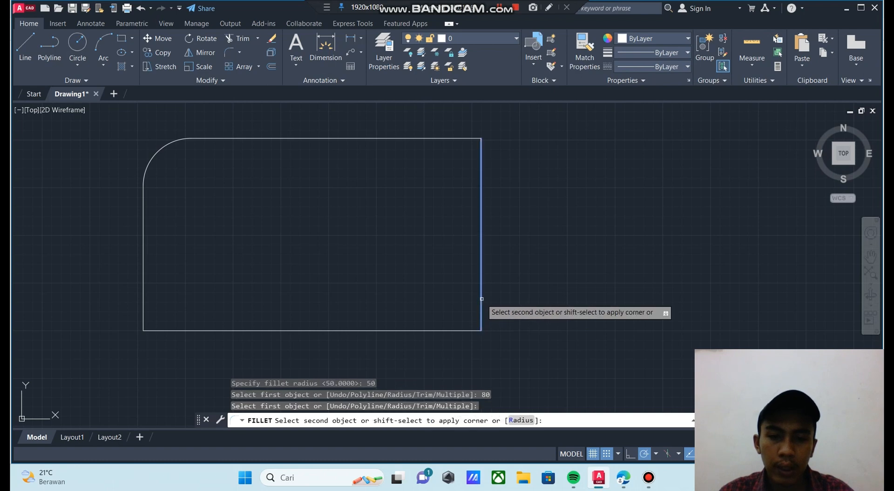
left_click(448, 331)
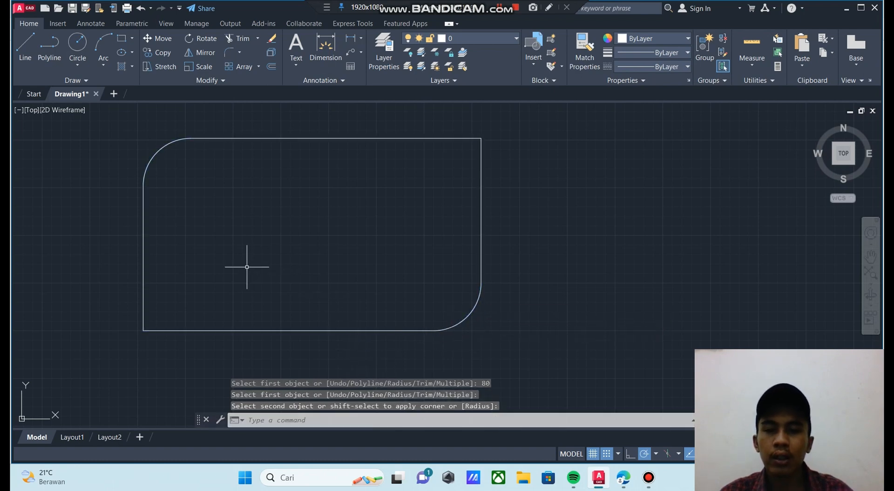
- Chamfer the lower-left corner of the rectangle with both chamfer distances set to 50
left_click(237, 53)
left_click(247, 93)
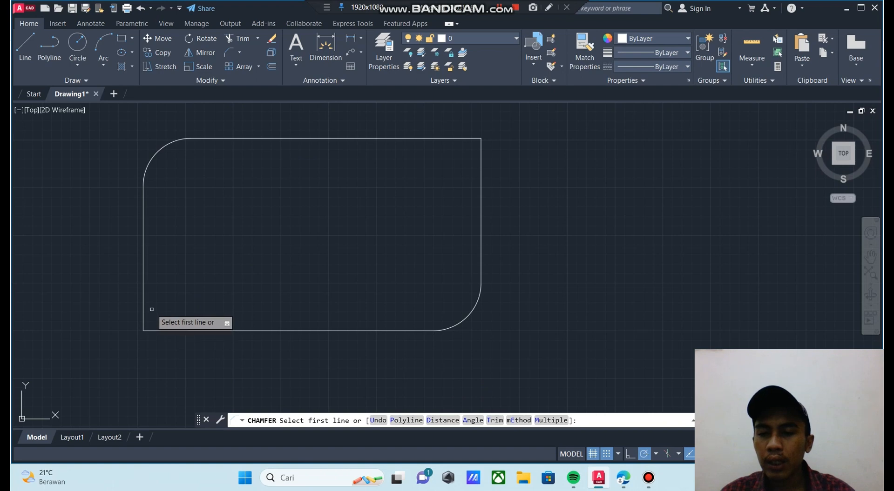
type("D")
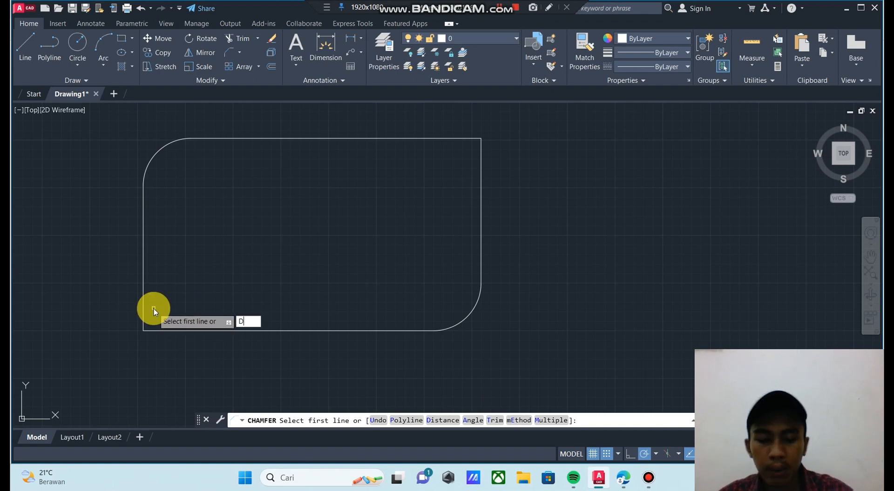
key("Return")
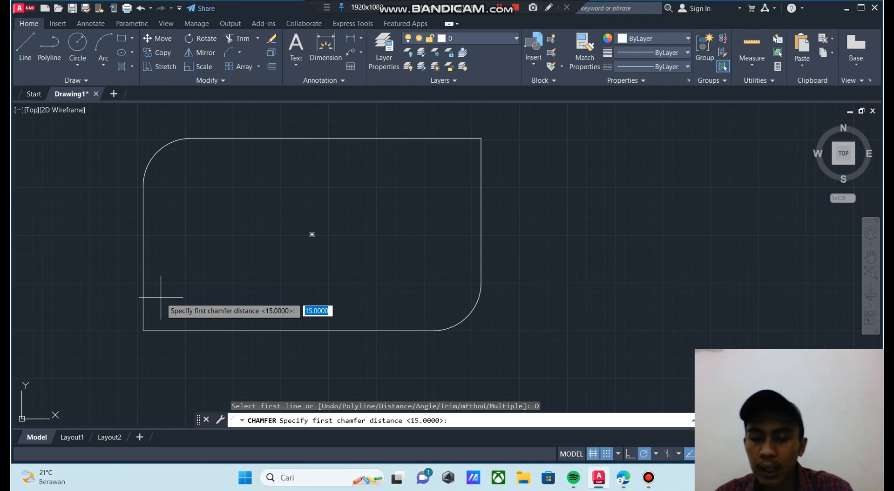
type("50")
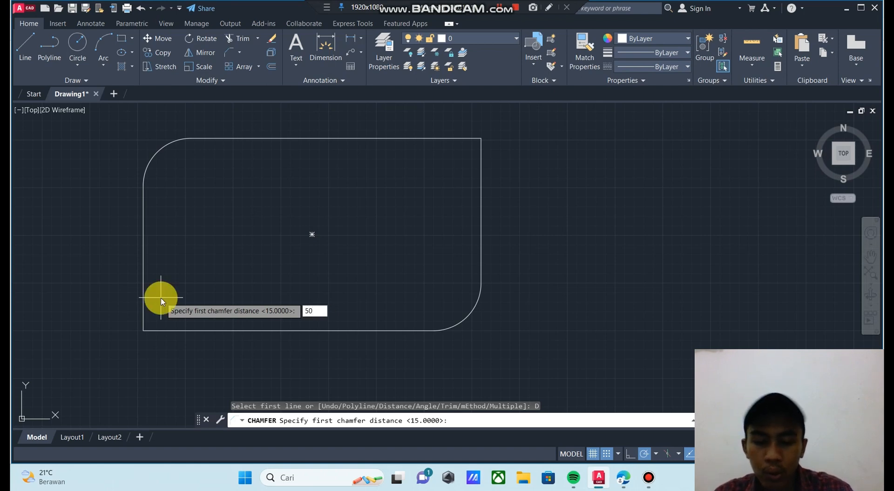
key("Return")
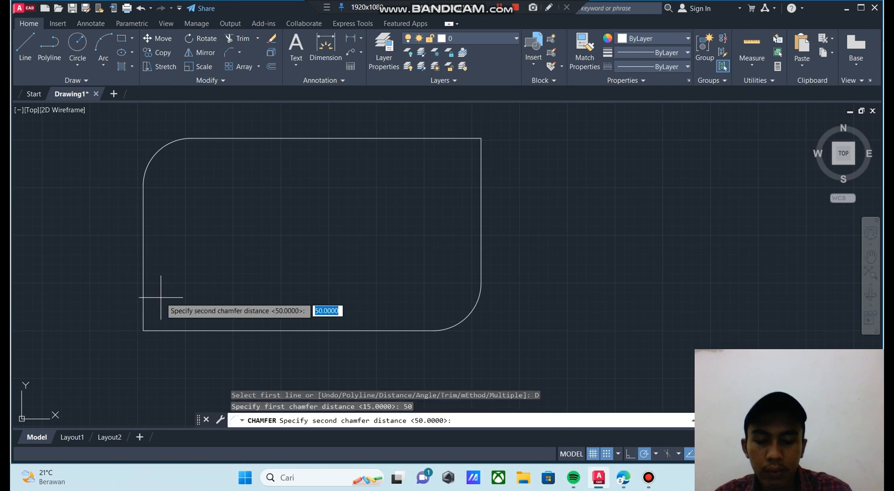
type("50")
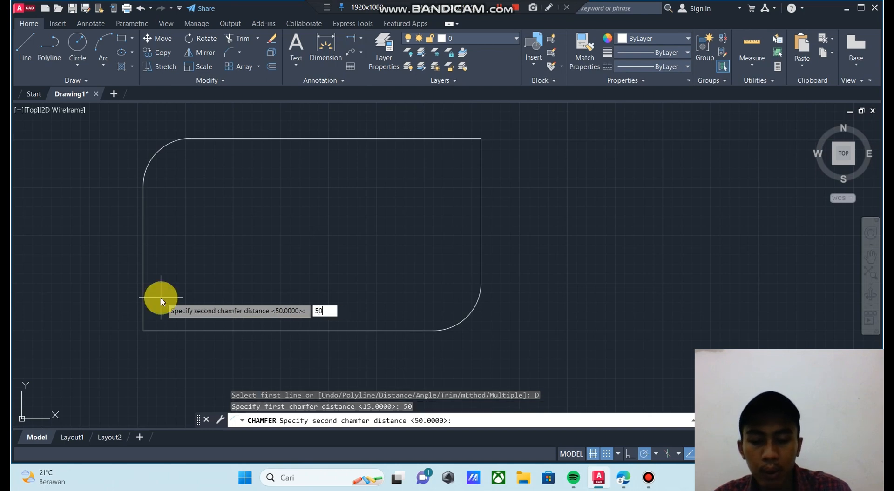
key("Return")
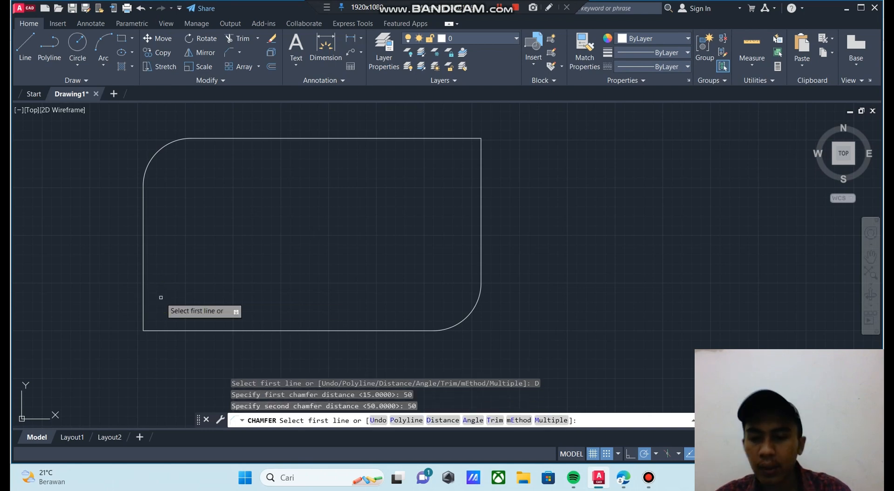
left_click(143, 271)
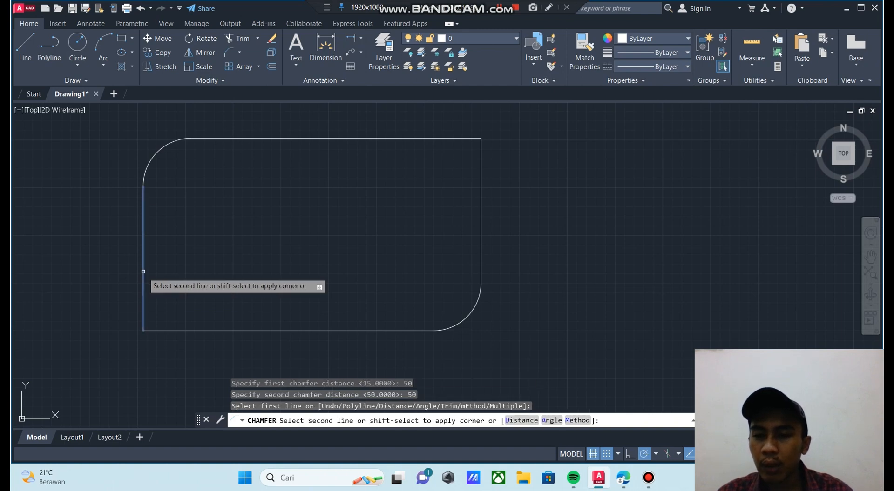
left_click(202, 331)
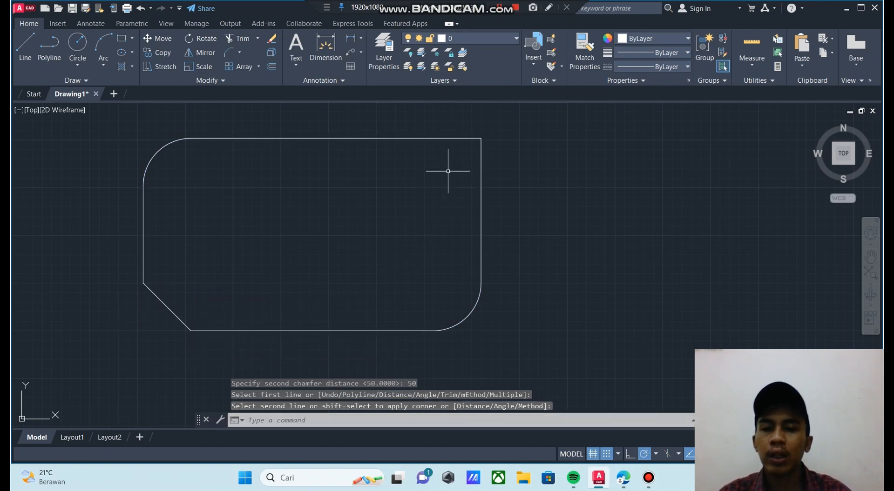
- Chamfer the upper-right corner of the rectangle with first and second distances of 50
left_click(240, 52)
left_click(255, 90)
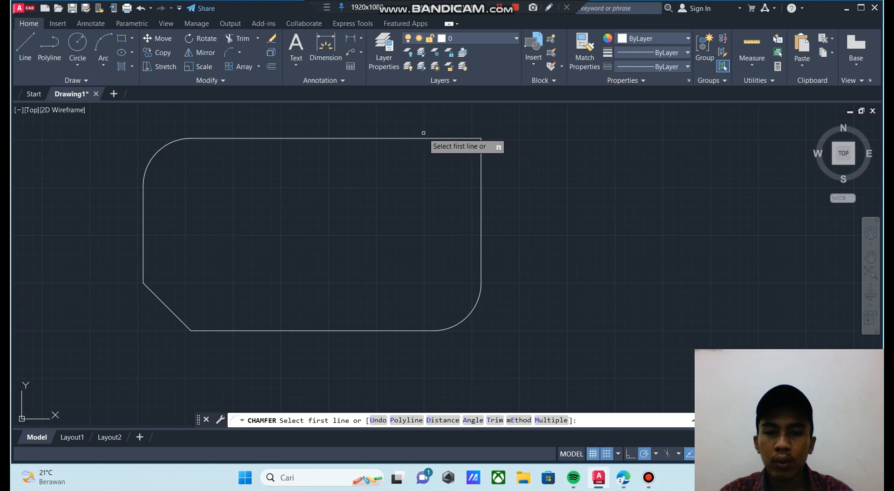
middle_click_drag(413, 128, 387, 184)
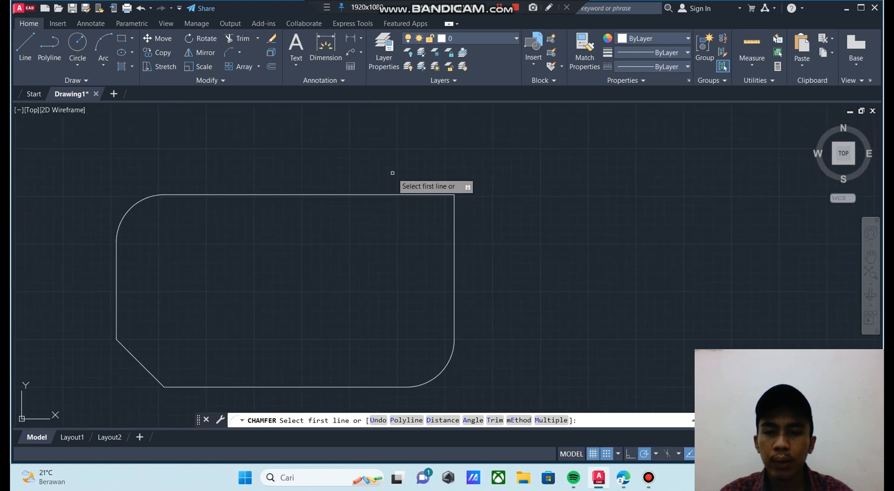
left_click(239, 57)
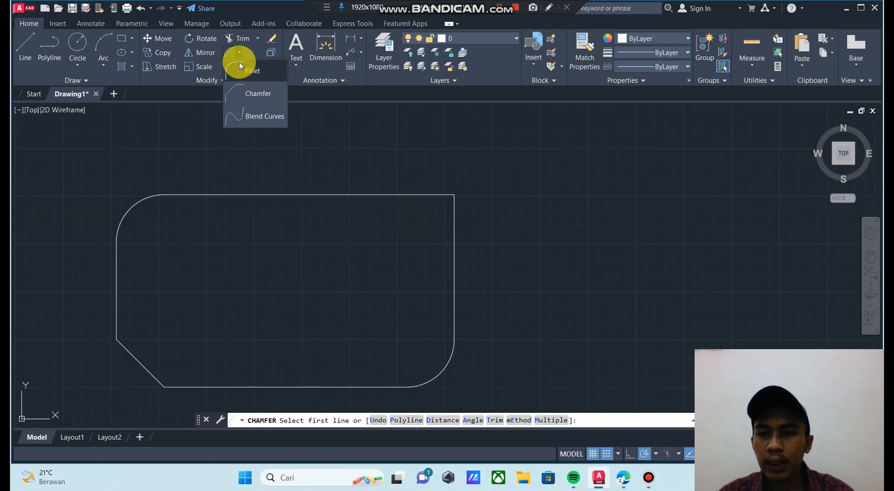
left_click(243, 90)
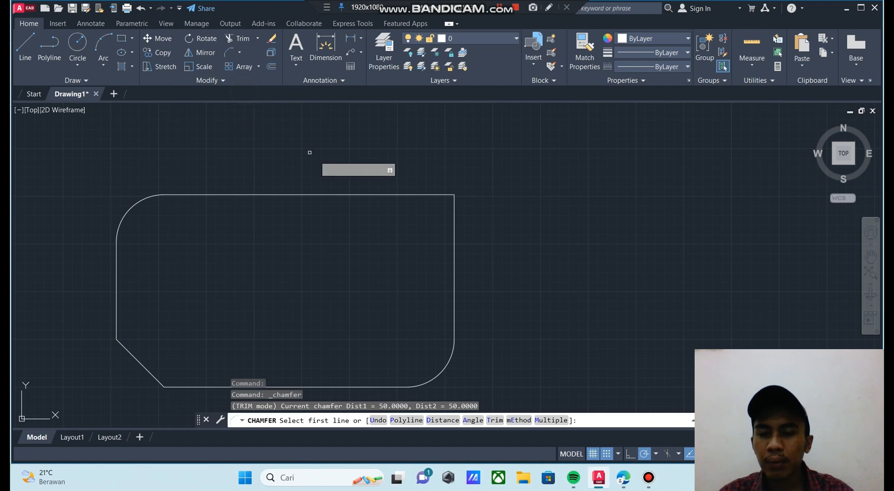
left_click(483, 233)
type("D")
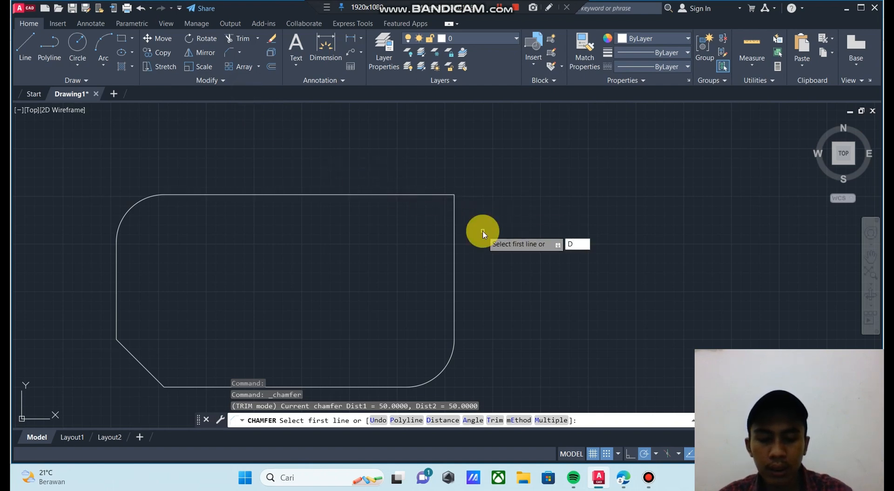
key("Return")
left_click(483, 231)
type("50")
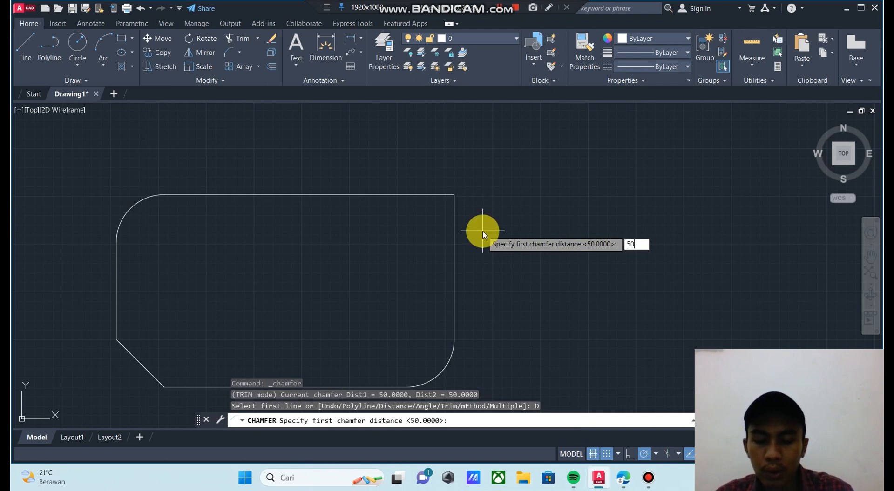
key("Return")
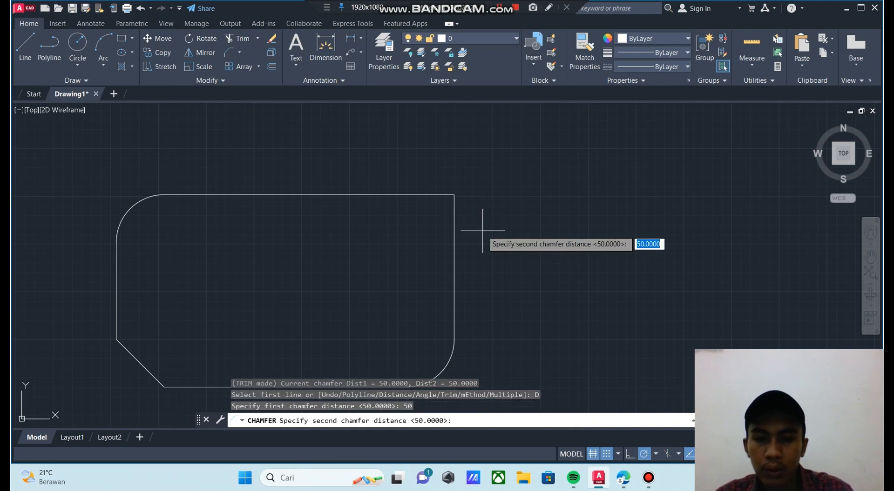
left_click(483, 230)
type("50")
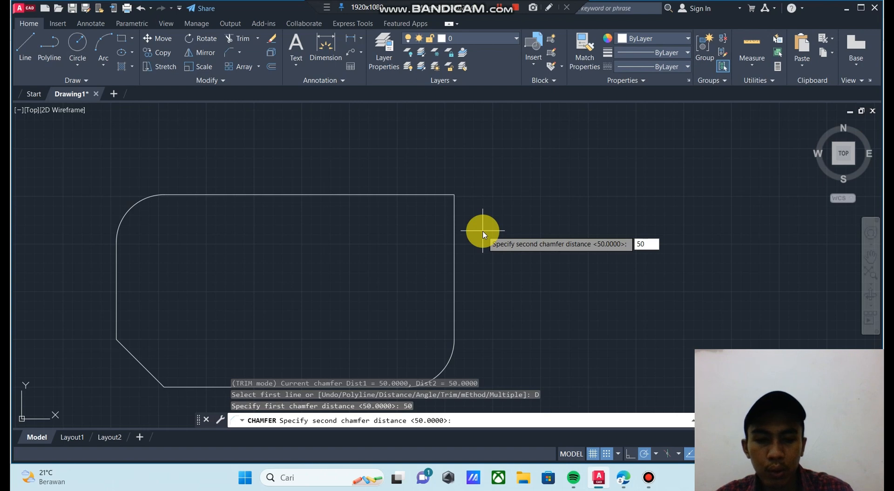
key("Return")
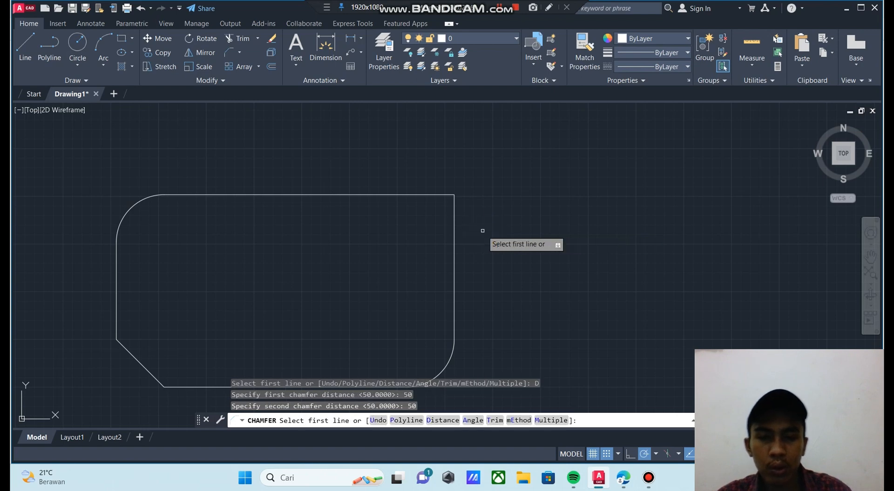
left_click(422, 195)
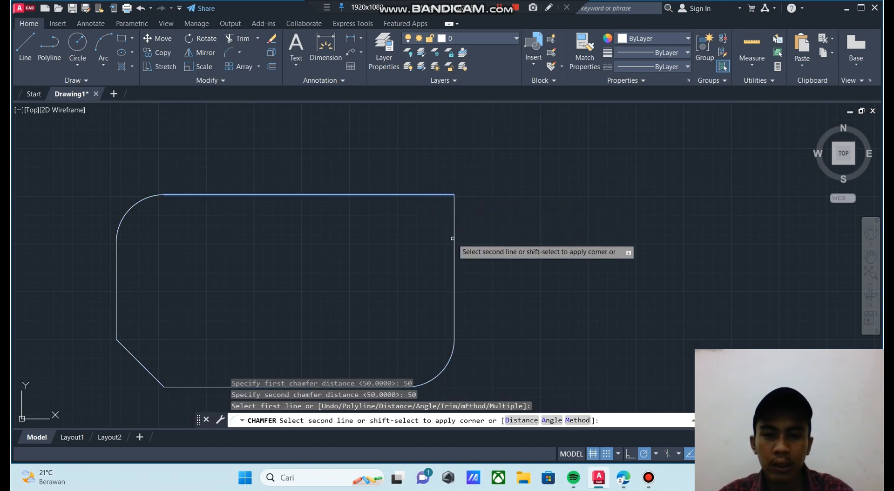
left_click(453, 266)
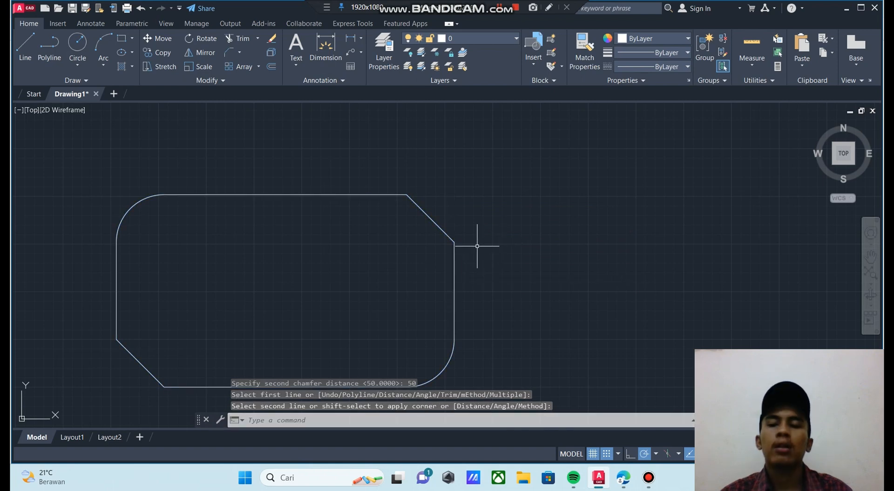
- Draw a rectangle 100 units wide and 200 units high in the empty area of the VIDEO TUTOR drawing
scroll(466, 249, "down", 4)
middle_click_drag(428, 253, 399, 212)
scroll(356, 207, "up", 2)
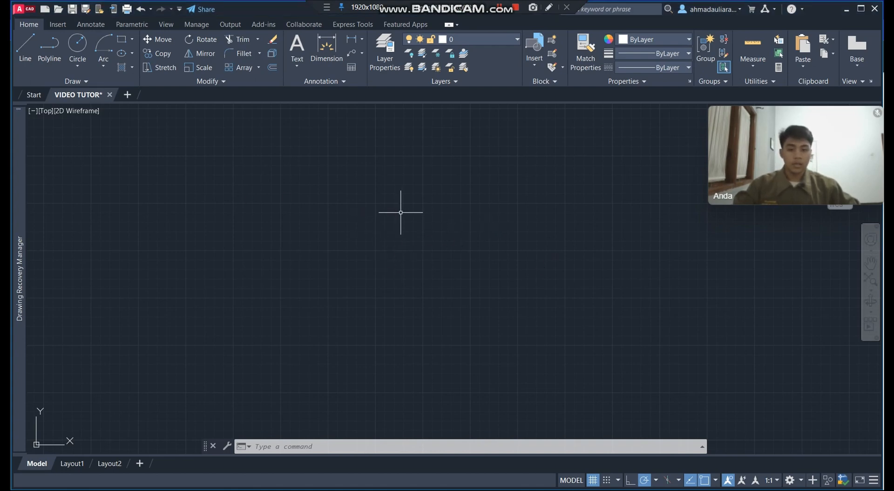
type("rec")
key("Return")
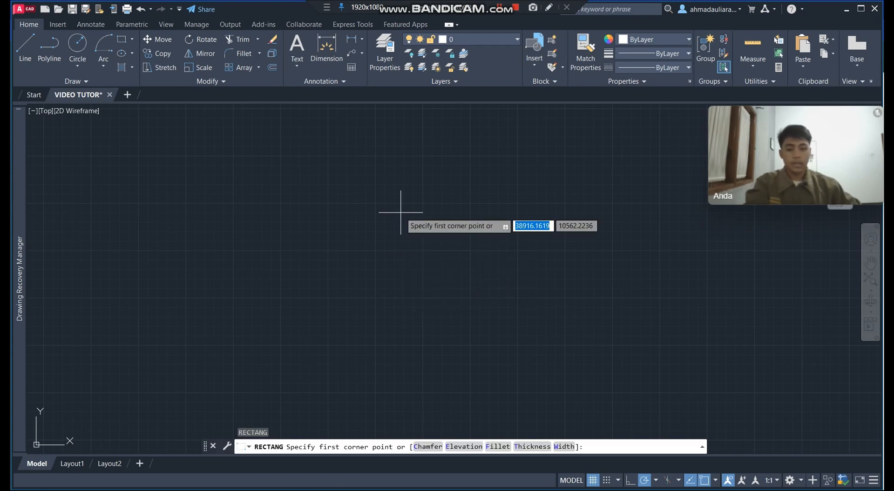
left_click(374, 266)
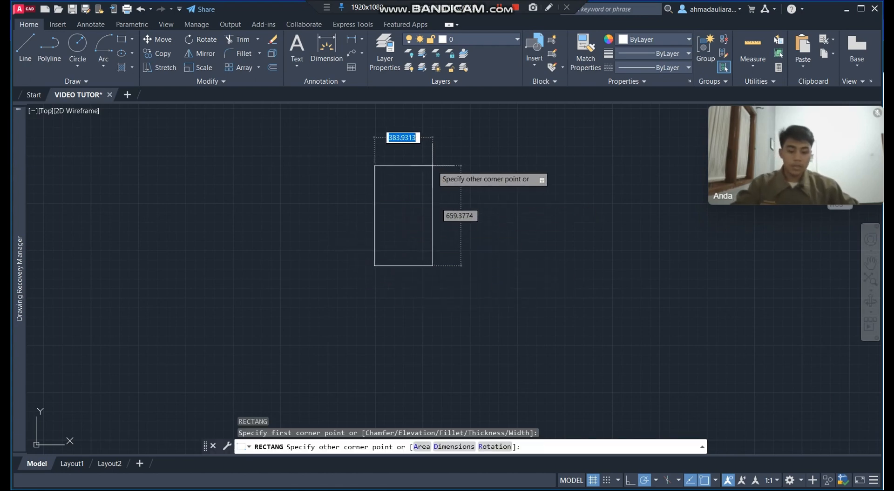
type("100")
key("Tab")
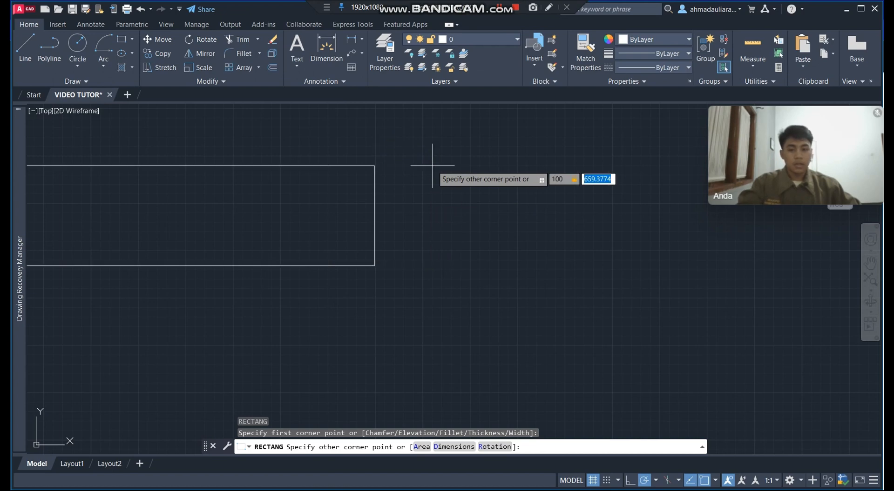
type("200")
key("Return")
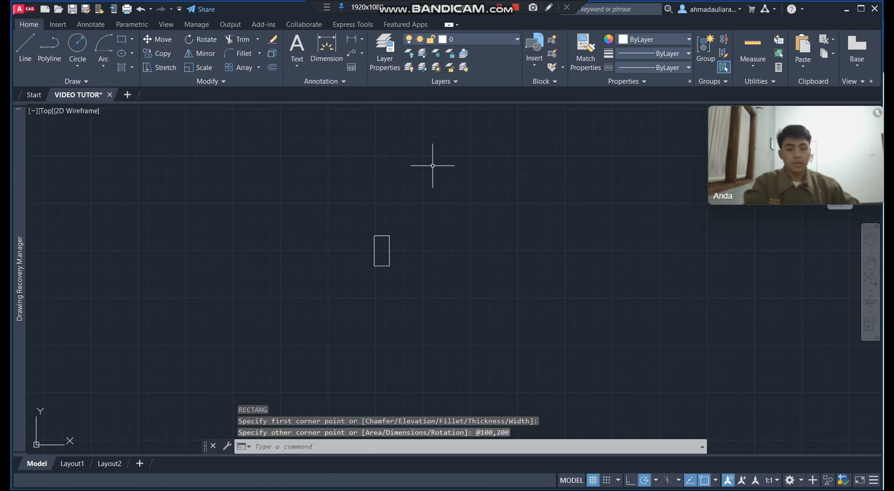
- Copy the rectangle twice horizontally to its right, using its lower-right corner as base point, to form a spaced row of three
scroll(399, 255, "up", 3)
middle_click_drag(479, 257, 392, 238)
scroll(355, 233, "up", 2)
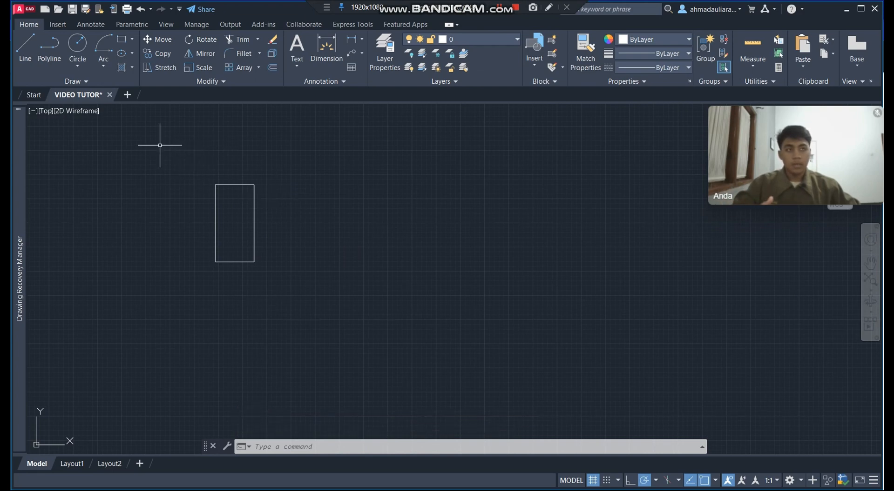
left_click(165, 138)
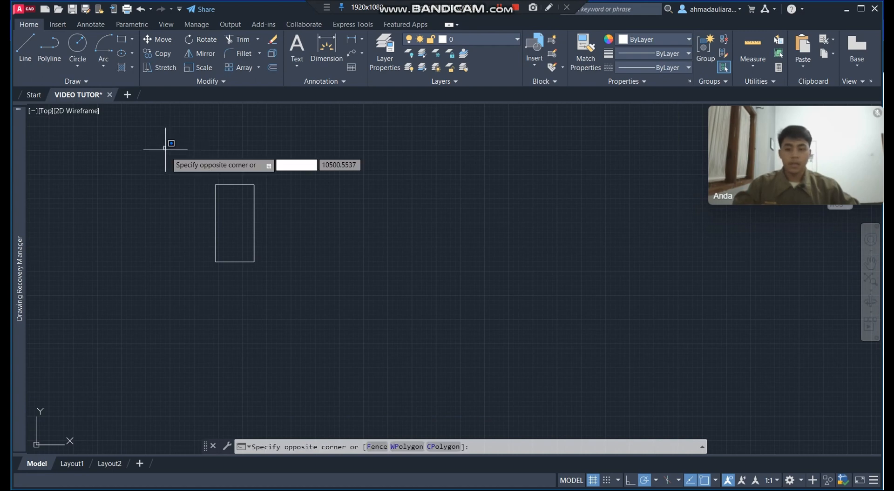
left_click(343, 303)
mouse_move(215, 263)
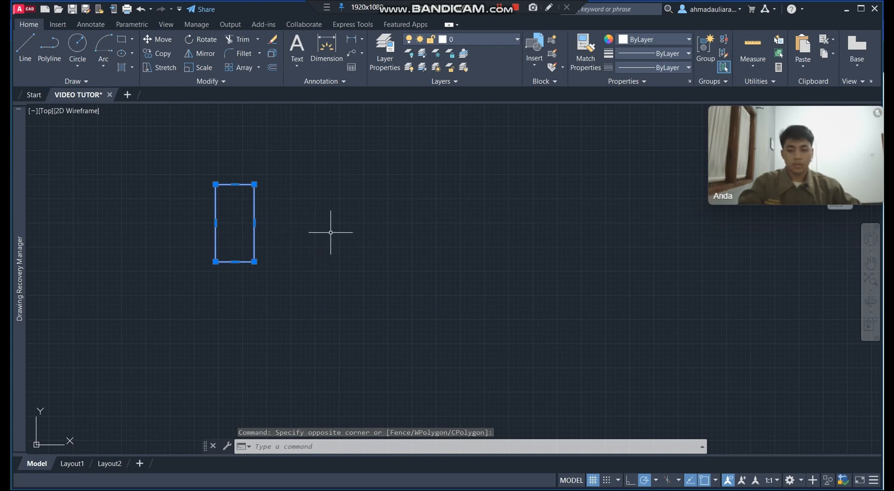
type("Co")
key("Return")
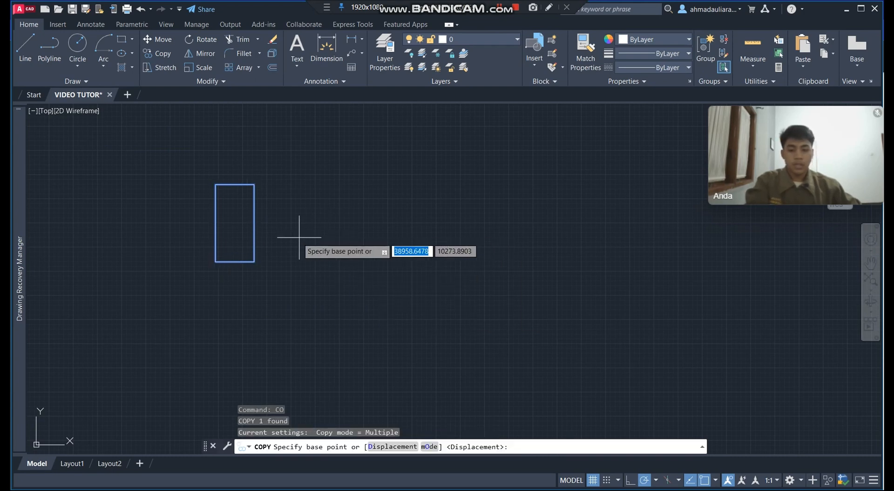
left_click(254, 262)
left_click(408, 262)
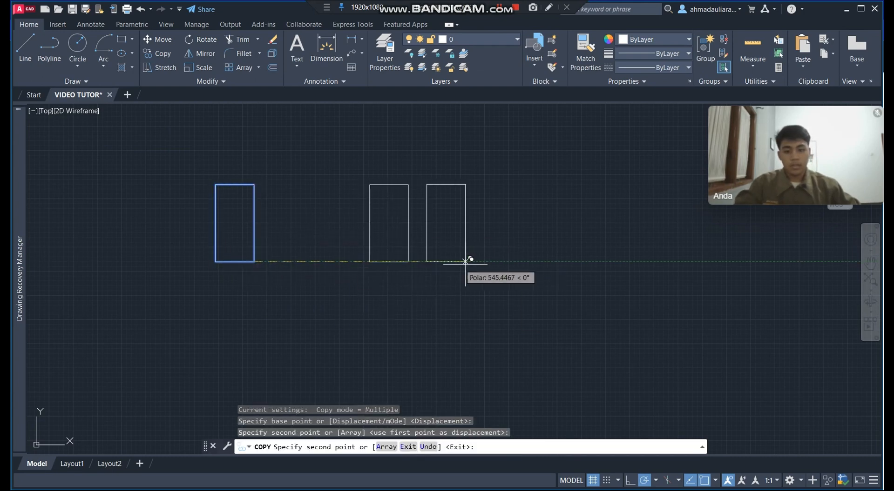
left_click(588, 262)
key("Escape")
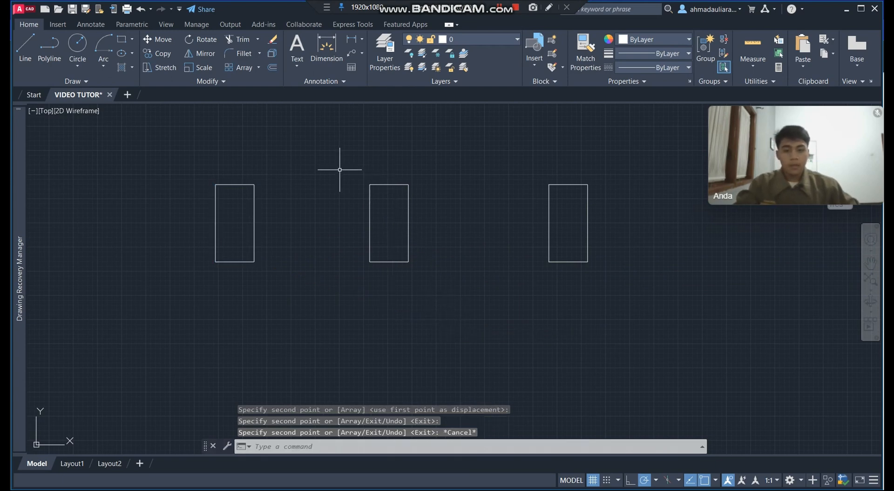
- Rotate the middle rectangle of the row by 45 degrees counterclockwise about its lower-left corner
left_click(329, 145)
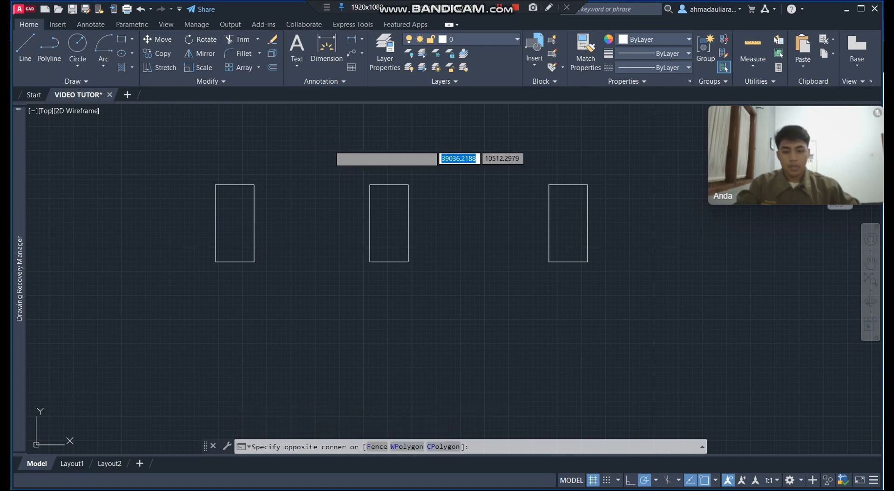
left_click(436, 289)
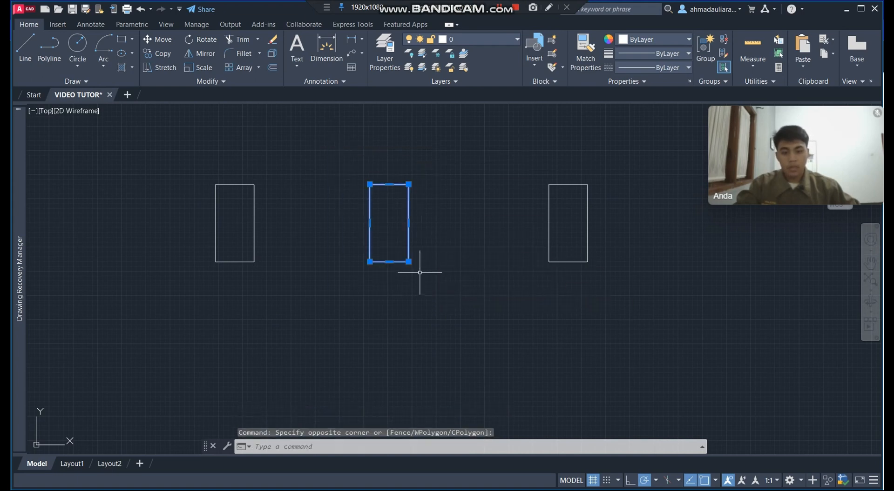
scroll(382, 272, "up", 2)
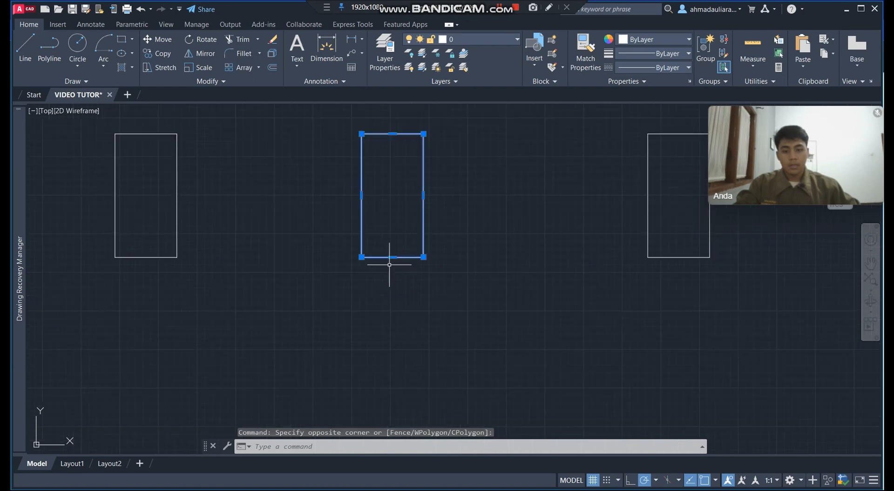
mouse_move(389, 213)
middle_mouse_down()
mouse_move(319, 219)
mouse_move(328, 196)
middle_mouse_up()
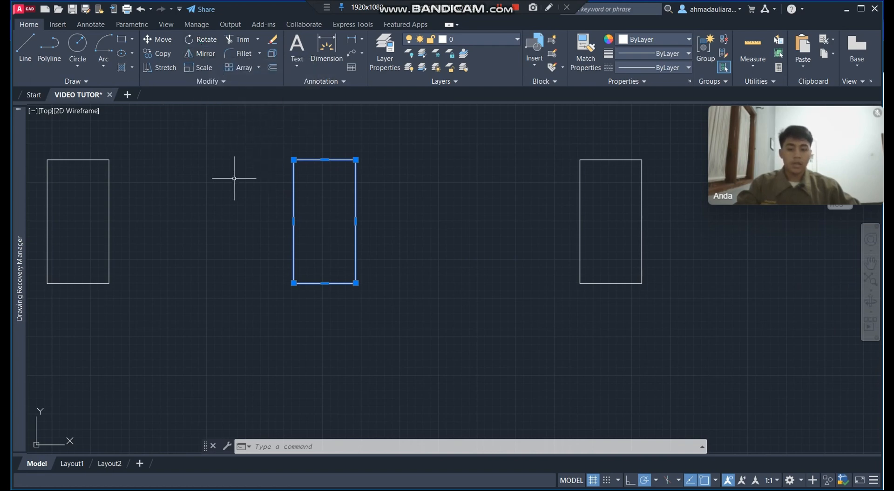
type("RO")
key("Return")
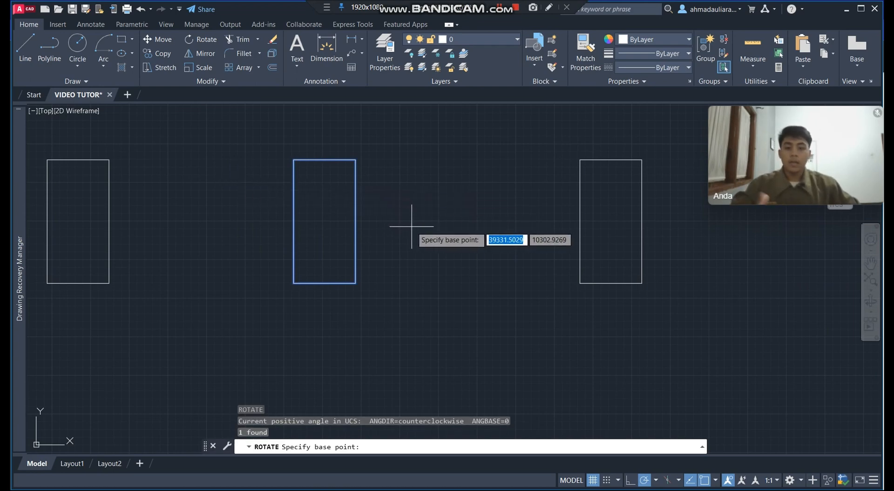
left_click(294, 282)
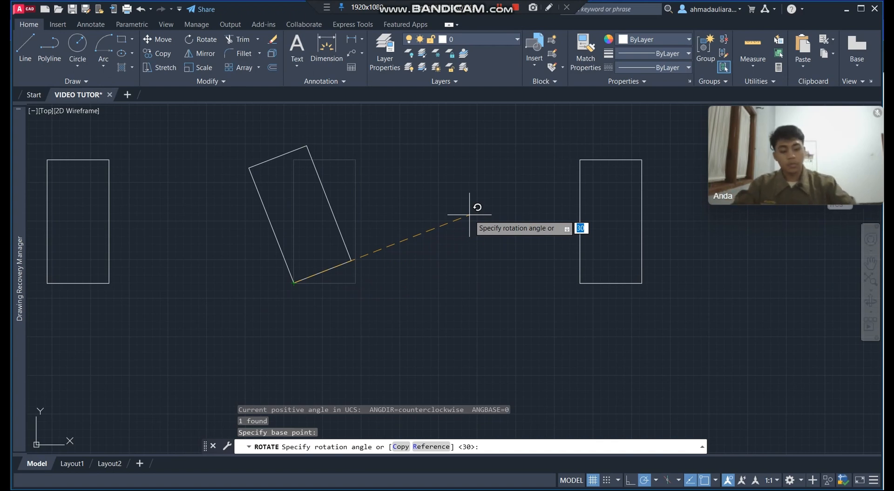
key("Return")
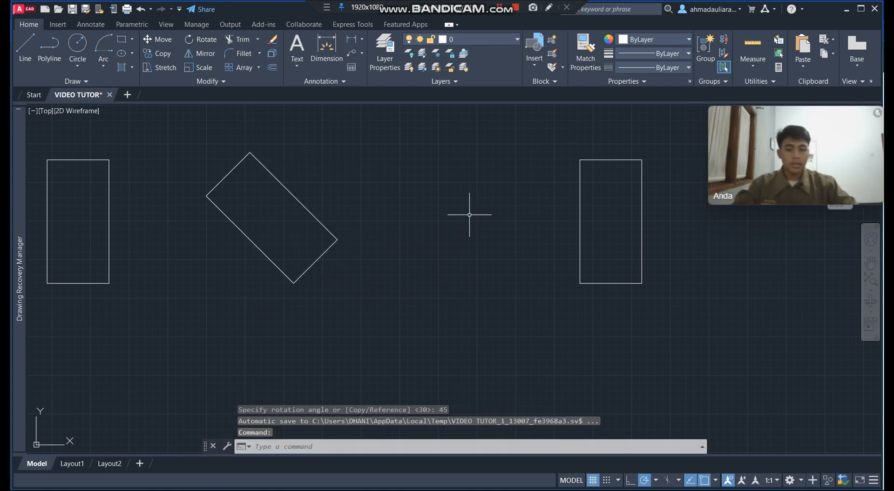
- Draw a slanted line from the third rectangle's lower-left corner up to the right, ending beyond the rectangle slightly above its top edge
scroll(406, 257, "down", 2)
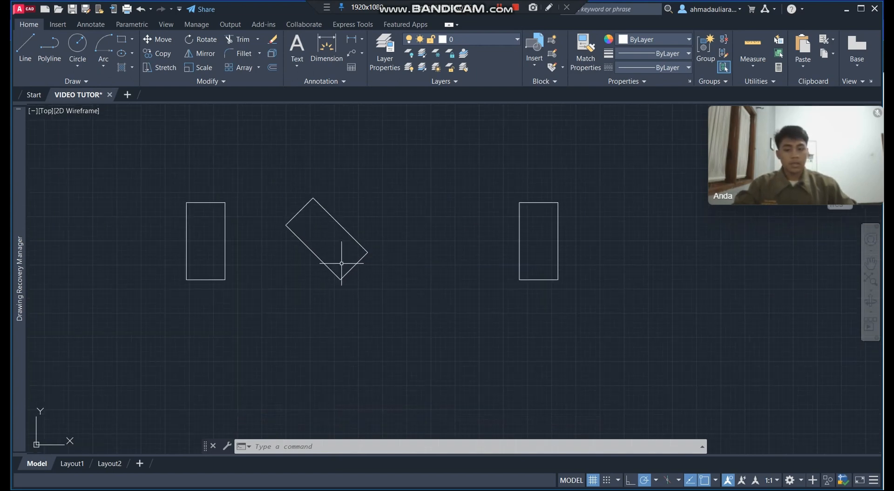
middle_click_drag(475, 265, 333, 264)
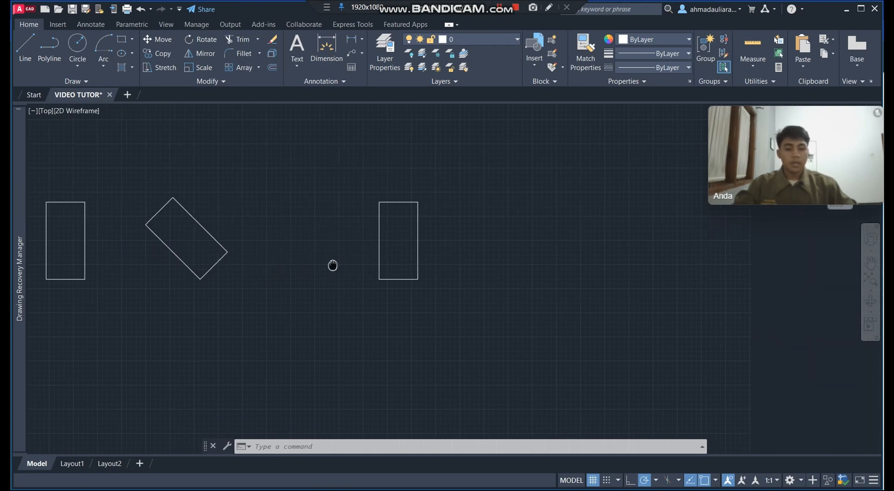
scroll(356, 247, "up", 2)
middle_click_drag(515, 253, 461, 256)
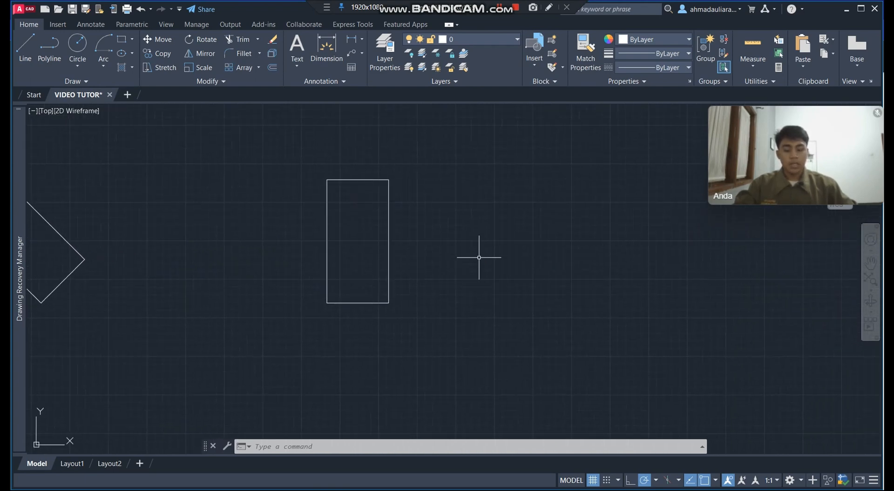
scroll(479, 253, "down", 2)
type("l")
key("Return")
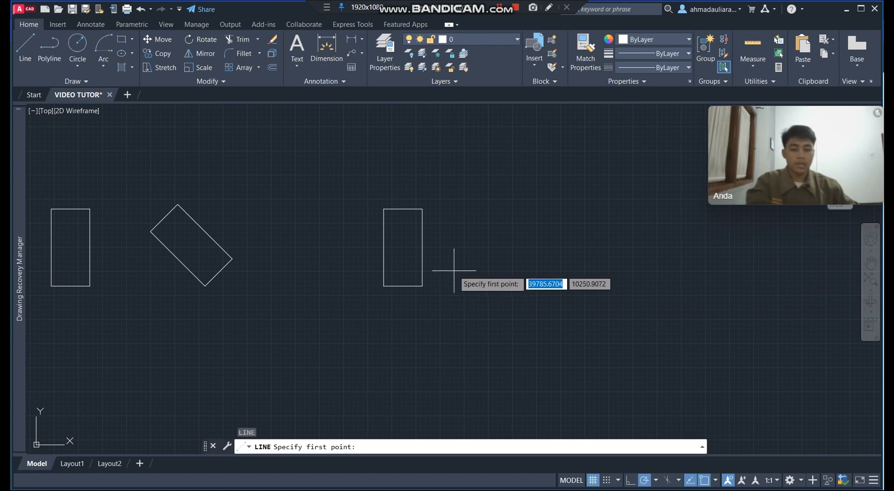
left_click(383, 286)
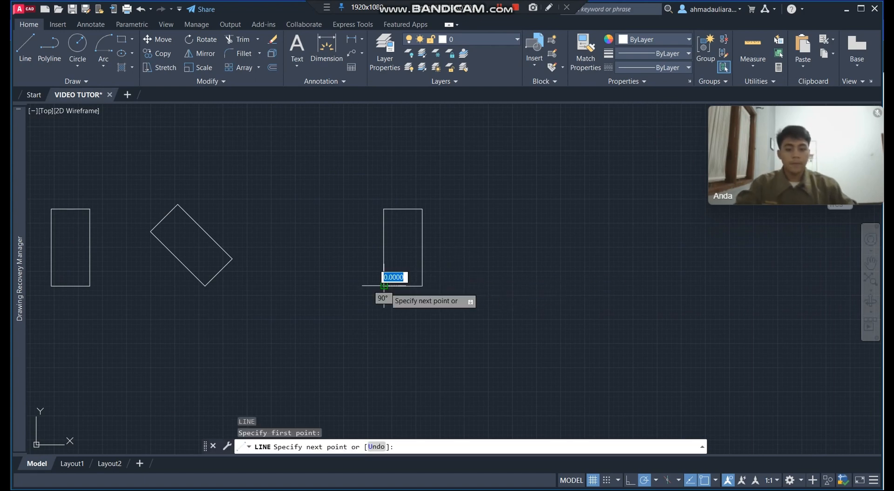
left_click(548, 201)
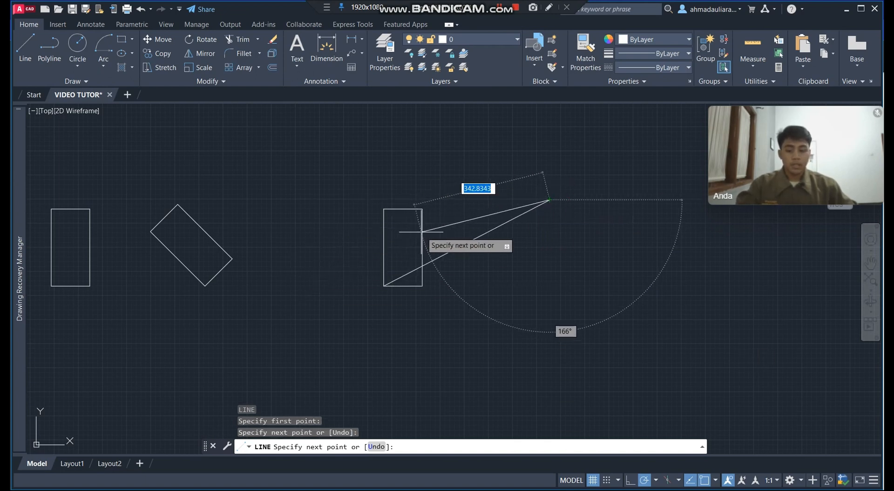
key("Escape")
- Rotate the third rectangle about its lower-left corner, picking the slanted line's far endpoint so its base aligns with the line
left_click(403, 209)
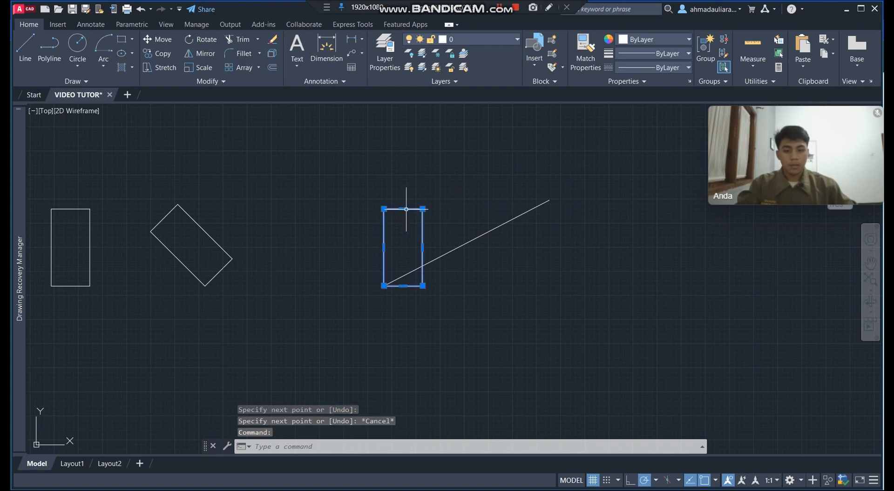
mouse_move(403, 209)
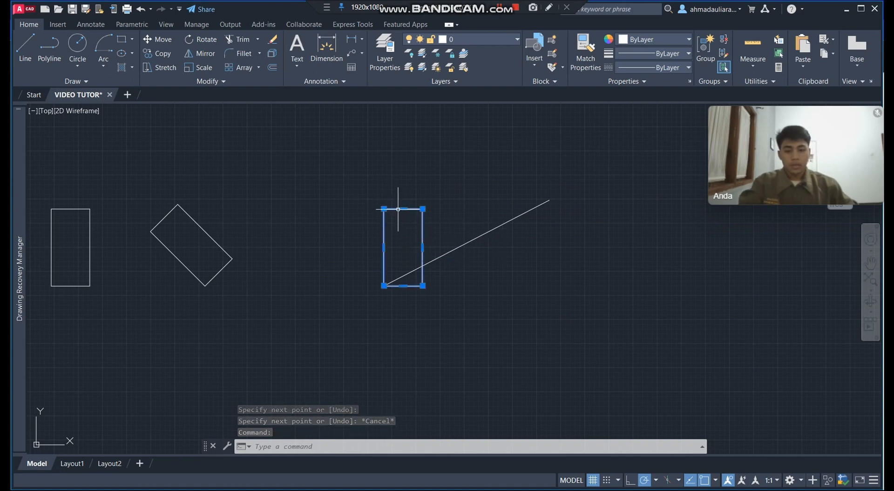
type("RO")
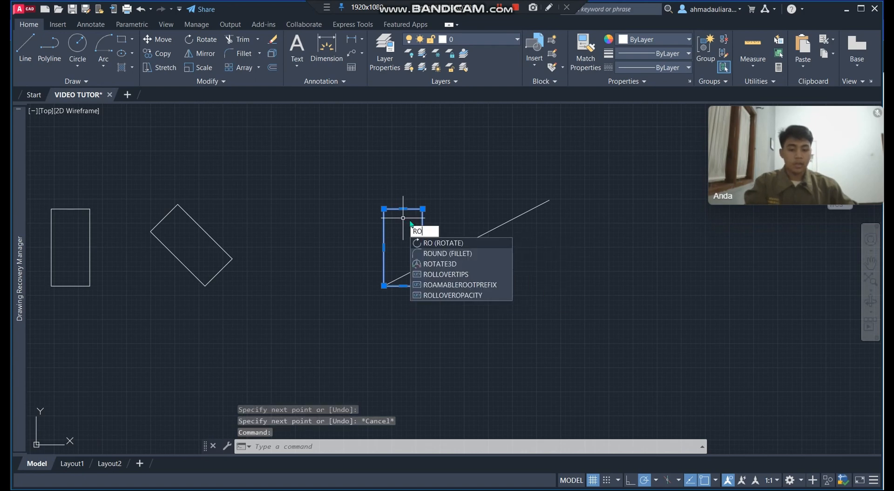
key("Return")
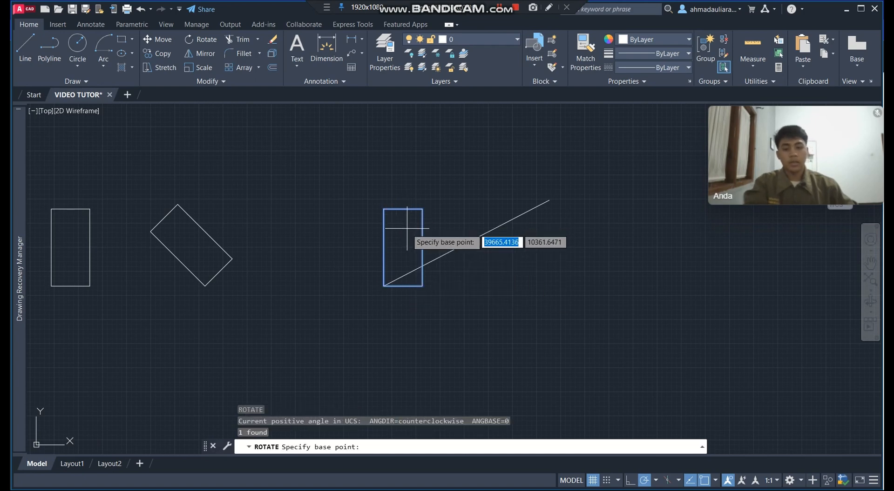
left_click(384, 285)
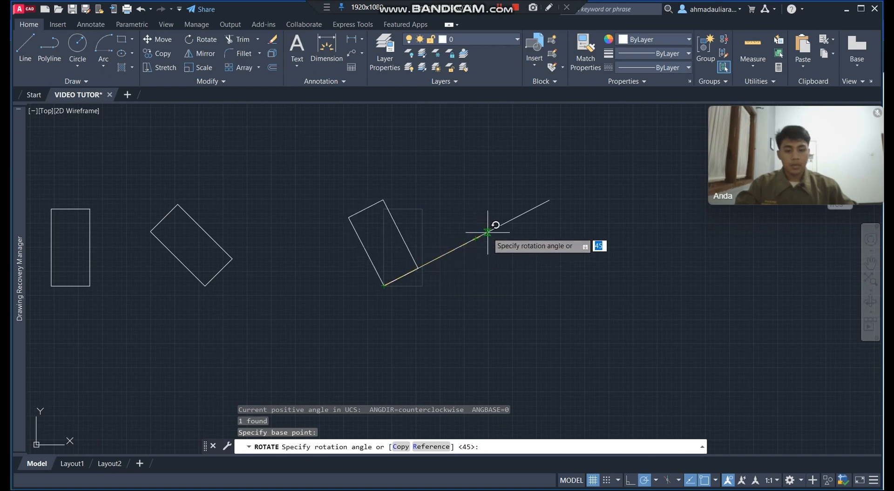
left_click(550, 200)
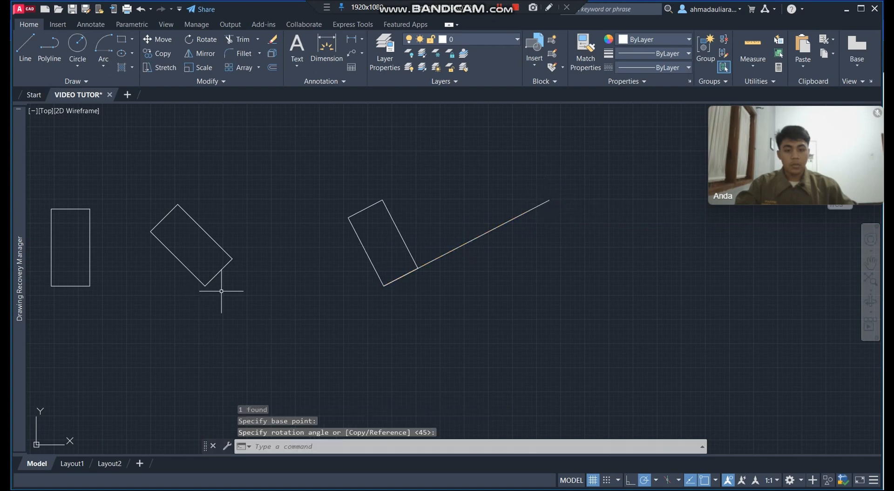
- Review the two rotated rectangles and the slanted reference line, highlighting each rectangle in turn and clearing the selection
scroll(296, 298, "down", 2)
middle_click_drag(293, 305, 373, 291)
scroll(373, 291, "up", 4)
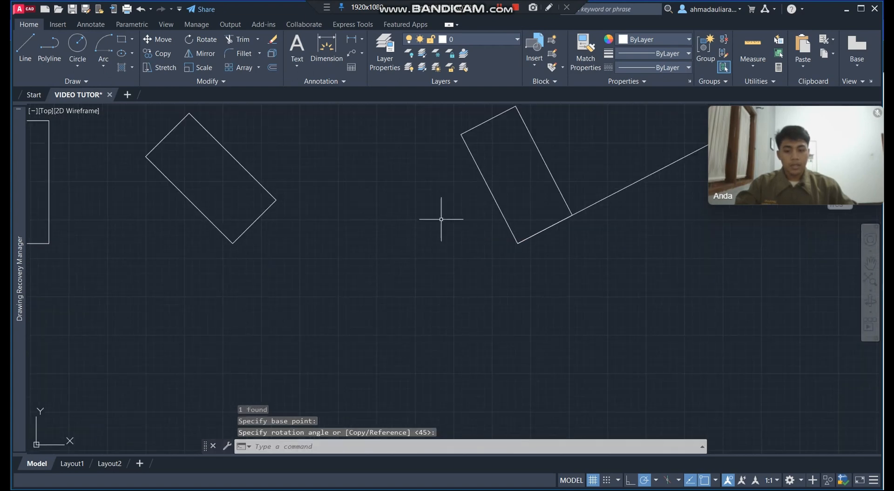
scroll(479, 219, "down", 2)
middle_click_drag(405, 246, 376, 250)
mouse_move(362, 215)
middle_mouse_down()
mouse_move(317, 243)
mouse_move(355, 253)
middle_mouse_up()
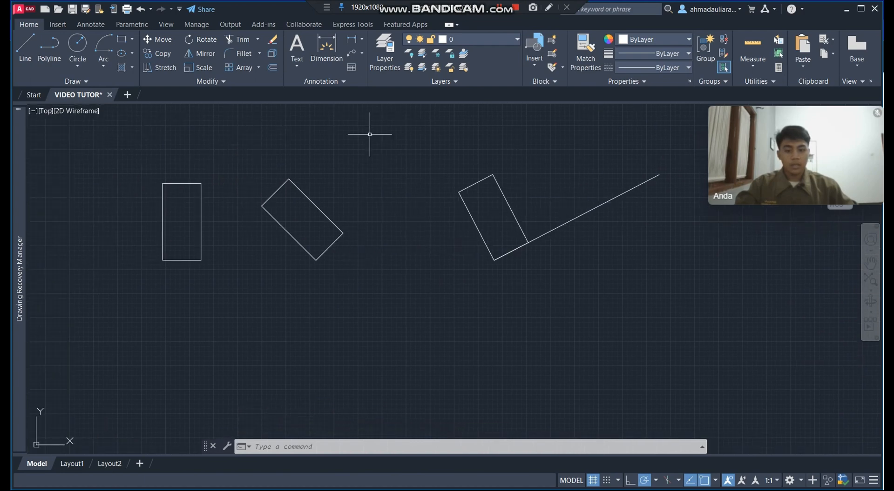
left_click(240, 140)
left_click(399, 303)
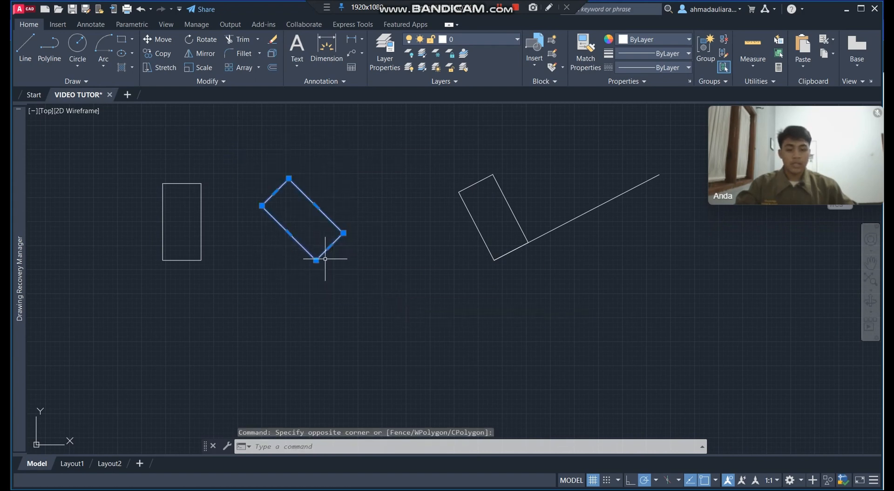
left_click(425, 148)
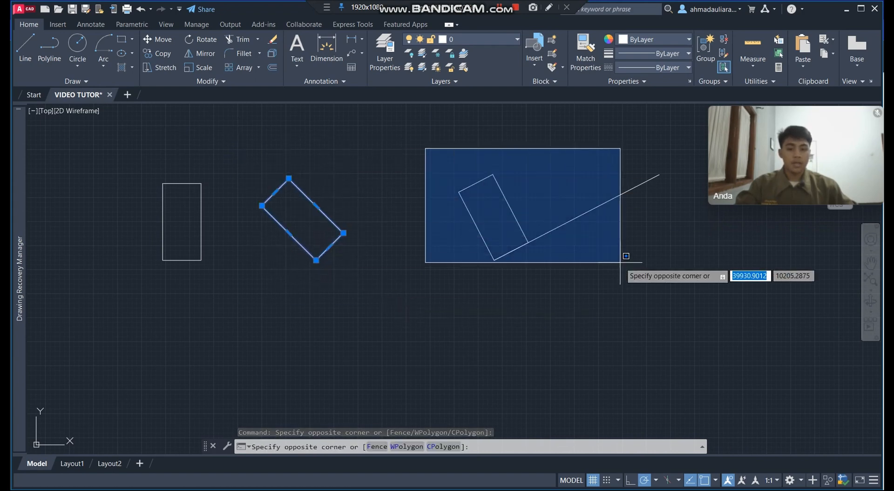
key("Escape")
key("Escape")
left_click(430, 164)
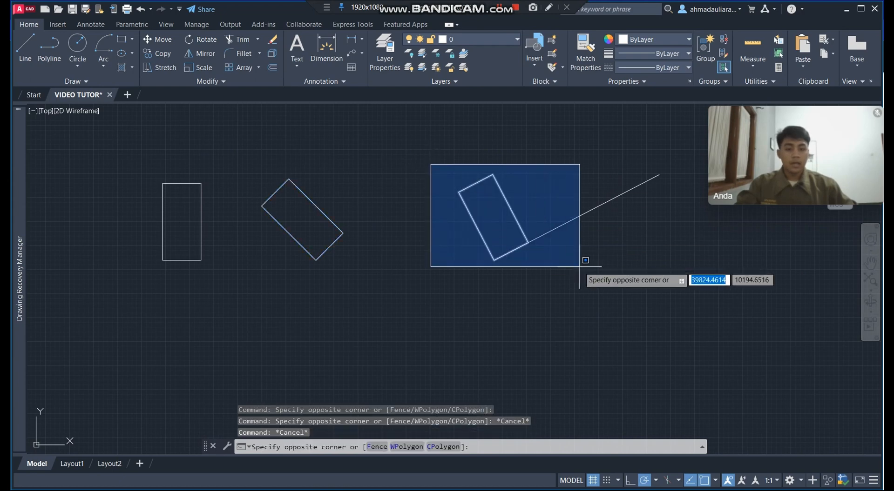
left_click(606, 293)
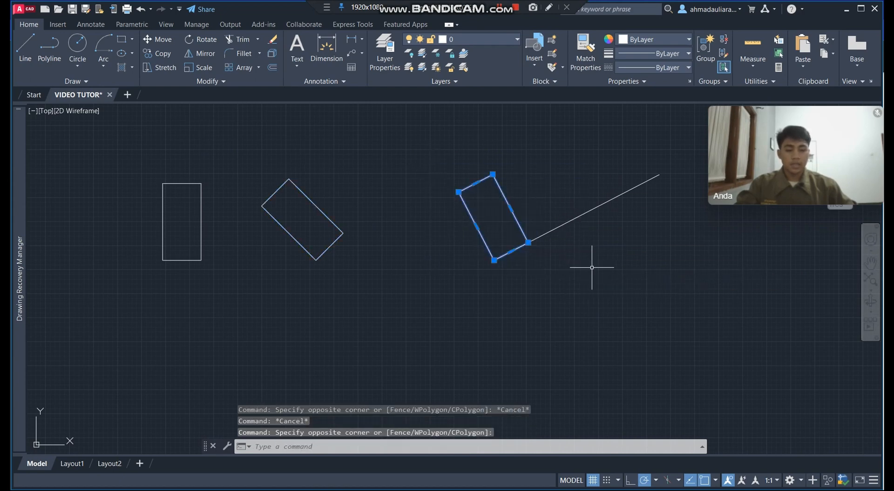
left_click(592, 268)
middle_click_drag(592, 267, 480, 271)
scroll(537, 247, "down", 2)
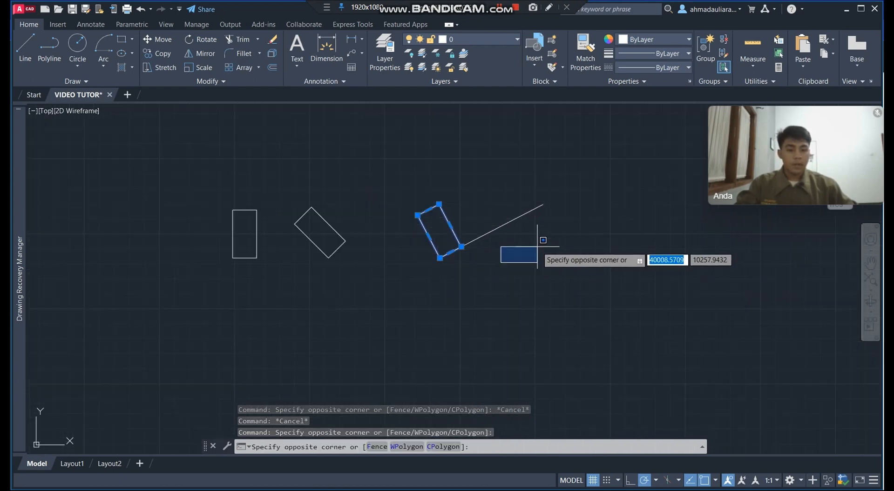
scroll(533, 249, "down", 2)
scroll(512, 250, "up", 4)
scroll(521, 241, "down", 2)
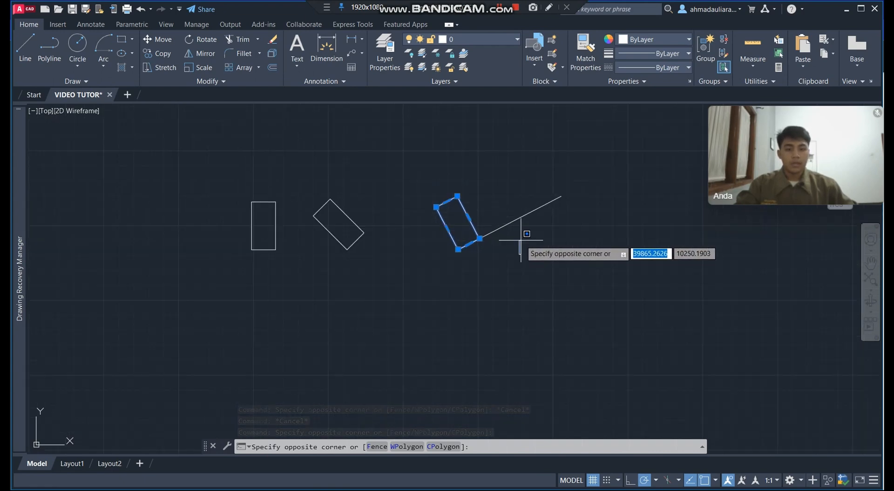
key("Escape")
key("Escape")
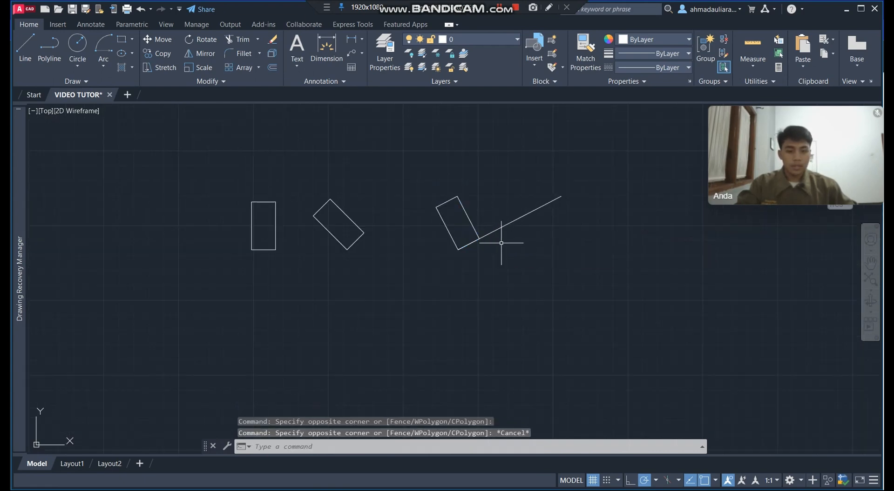
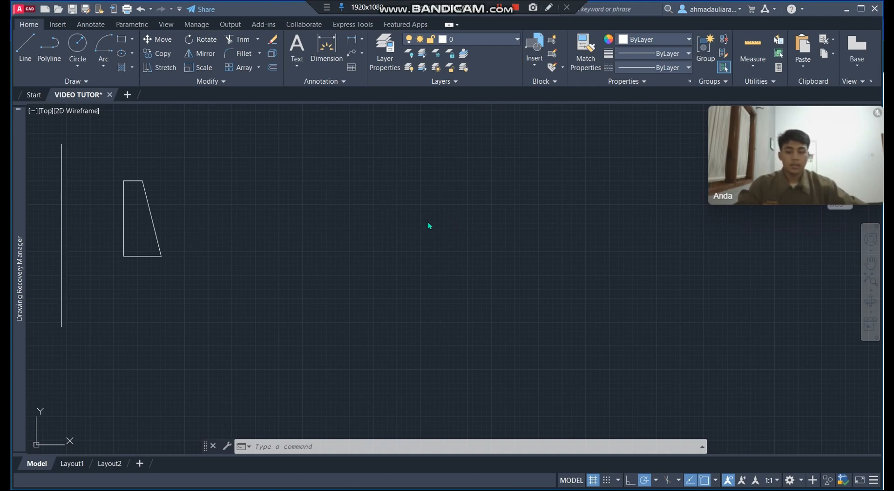
- Draw a closed trapezoid polyline in an empty area: 100 to the left, 200 up, 50 to the right, then back to the start point
left_click(428, 224)
middle_click_drag(398, 219, 214, 246)
mouse_move(381, 233)
middle_mouse_down()
mouse_move(347, 192)
mouse_move(315, 209)
middle_mouse_up()
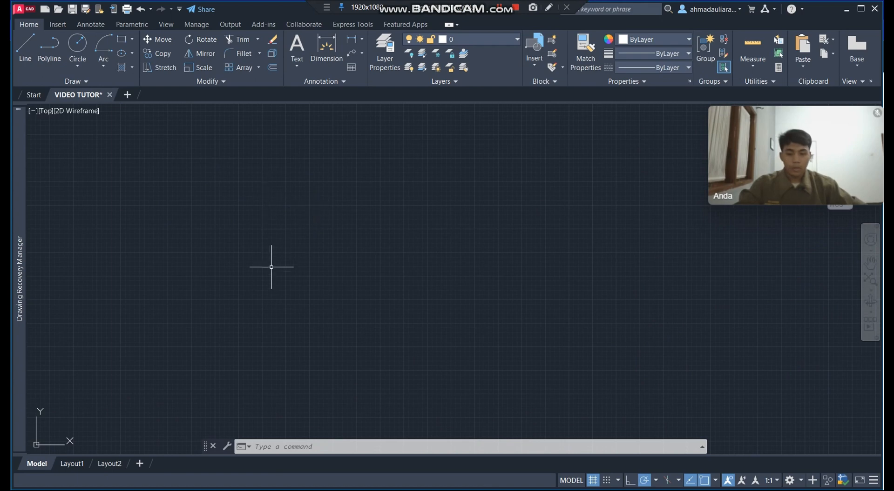
type("pl")
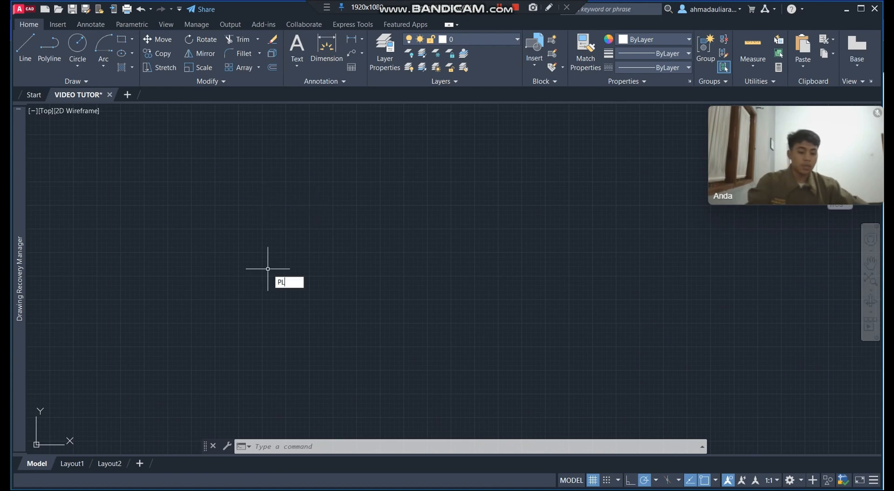
key("Return")
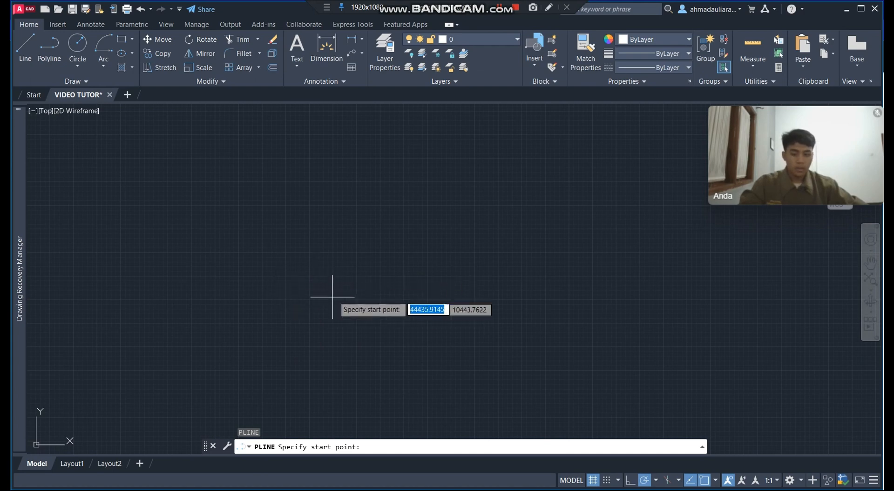
left_click(354, 293)
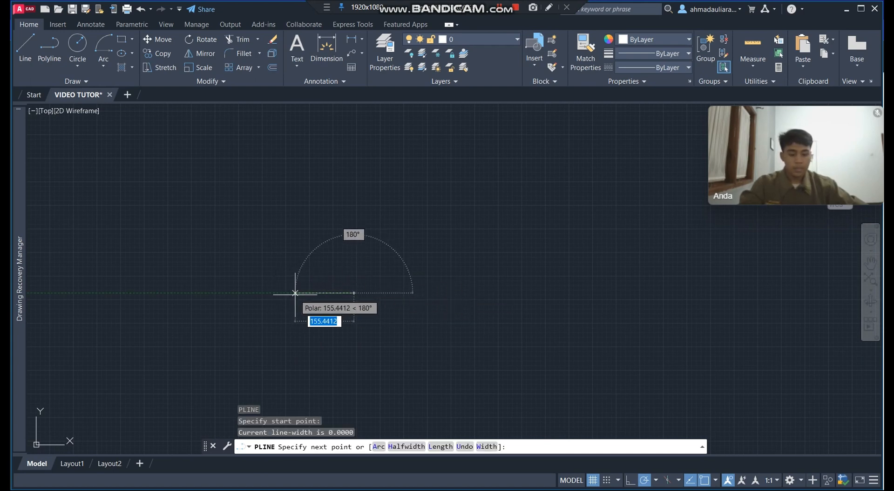
type("100")
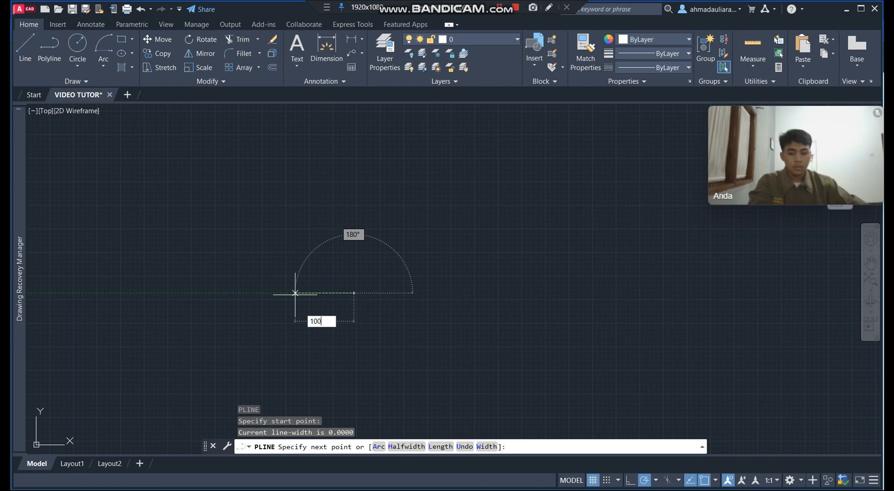
key("Return")
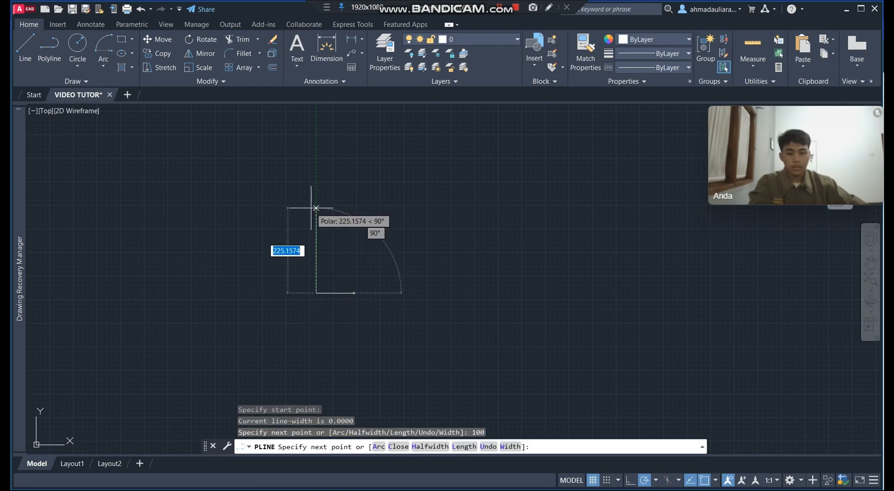
type("200")
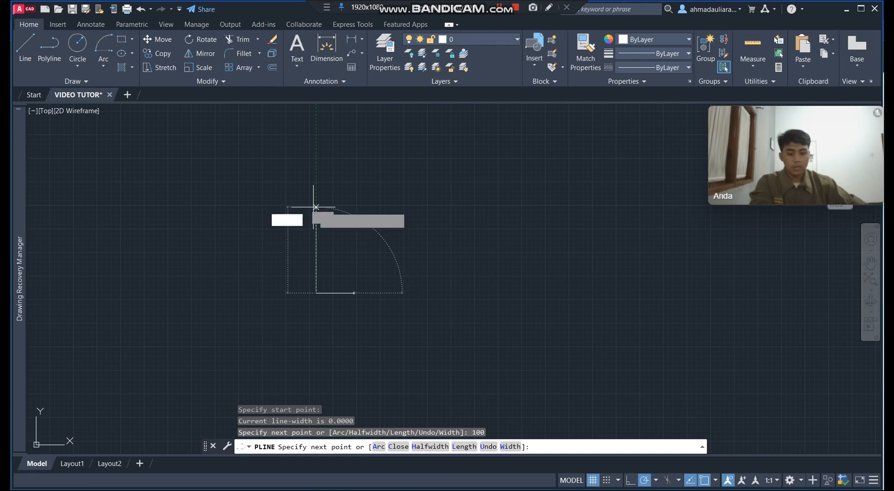
key("Return")
type("50")
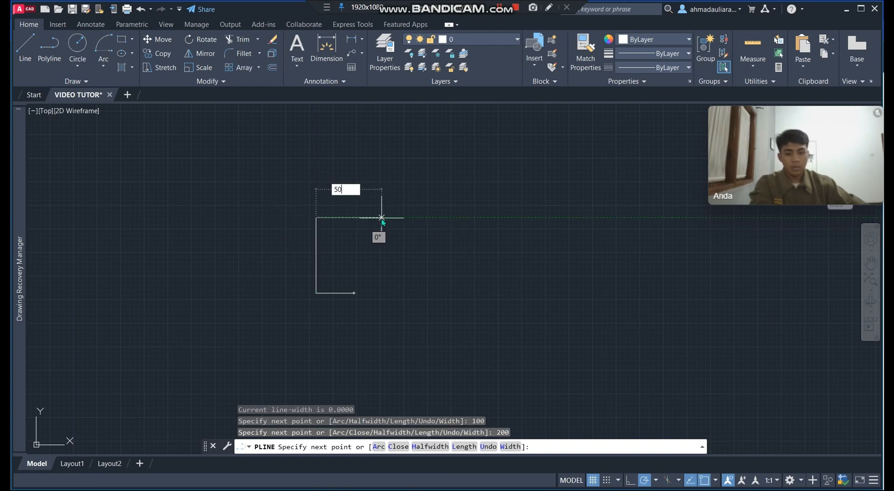
key("Return")
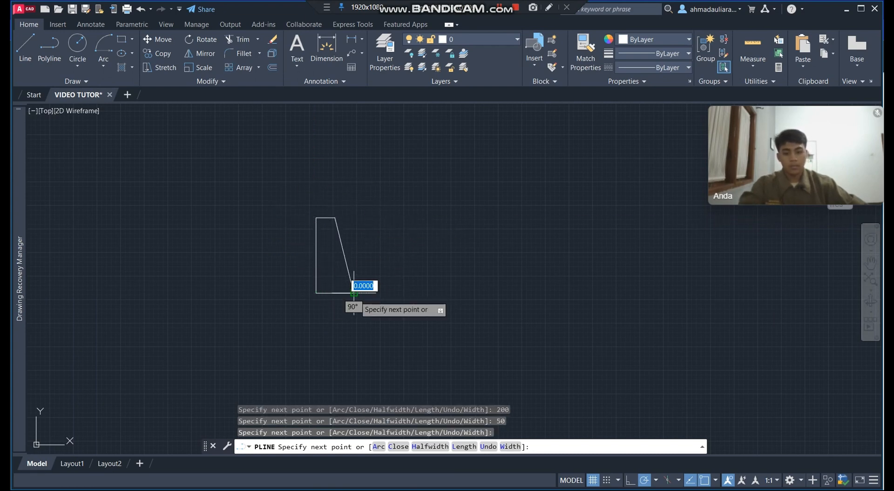
key("Return")
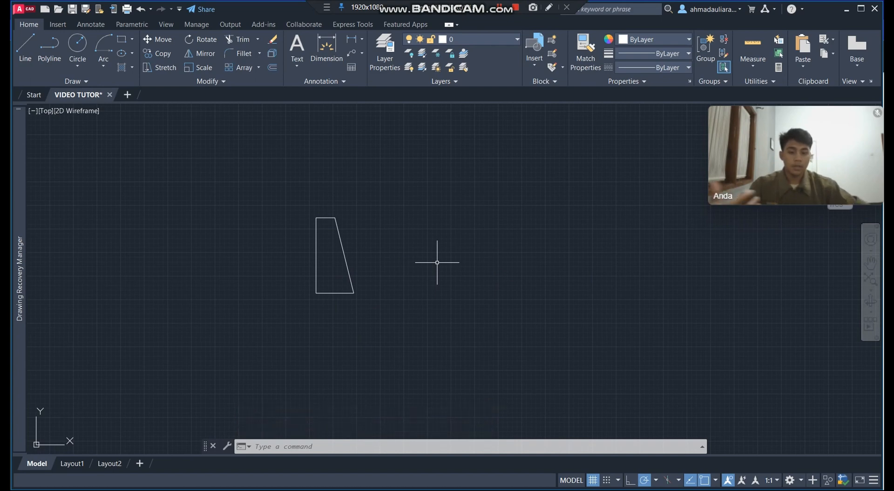
- Draw a vertical mirror line to the left of the trapezoid, extending beyond its top and bottom edges
middle_click_drag(247, 267, 293, 262)
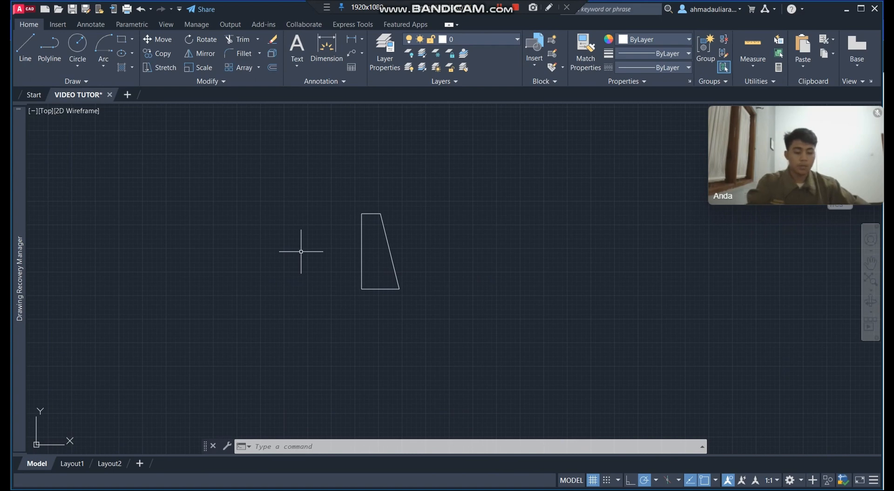
key("l")
key("Return")
left_click(305, 158)
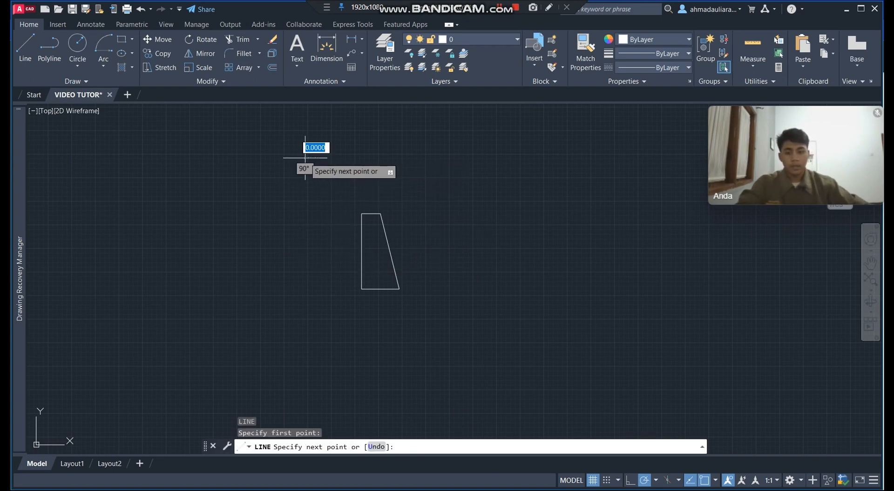
left_click(305, 329)
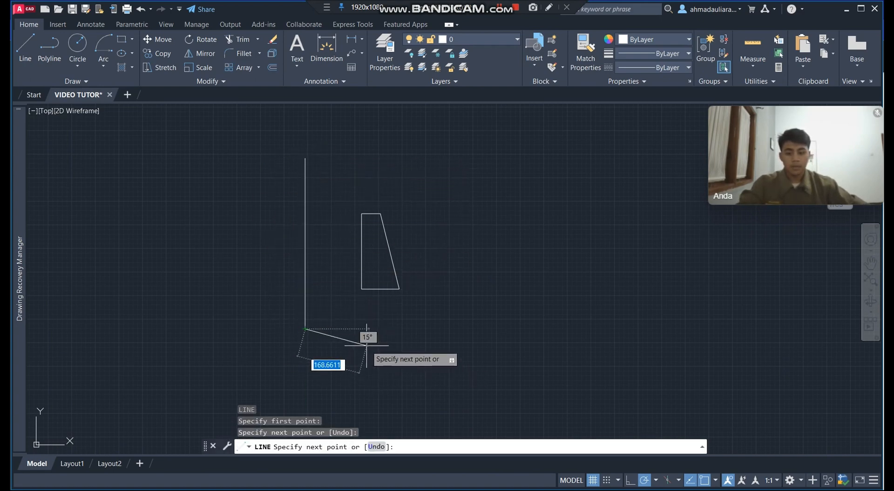
key("Escape")
- Mirror the trapezoid across the vertical line, picking the line's upper and lower endpoints and keeping the source object
left_click(340, 186)
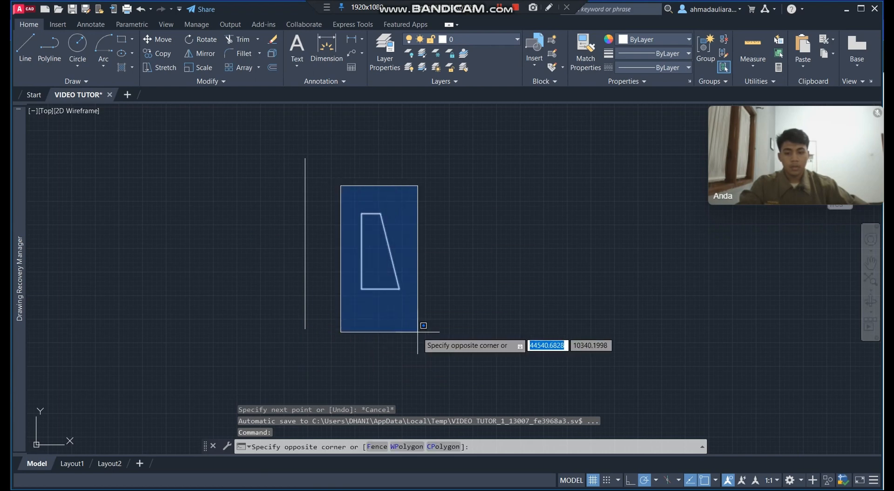
left_click(418, 332)
type("mi")
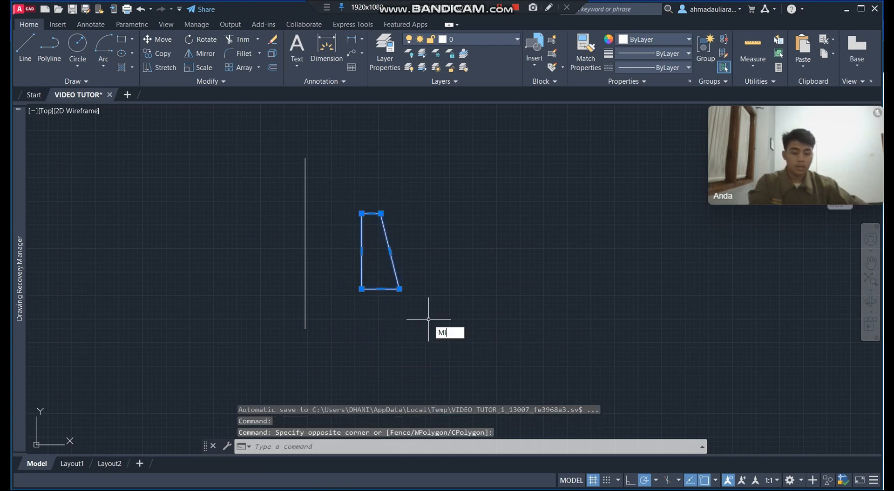
key("Return")
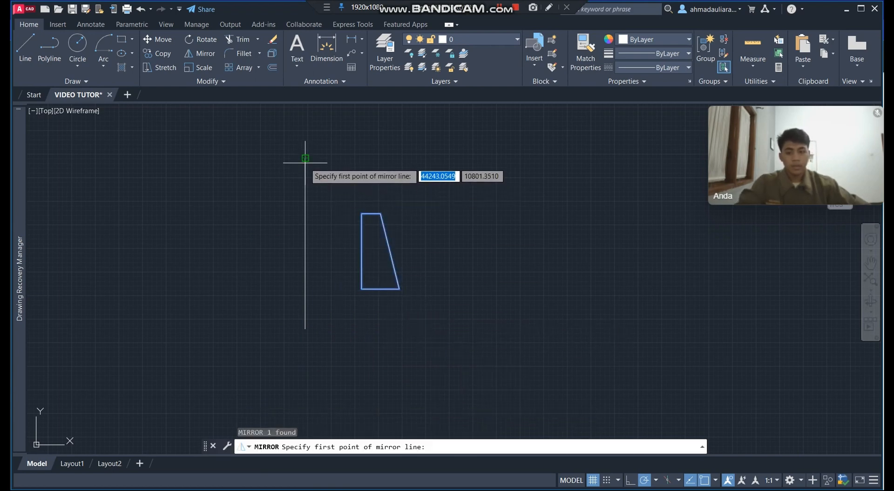
left_click(305, 159)
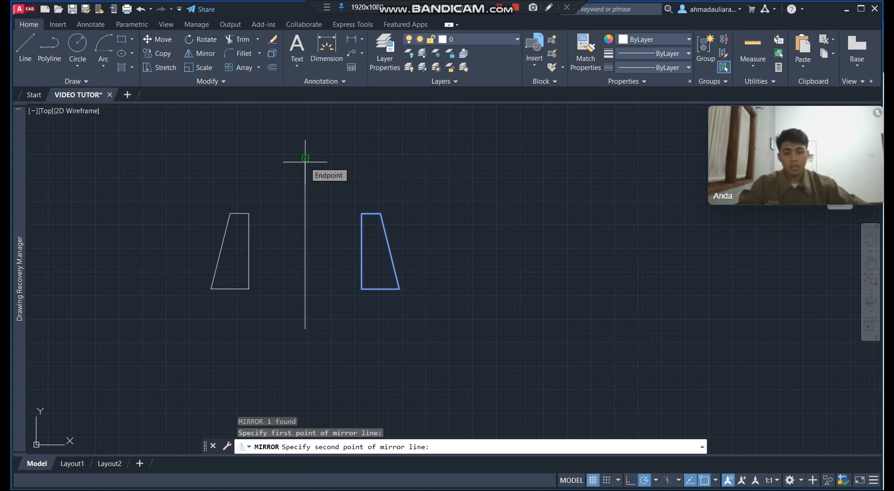
left_click(304, 329)
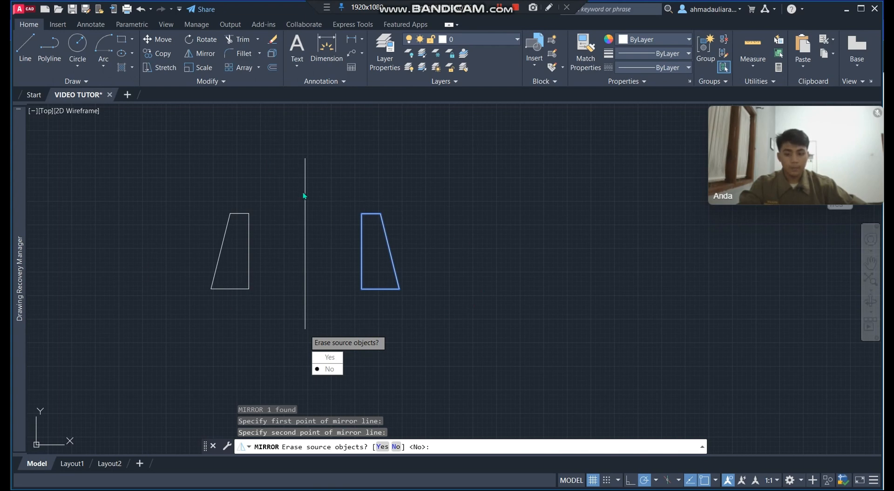
left_click(329, 369)
- Copy the trapezoid right of the mirror line horizontally to the right from its lower-right corner, leaving a wide gap between them
middle_click_drag(574, 261, 341, 252)
scroll(388, 224, "down", 2)
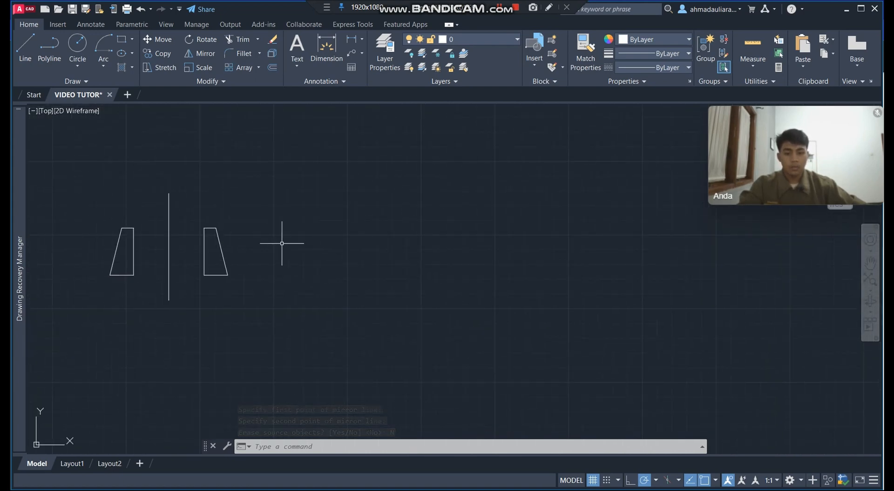
left_click(186, 207)
left_click(239, 307)
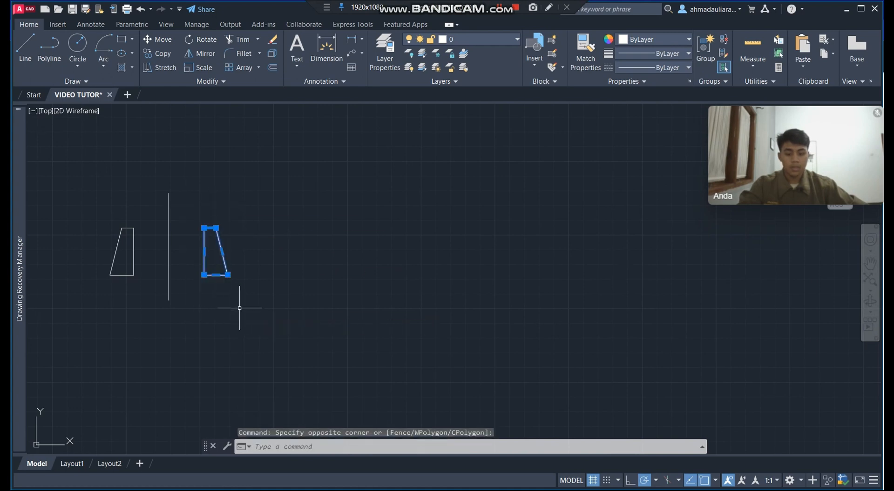
type("V")
key("BackSpace")
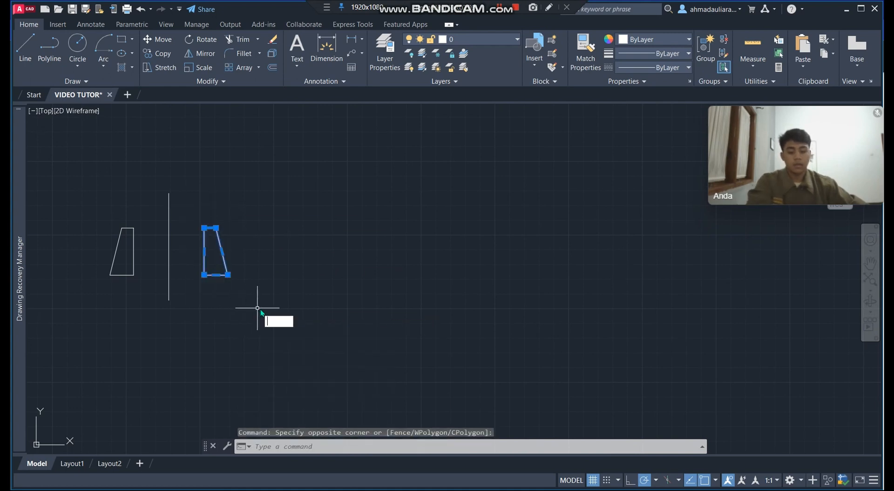
type("C")
key("Return")
left_click(227, 275)
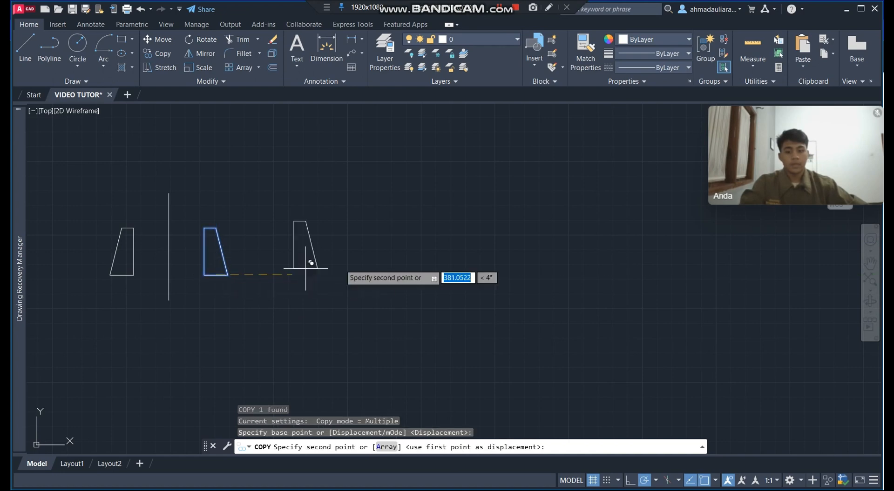
left_click(417, 275)
key("Escape")
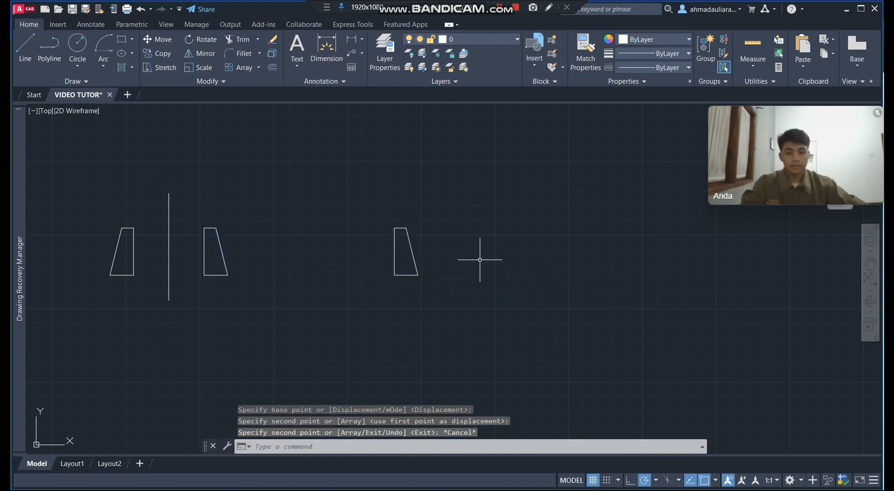
- Rotate the copied trapezoid 45 degrees counterclockwise about its lower-left corner
mouse_move(543, 262)
middle_mouse_down()
mouse_move(457, 278)
mouse_move(463, 273)
mouse_move(349, 237)
middle_mouse_up()
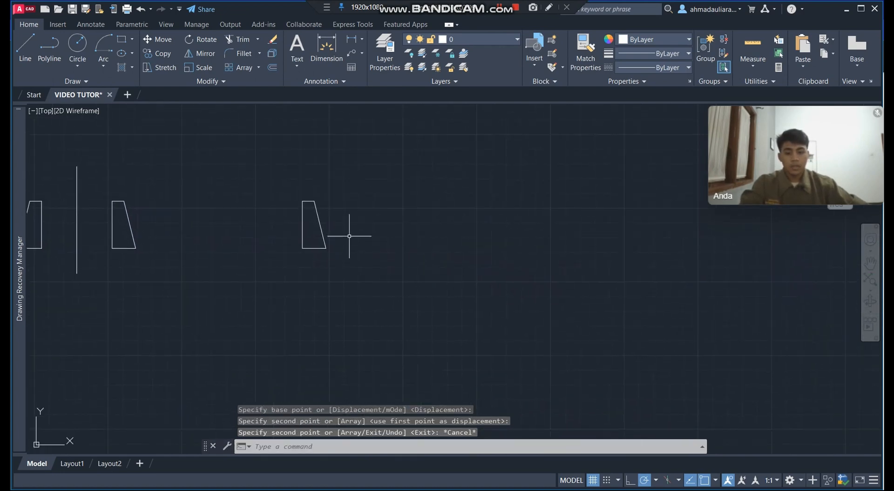
left_click(278, 178)
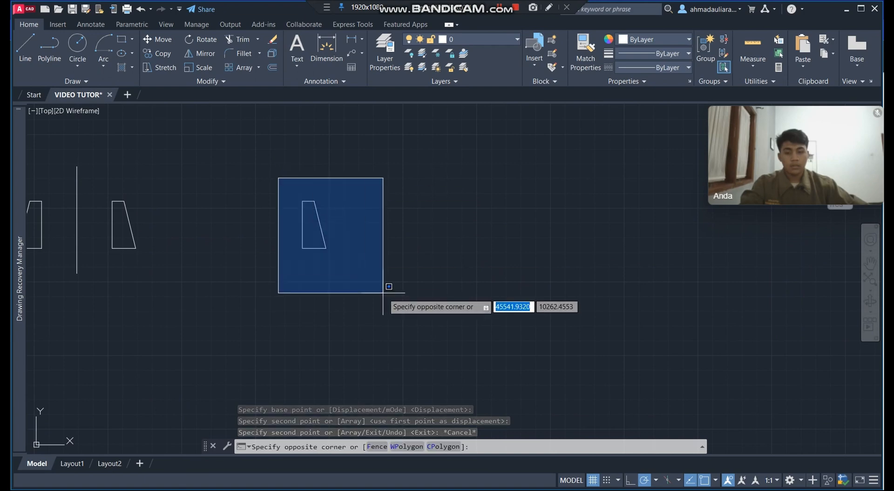
left_click(405, 316)
scroll(349, 246, "up", 2)
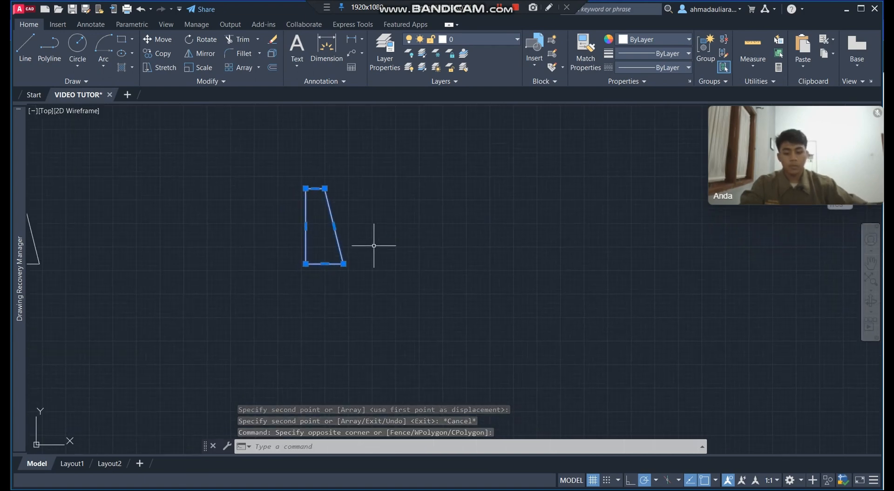
type("R")
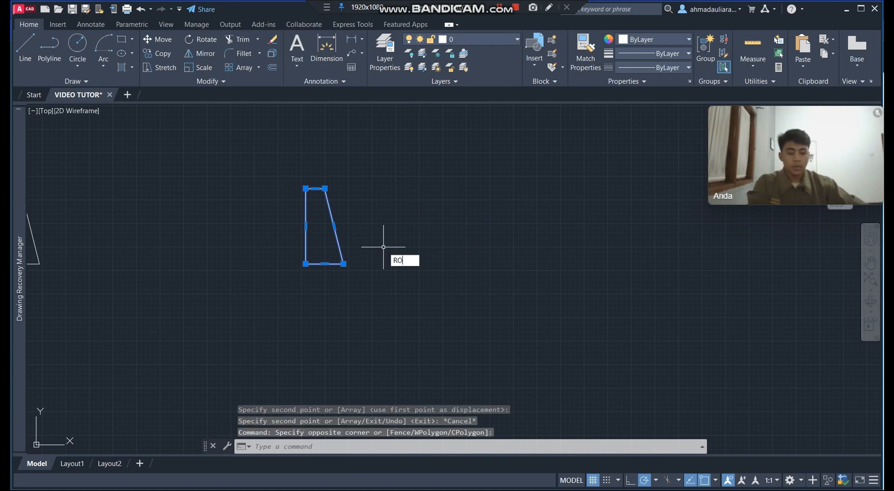
type("O")
key("Return")
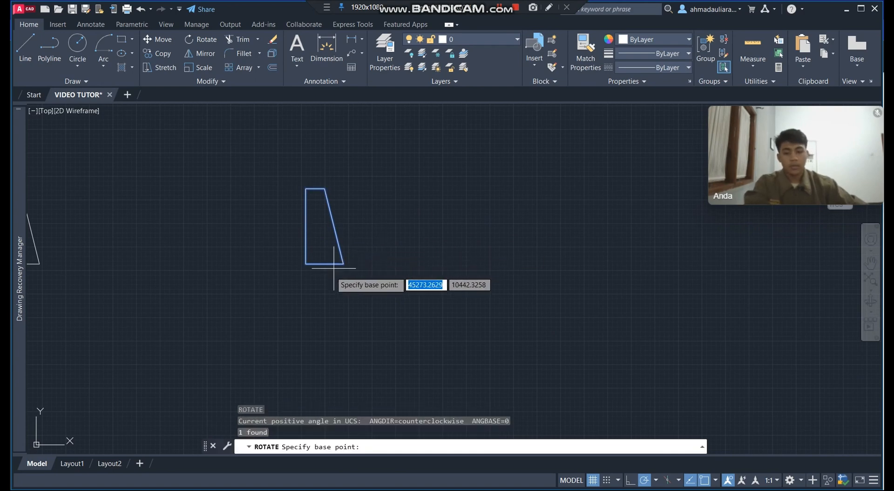
left_click(305, 264)
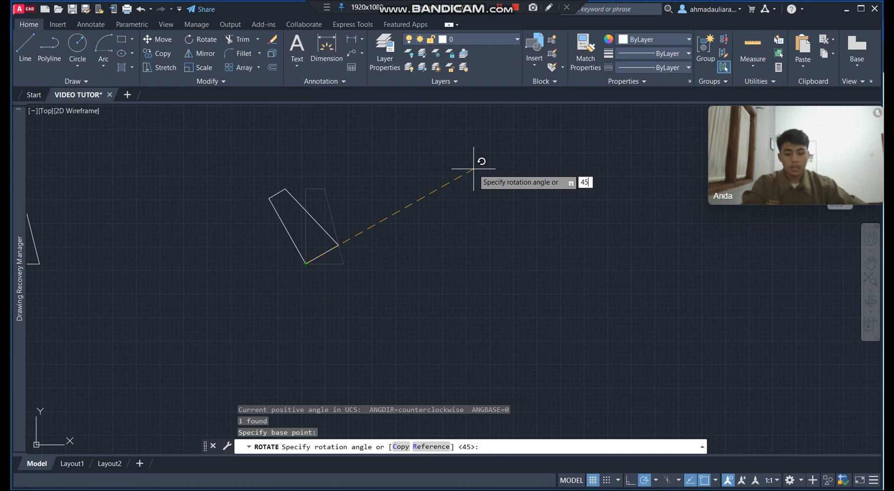
type("45")
key("Return")
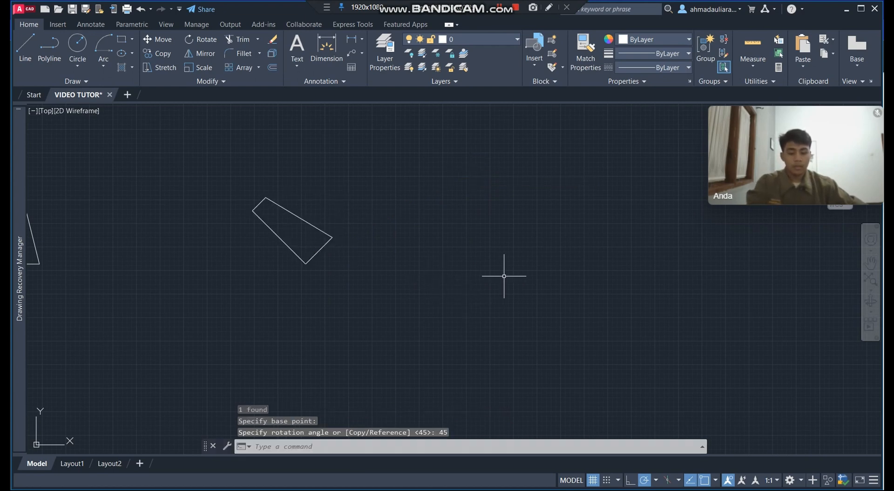
- Draw a long horizontal line below the rotated trapezoid, starting beneath it and extending far to the right
type("l")
key("Return")
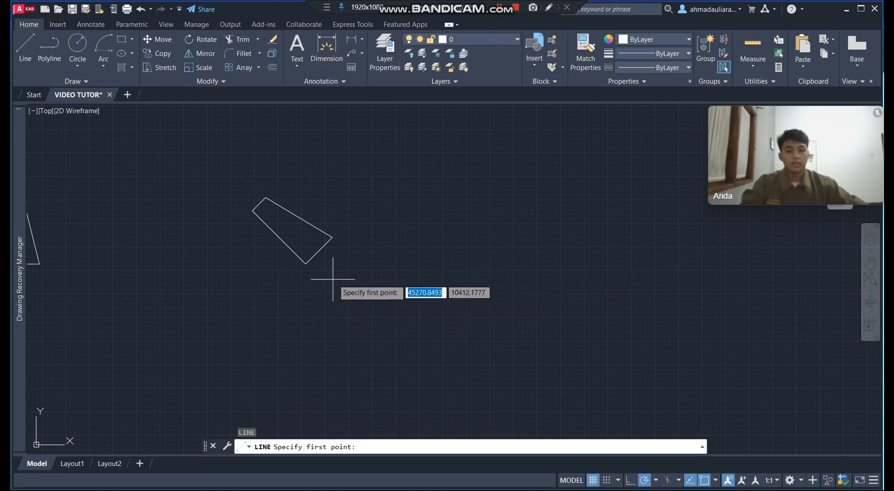
left_click(289, 320)
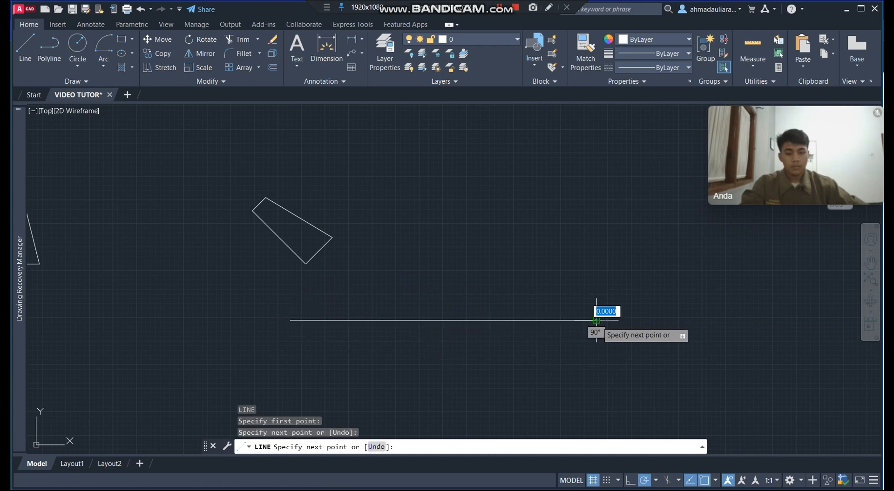
key("Escape")
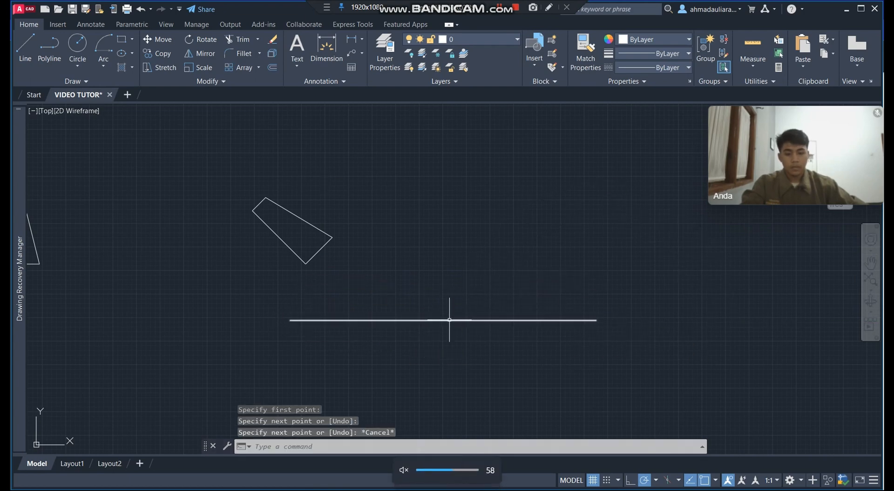
key("Return")
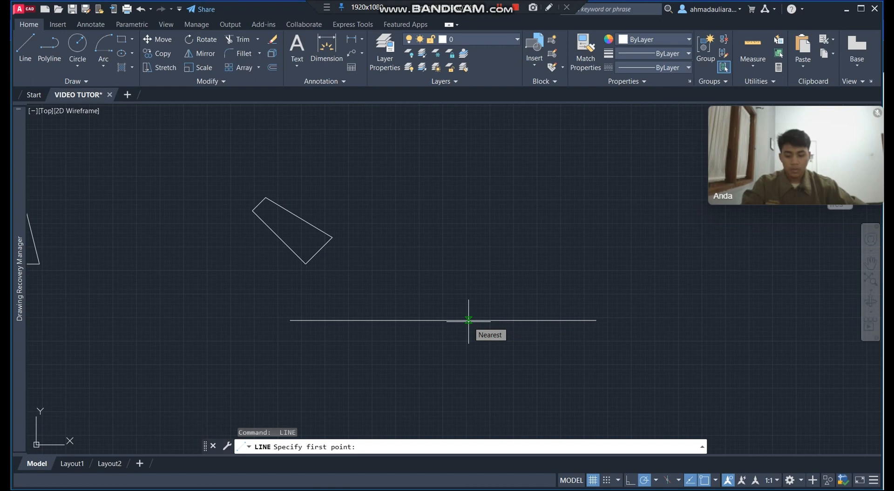
key("Escape")
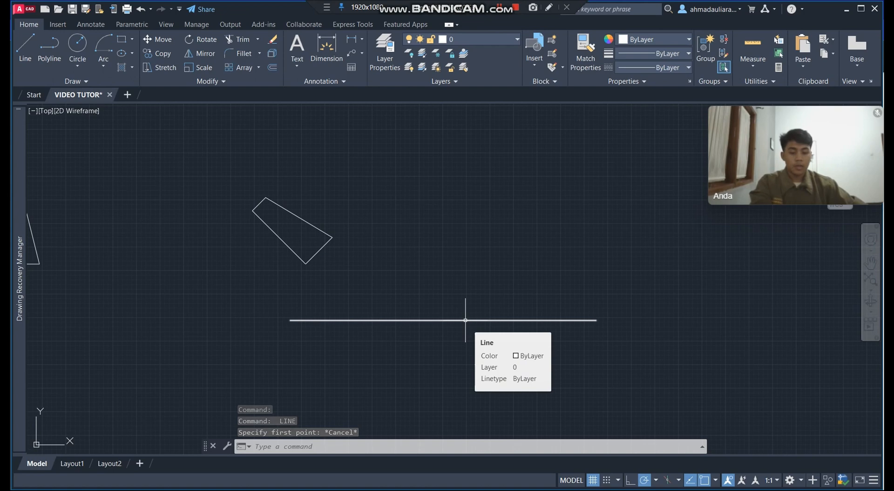
- Rotate the long horizontal line 45 degrees counterclockwise about its left endpoint
type("ro")
key("Return")
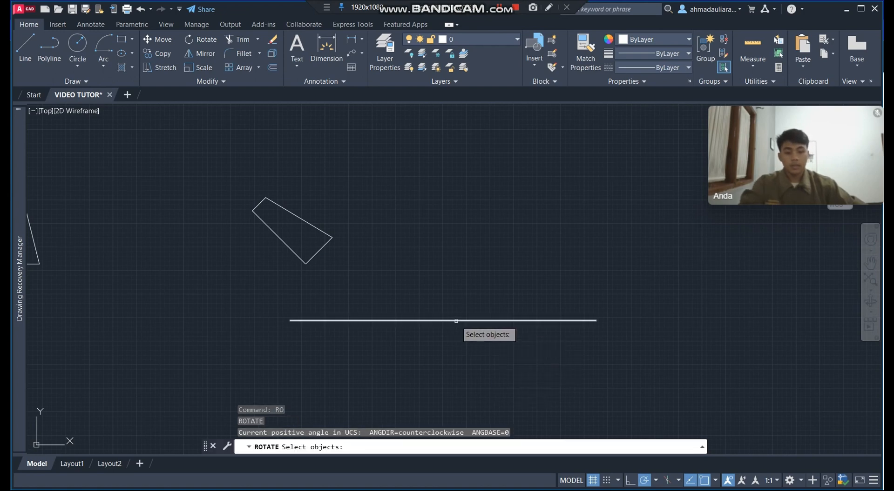
left_click(457, 321)
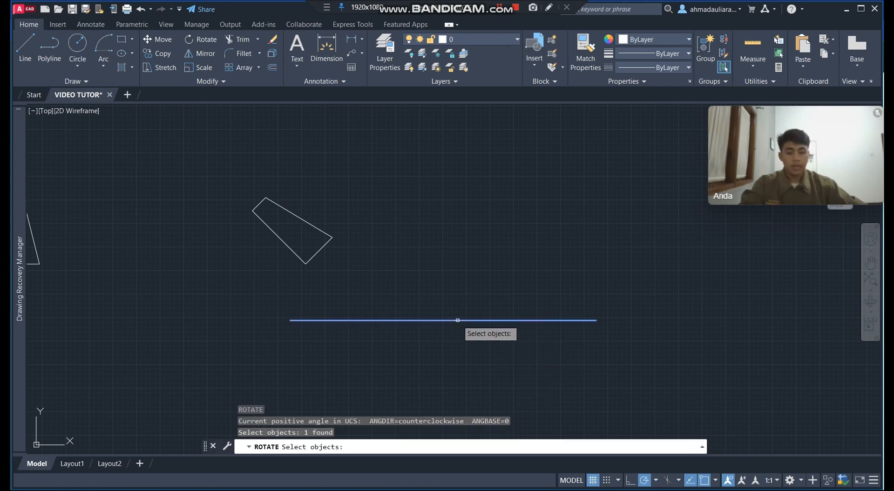
key("Return")
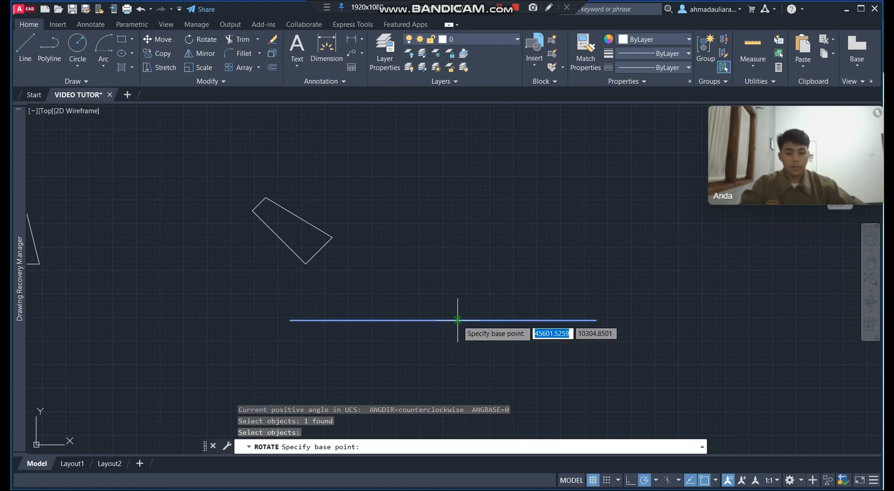
left_click(290, 320)
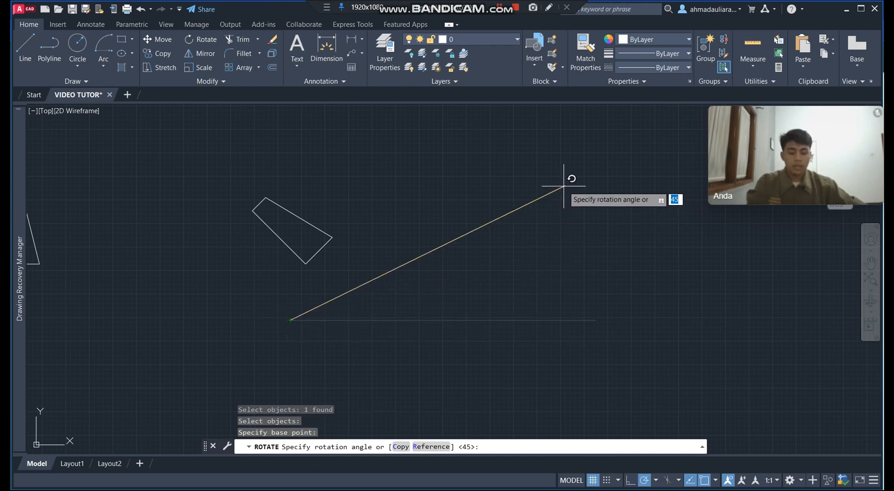
key("Return")
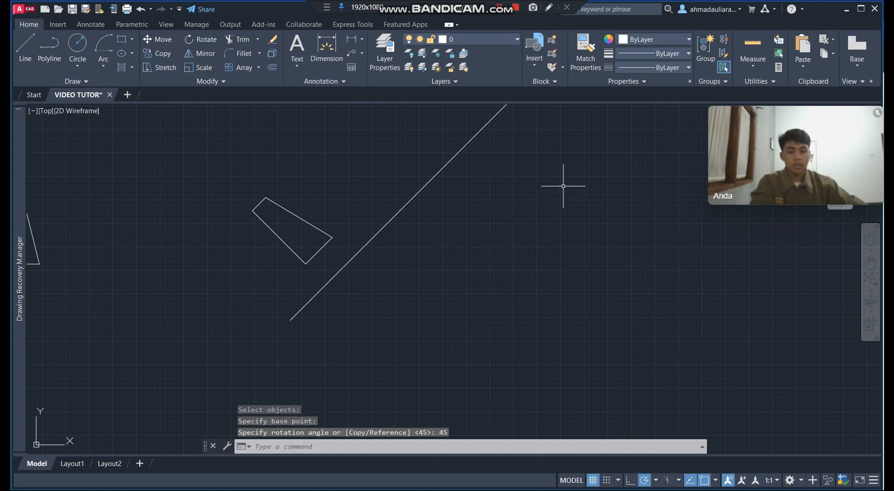
- Mirror the tilted trapezoid across the diagonal line, picking the line's upper and lower endpoints and keeping the source object
scroll(444, 231, "down", 2)
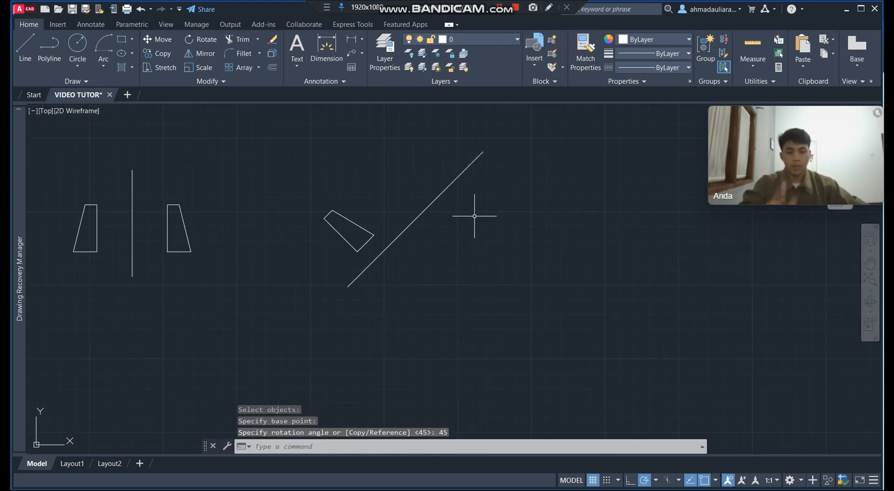
scroll(426, 270, "up", 2)
middle_click_drag(417, 252, 446, 266)
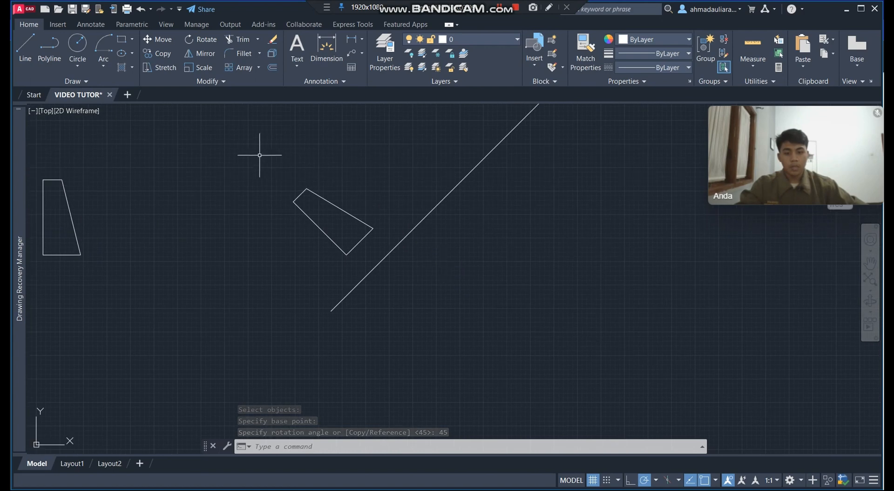
left_click(249, 147)
left_click(382, 258)
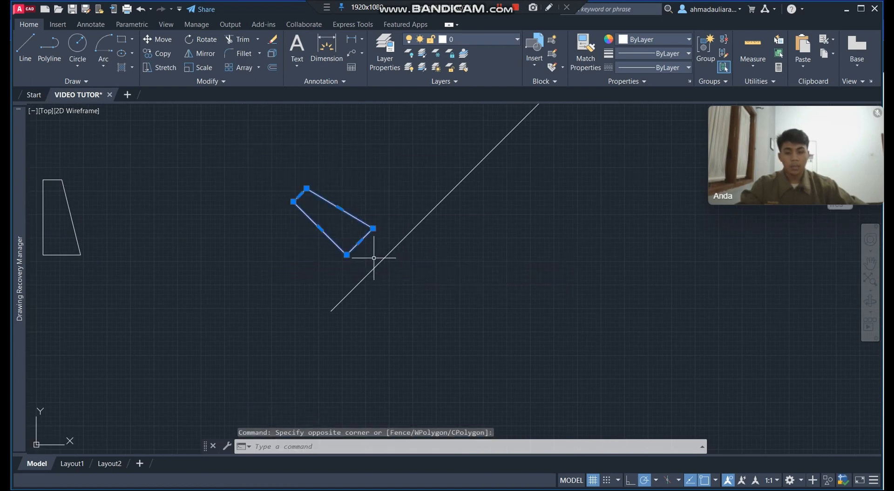
type("mi")
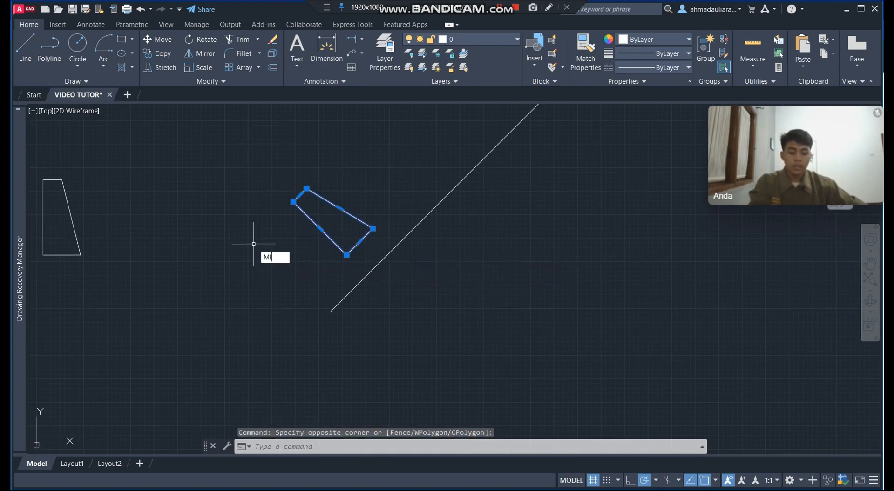
key("Return")
middle_click_drag(506, 193, 425, 256)
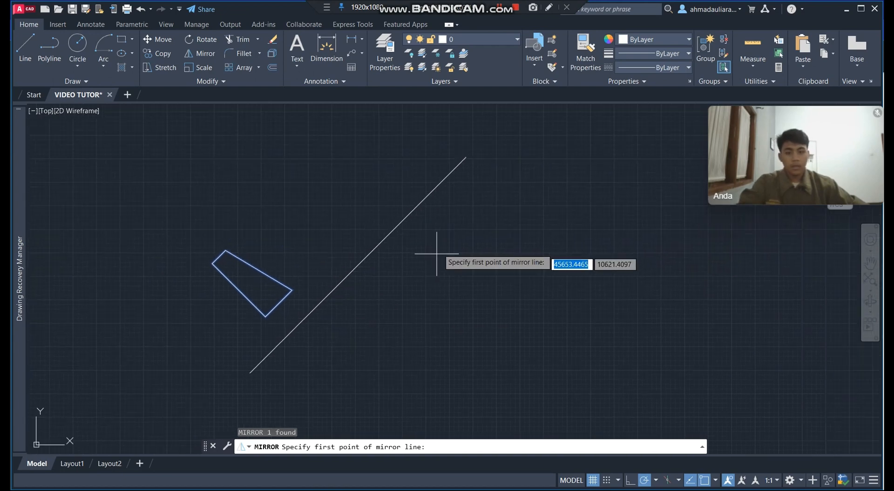
left_click(466, 158)
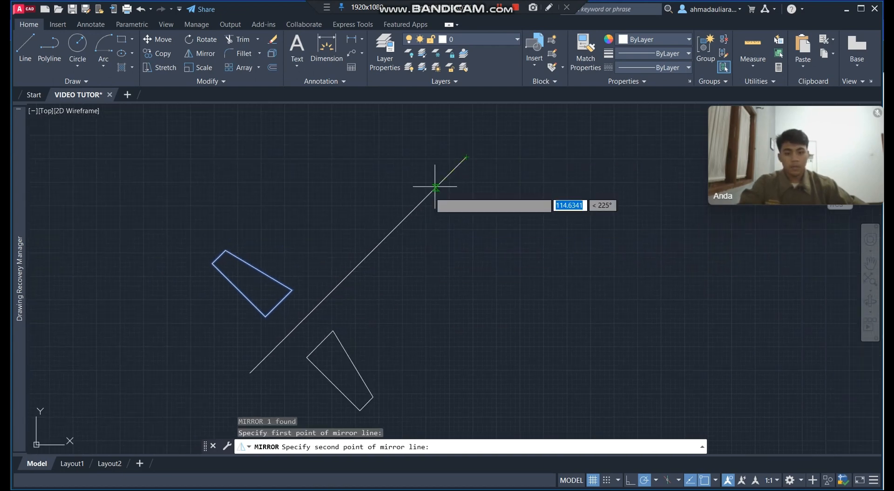
middle_click_drag(354, 286, 399, 251)
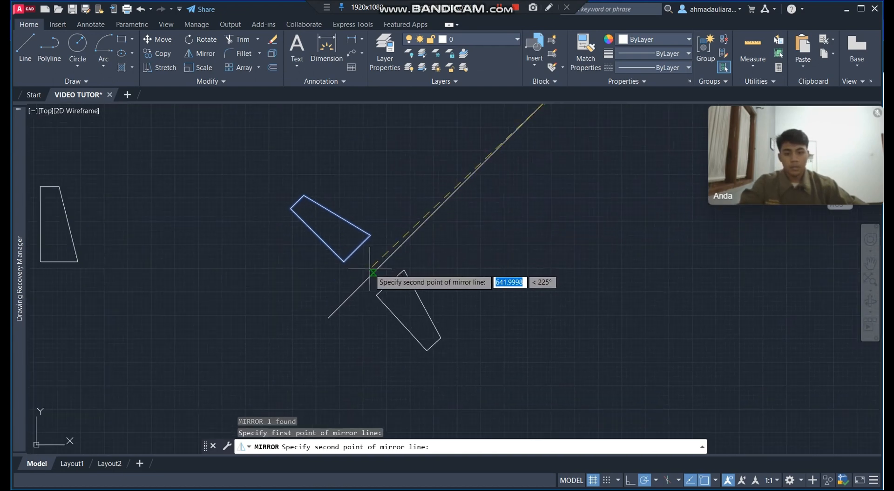
left_click(328, 318)
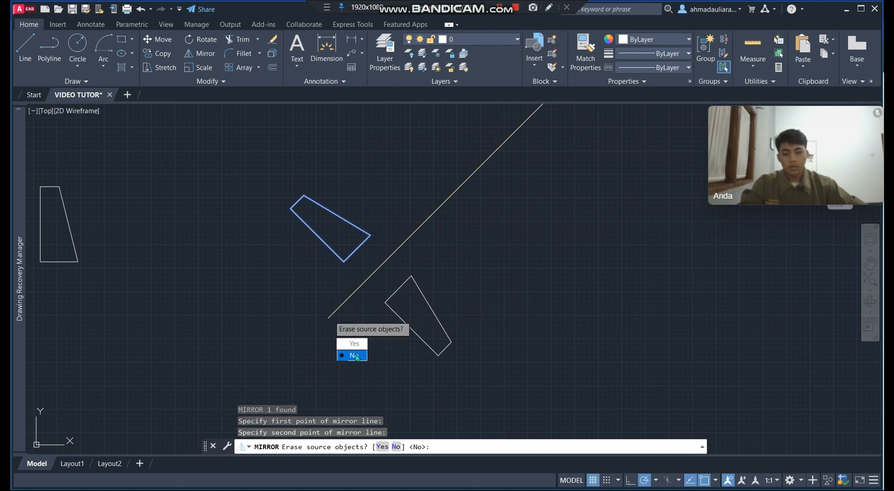
left_click(354, 357)
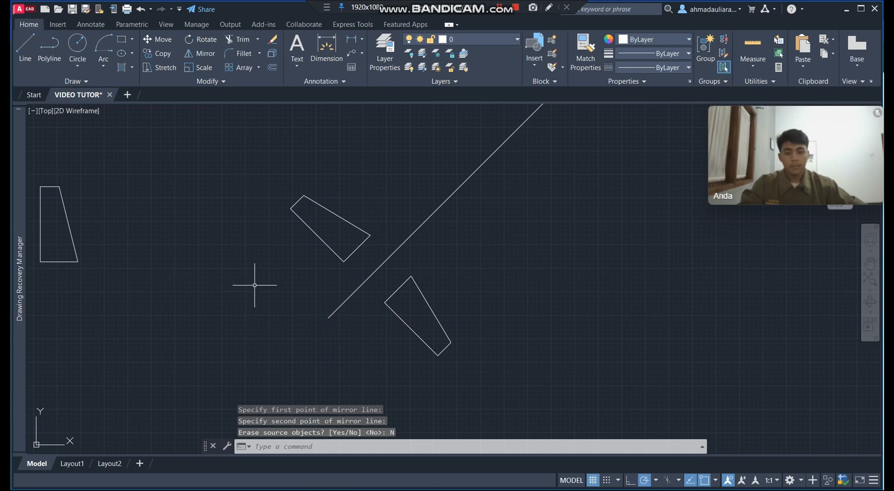
- Compare the trapezoid pair mirrored across the vertical line with the pair mirrored across the diagonal line
scroll(256, 286, "down", 2)
middle_click_drag(256, 288, 368, 285)
mouse_move(488, 288)
middle_mouse_down()
mouse_move(442, 289)
mouse_move(390, 274)
middle_mouse_up()
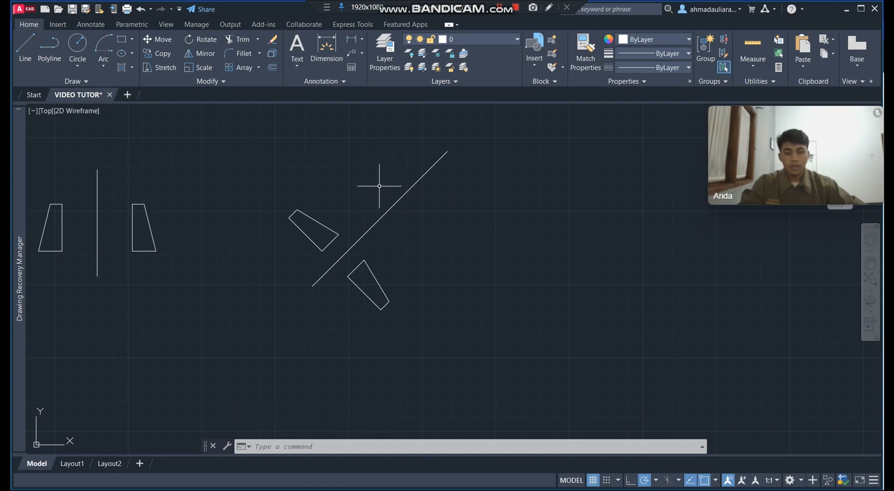
middle_click_drag(245, 236, 365, 246)
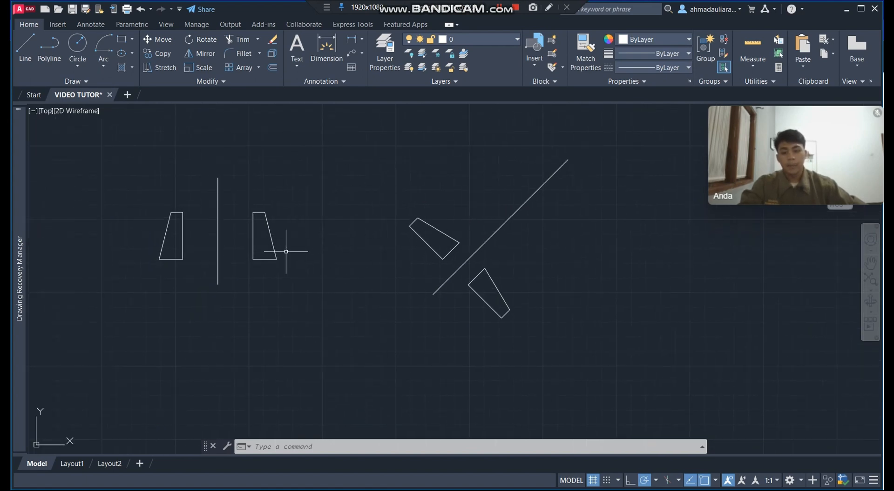
left_click(124, 139)
left_click(377, 345)
key("Escape")
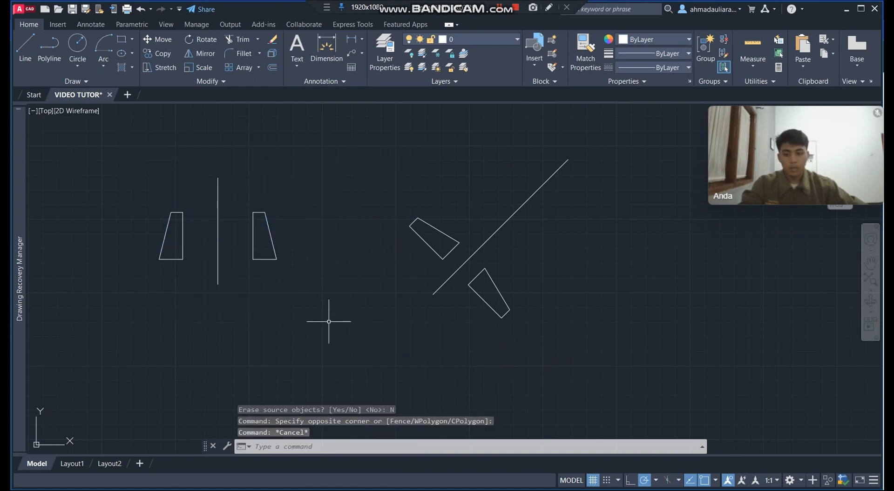
left_click(360, 153)
left_click(559, 349)
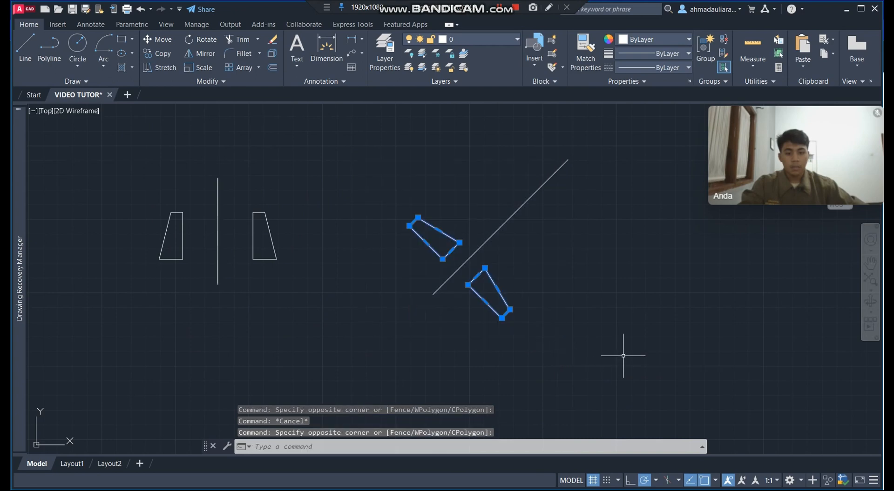
key("Escape")
- Draw a rectangle 5 units wide and 15 units high in the empty area right of the diagonal mirror example
middle_click_drag(619, 285, 430, 296)
scroll(463, 251, "down", 3)
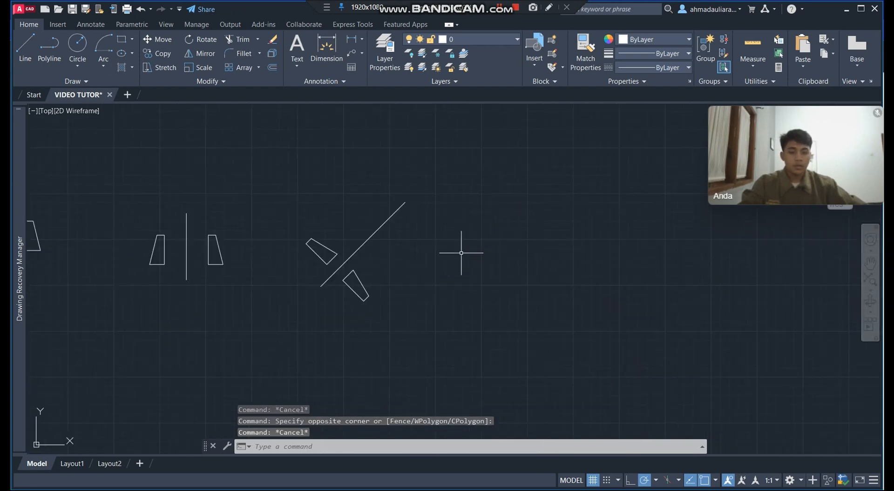
scroll(292, 214, "up", 1)
middle_click_drag(535, 225, 316, 251)
scroll(290, 202, "up", 2)
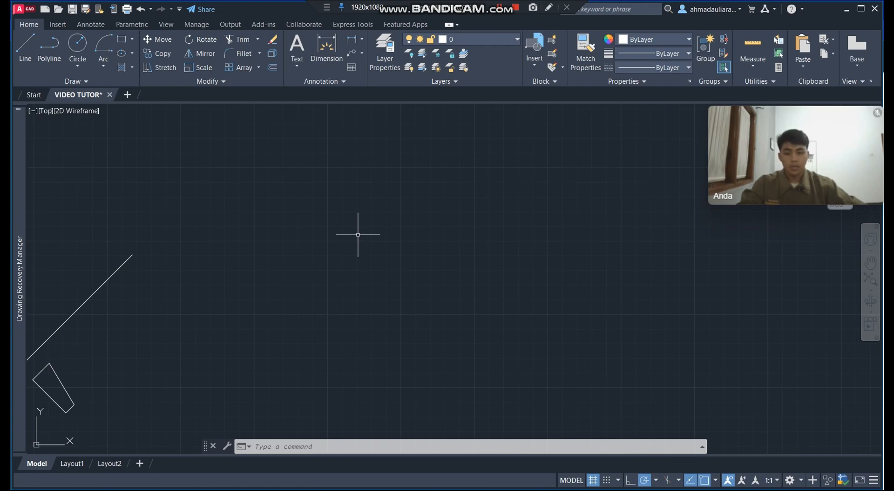
middle_click_drag(459, 223, 432, 227)
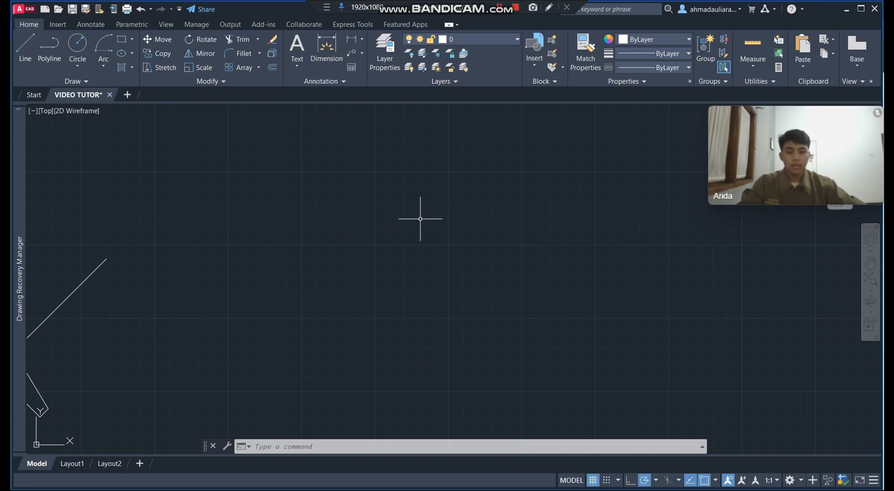
scroll(467, 205, "down", 2)
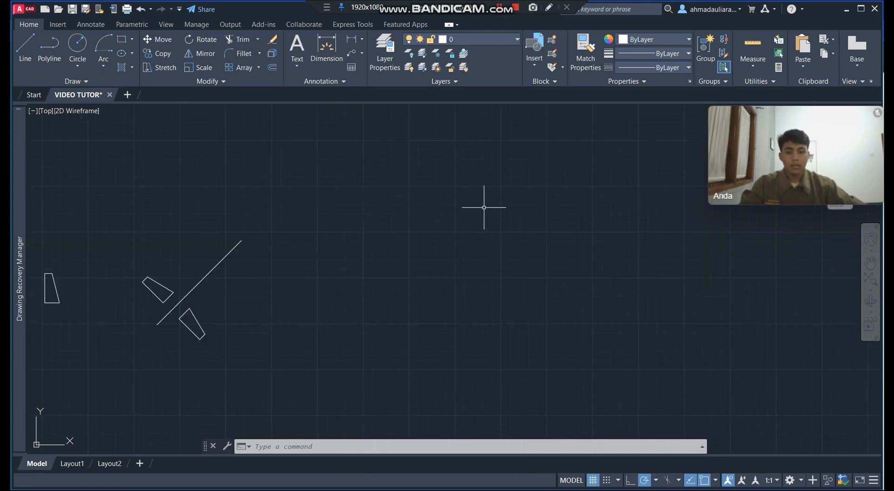
mouse_move(472, 195)
middle_mouse_down()
mouse_move(339, 225)
mouse_move(371, 199)
mouse_move(321, 204)
mouse_move(316, 214)
middle_mouse_up()
scroll(317, 214, "up", 2)
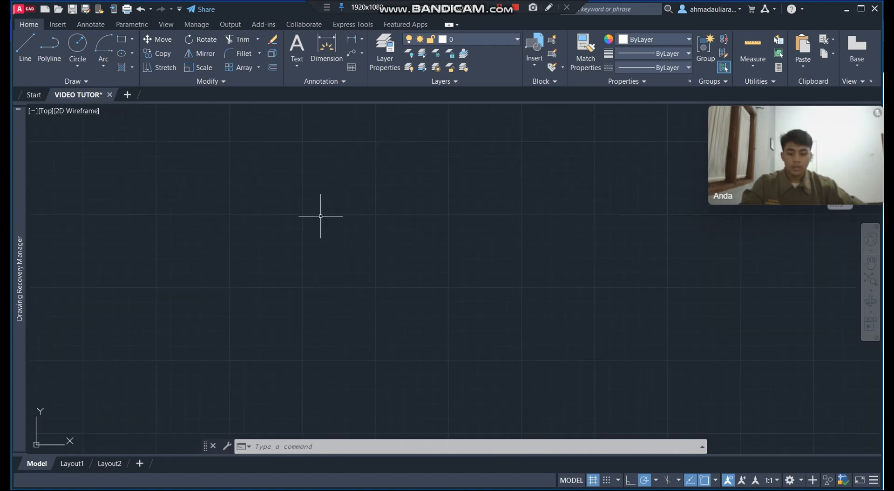
type("rec")
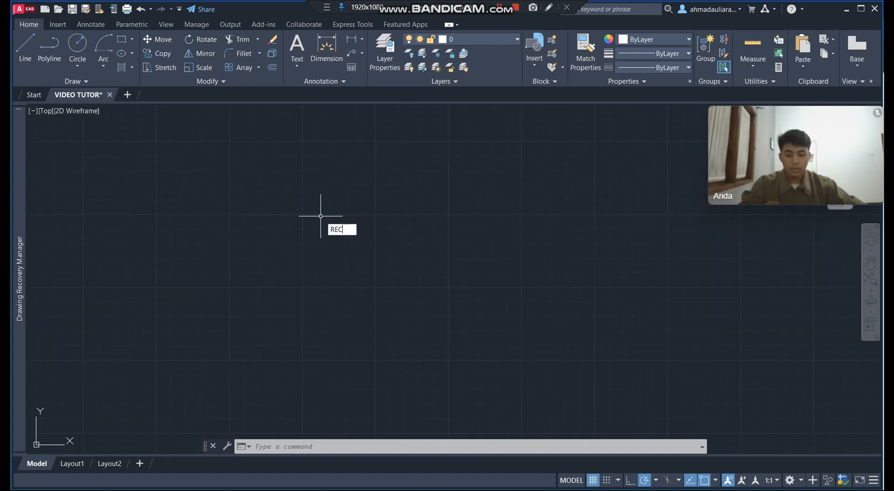
key("Return")
left_click(314, 280)
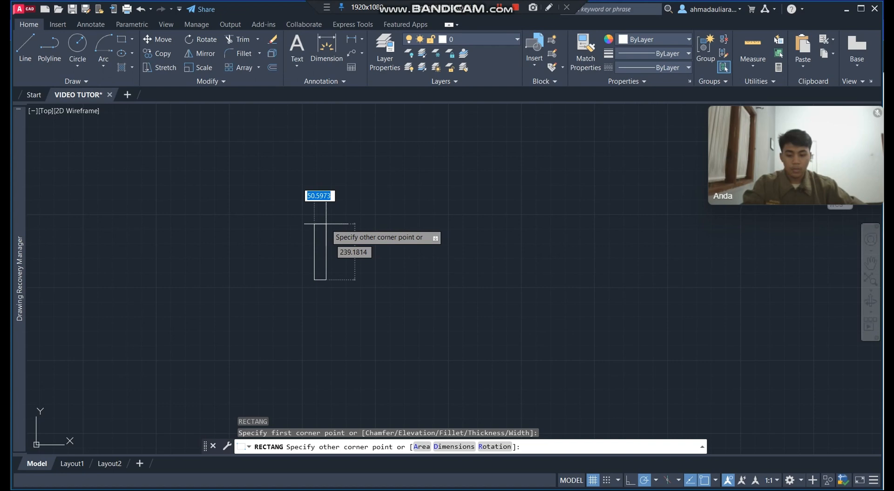
type("5")
key("Tab")
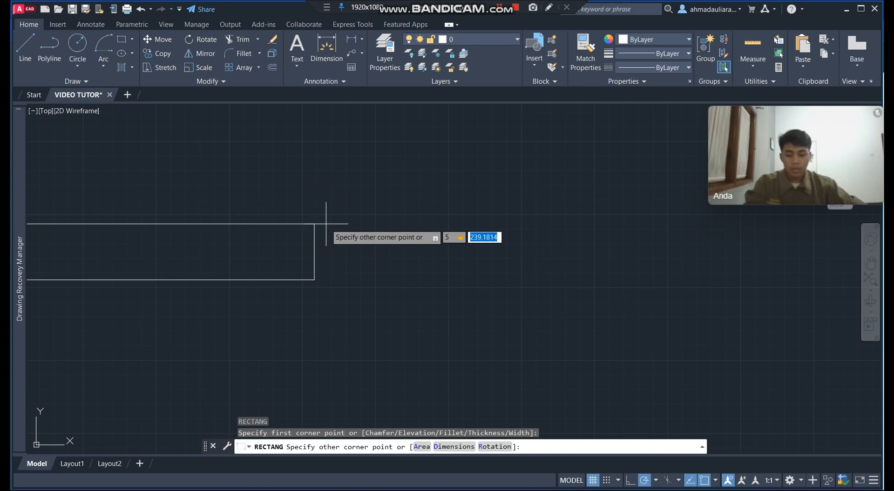
type("15")
key("Return")
- Copy the 5 by 15 rectangle 85 units horizontally to the right, using its lower-left corner as the base point
scroll(327, 251, "down", 10)
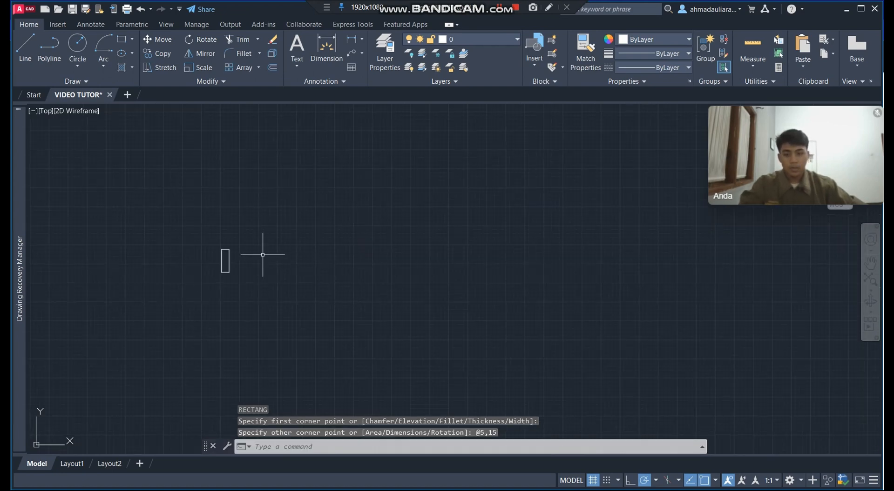
middle_click_drag(263, 255, 379, 263)
scroll(391, 265, "up", 2)
middle_click_drag(475, 282, 367, 271)
left_click(174, 212)
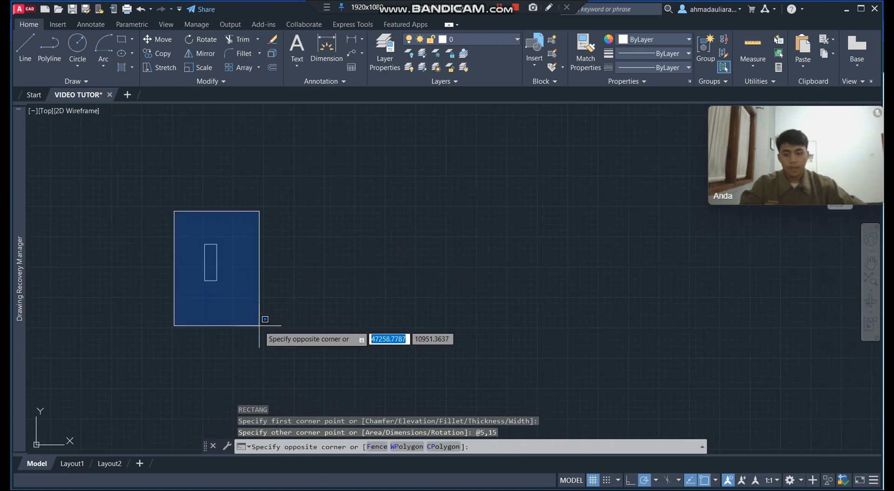
left_click(259, 326)
type("CO")
key("Return")
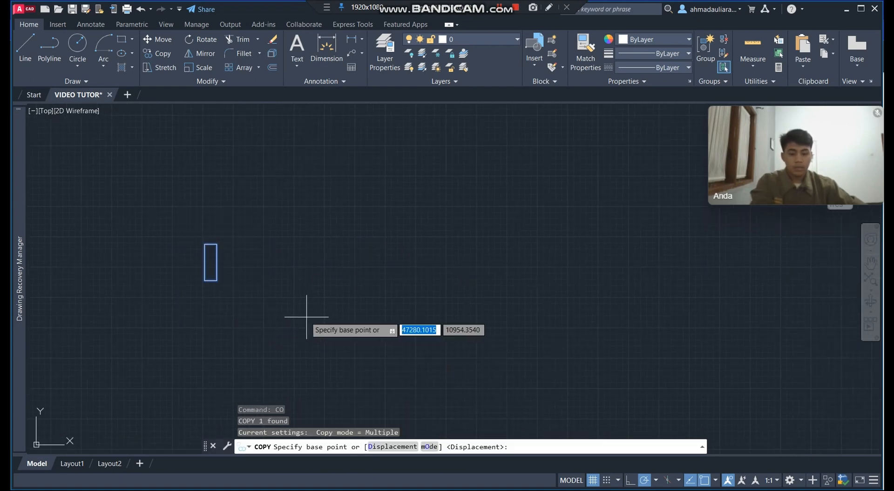
scroll(235, 265, "up", 4)
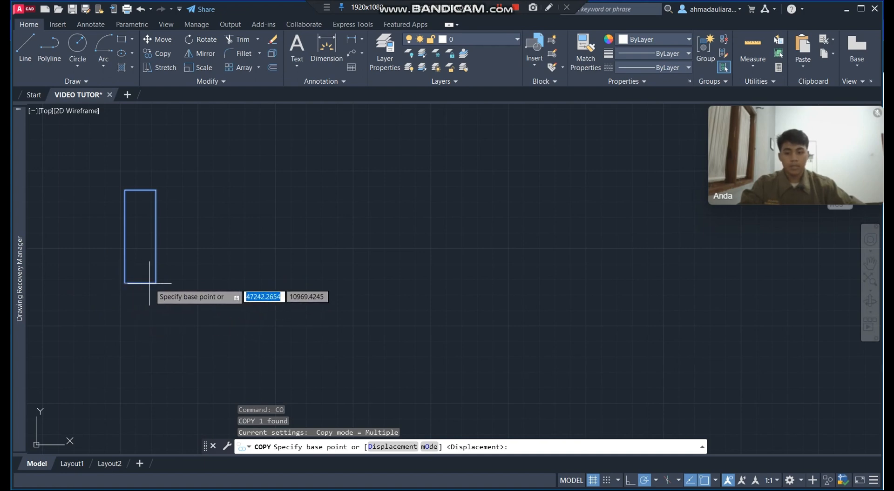
left_click(125, 282)
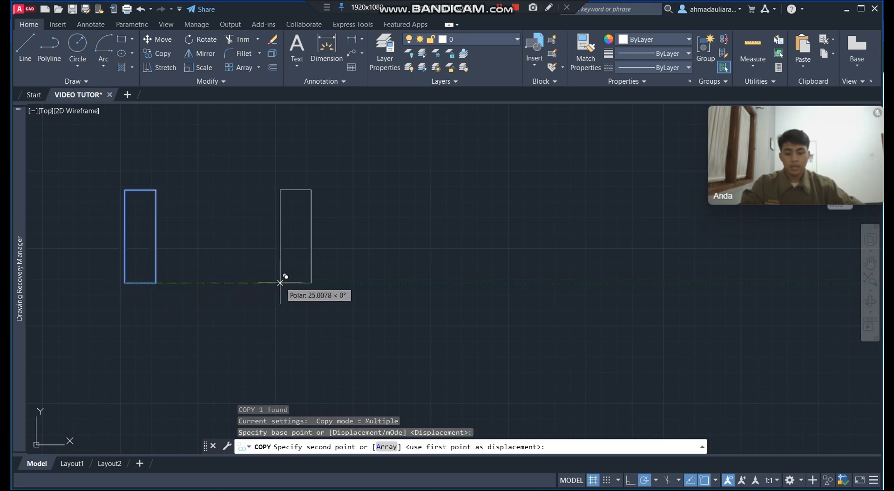
type("85")
key("Return")
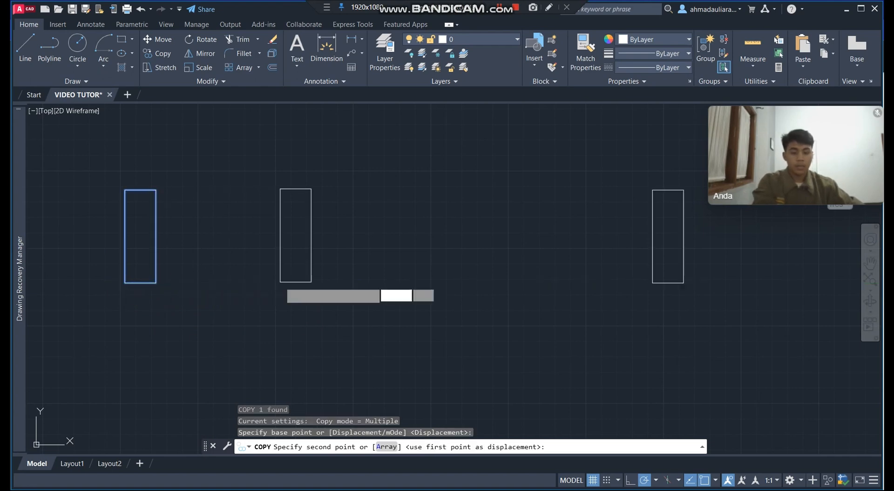
key("Escape")
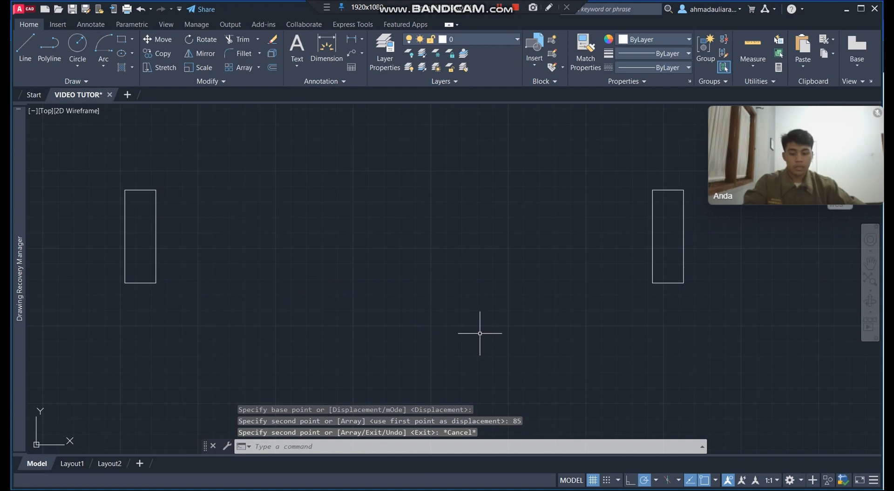
- Measure the gap between the two rectangles, from the left one's lower-right corner to the right one's lower-left corner
type("di")
key("Return")
left_click(156, 283)
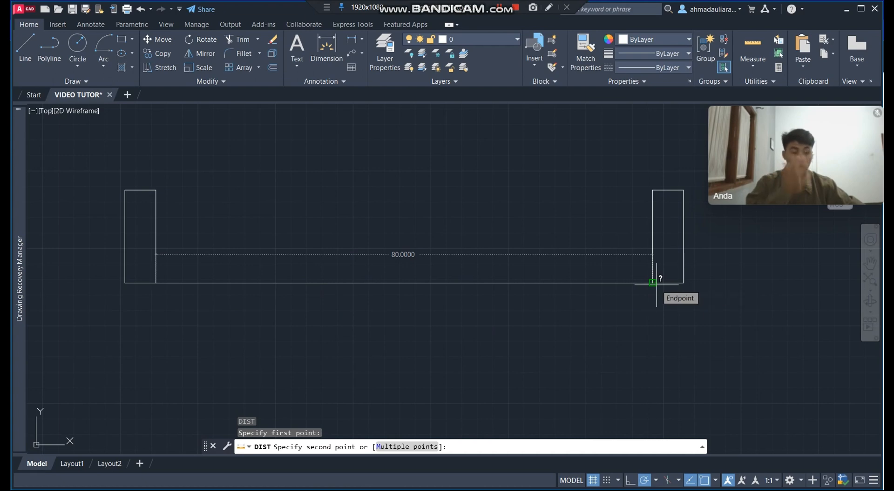
key("Escape")
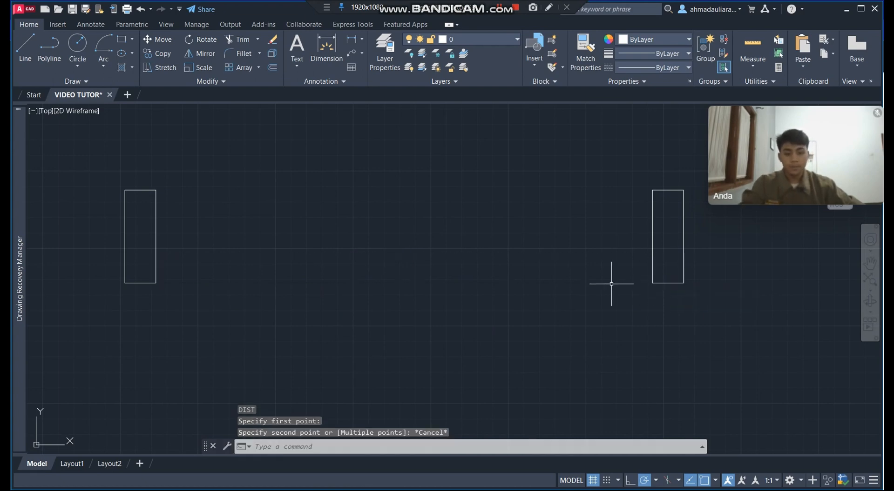
- Draw a rectangle 4 units wide and 80 units high upward from the left rectangle's upper-right corner
scroll(291, 233, "down", 2)
mouse_move(266, 196)
middle_mouse_down()
mouse_move(301, 227)
mouse_move(266, 233)
middle_mouse_up()
scroll(301, 226, "up", 2)
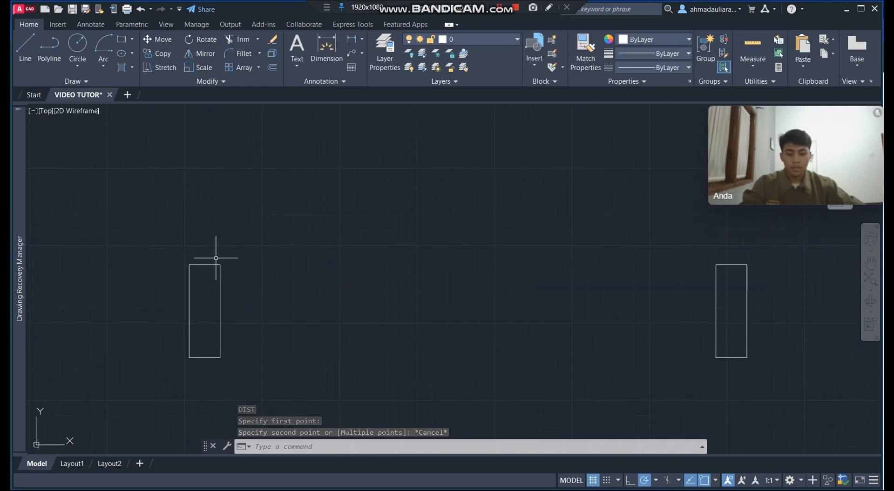
type("RE")
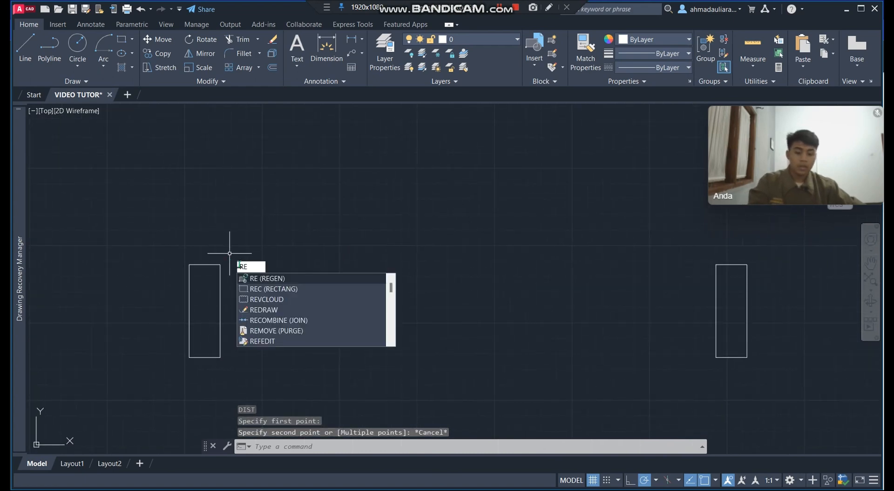
type("C")
key("Return")
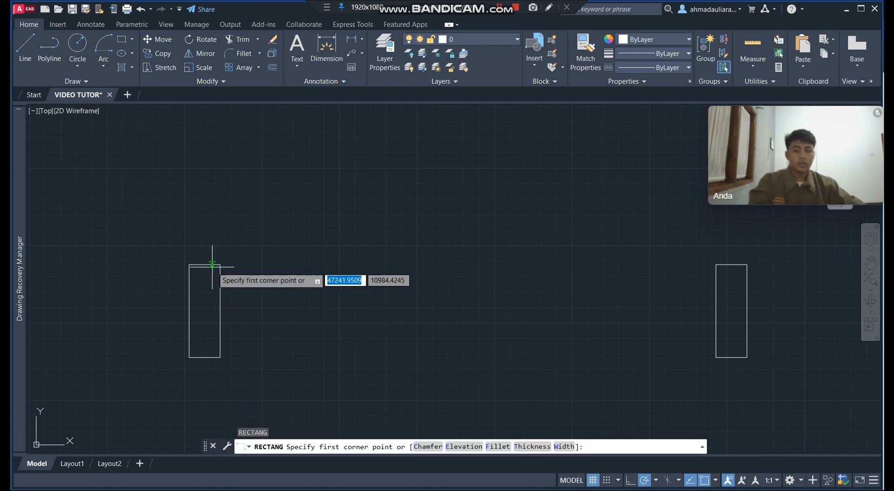
left_click(220, 265)
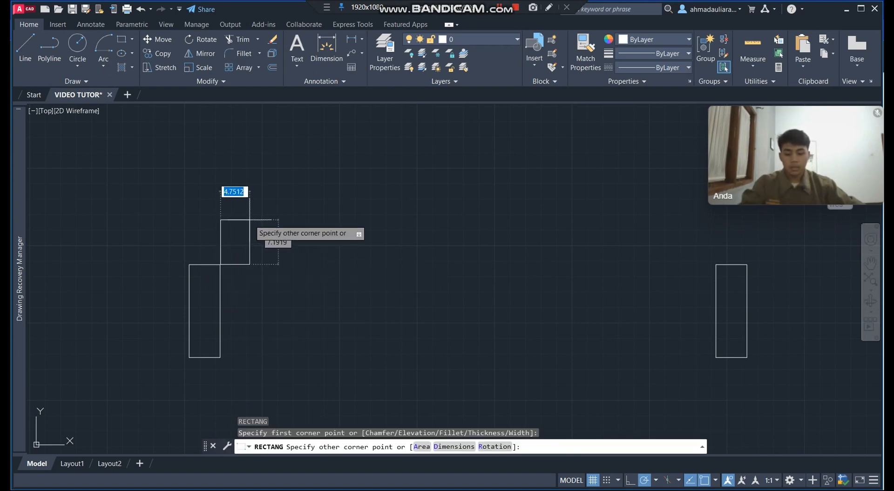
type("4")
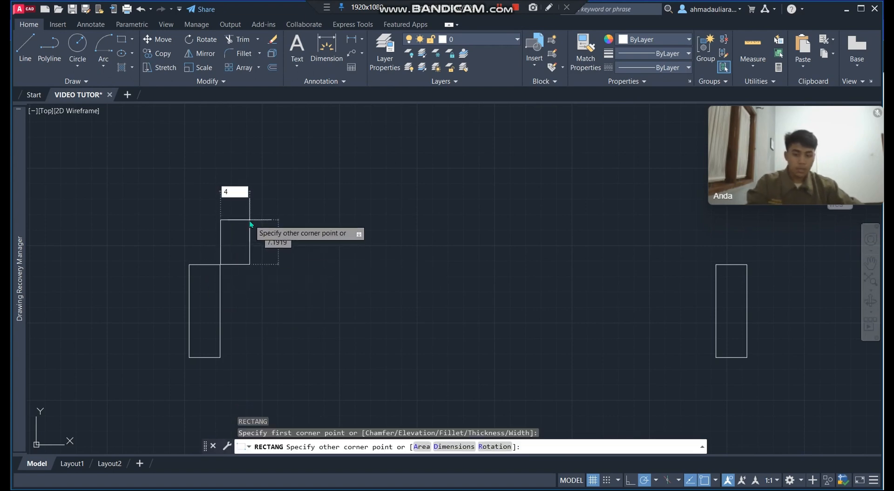
key("Tab")
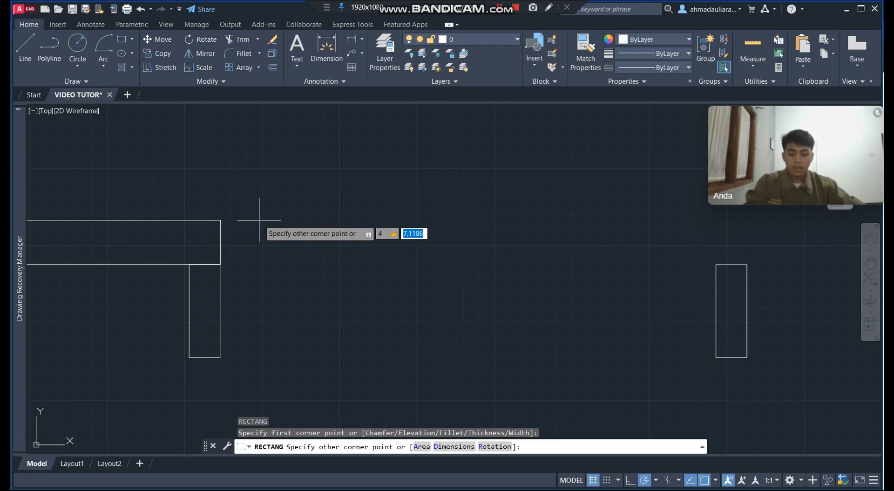
type("80")
key("Return")
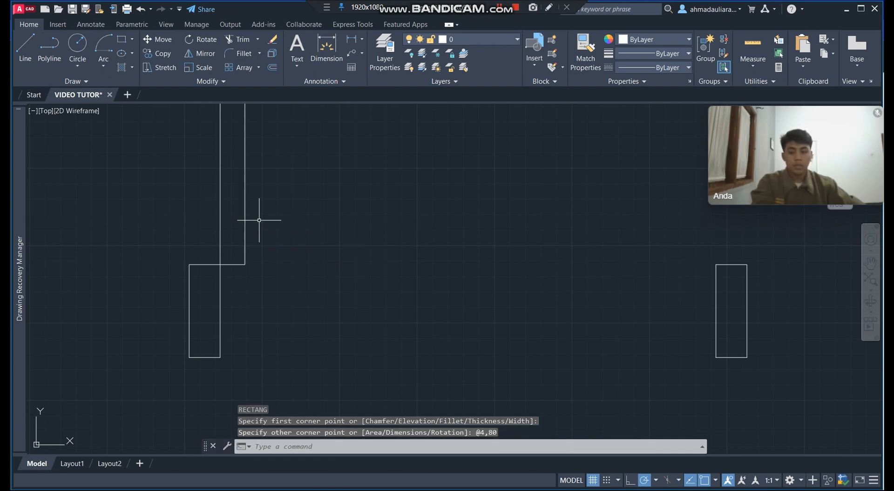
- Draw a clockwise start-center-end arc from the tall rectangle's upper-left corner, centred on its lower-left corner, to the right small rectangle's upper-left corner
scroll(260, 220, "down", 4)
scroll(259, 221, "down", 2)
mouse_move(296, 141)
middle_mouse_down()
mouse_move(272, 189)
mouse_move(321, 189)
middle_mouse_up()
scroll(226, 200, "up", 2)
scroll(333, 192, "down", 2)
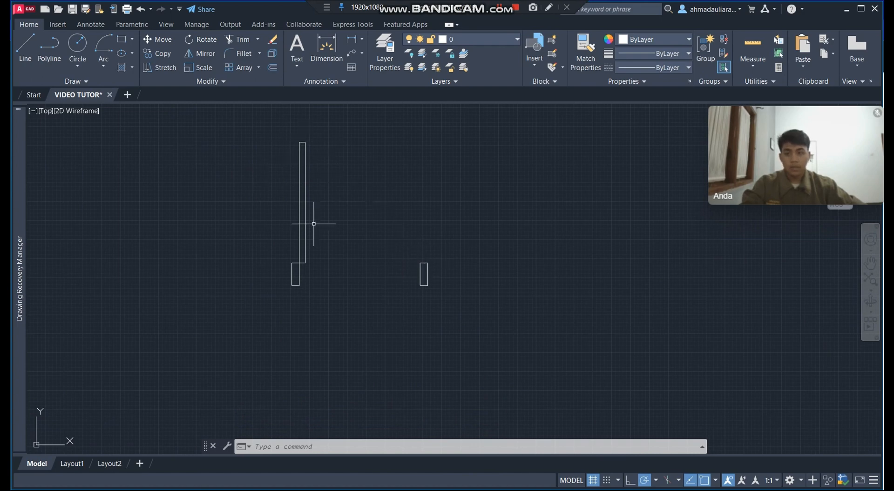
left_click(103, 68)
left_click(158, 113)
scroll(335, 180, "up", 2)
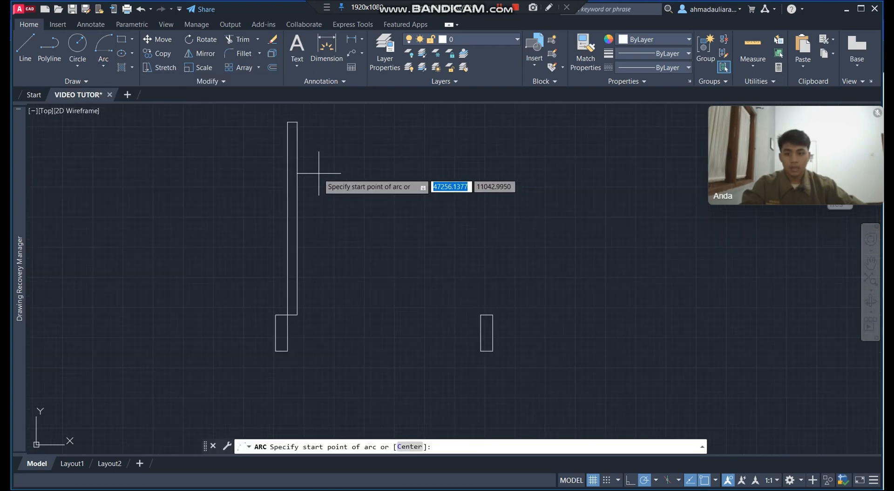
middle_click_drag(345, 155, 325, 164)
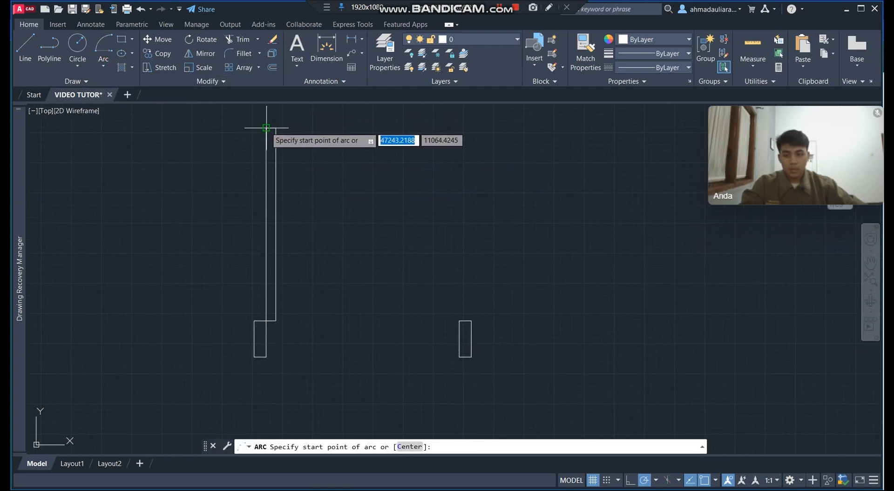
left_click(266, 128)
left_click(260, 320)
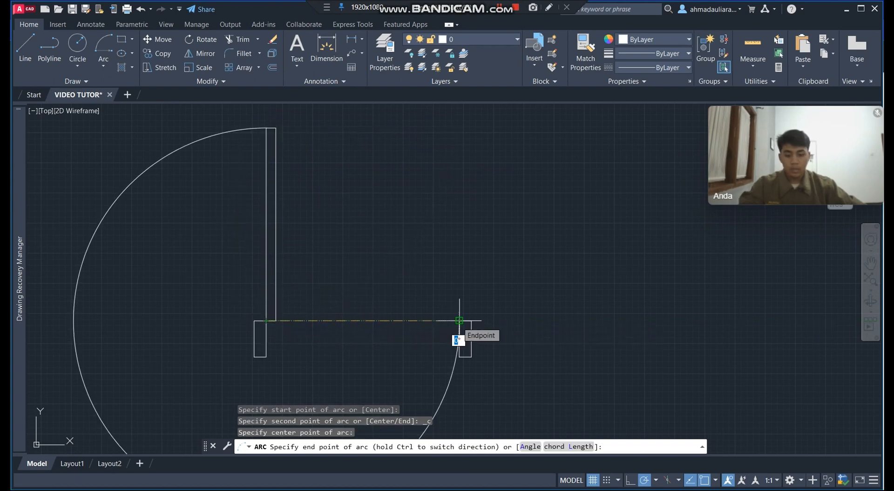
key("ctrl")
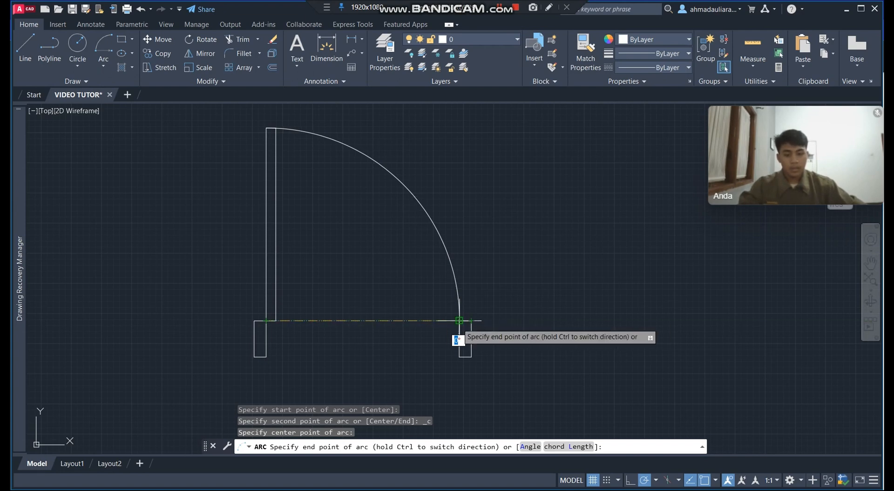
left_click(459, 321)
scroll(353, 329, "down", 4)
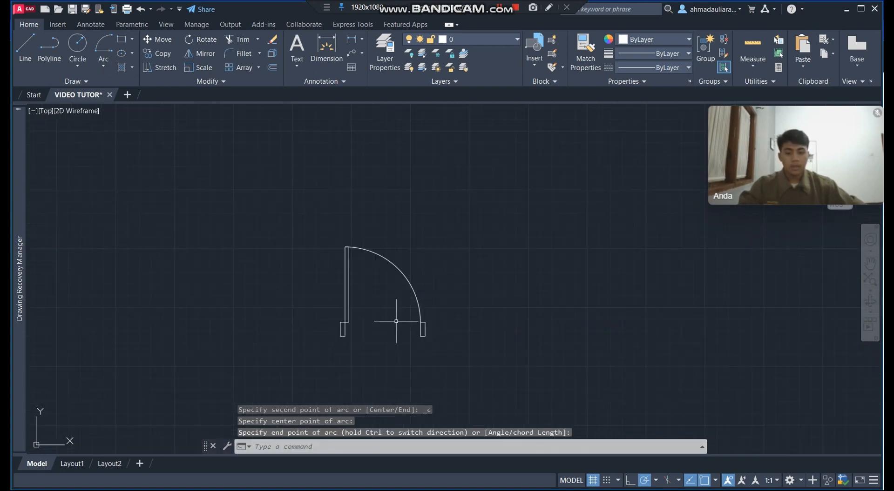
mouse_move(430, 347)
middle_mouse_down()
mouse_move(457, 313)
mouse_move(515, 306)
mouse_move(484, 293)
middle_mouse_up()
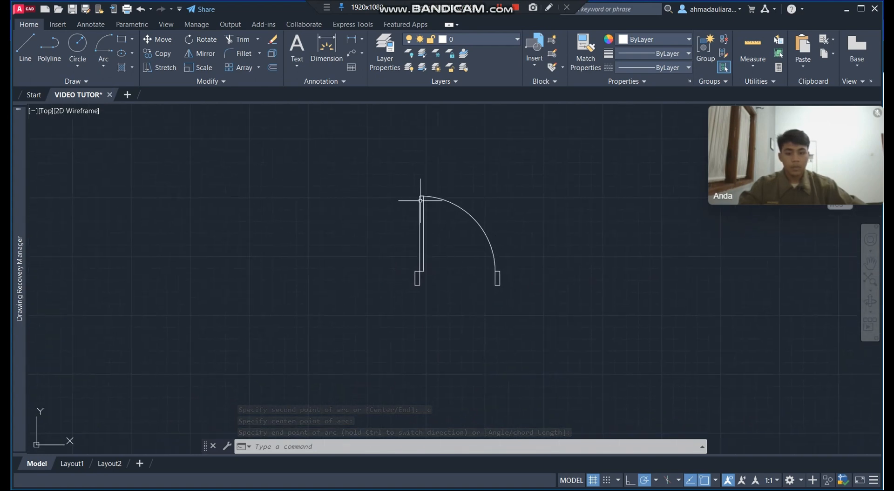
left_click(378, 148)
left_click(564, 332)
type("m")
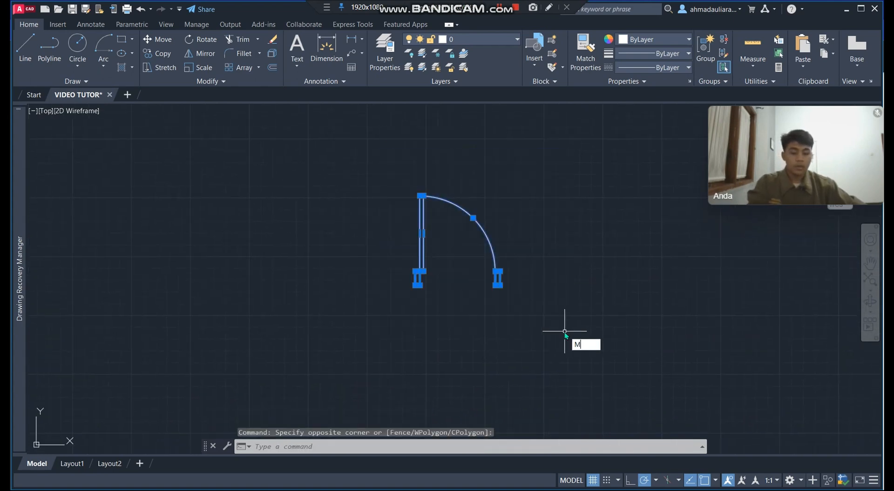
key("Escape")
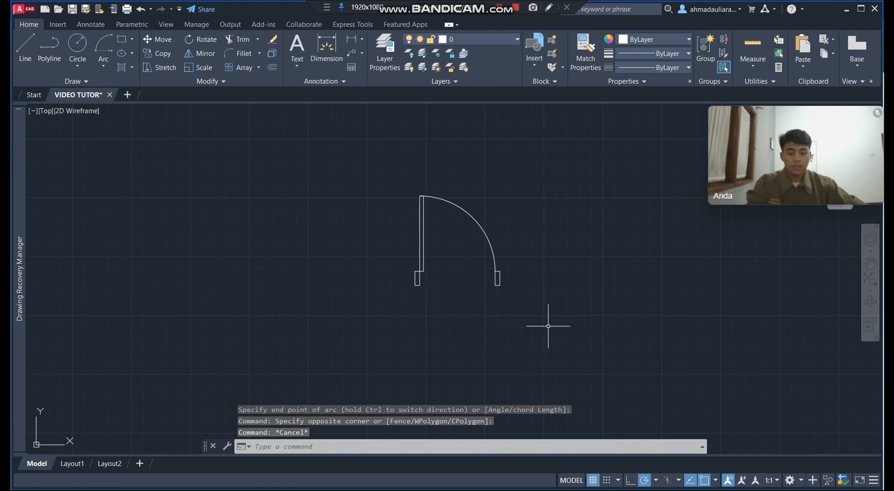
- Draw a vertical line left of the door symbol, extending above and below it, as a mirror axis
type("l")
key("Return")
left_click(346, 163)
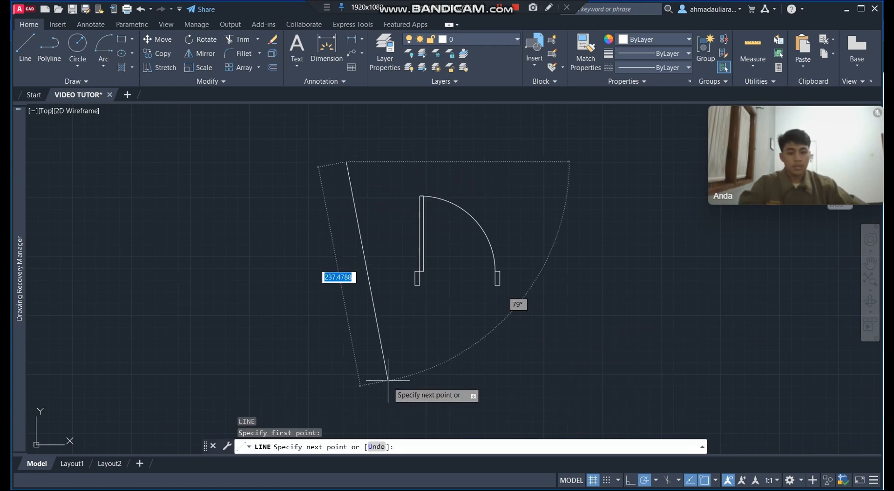
left_click(346, 363)
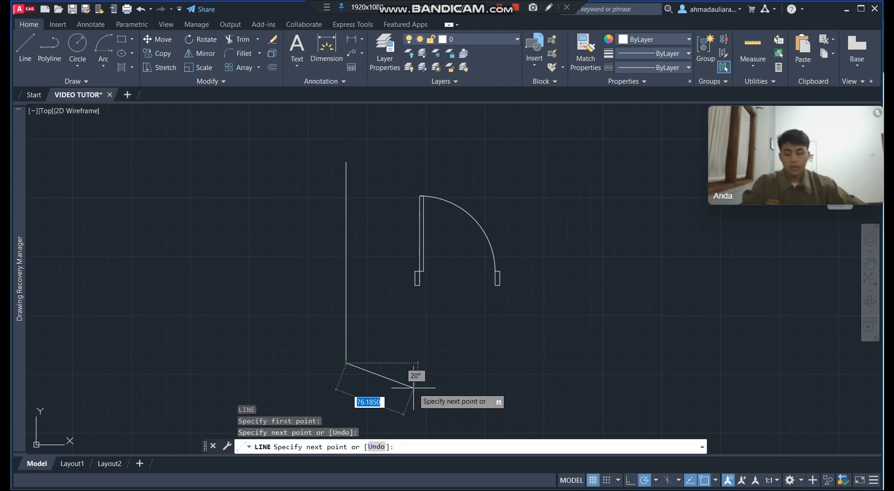
key("Escape")
- Mirror the whole door symbol across the vertical line, keeping the source objects
left_click_drag(393, 169, 513, 323)
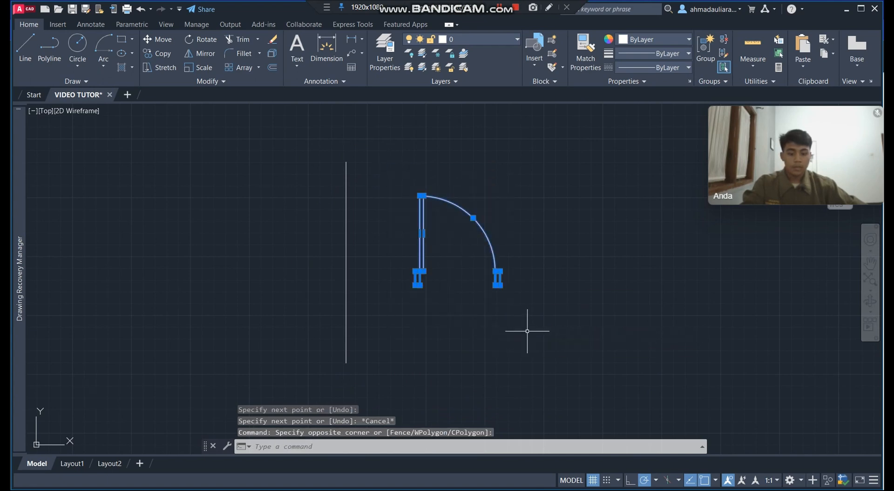
type("mi")
key("Return")
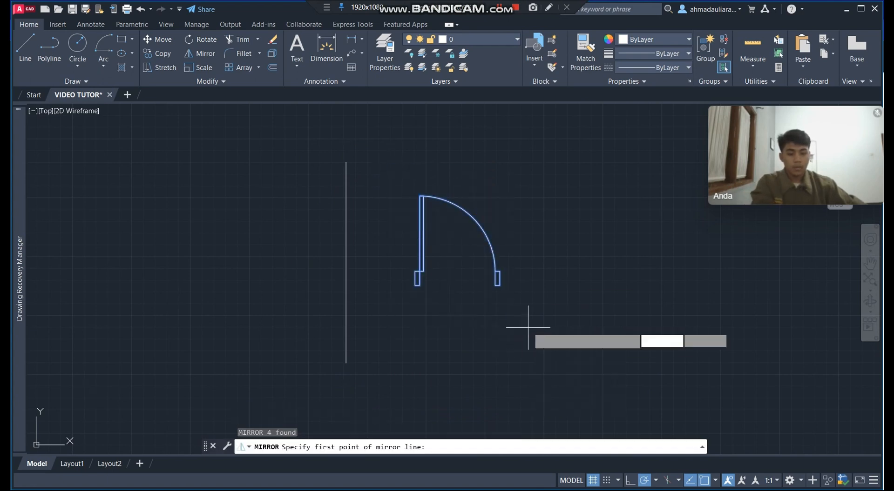
left_click(346, 163)
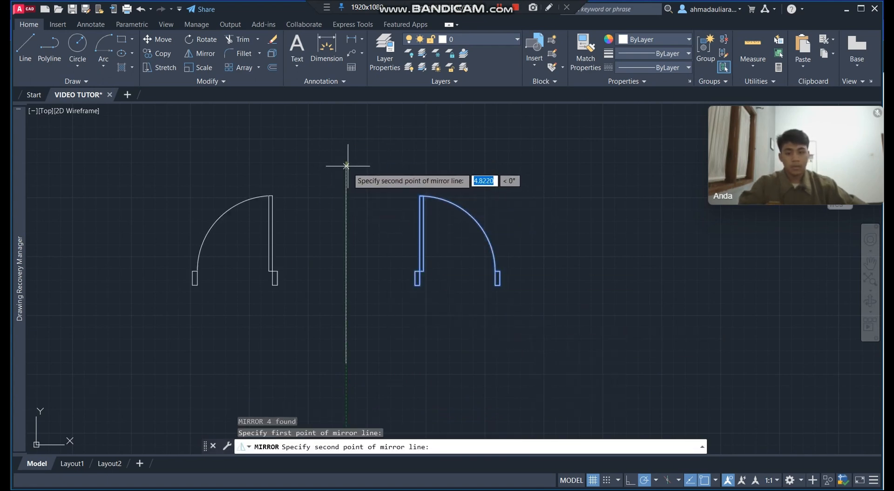
left_click(345, 363)
left_click(368, 404)
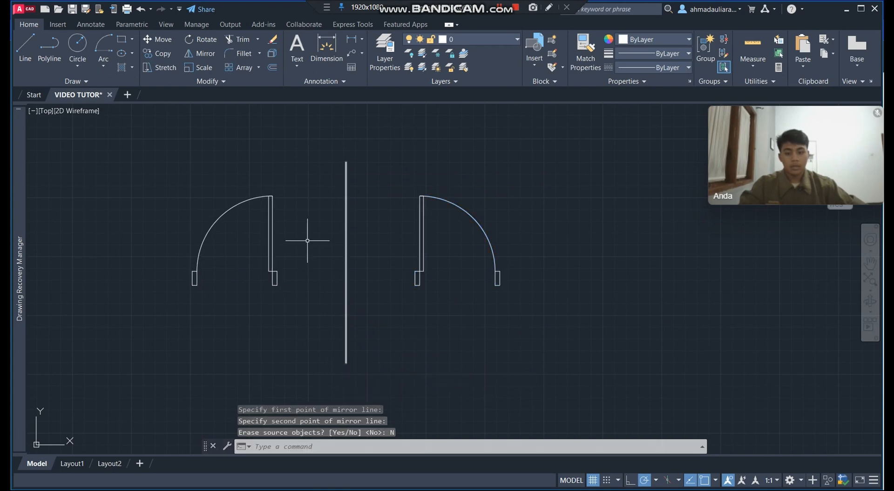
- Erase the vertical mirror line between the two door symbols
scroll(382, 311, "down", 4)
left_click(368, 295)
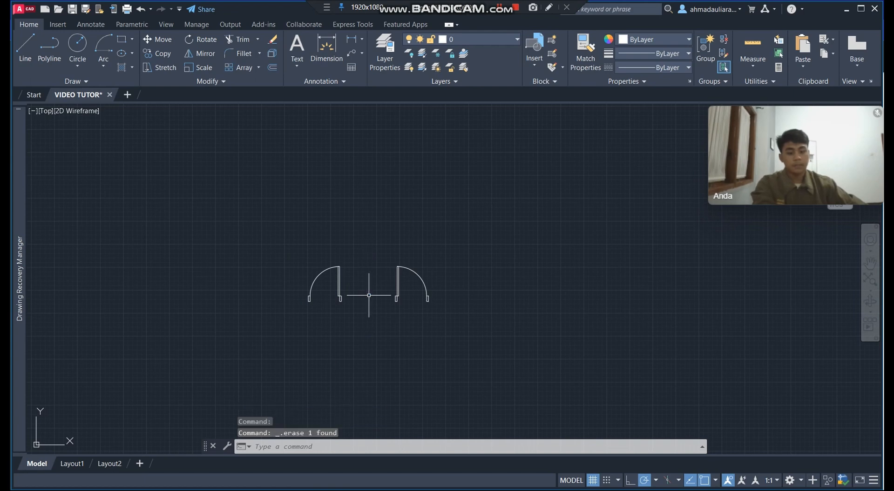
key("Delete")
- Mirror both door symbols downward across a horizontal axis picked in the empty space below them, keeping the source objects
scroll(379, 319, "up", 3)
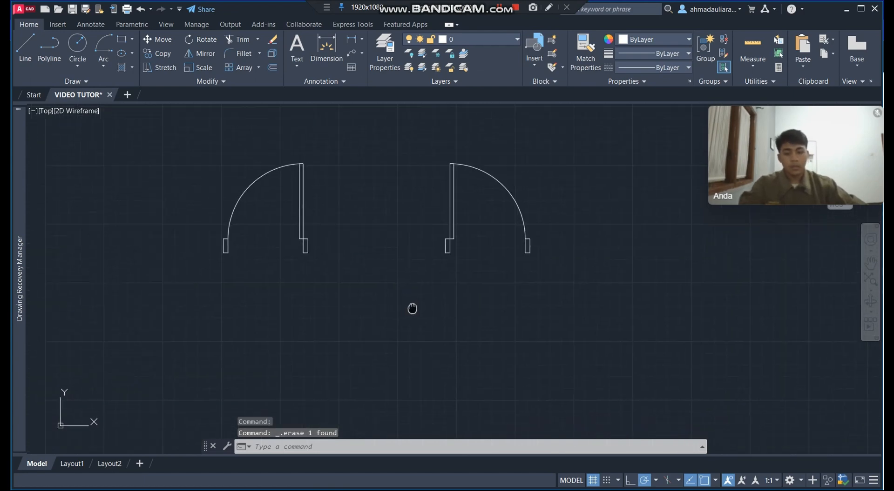
left_click(221, 142)
left_click(569, 318)
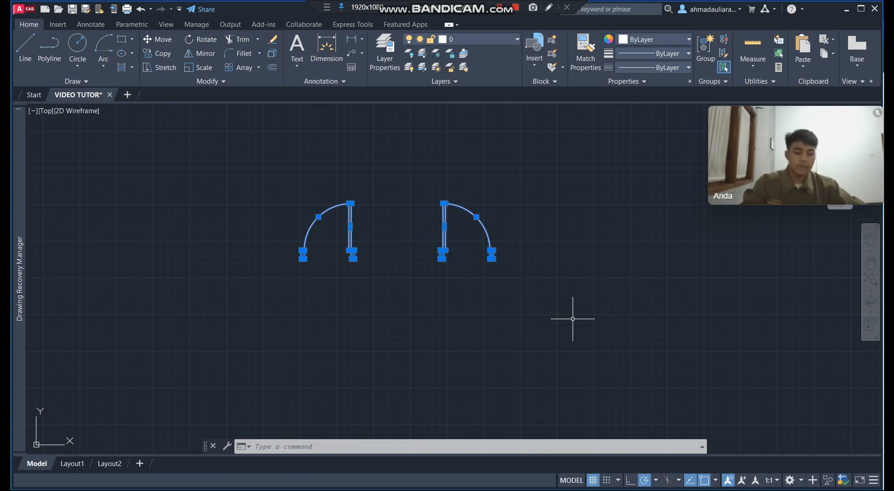
type("mi")
key("Return")
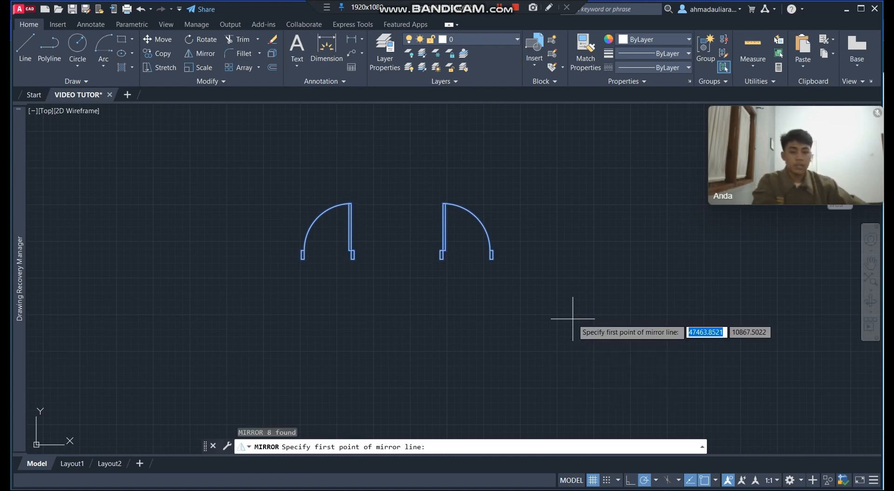
middle_click_drag(518, 359, 518, 313)
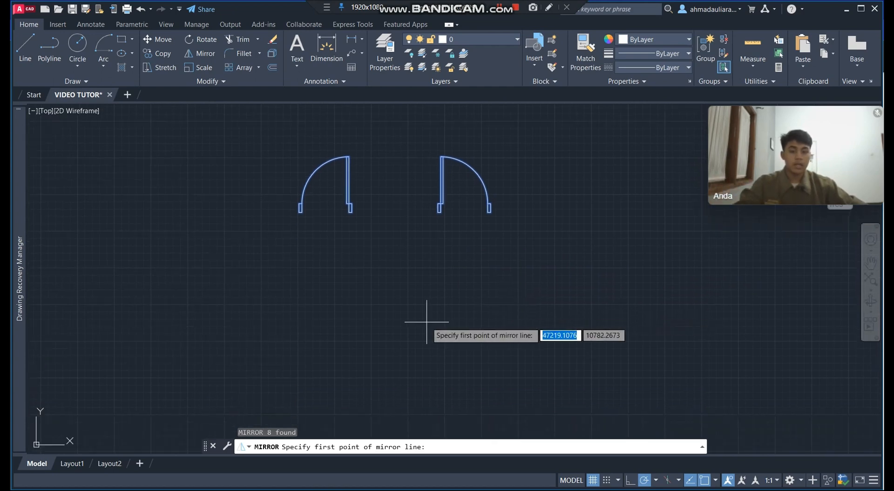
left_click(528, 272)
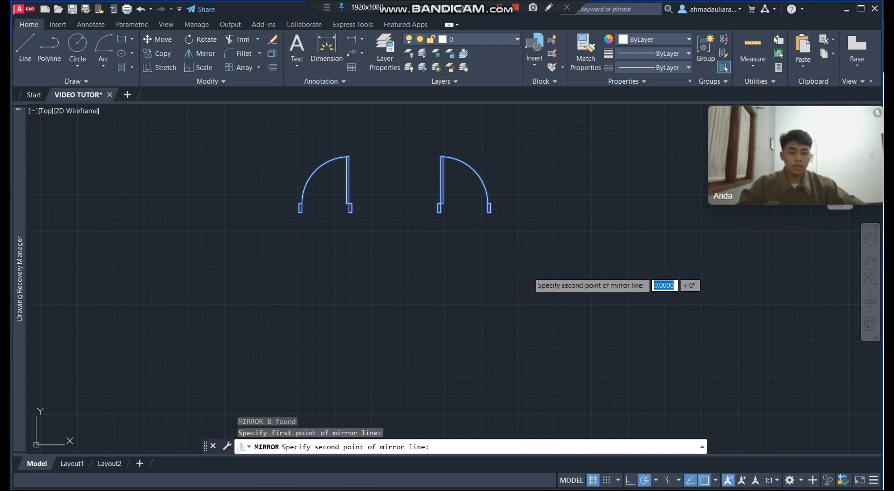
left_click(218, 272)
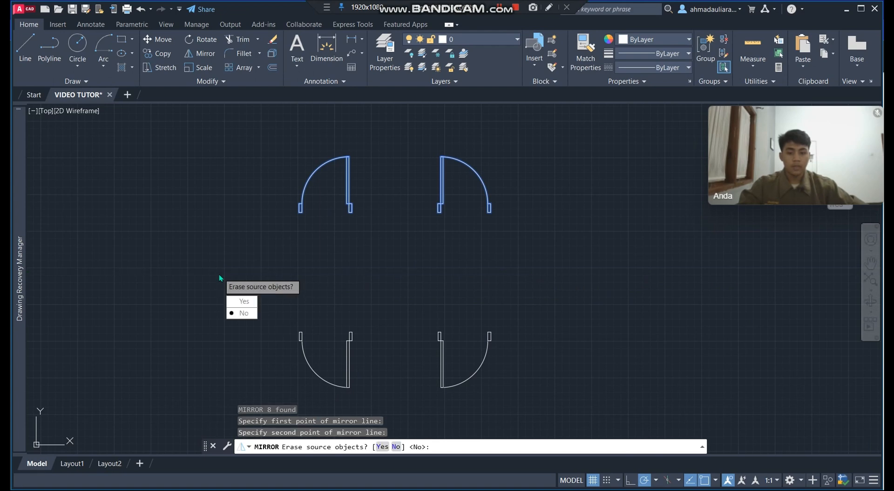
key("Return")
scroll(539, 324, "down", 3)
middle_click_drag(538, 325, 440, 297)
scroll(457, 303, "up", 2)
middle_click_drag(498, 309, 439, 301)
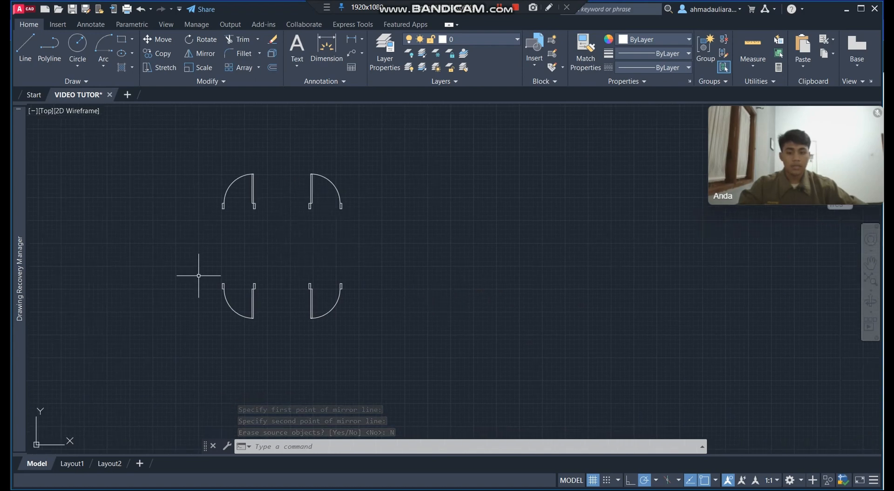
scroll(324, 300, "down", 2)
scroll(294, 299, "up", 2)
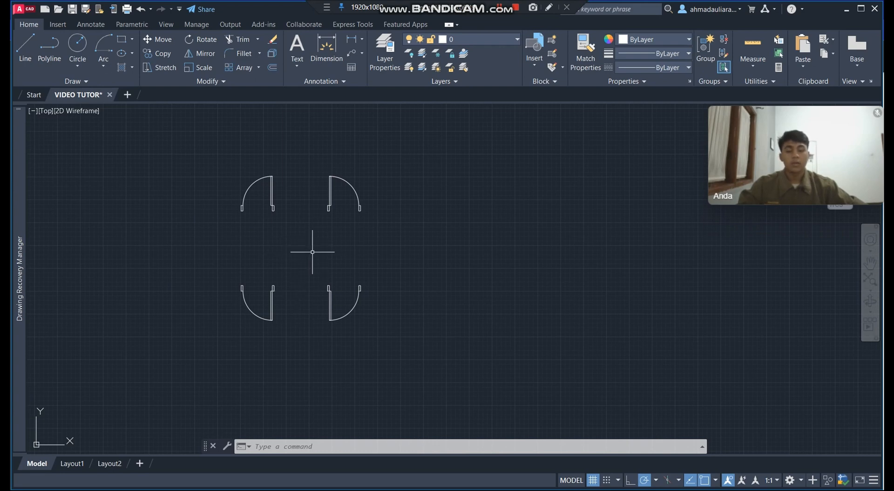
middle_click_drag(448, 208, 420, 224)
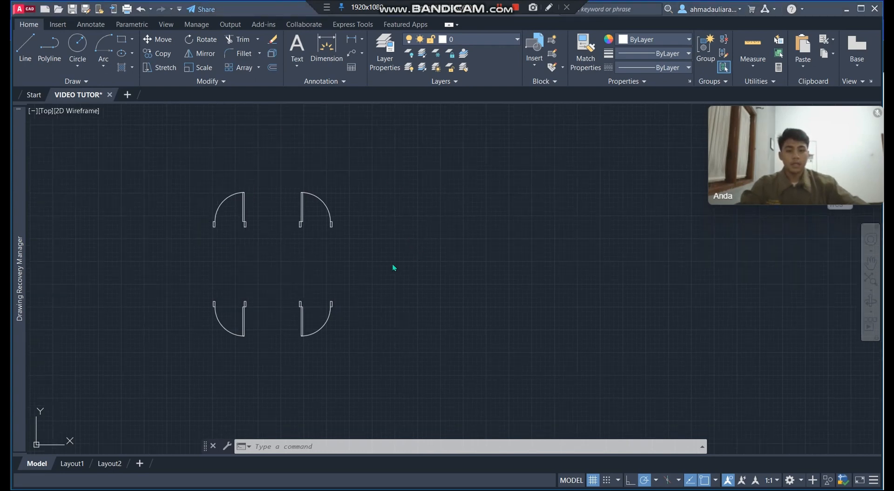